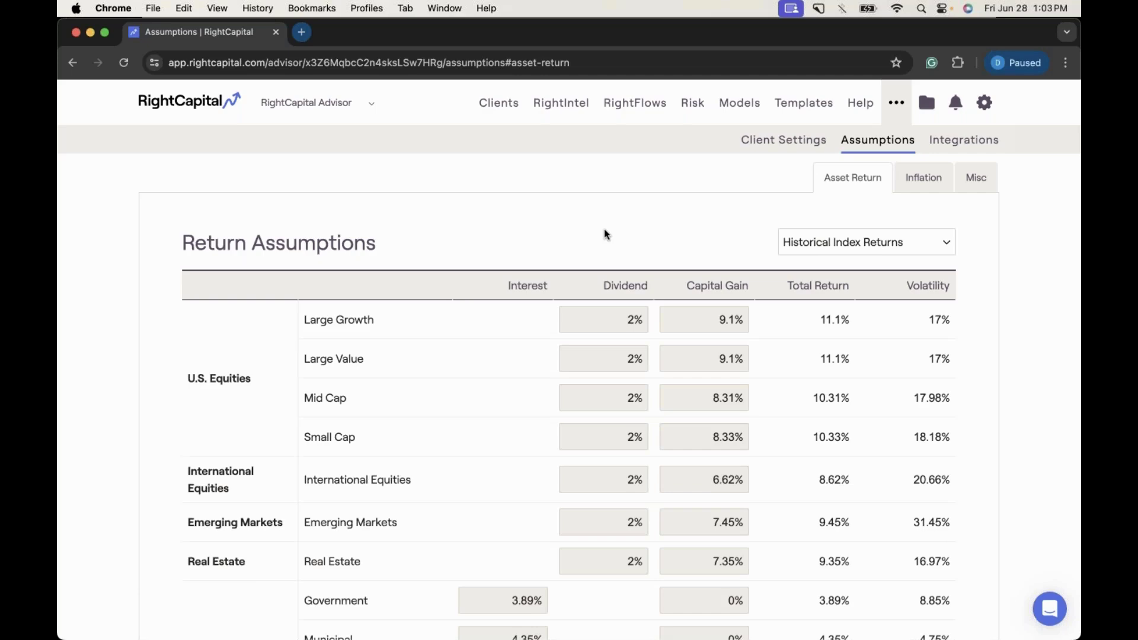
- Examine the Historical Index Returns figures in the advisor-level return assumptions table and the available return assumption sources
scroll(604, 233, "down", 1)
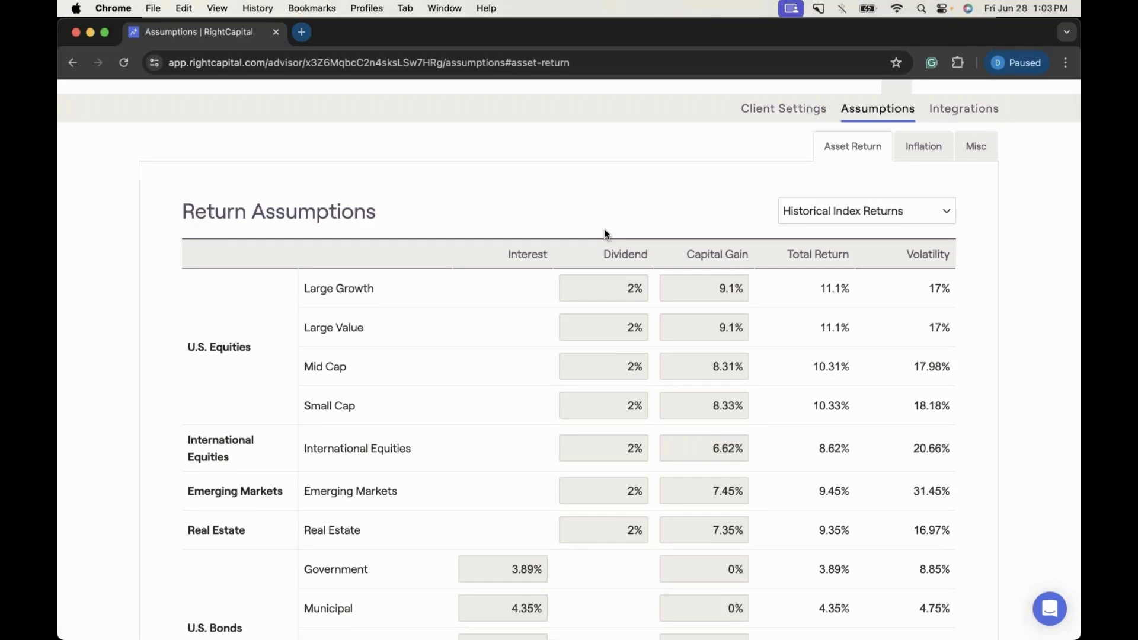
scroll(604, 232, "down", 1)
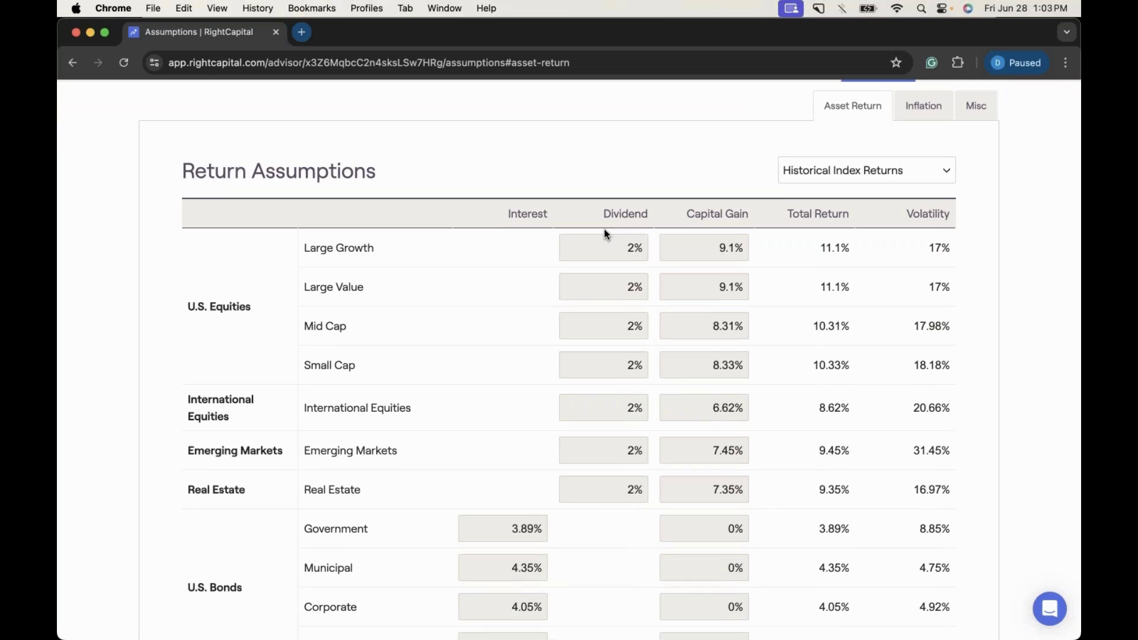
scroll(604, 233, "up", 1)
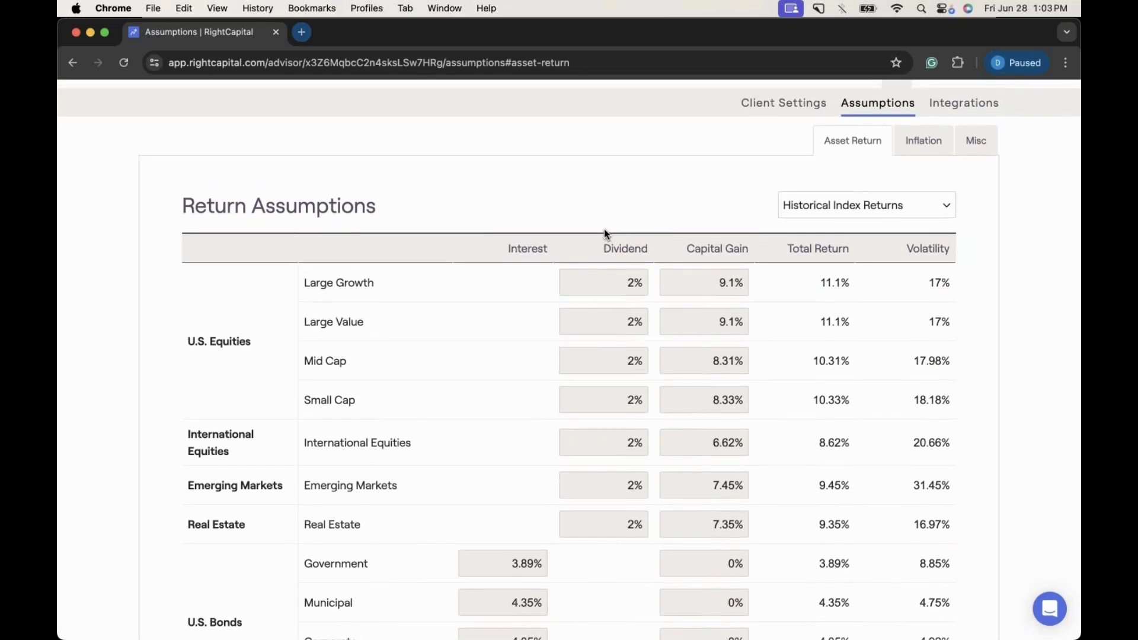
scroll(603, 229, "up", 1)
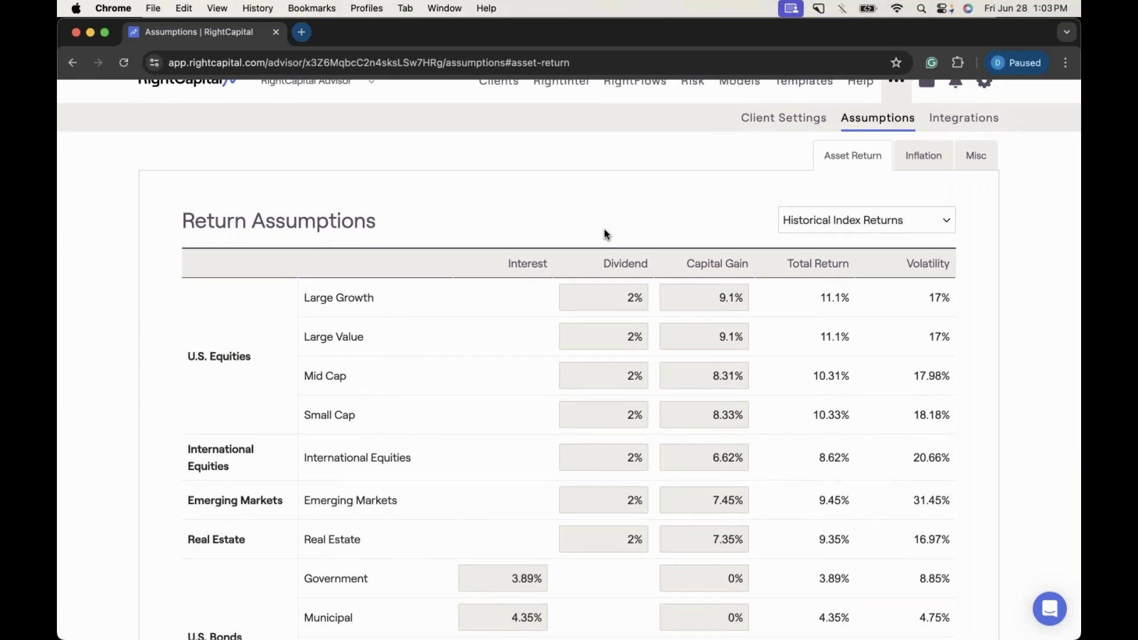
scroll(603, 234, "up", 1)
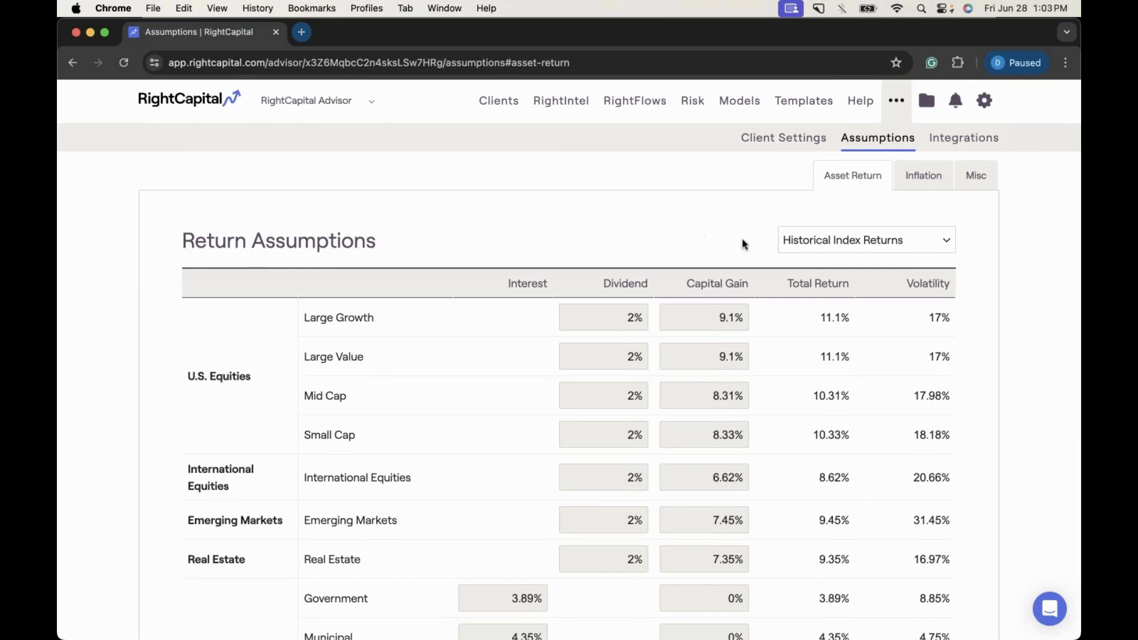
left_click(870, 240)
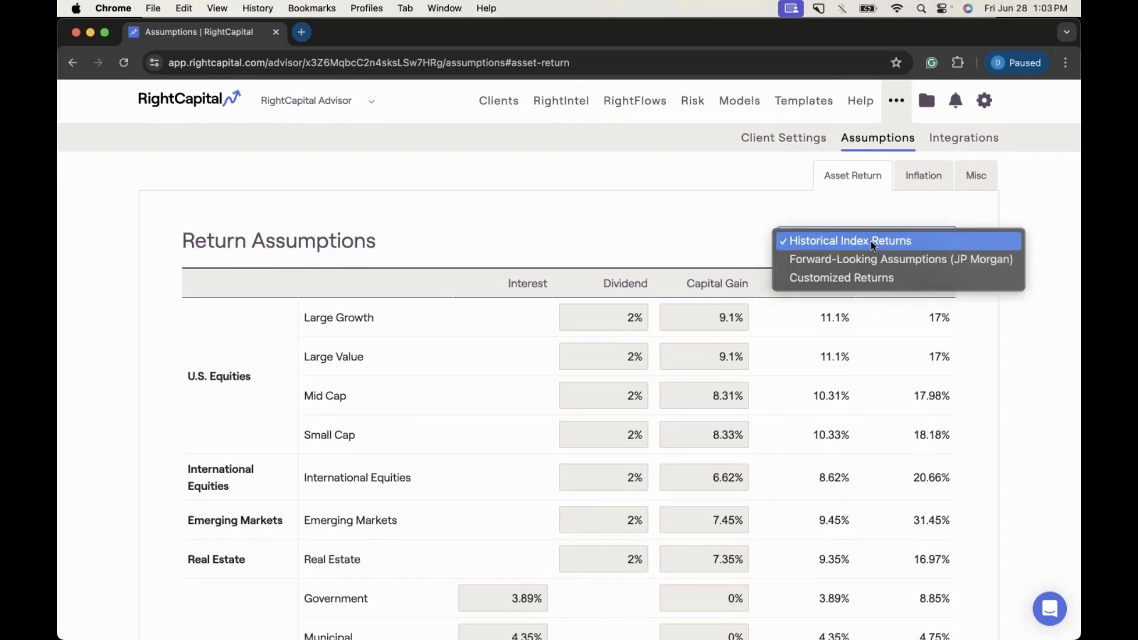
left_click(916, 240)
scroll(663, 211, "down", 1)
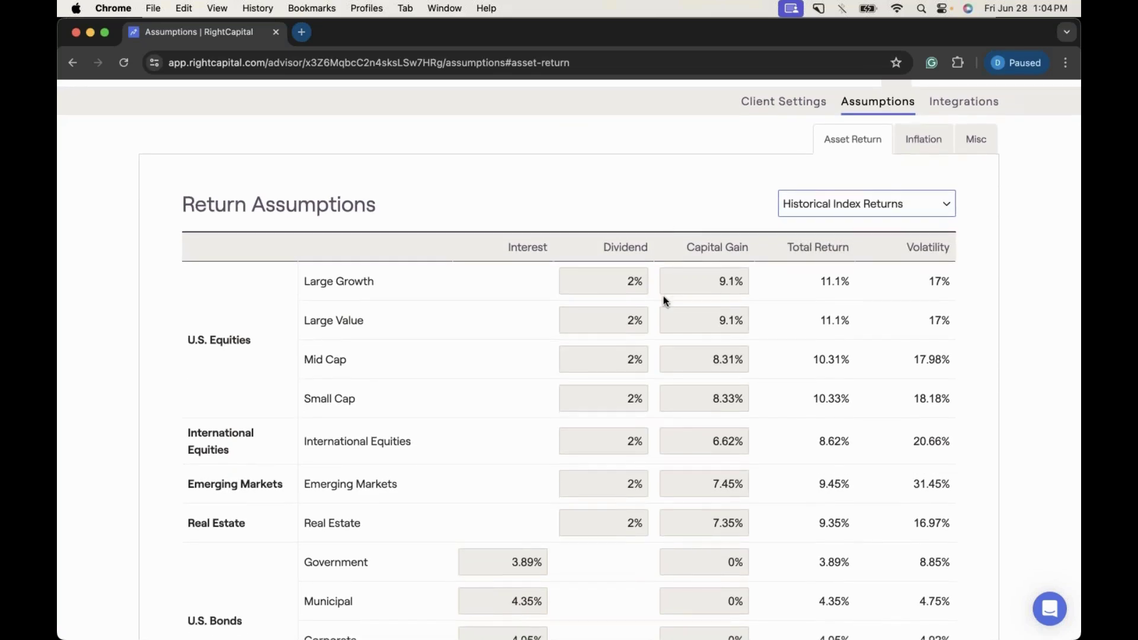
scroll(663, 298, "up", 1)
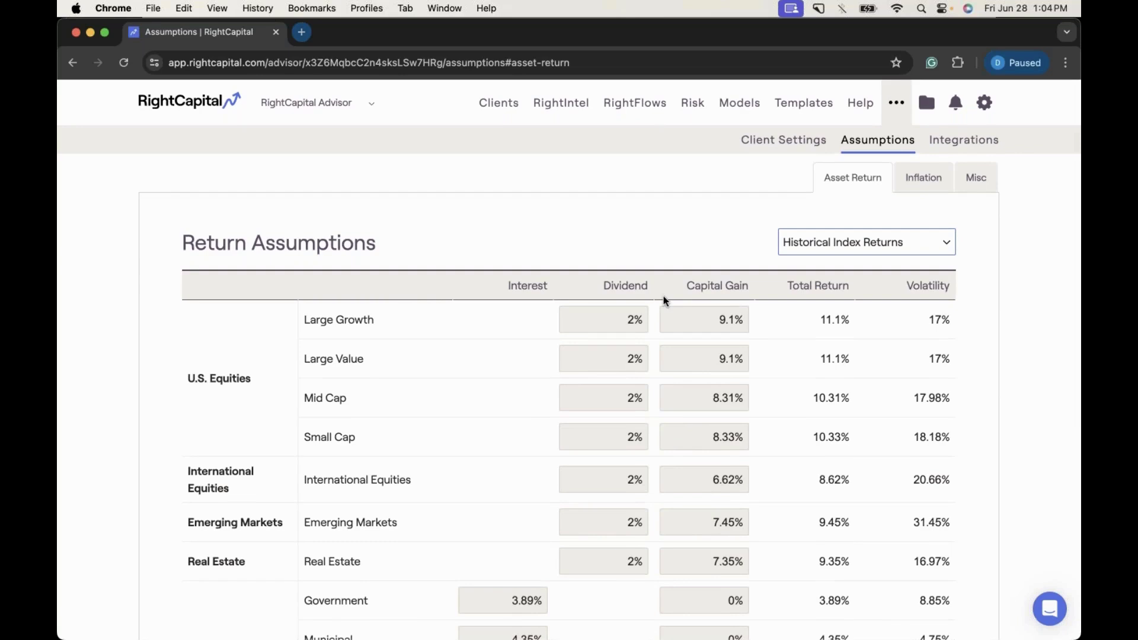
- Switch the return assumptions to Forward-Looking Assumptions (JP Morgan) and to Customized Returns, and look over the rates
left_click(859, 247)
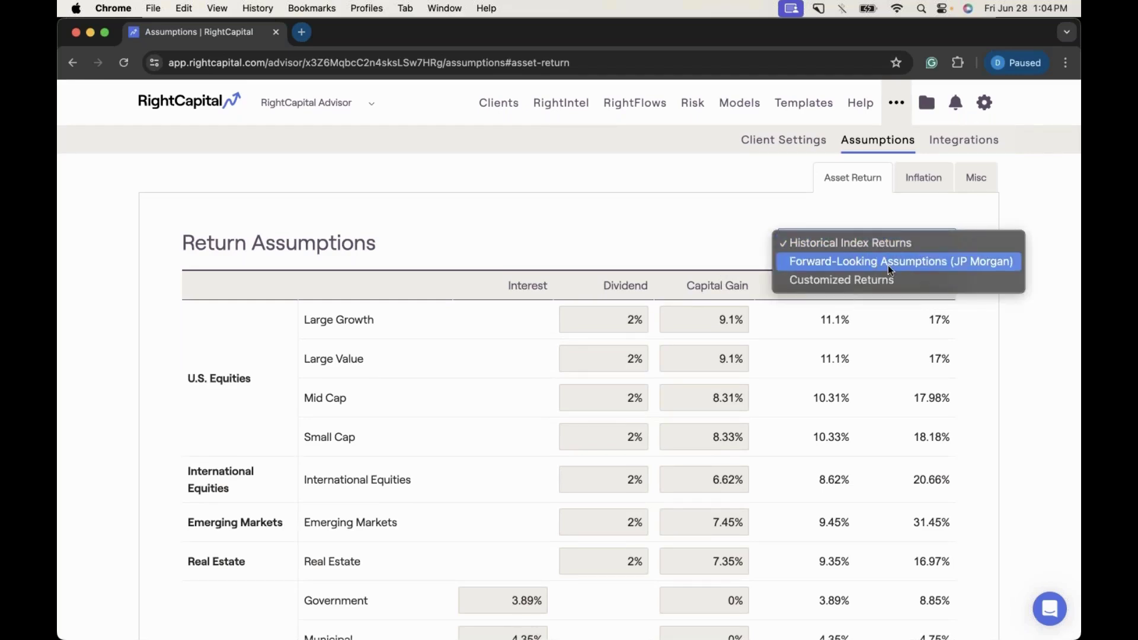
left_click(888, 265)
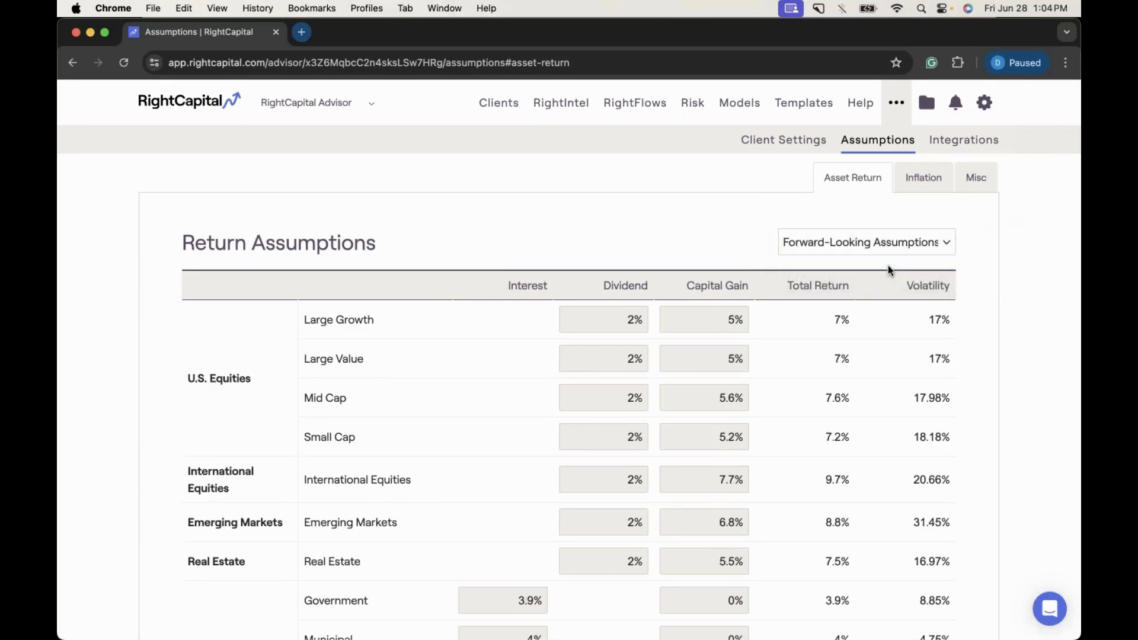
left_click(885, 248)
left_click(883, 259)
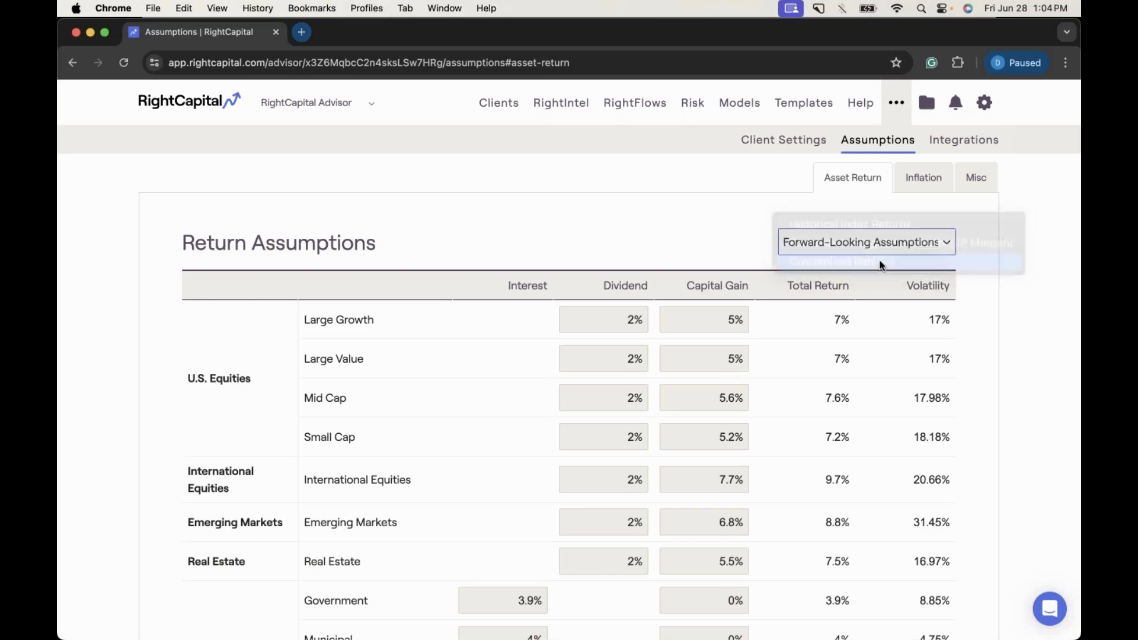
scroll(878, 271, "down", 2)
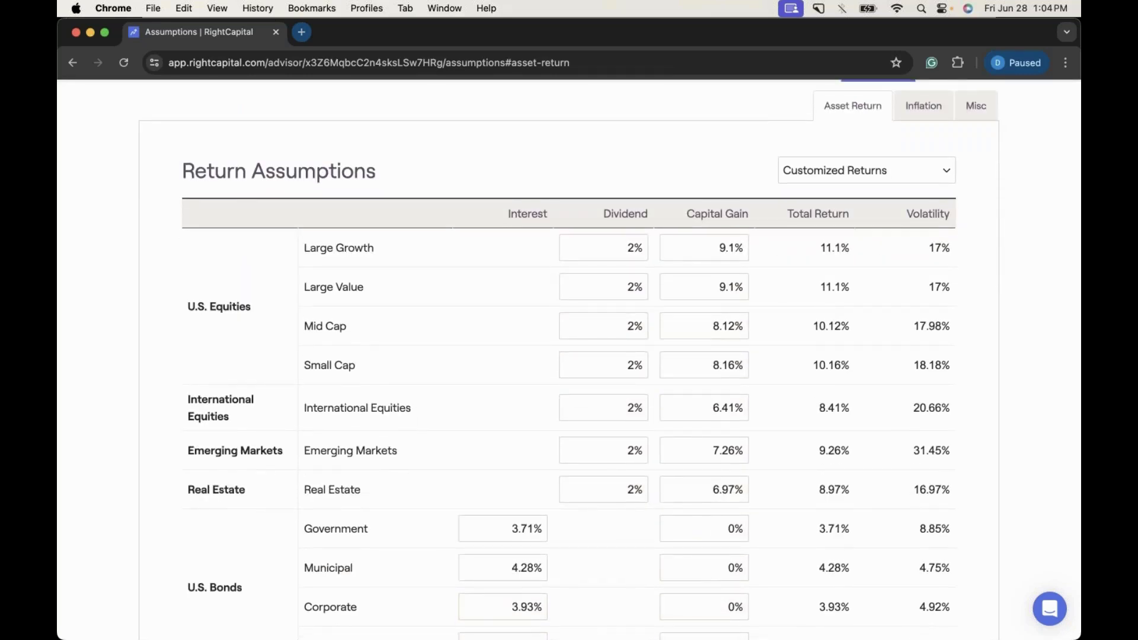
scroll(827, 380, "down", 1)
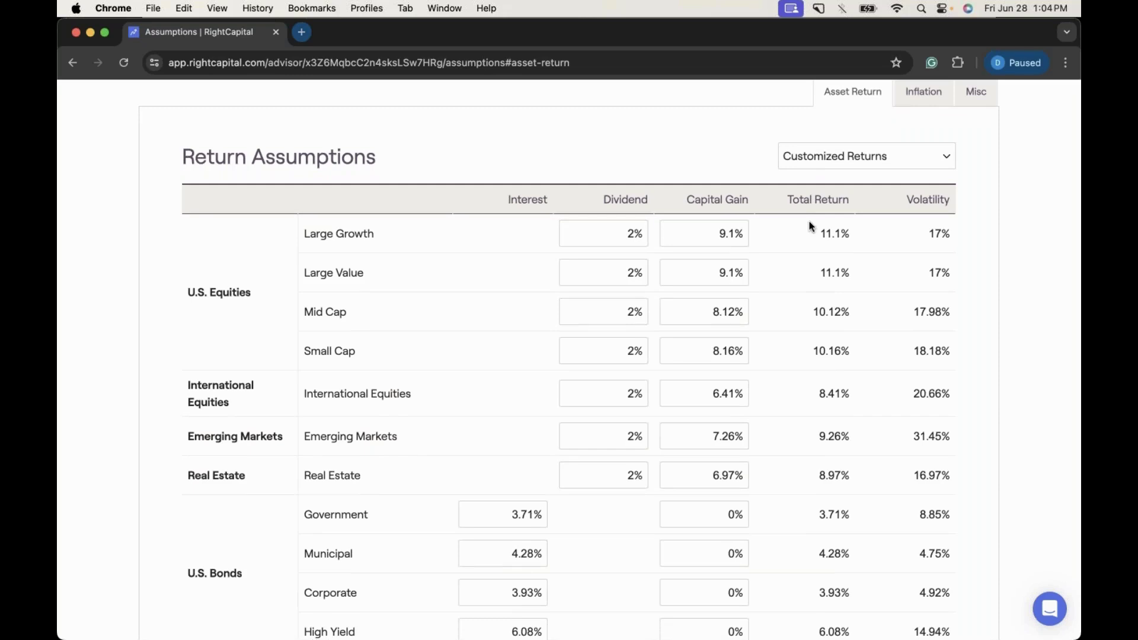
scroll(808, 222, "up", 5)
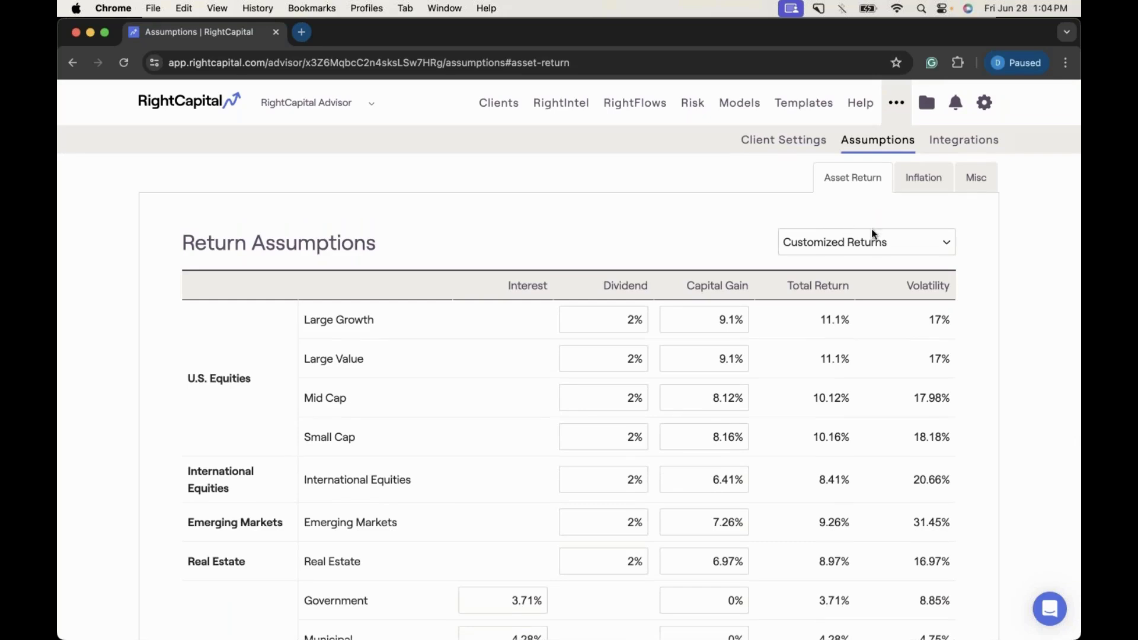
- Set the return assumptions back to Historical Index Returns
left_click(905, 240)
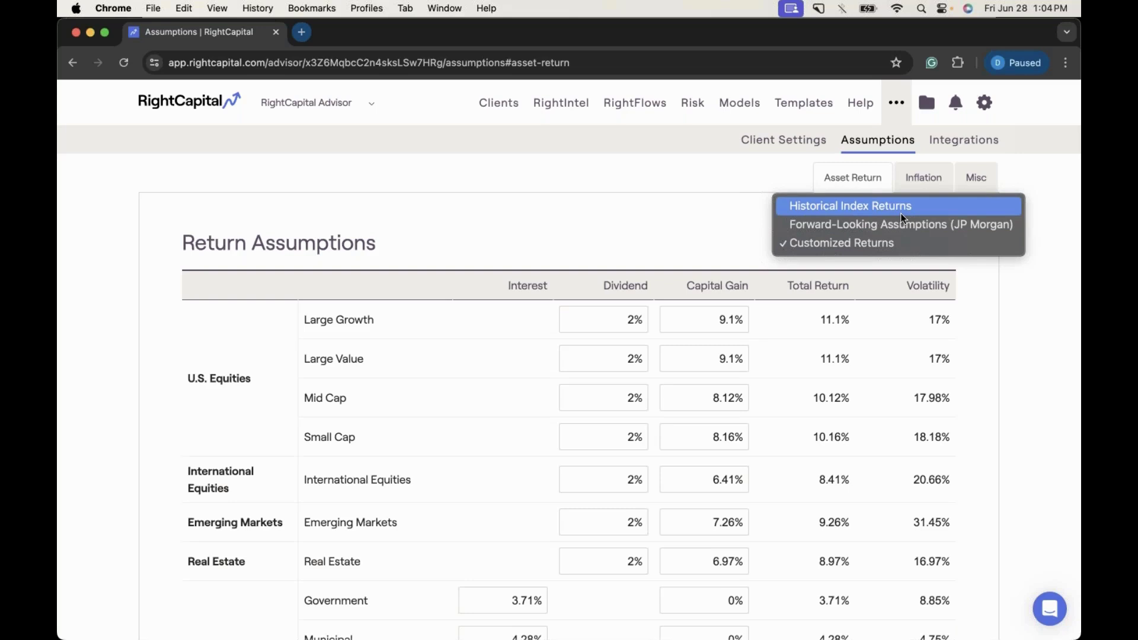
left_click(901, 214)
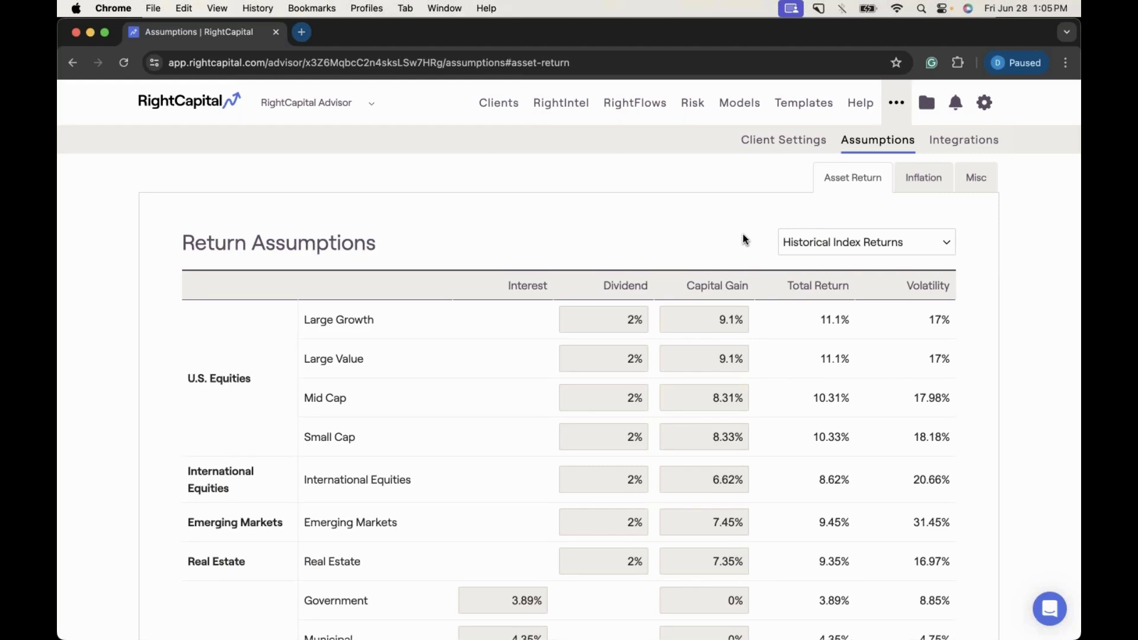
- Open the client presets in the client settings and view the Allocation method options, keeping Same allocation for all years
left_click(780, 148)
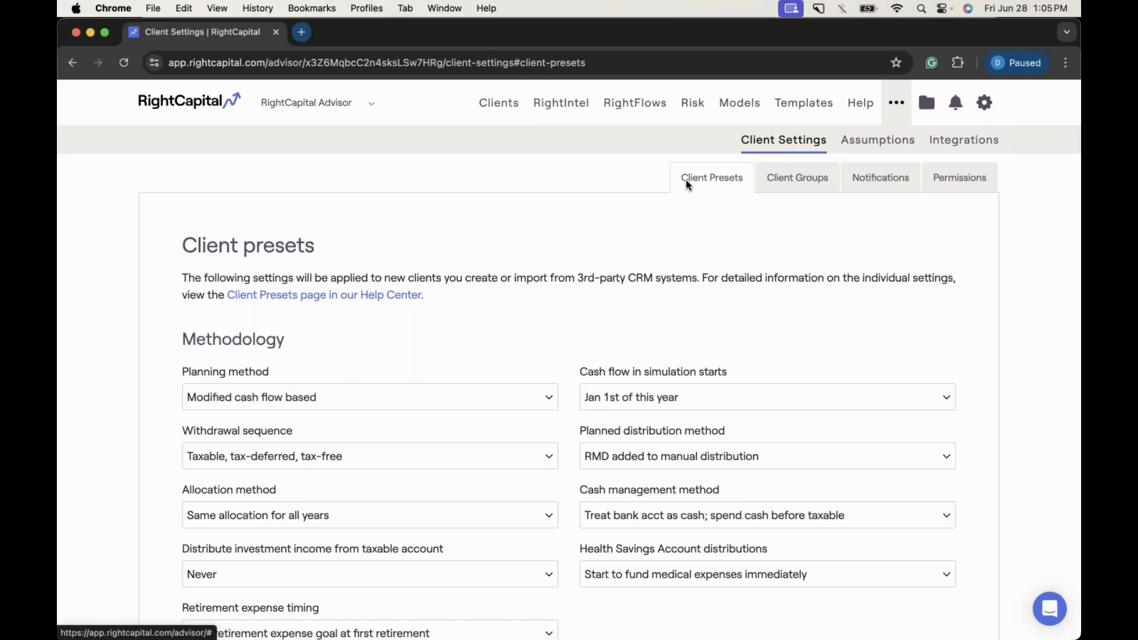
scroll(415, 318, "down", 3)
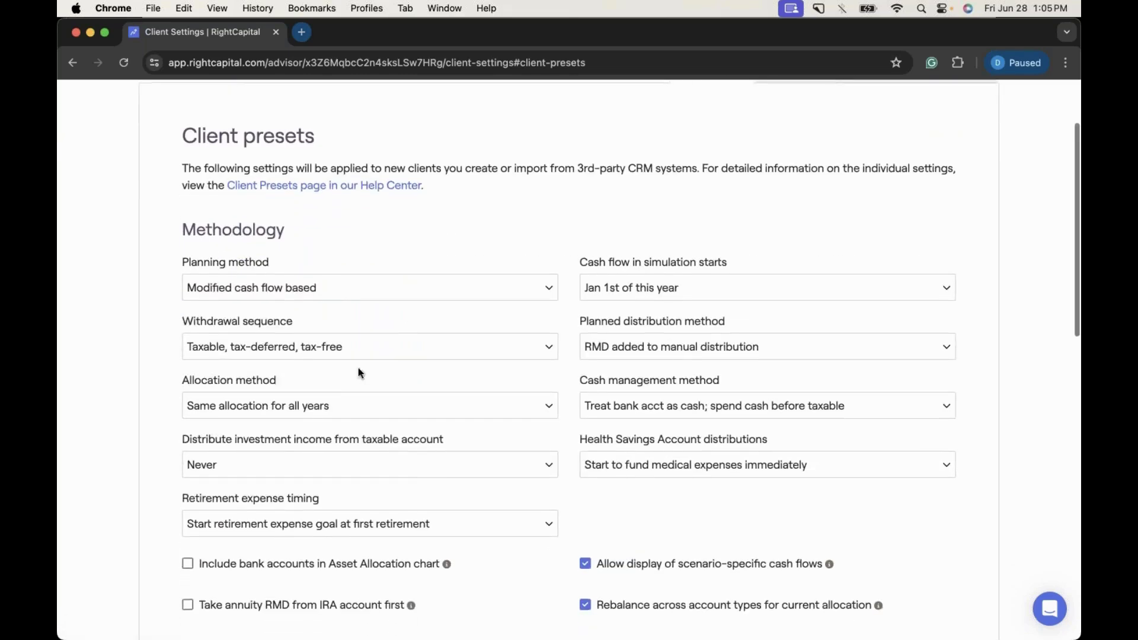
scroll(297, 396, "down", 1)
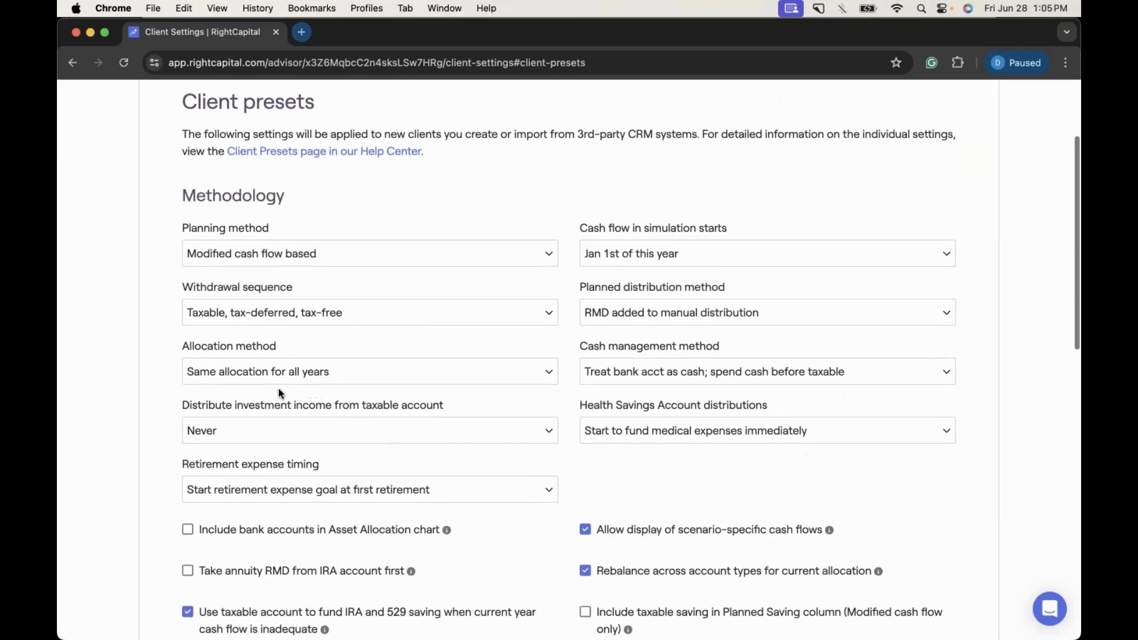
left_click_drag(183, 347, 308, 346)
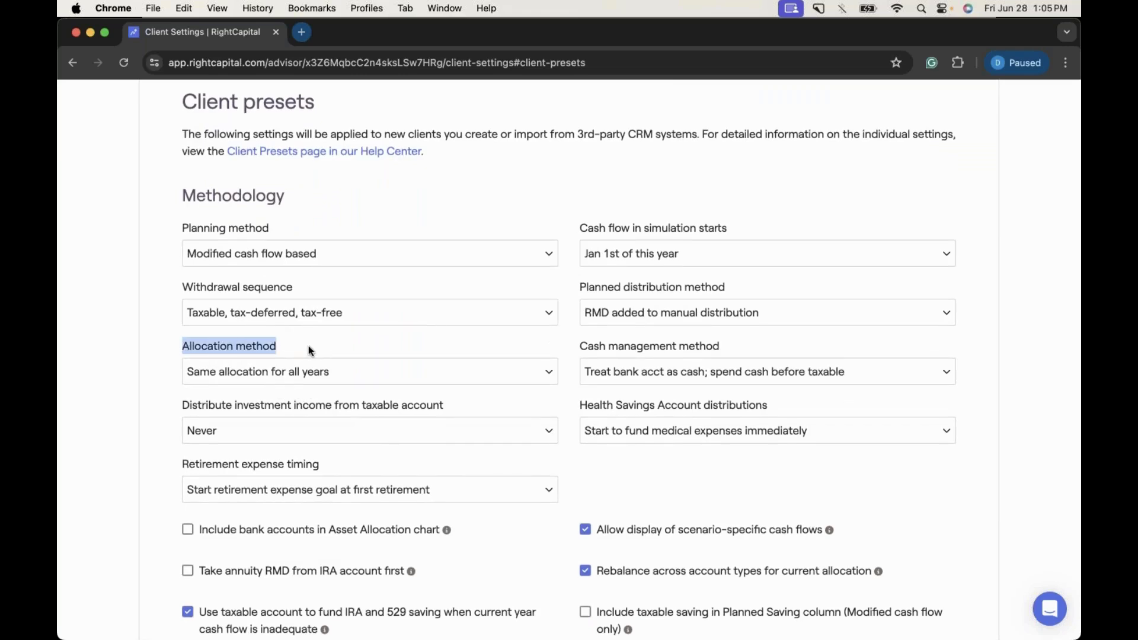
left_click(308, 351)
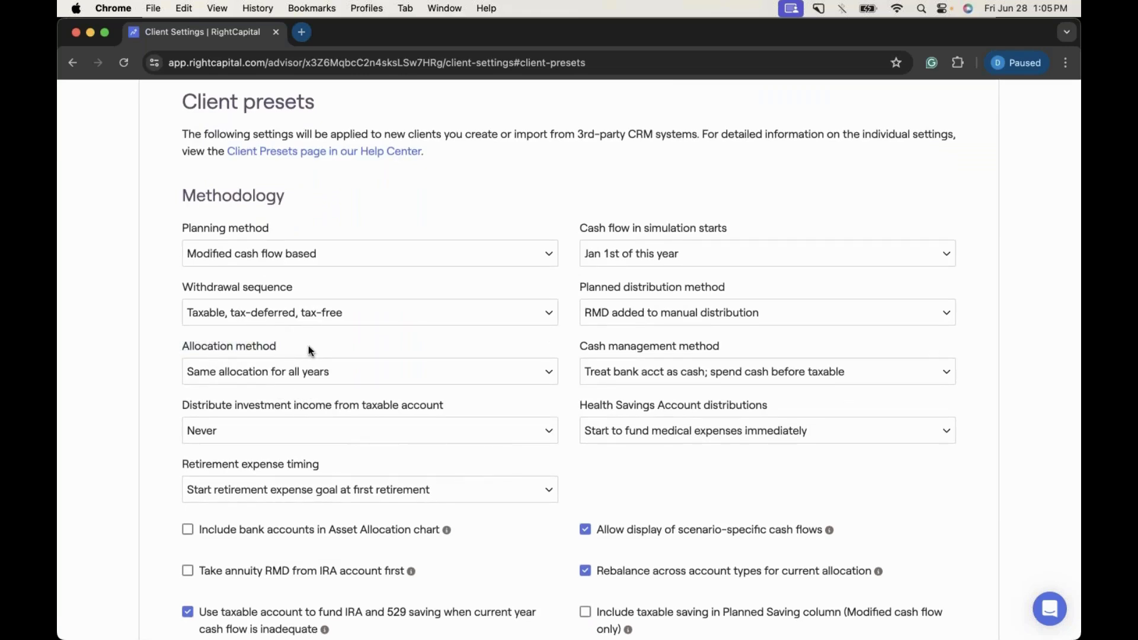
left_click(380, 373)
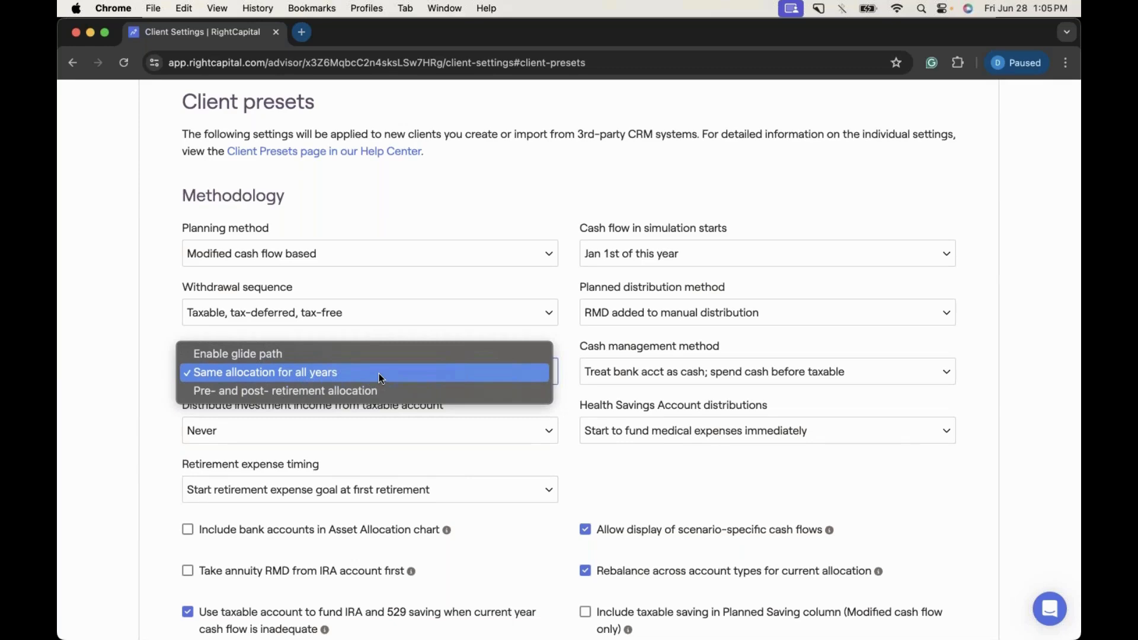
left_click(326, 372)
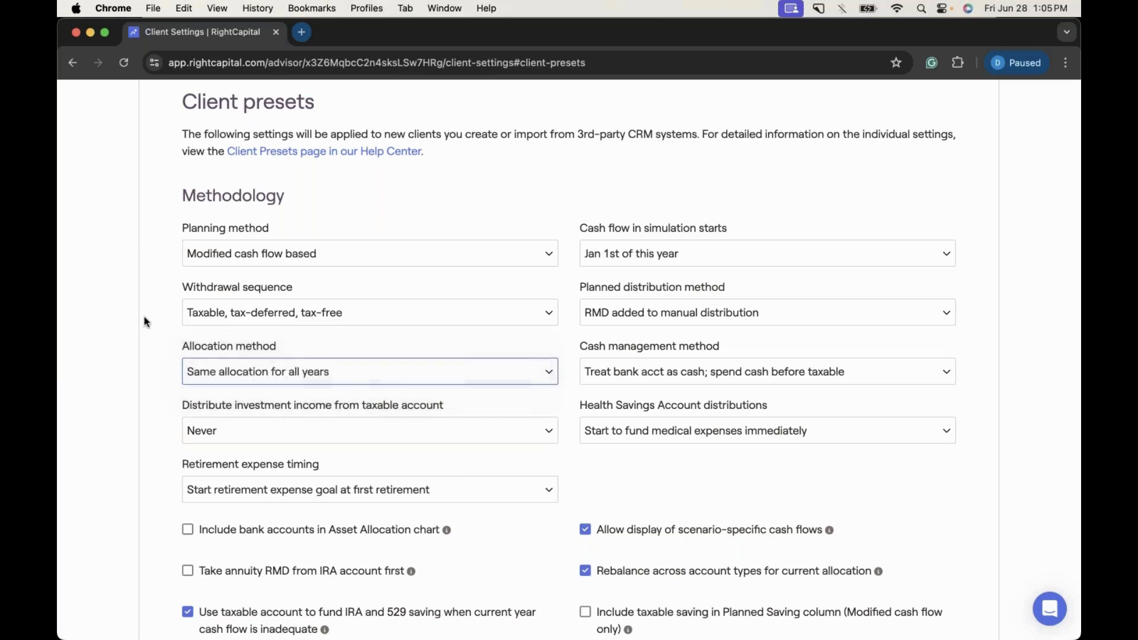
- Review the Methodology client presets and check the allocation method choices again without changing the selection
scroll(145, 322, "up", 2)
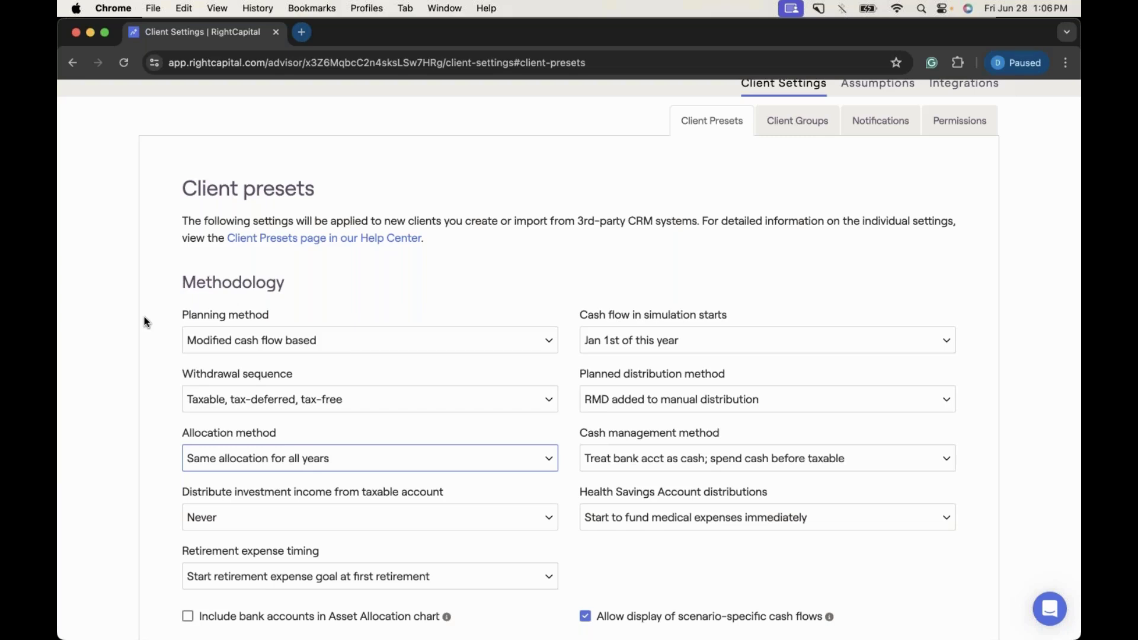
scroll(144, 322, "down", 1)
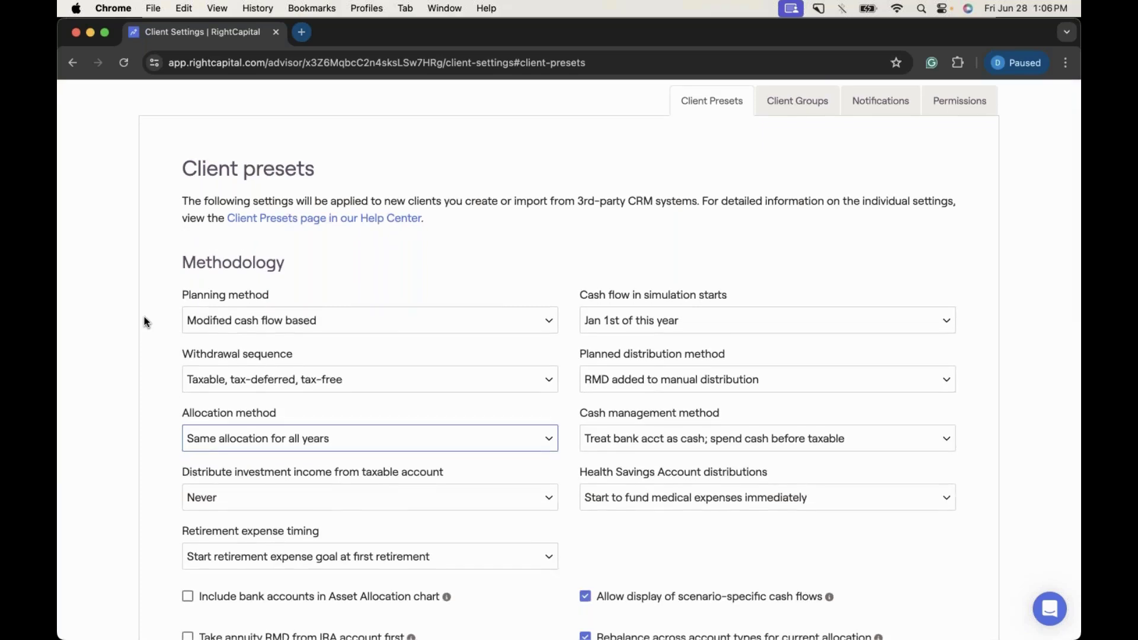
scroll(144, 322, "up", 4)
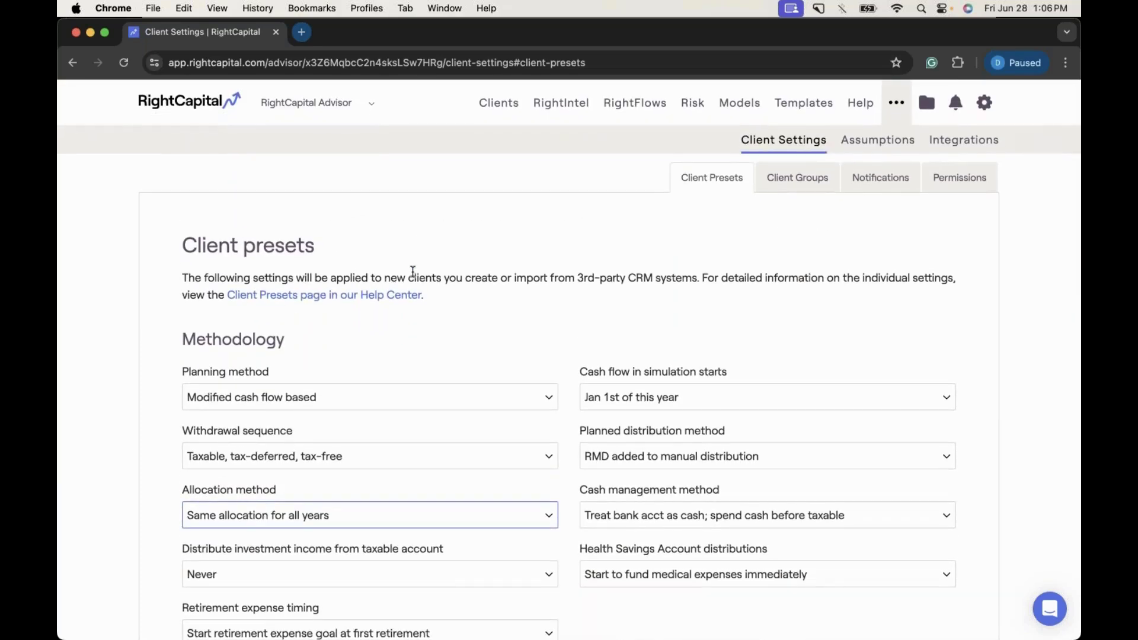
scroll(413, 270, "down", 3)
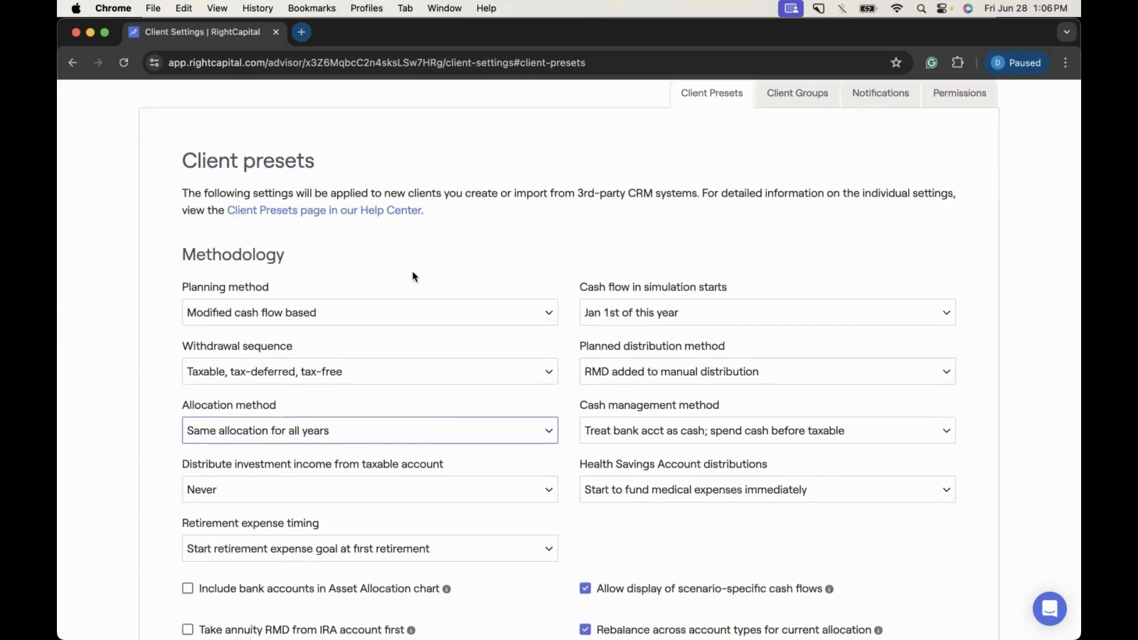
scroll(366, 425, "down", 1)
left_click(360, 398)
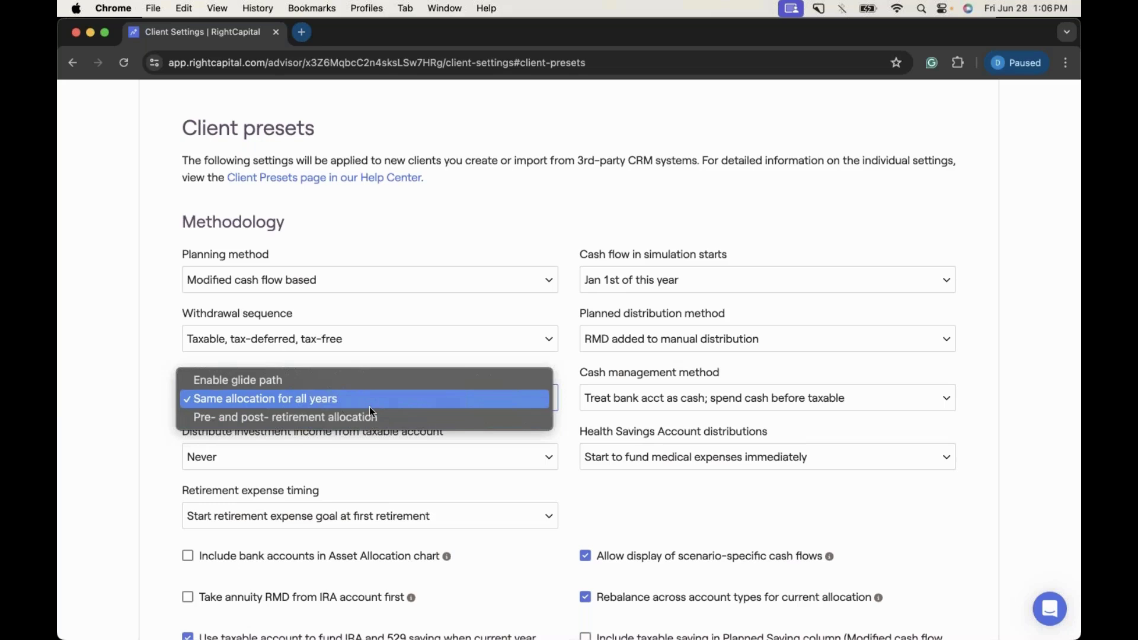
left_click(227, 357)
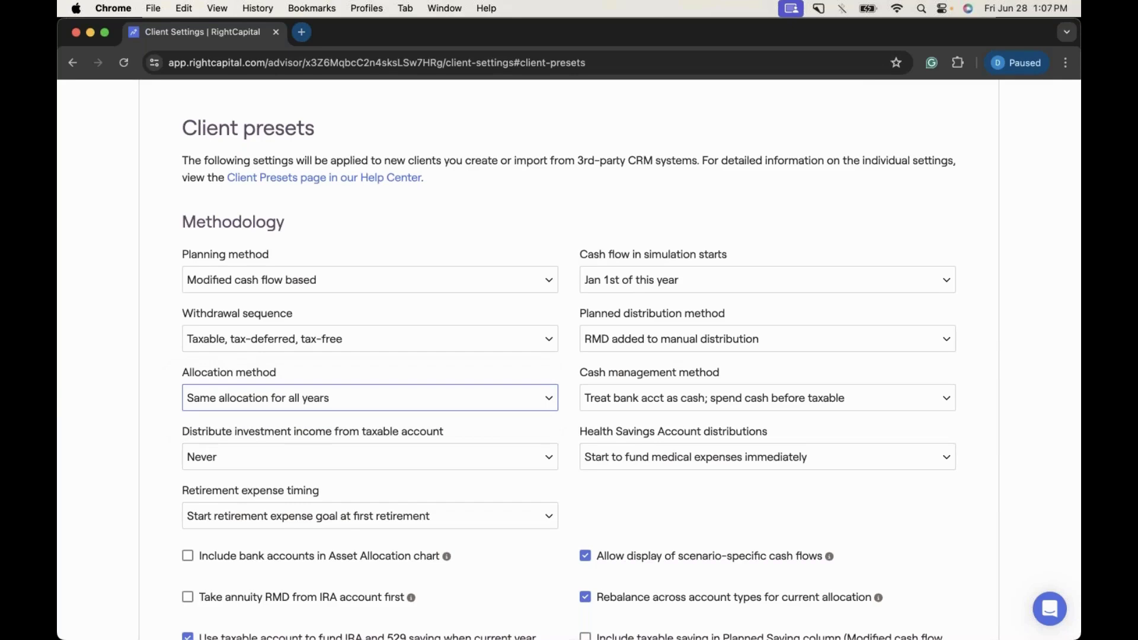
scroll(539, 373, "up", 3)
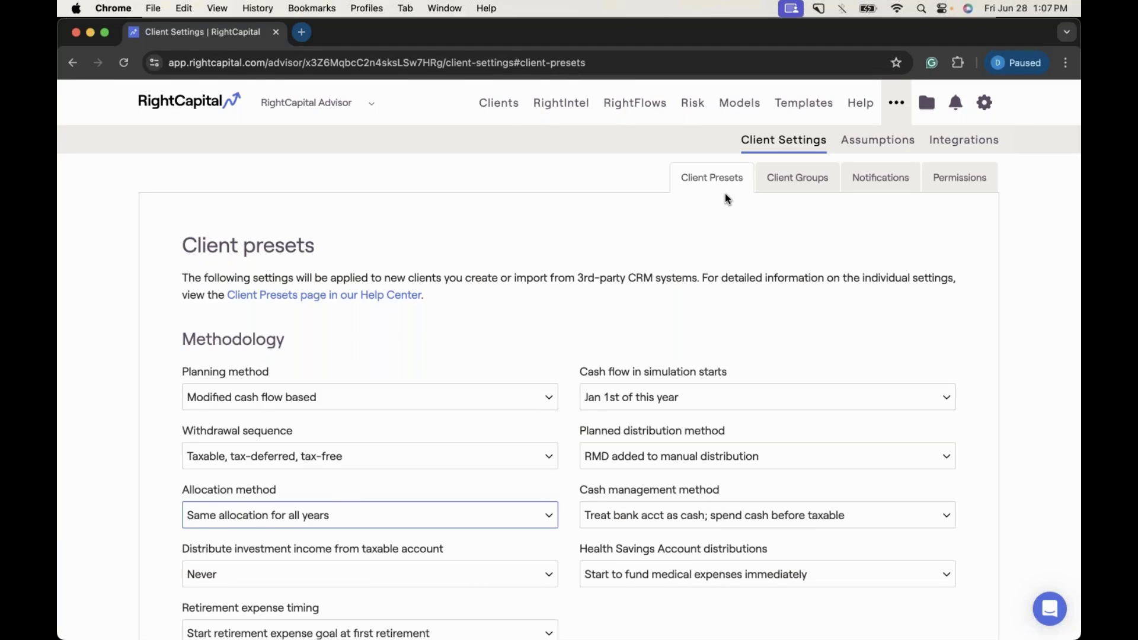
- Go to the client list, search for the client by first name and open that client's plan
left_click(502, 106)
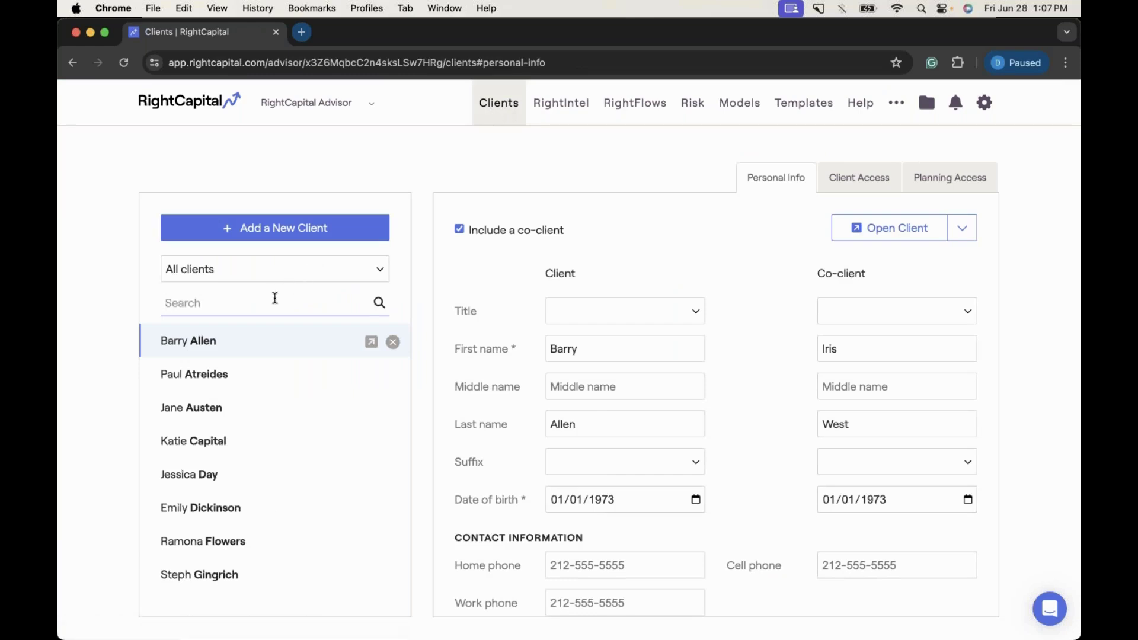
type("joel")
key("Return")
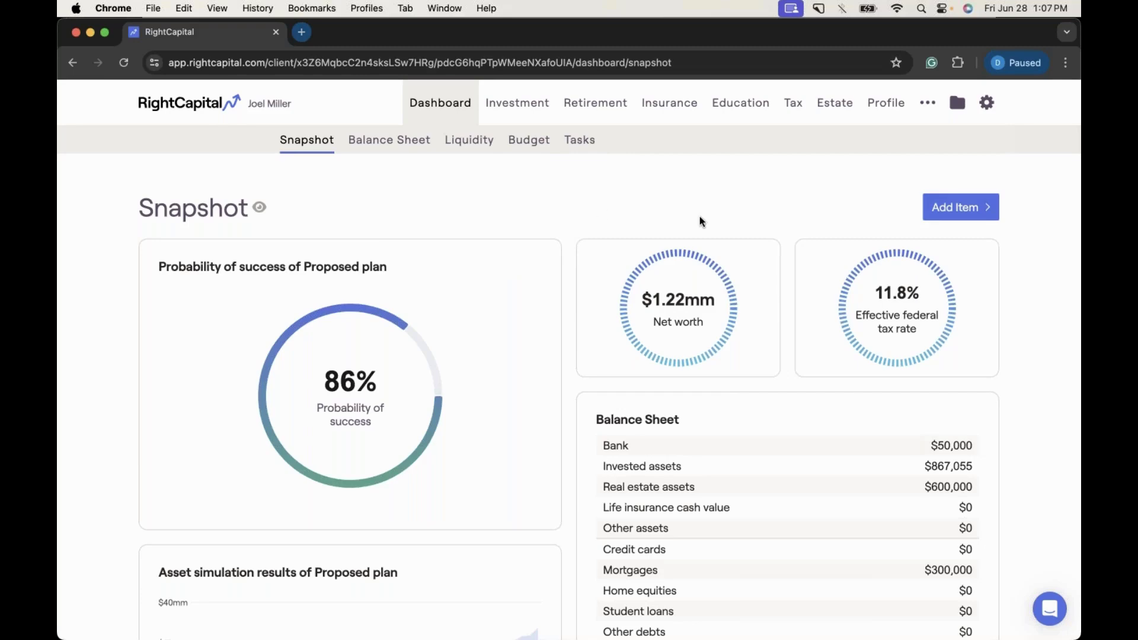
- Open the client's plan settings and display the client-level return assumptions
left_click(987, 107)
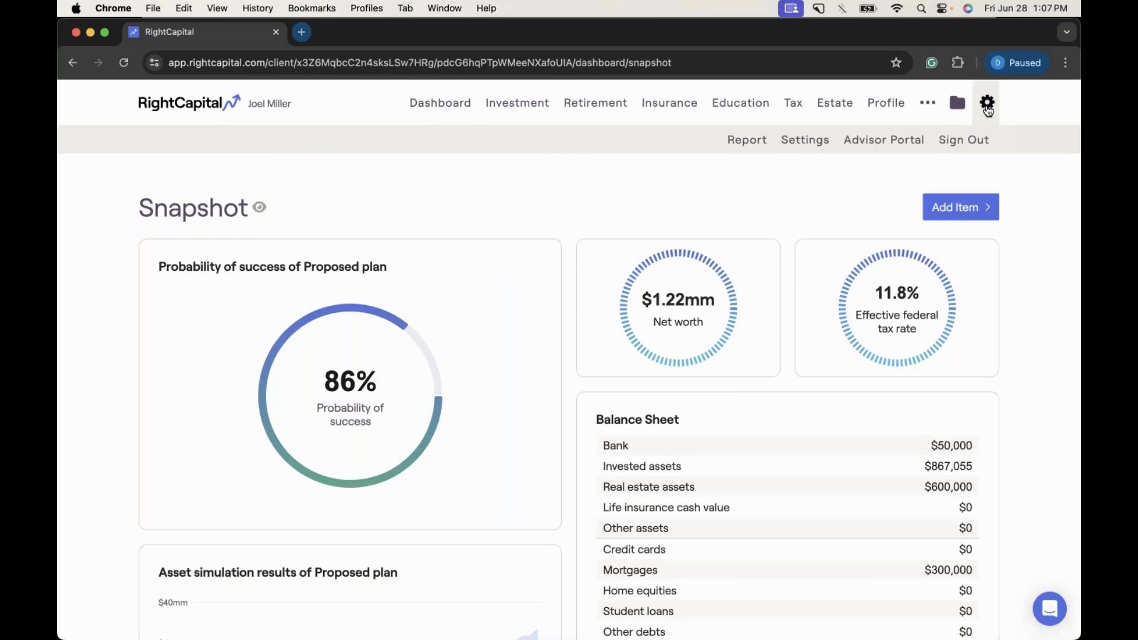
left_click(804, 141)
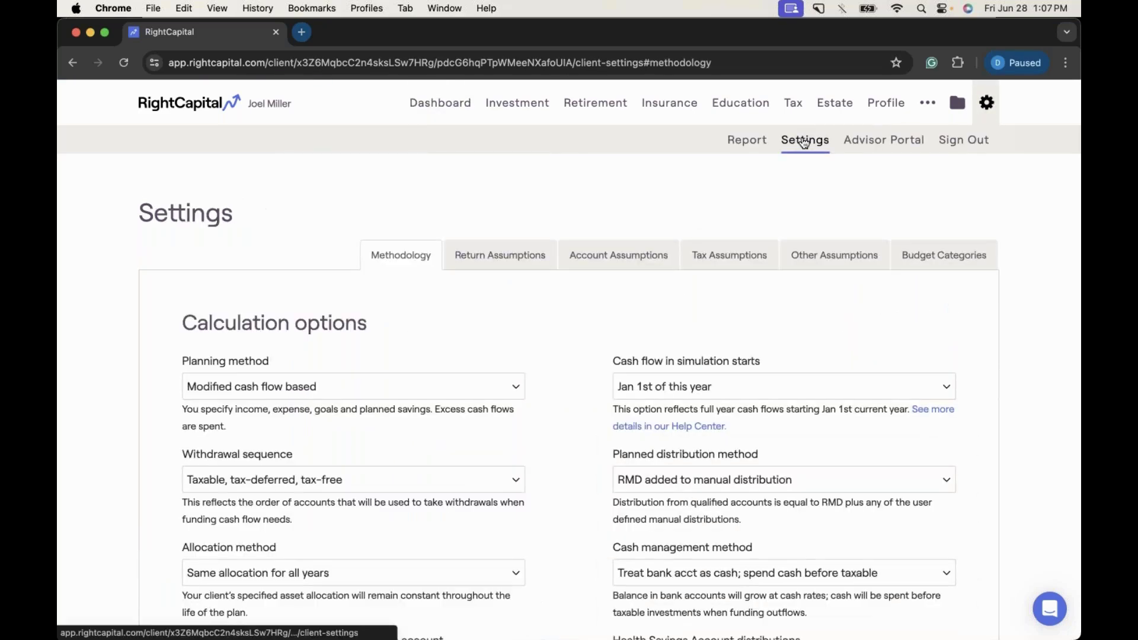
left_click(537, 252)
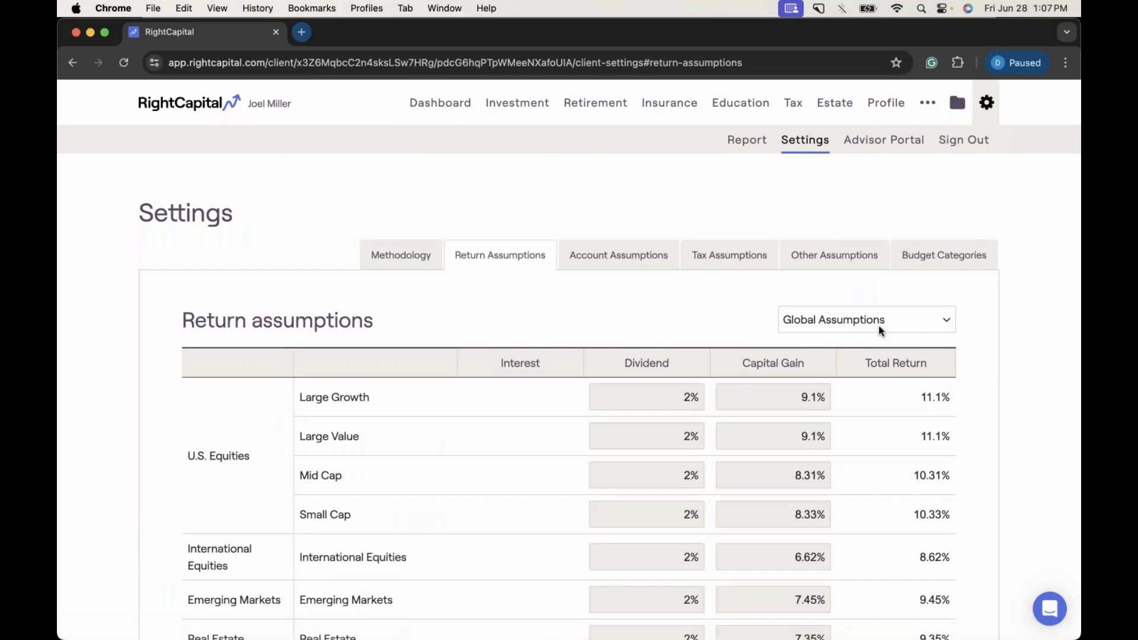
- Switch the client's return assumptions to Customized Assumptions, Forward-Looking Assumptions (JP Morgan), and back to Global Assumptions to compare the sets
scroll(742, 309, "down", 3)
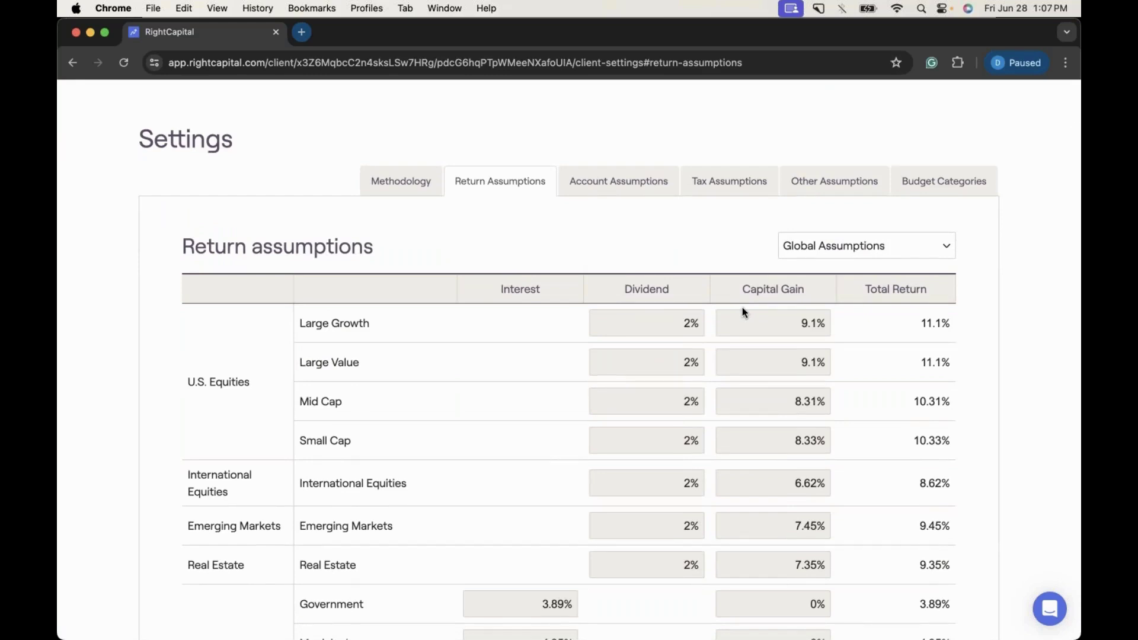
scroll(742, 309, "down", 1)
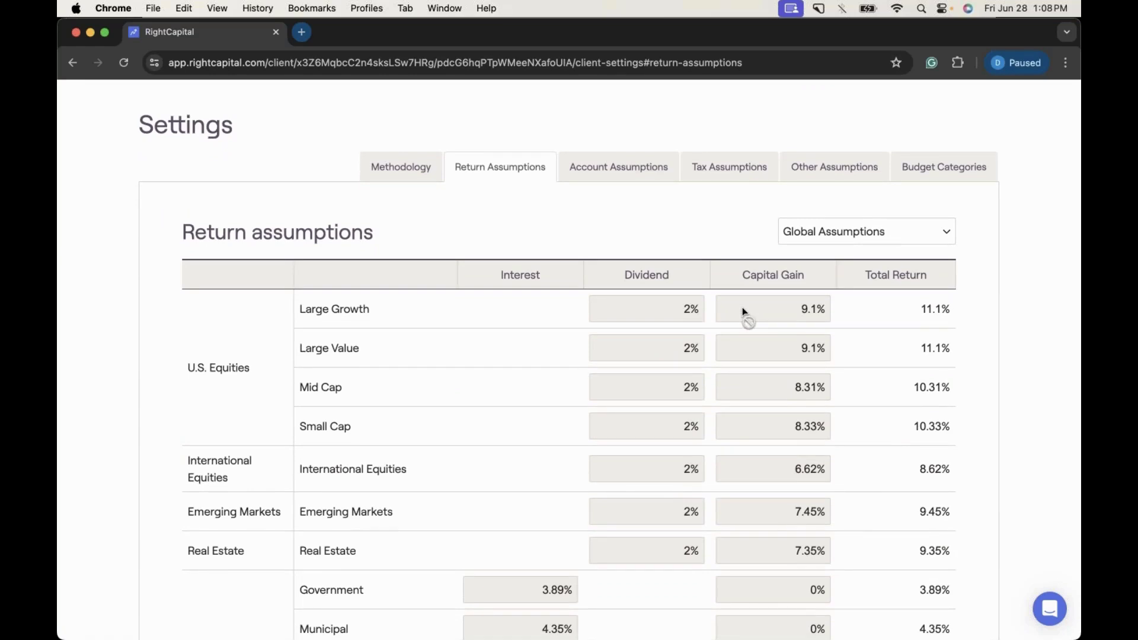
scroll(743, 310, "down", 1)
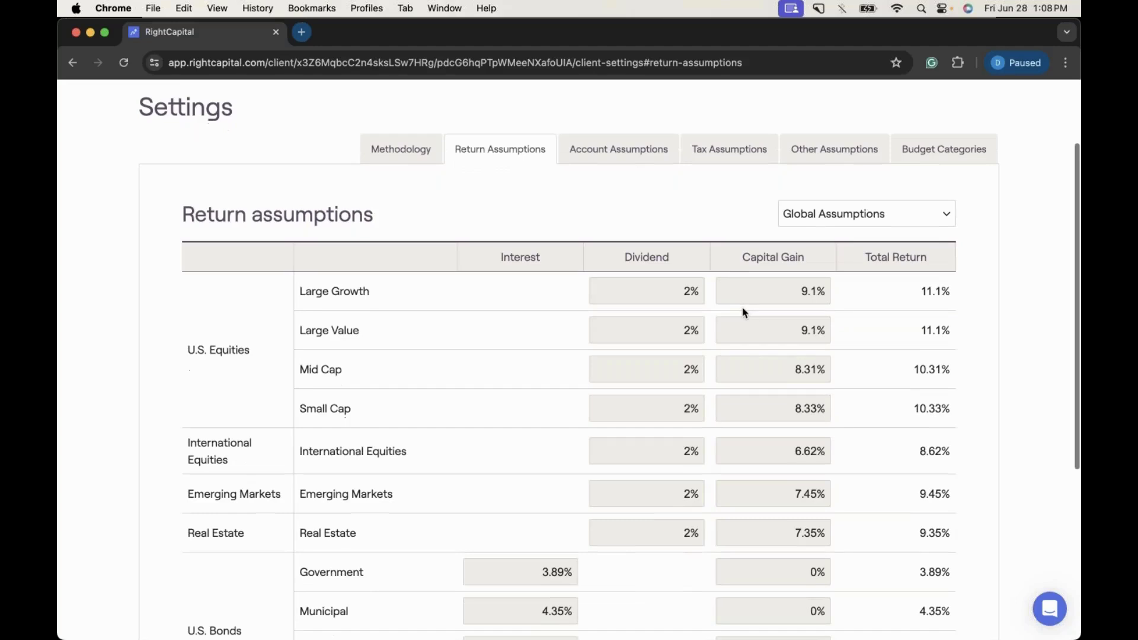
left_click(834, 220)
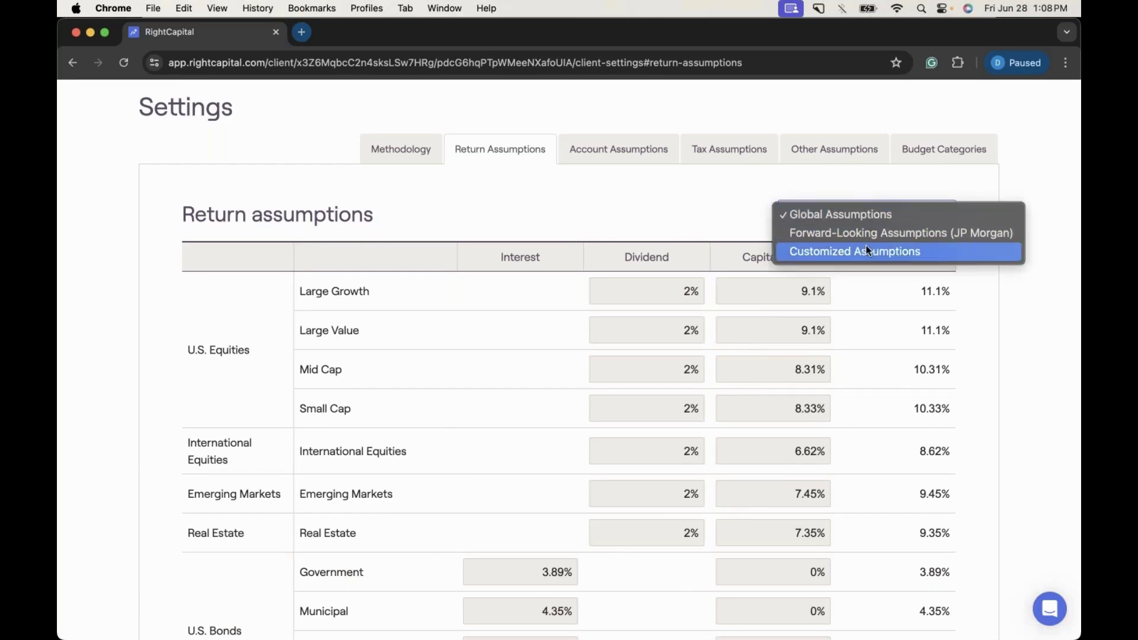
left_click(865, 247)
left_click(870, 216)
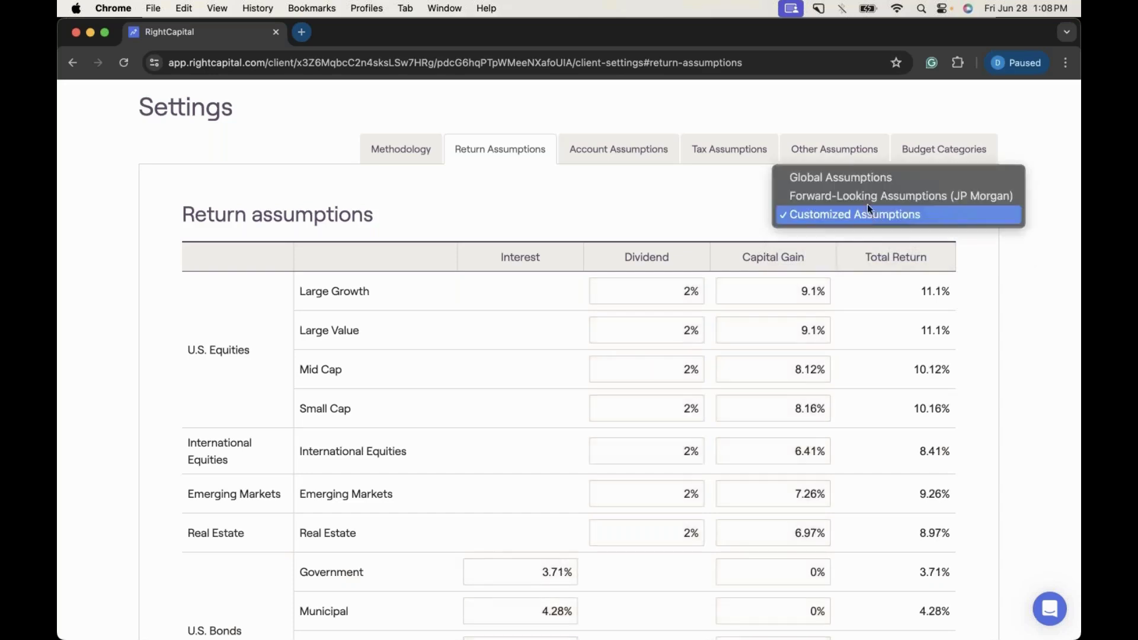
left_click(862, 197)
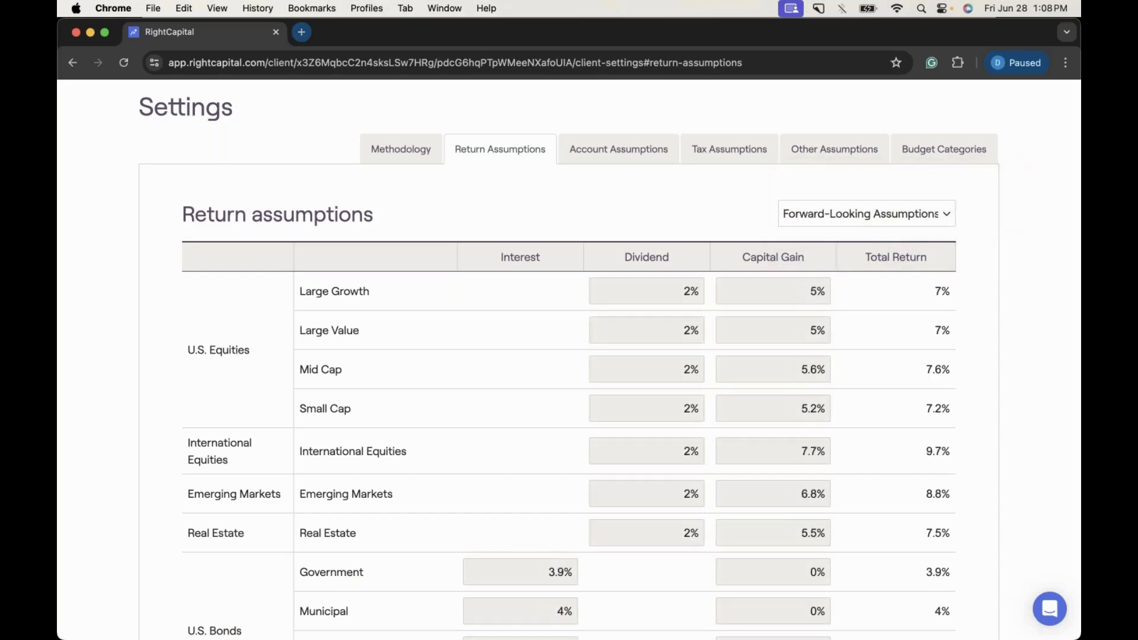
left_click(863, 212)
left_click(852, 202)
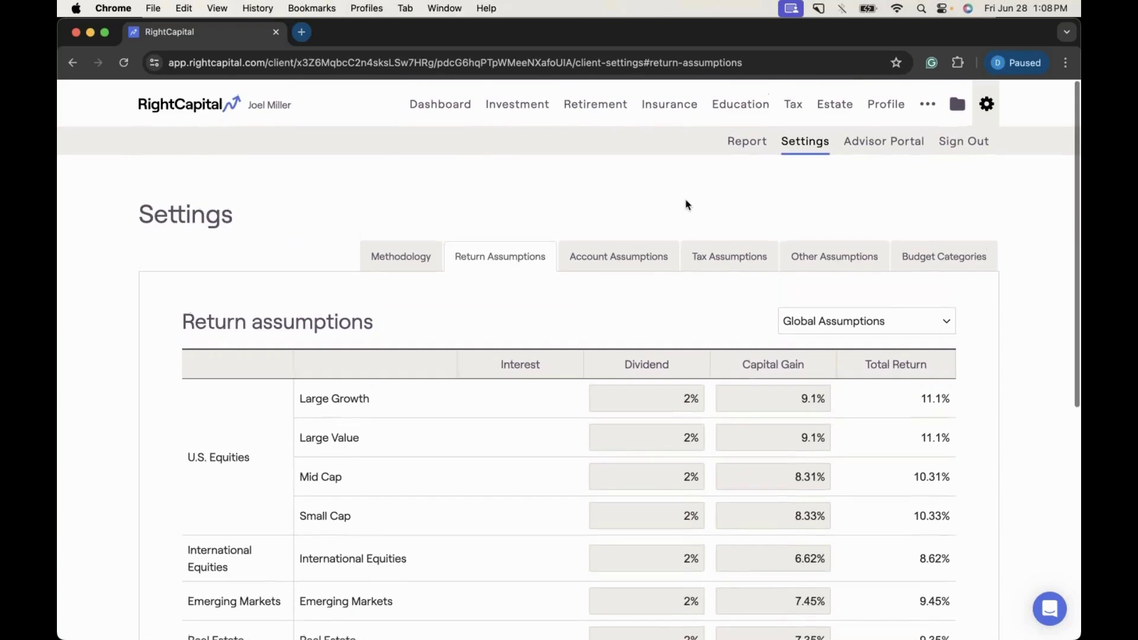
- Open the client's Methodology settings and examine the Allocation method options, keeping Same allocation for all years
left_click(379, 258)
scroll(397, 300, "down", 1)
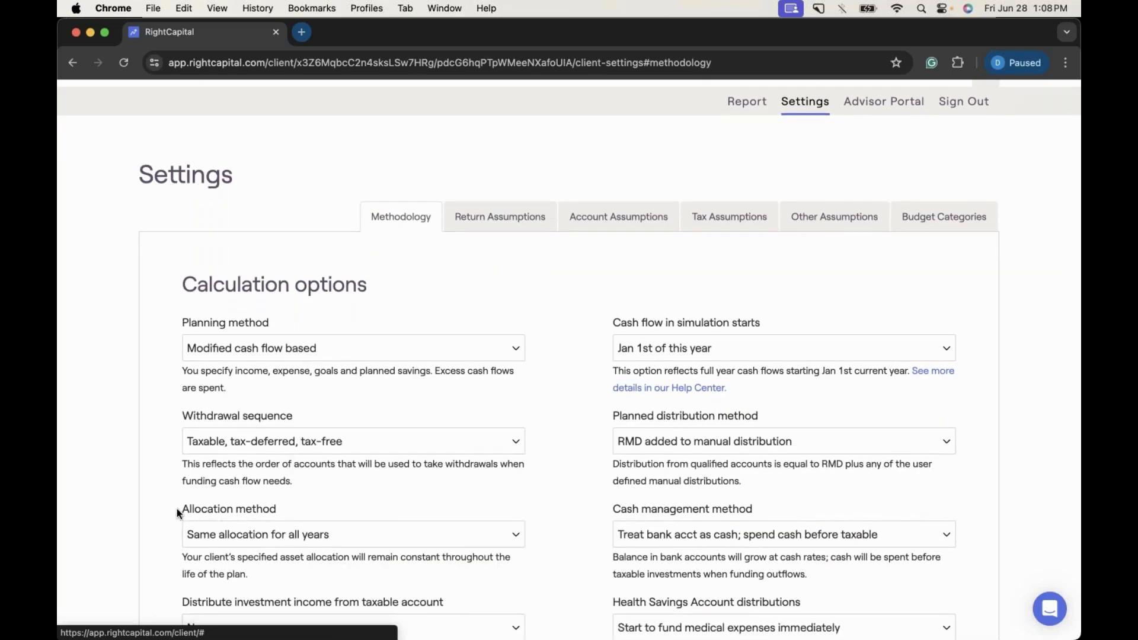
left_click_drag(176, 508, 303, 511)
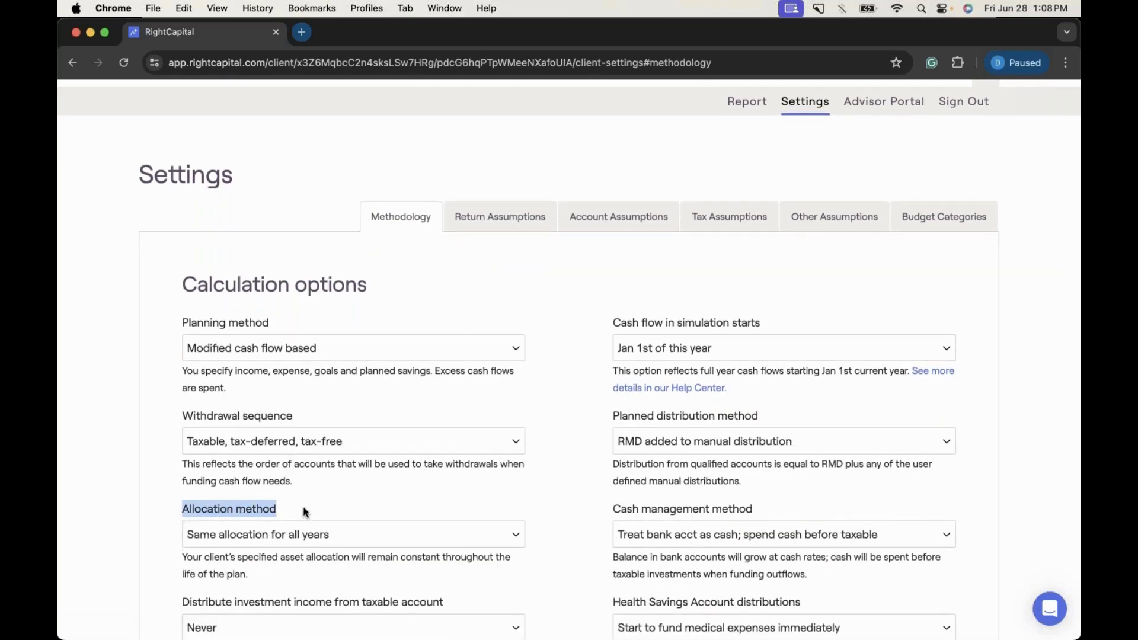
scroll(303, 511, "down", 1)
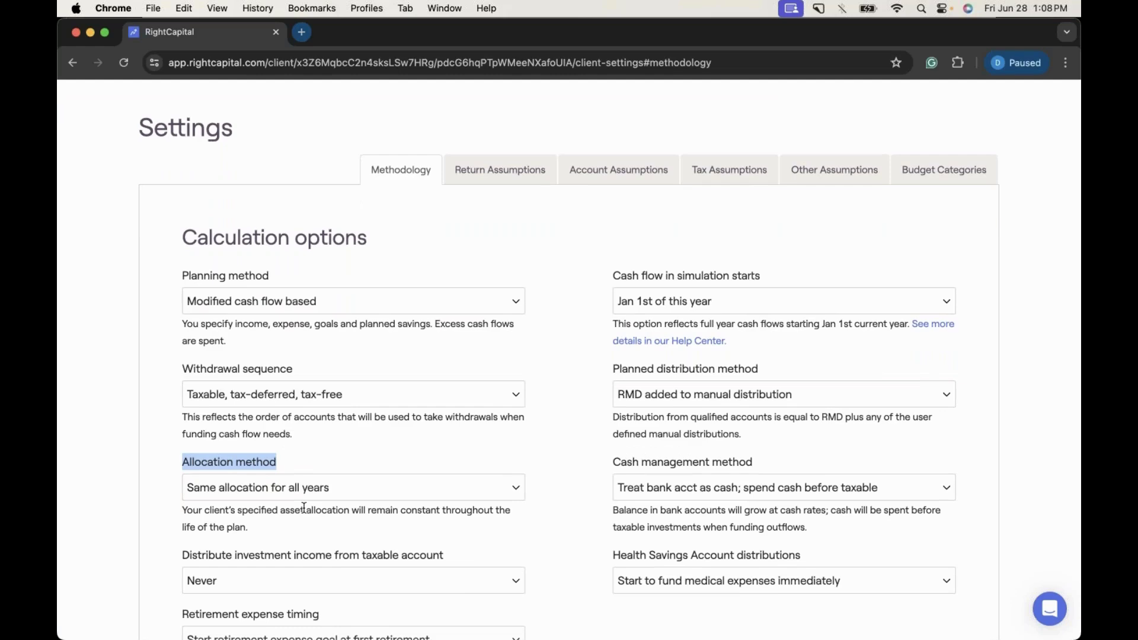
scroll(303, 507, "down", 2)
left_click(371, 403)
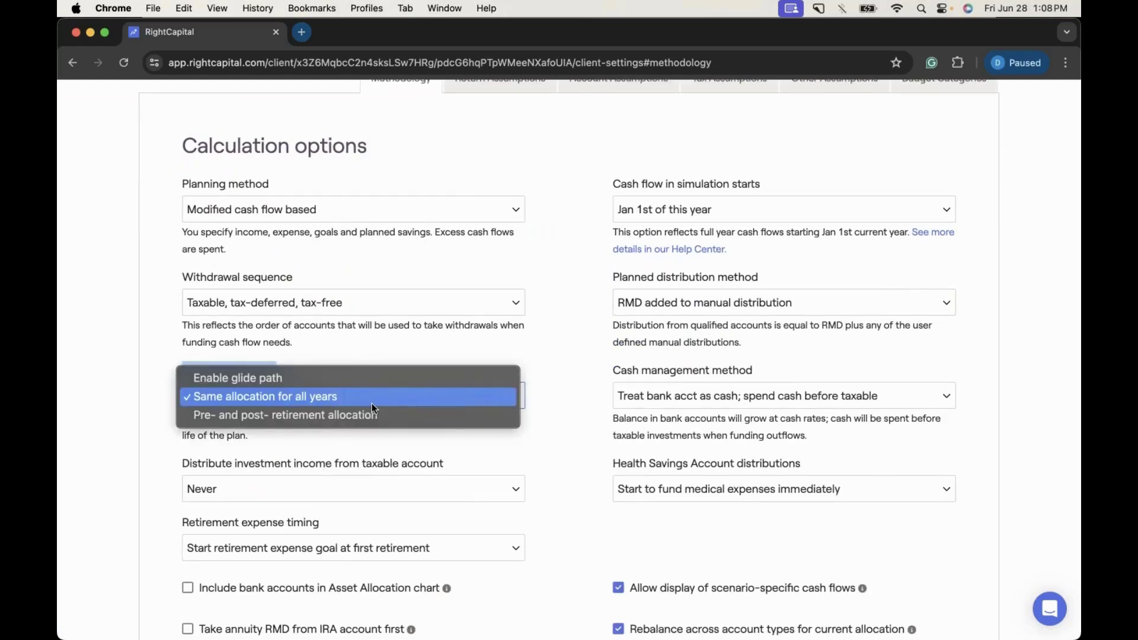
left_click(438, 351)
left_click(525, 358)
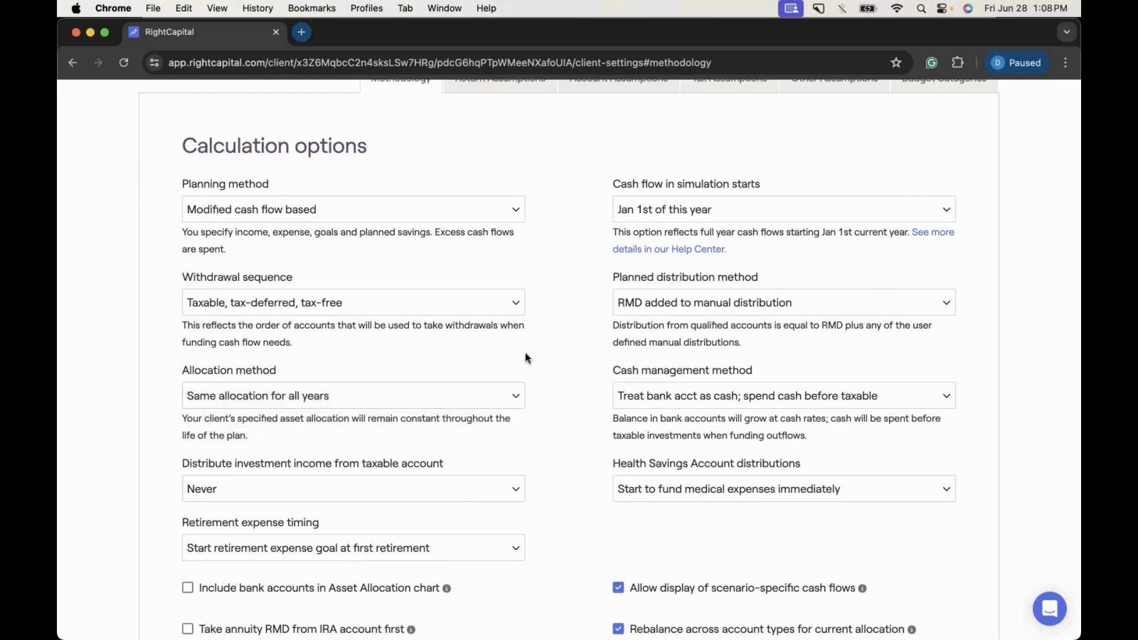
scroll(527, 358, "up", 1)
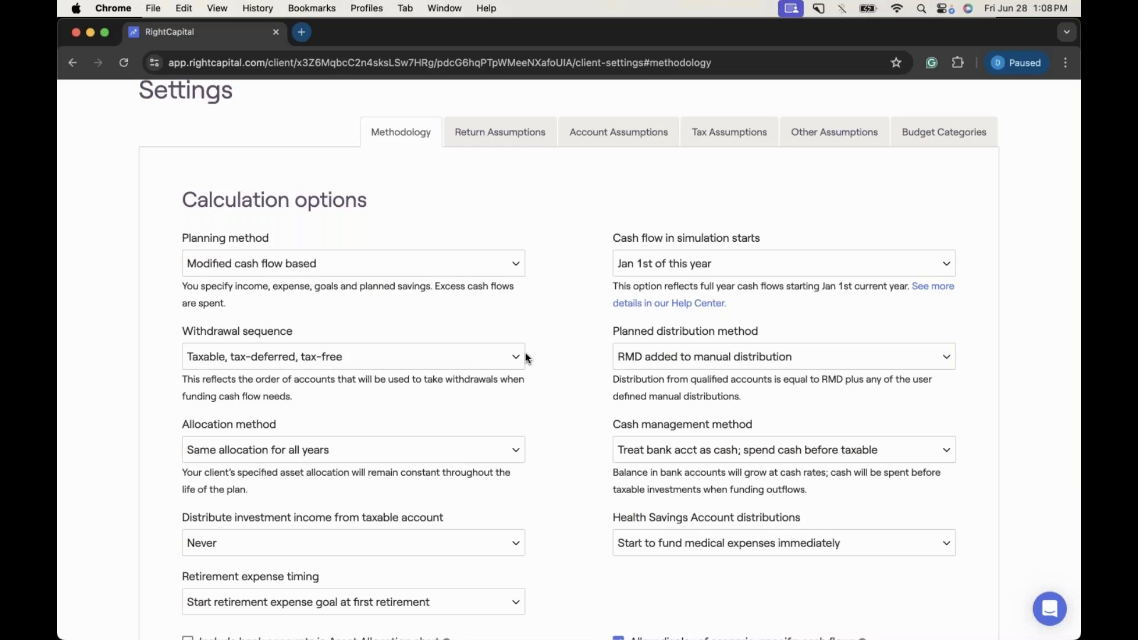
scroll(526, 358, "up", 1)
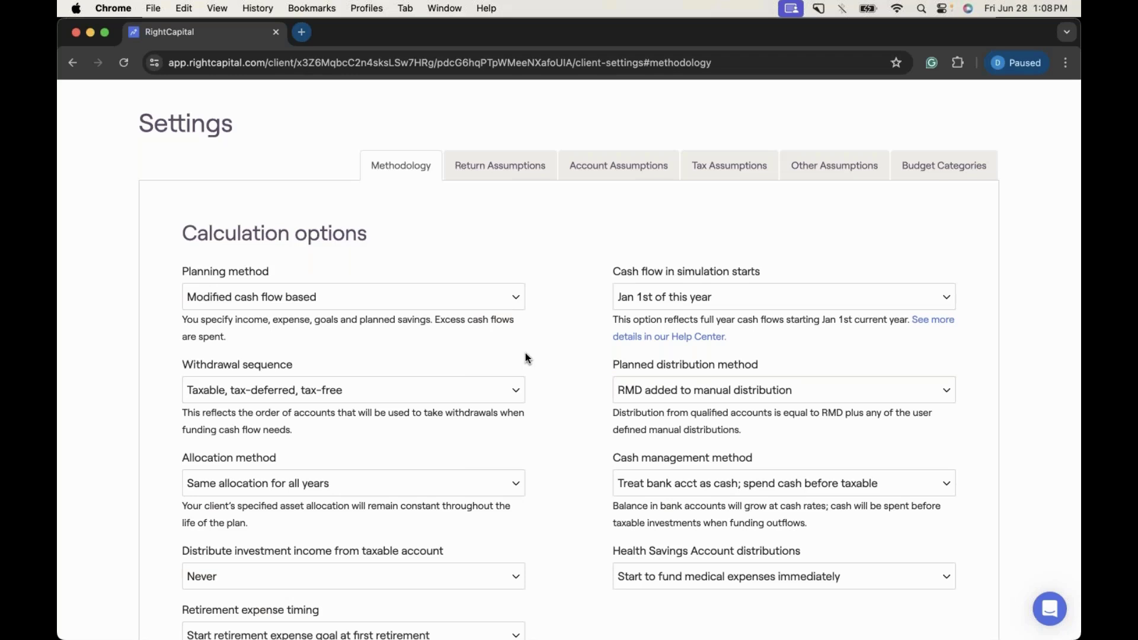
scroll(526, 358, "up", 1)
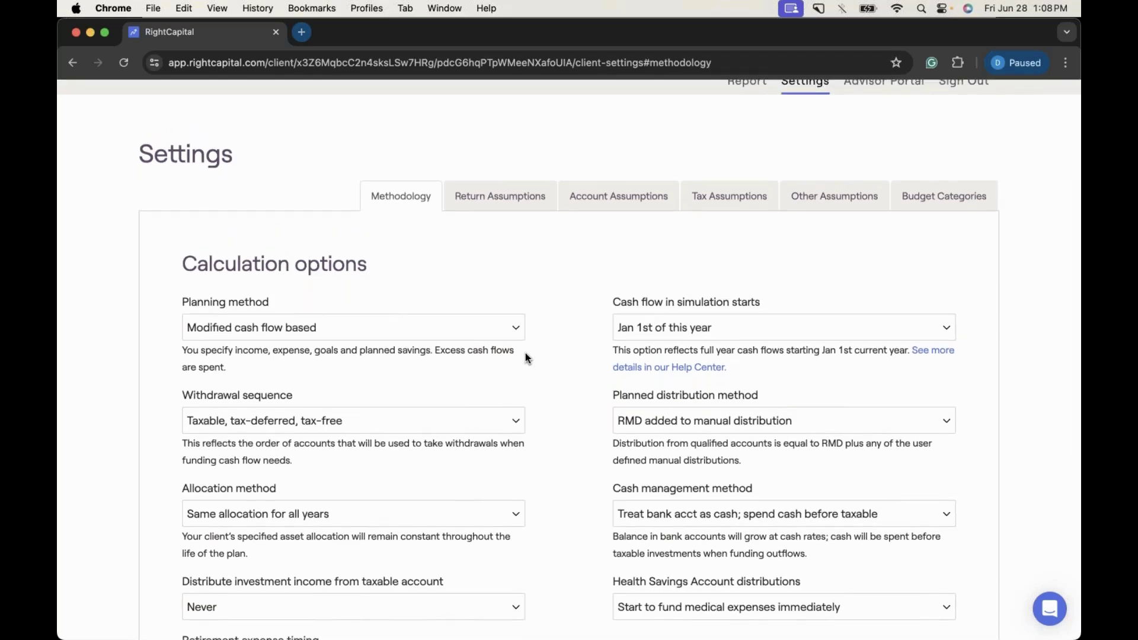
scroll(525, 353, "up", 2)
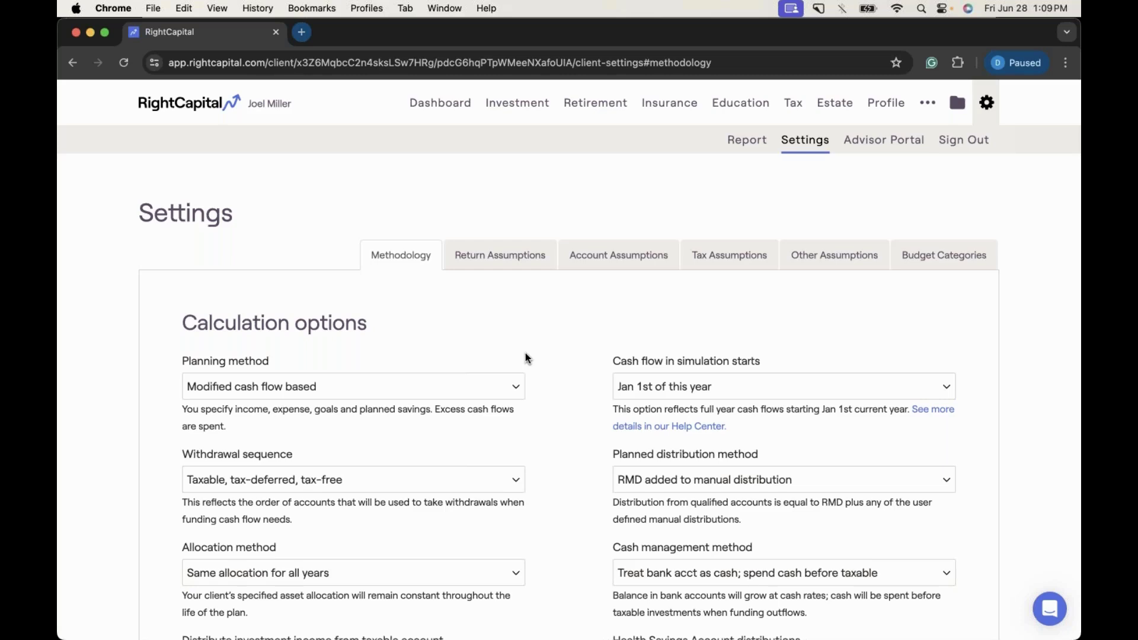
- Open the client's Net Worth profile and display the existing investment accounts
left_click(869, 113)
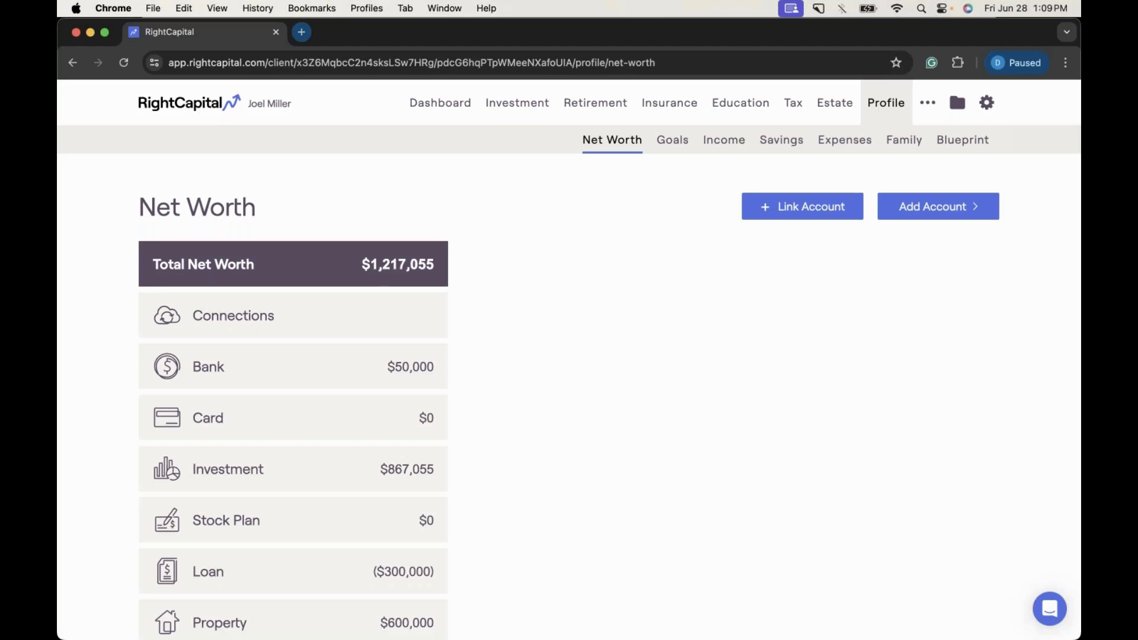
scroll(627, 421, "down", 2)
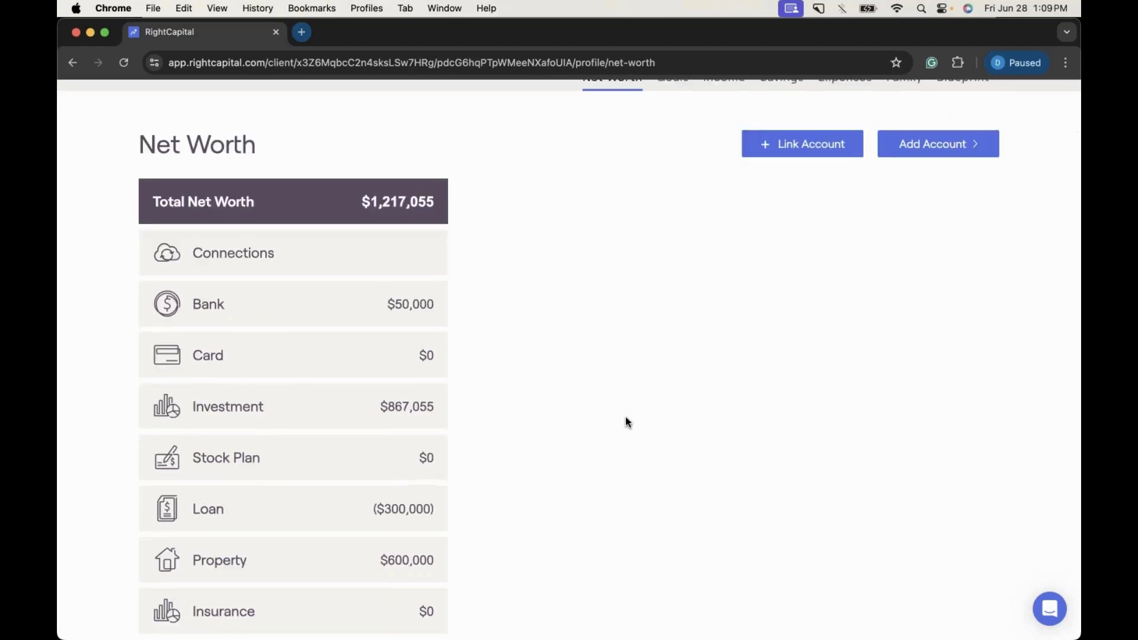
left_click(339, 407)
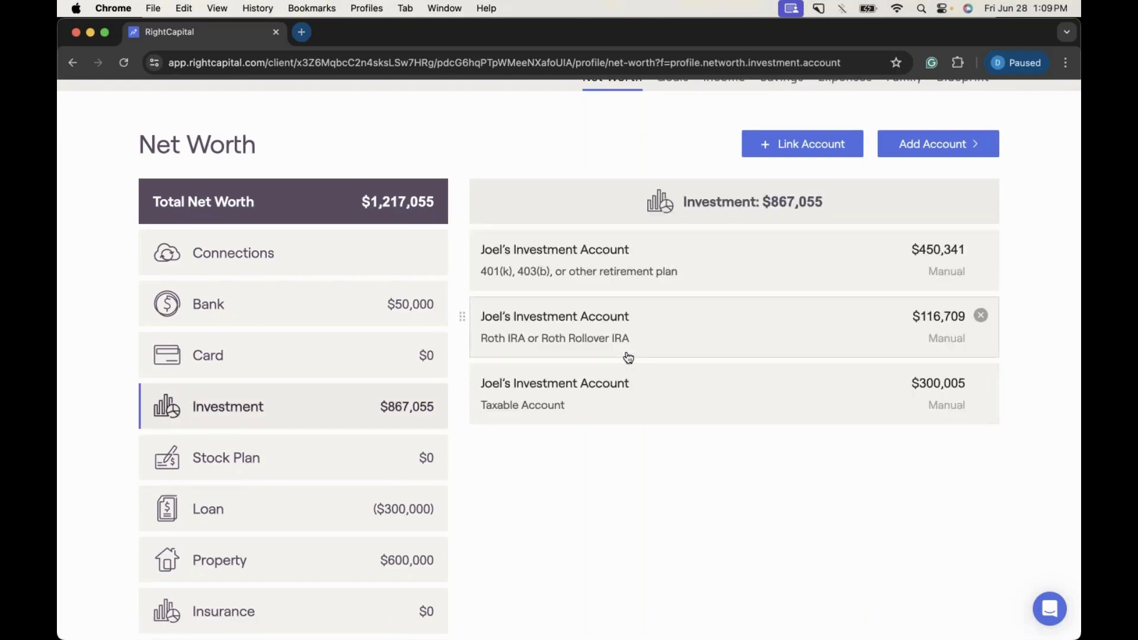
scroll(628, 357, "up", 1)
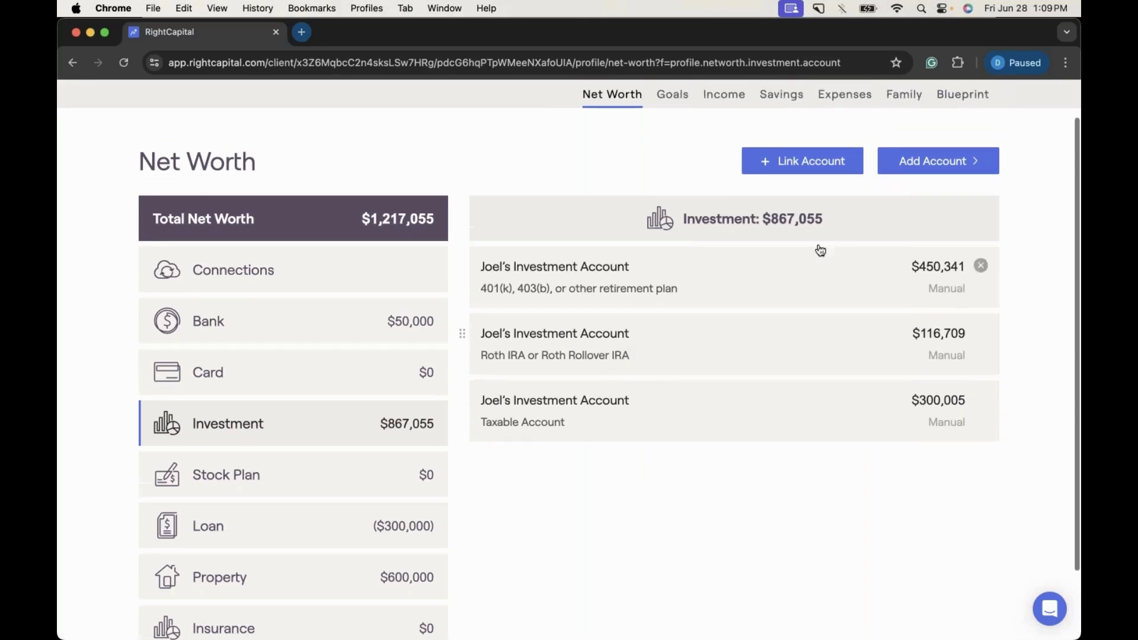
- Add a new investment account and view its asset allocation breakdown, returning to the account details without changes
left_click(922, 169)
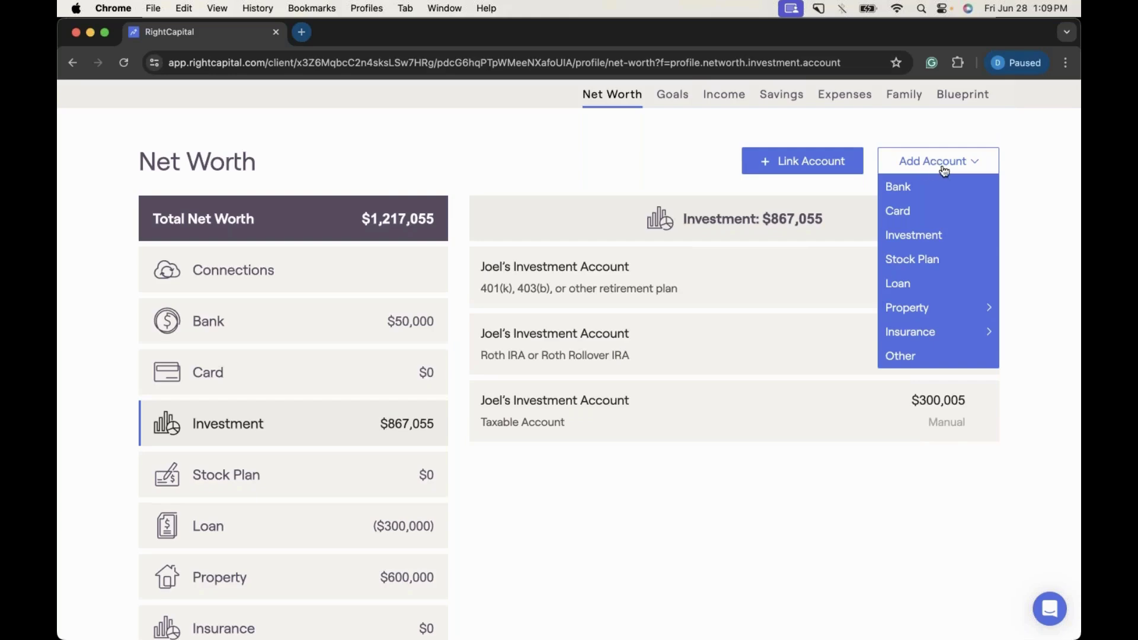
left_click(939, 236)
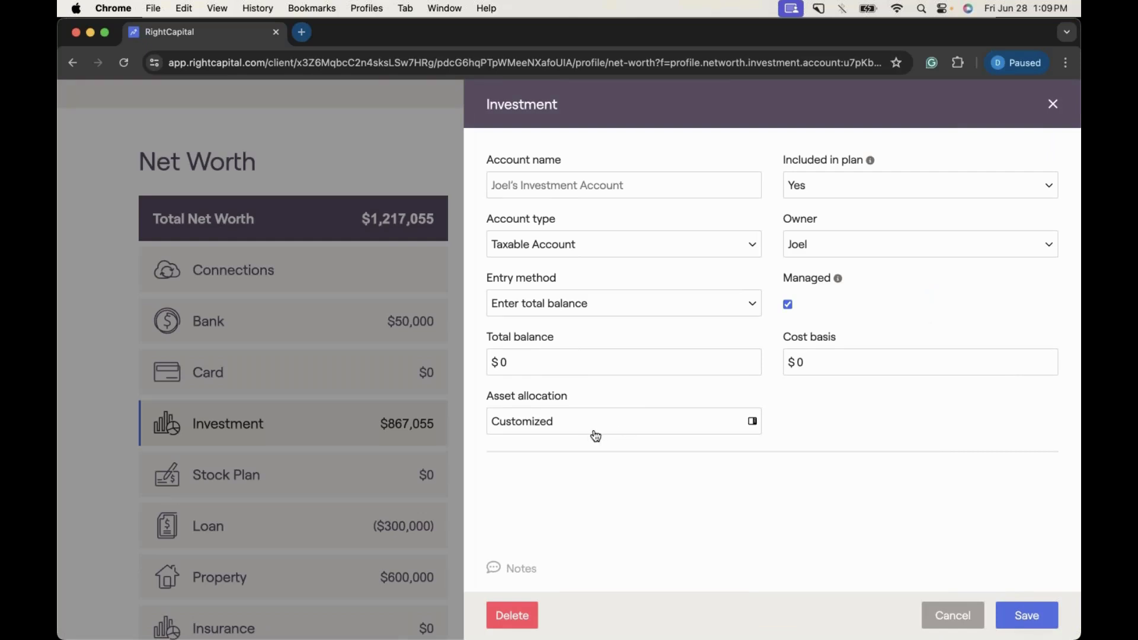
left_click_drag(576, 401, 487, 397)
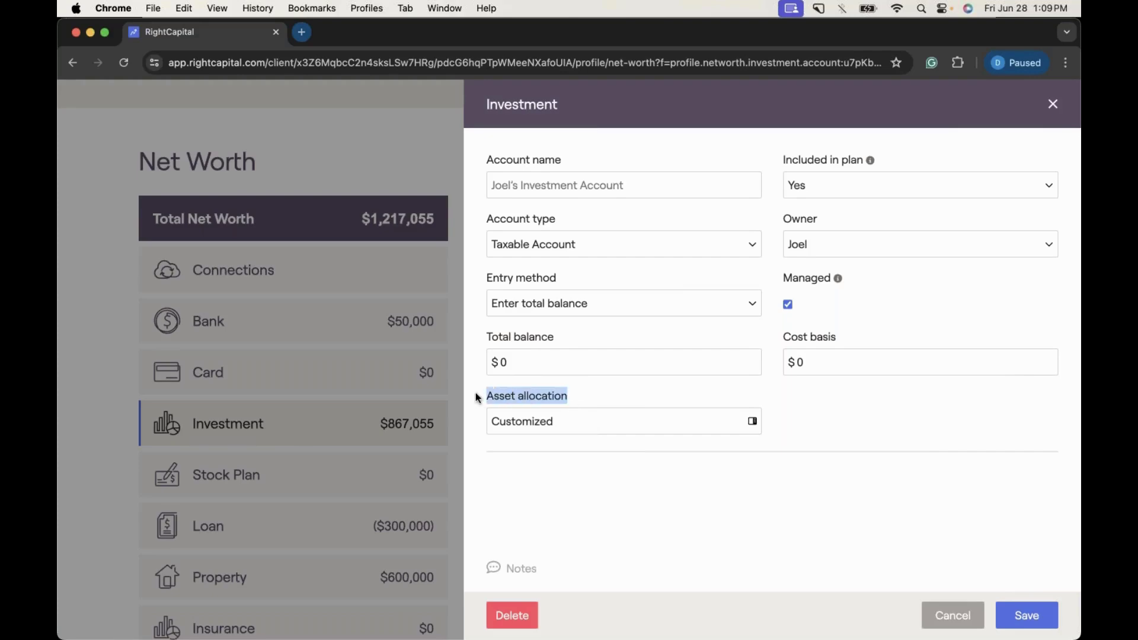
left_click(565, 413)
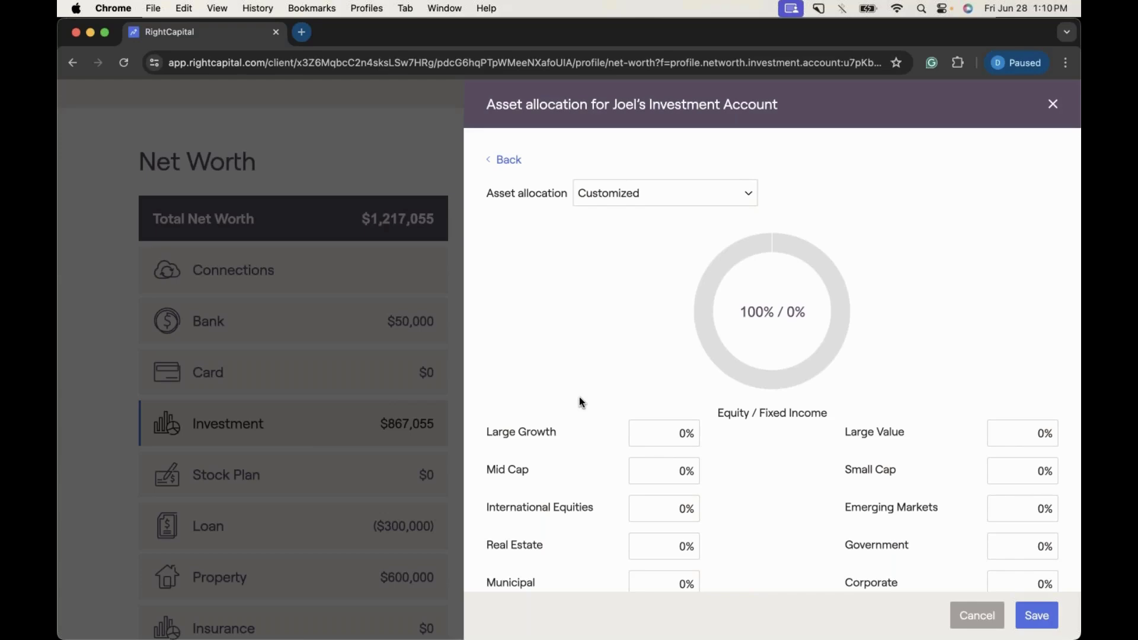
left_click(506, 161)
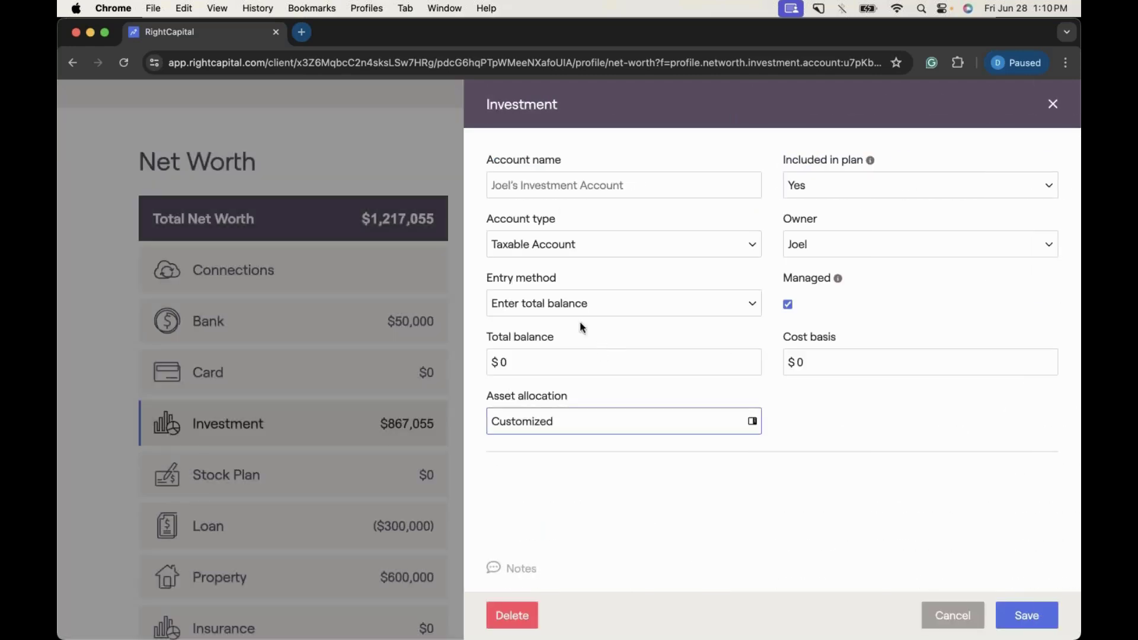
- Keep the entry method as Enter total balance and set the new account's total balance to $100,000
left_click(546, 276)
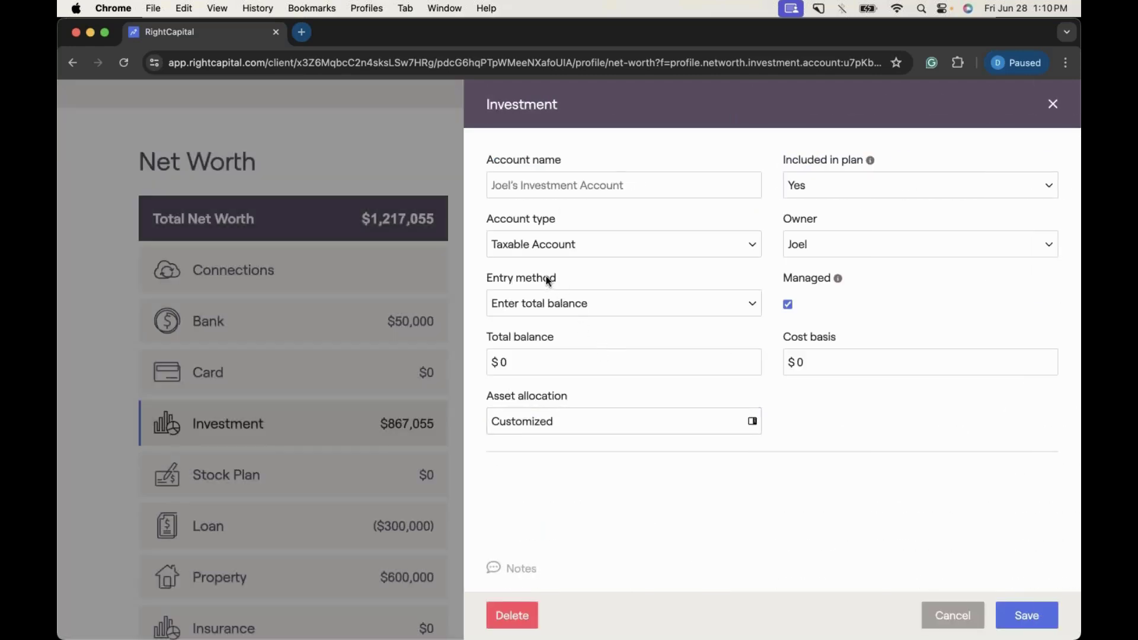
left_click(478, 280)
left_click(591, 305)
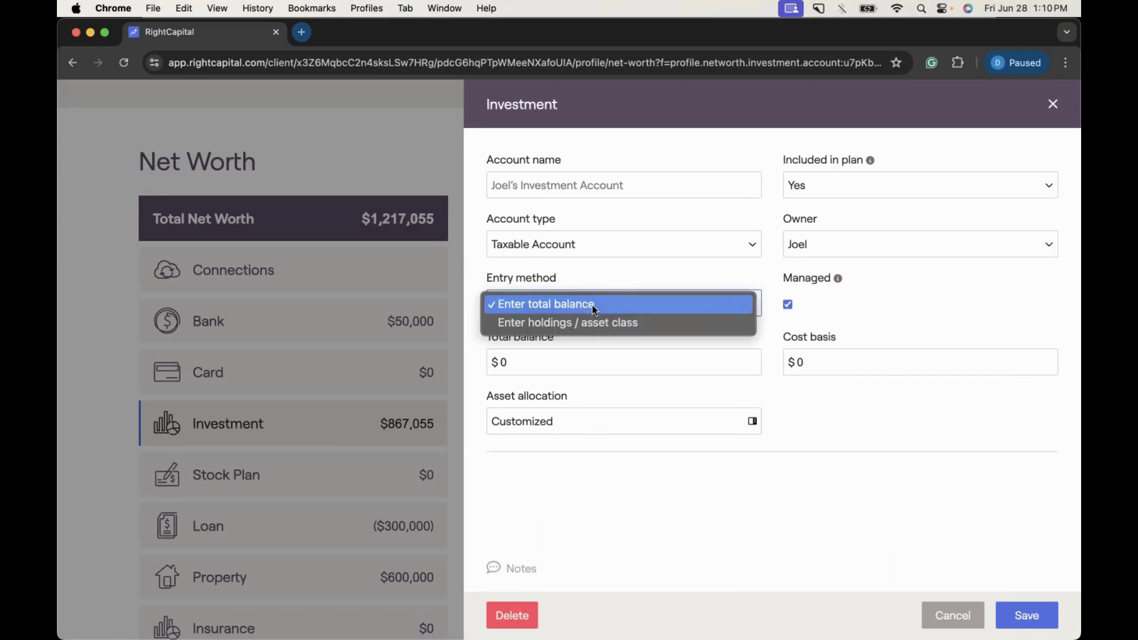
left_click(595, 305)
left_click(523, 364)
type("100,")
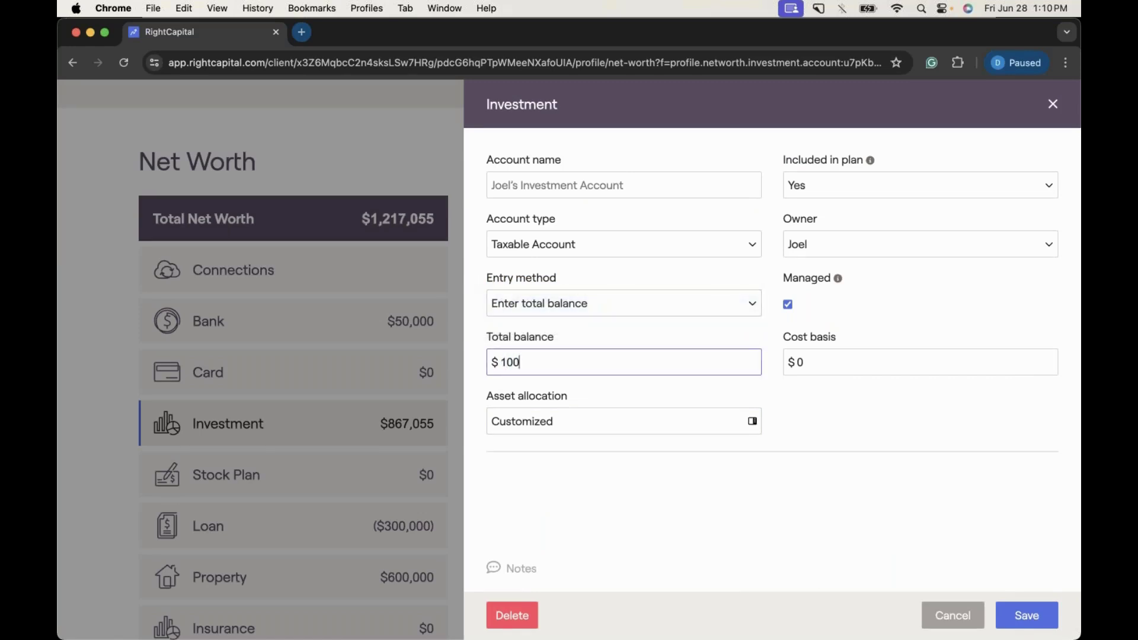
type("000")
- Open the new account's asset allocation and check the available allocation types, keeping Customized
left_click(588, 430)
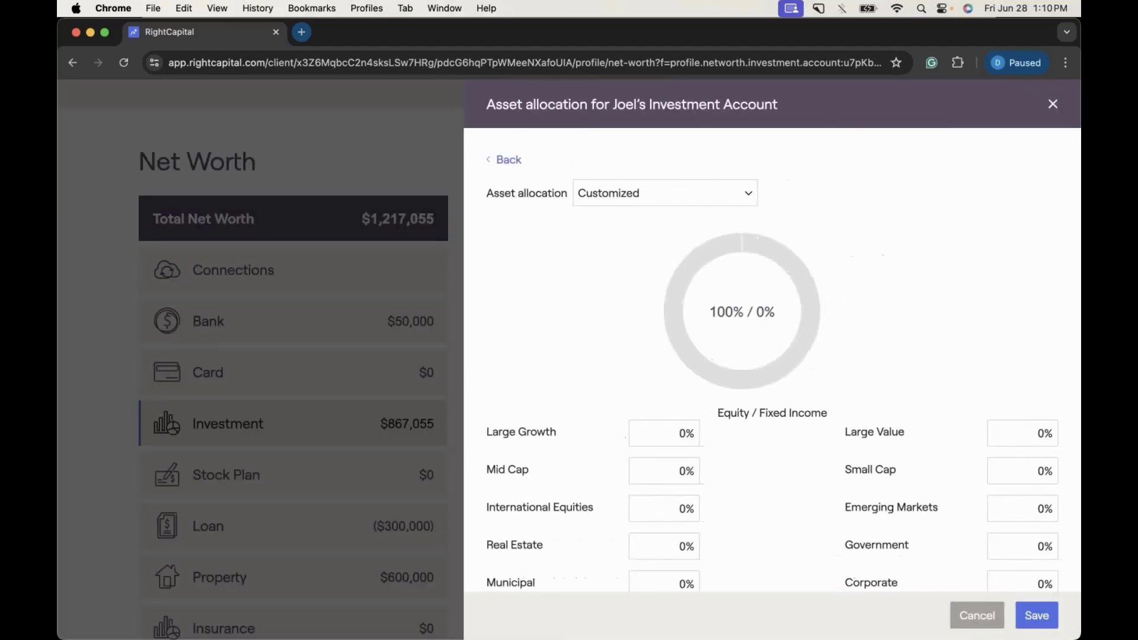
left_click(698, 201)
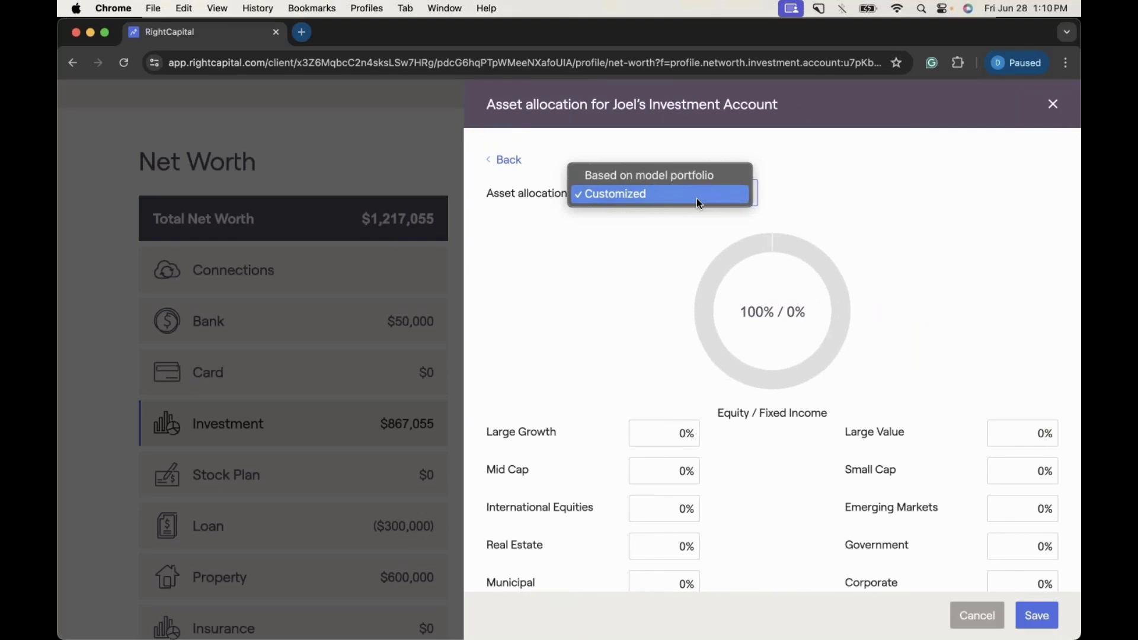
left_click(669, 241)
- Set the customized allocation to 50% Large Growth, 50% Government and 0% Other
scroll(670, 242, "down", 2)
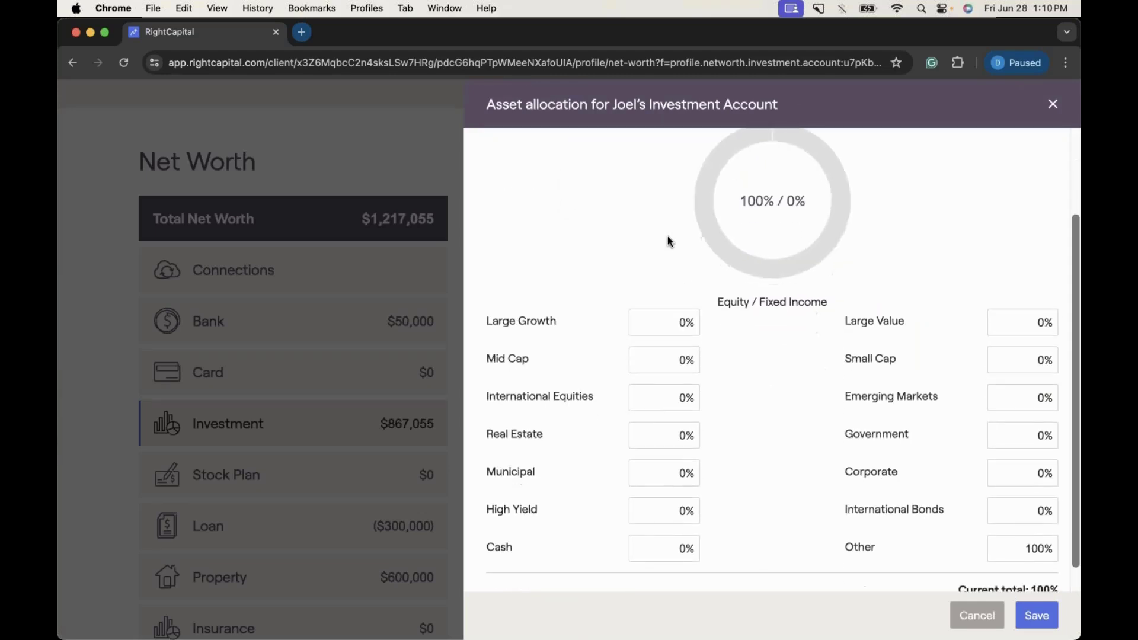
left_click(670, 324)
type("50")
scroll(825, 389, "down", 1)
left_click(1037, 406)
type("50")
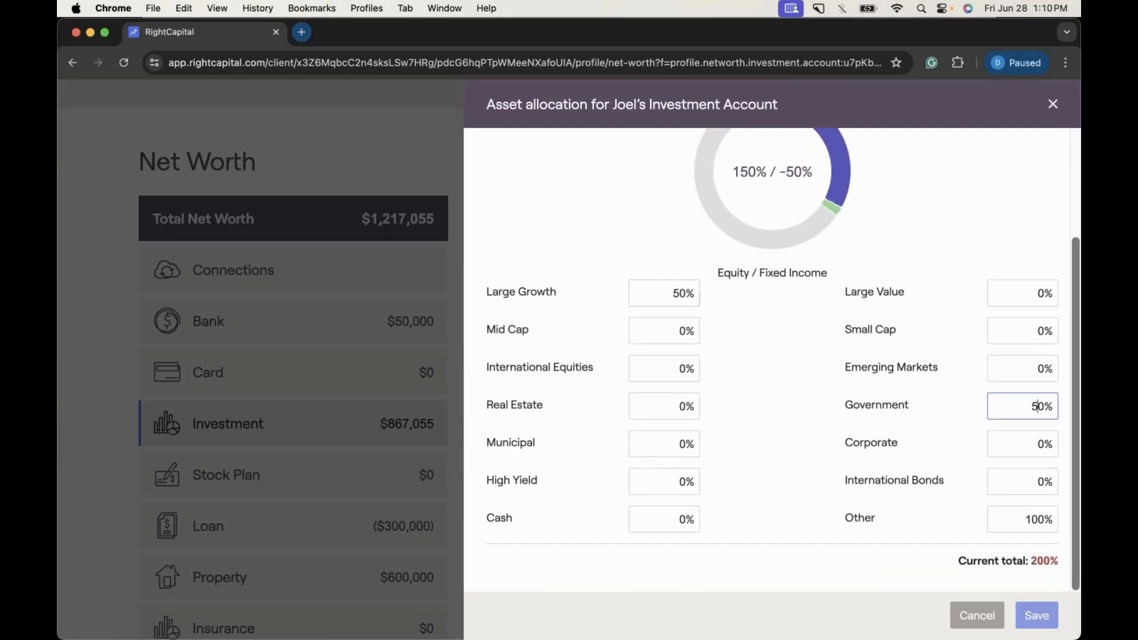
left_click(1031, 519)
type("0")
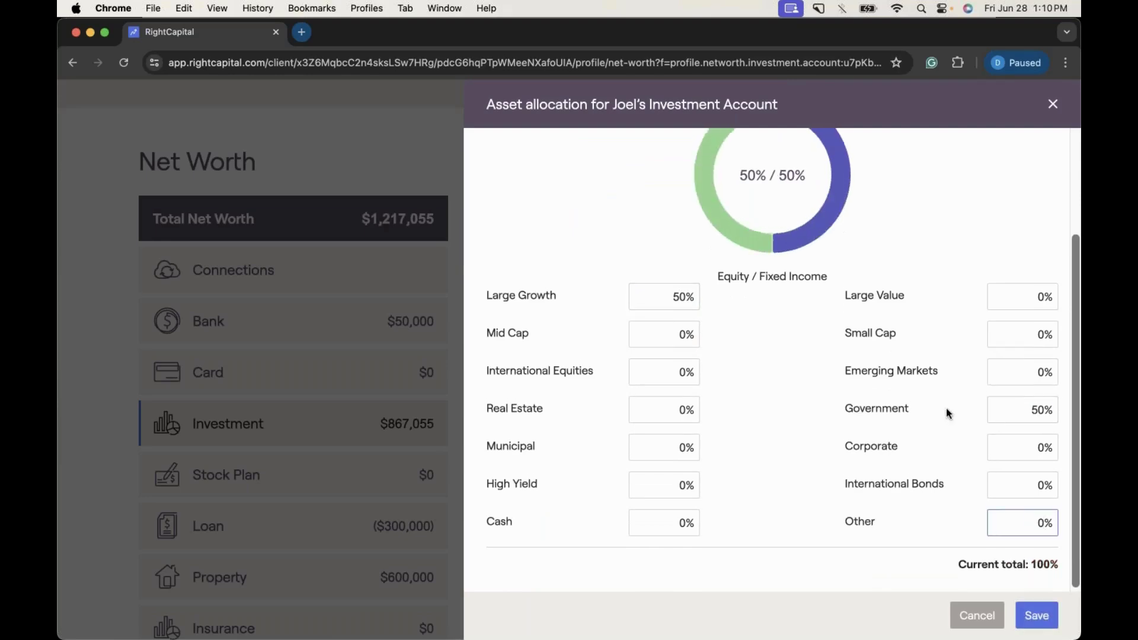
- Change the account's asset allocation type to Based on model portfolio
scroll(945, 407, "up", 3)
left_click(696, 198)
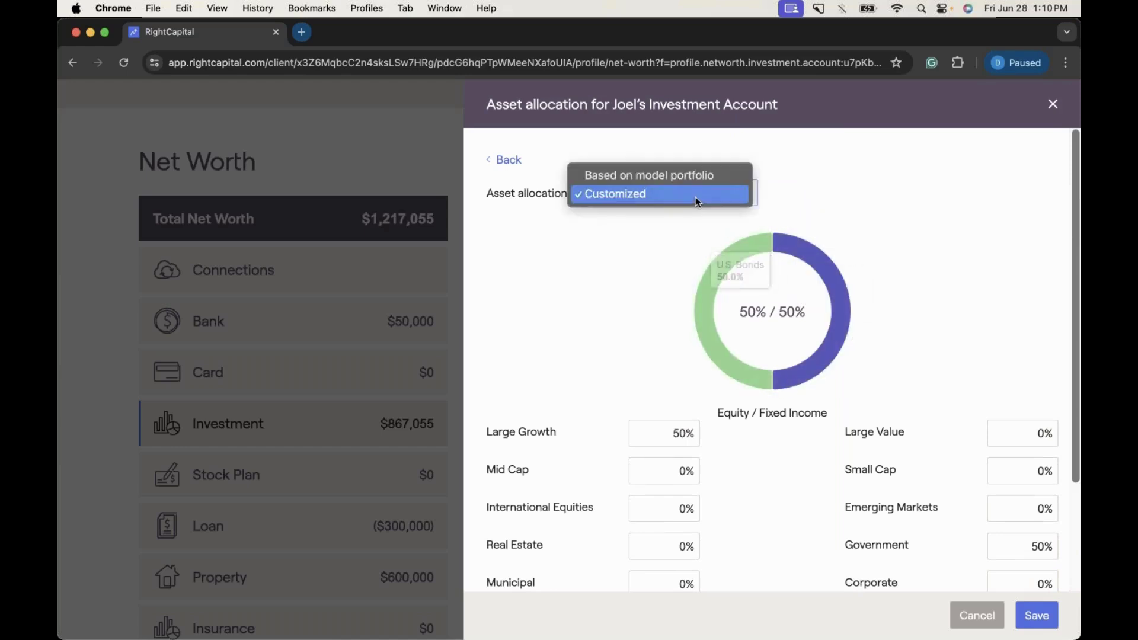
left_click(688, 176)
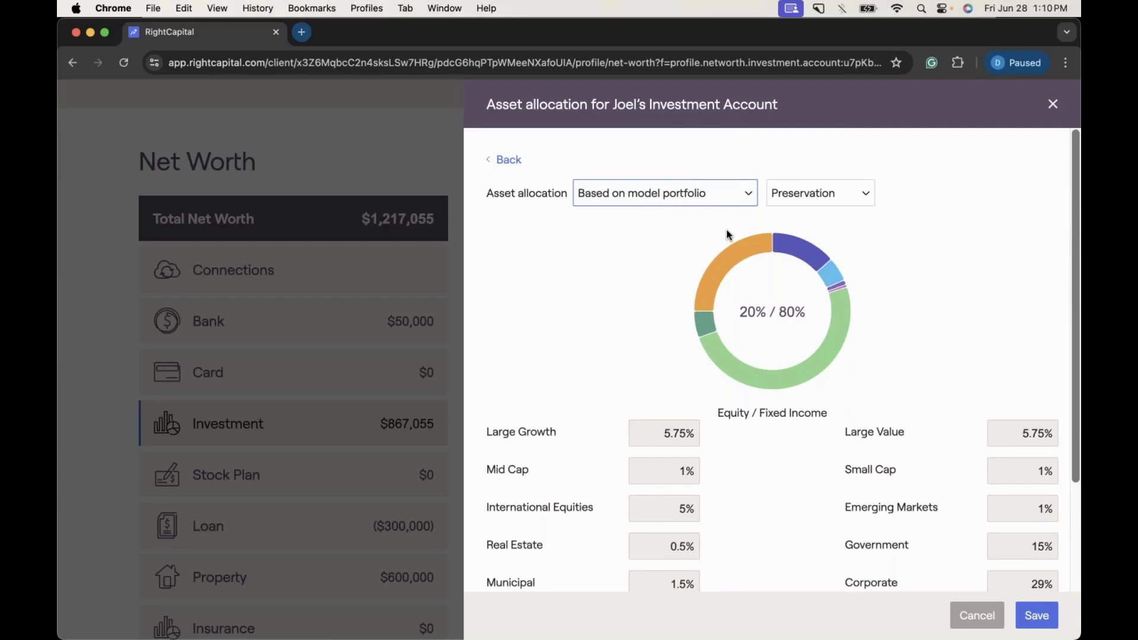
- Choose the Growth model portfolio as the new account's asset allocation and save it
left_click(859, 193)
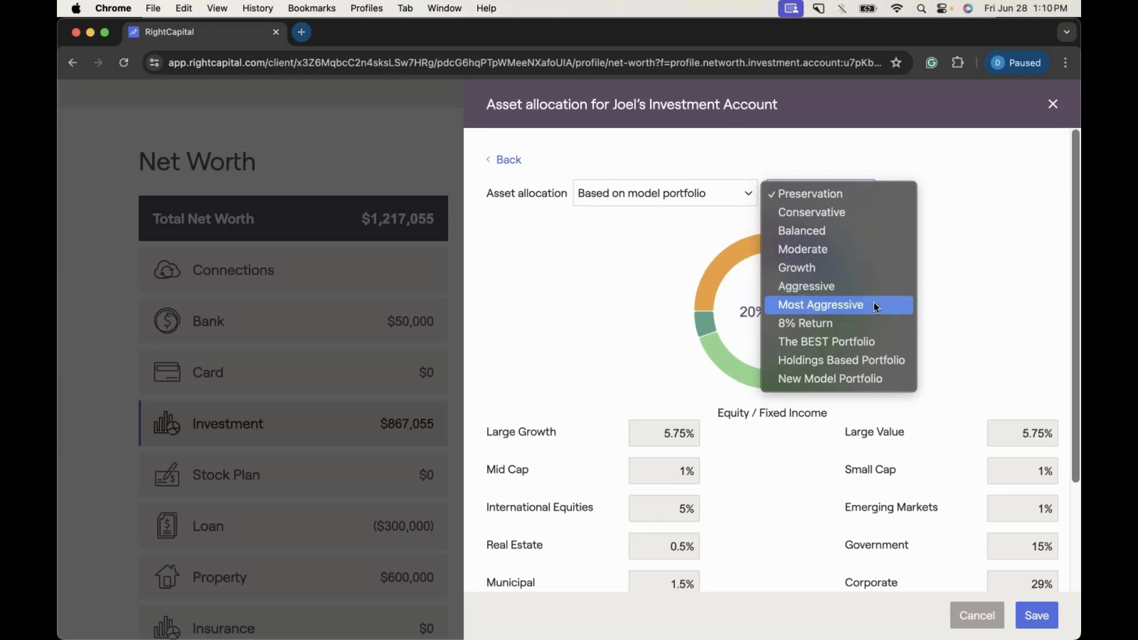
left_click(856, 266)
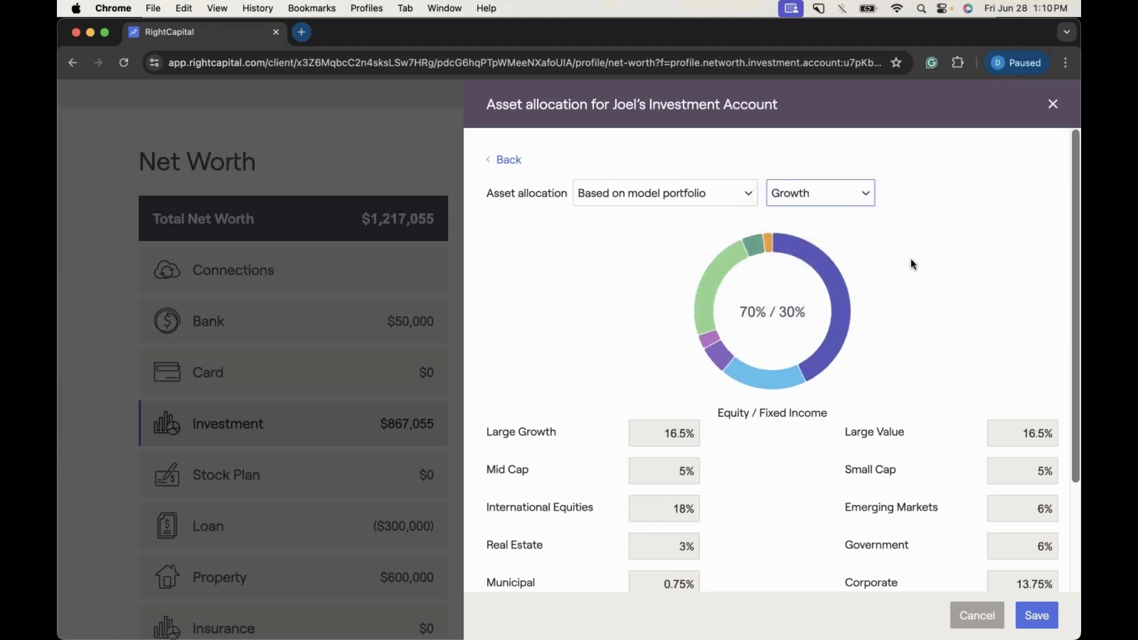
left_click(1036, 615)
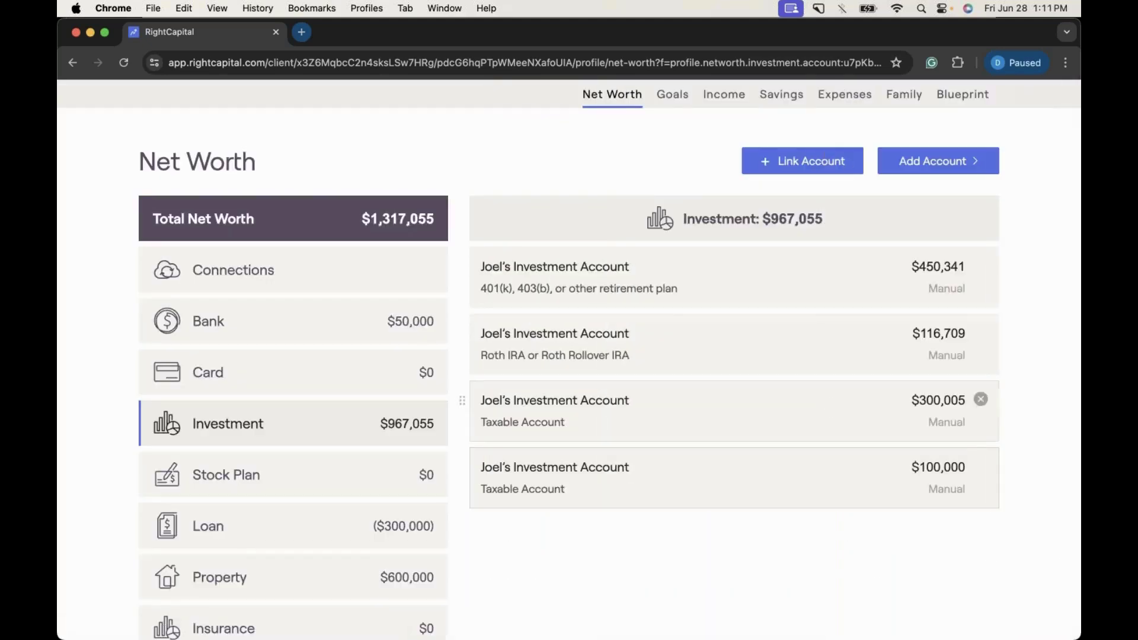
- Reopen the $100,000 taxable account and change its entry method to Enter holdings / asset class
left_click(678, 504)
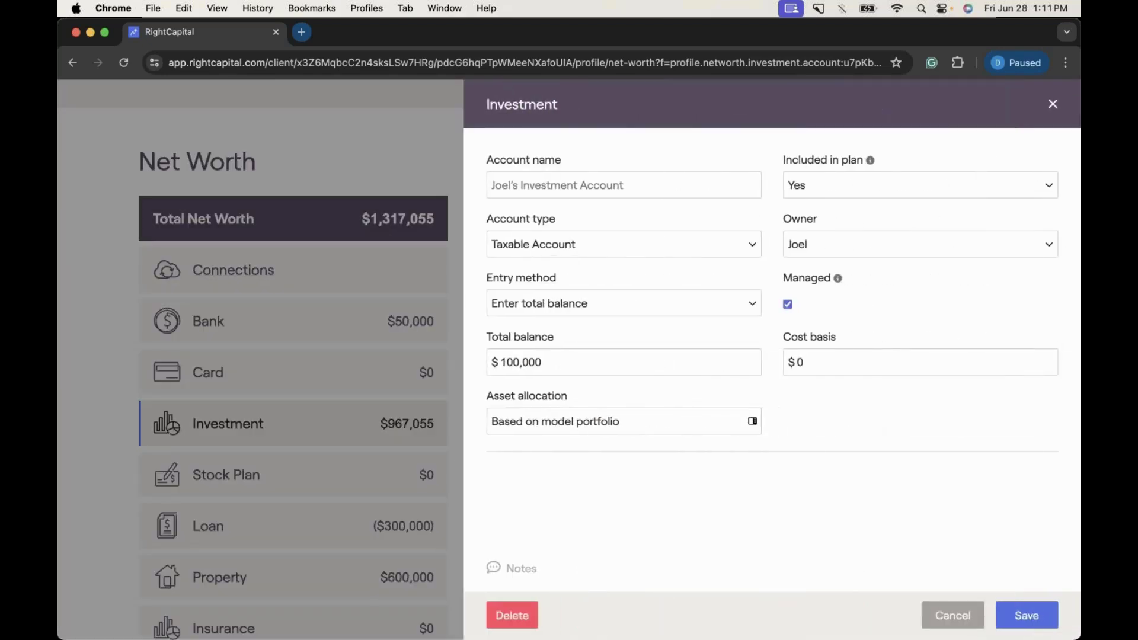
left_click(562, 301)
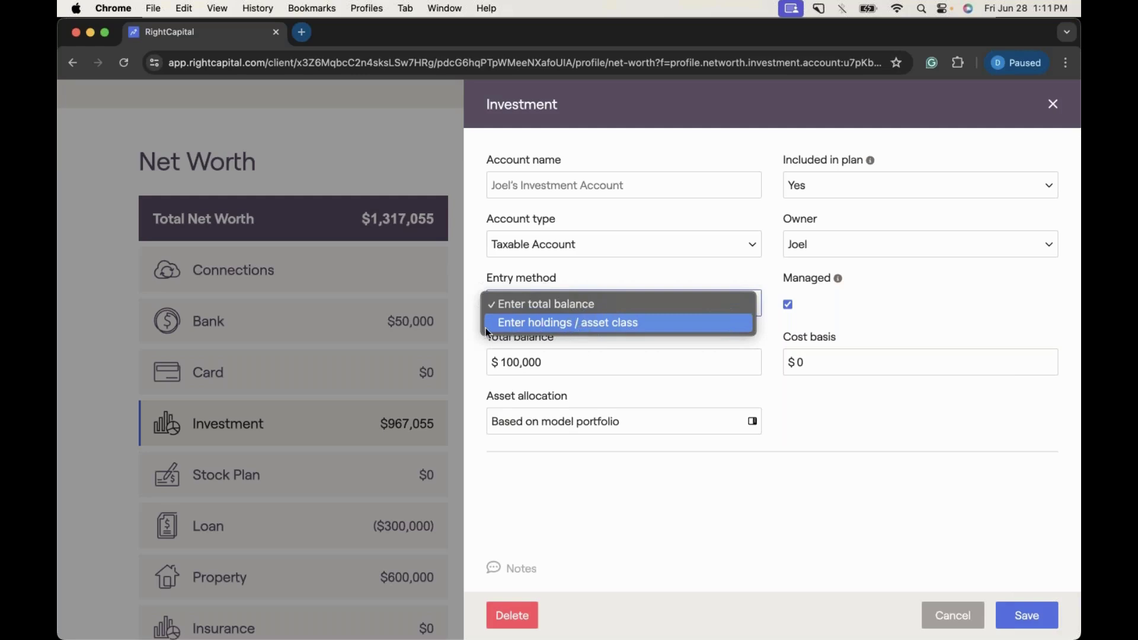
left_click(623, 323)
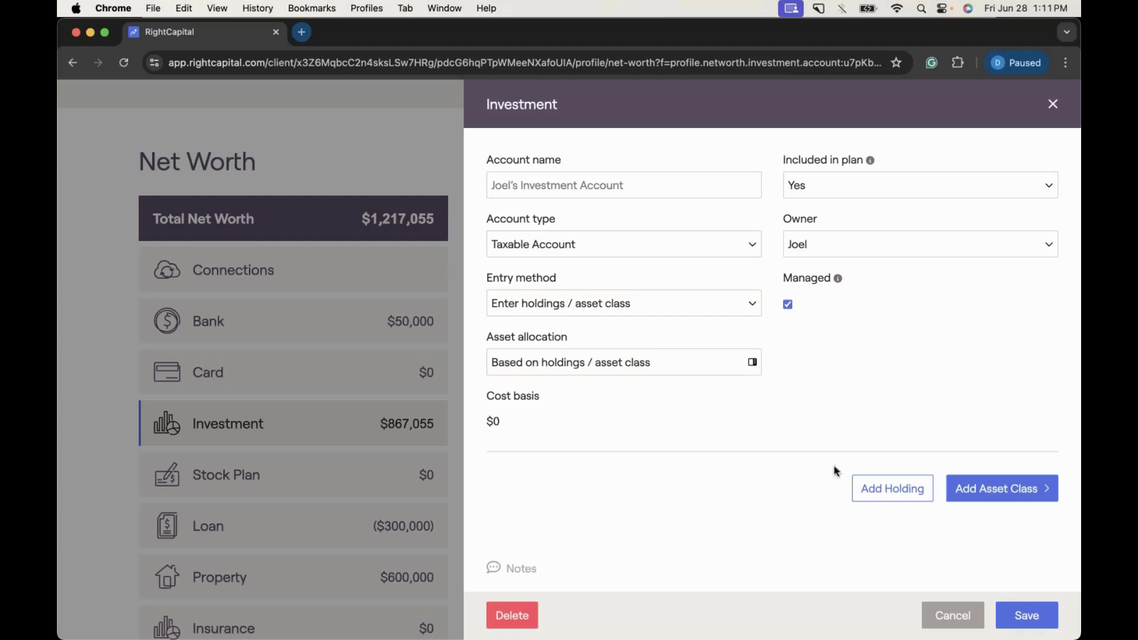
- Add a GOOG (Alphabet Inc) holding to the account with a quantity of 100 and save the holding
left_click(855, 482)
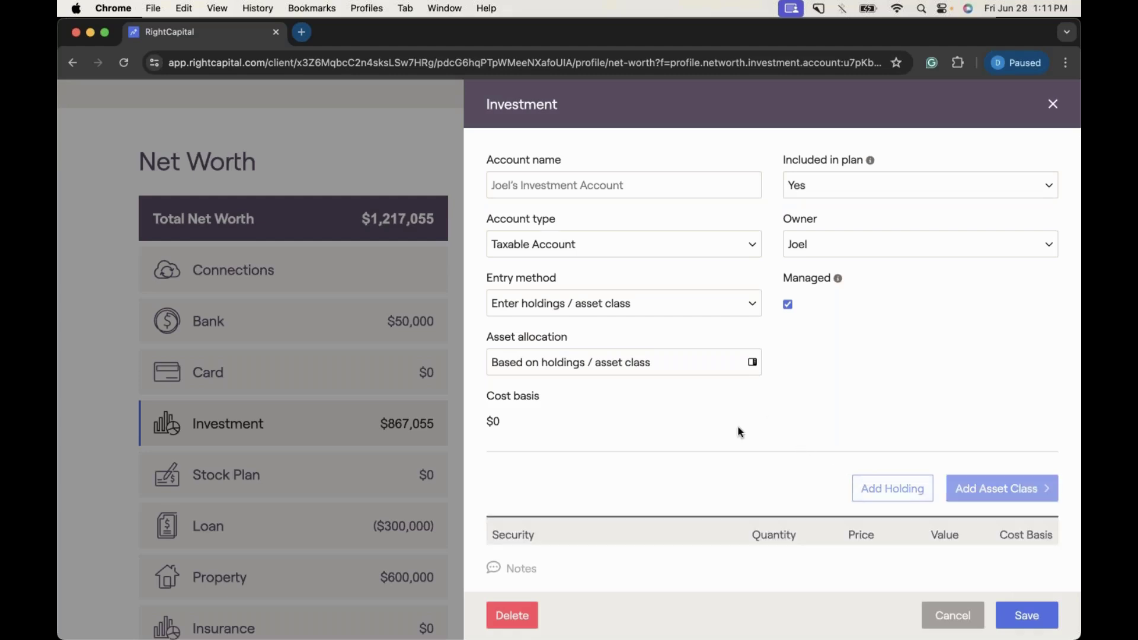
left_click(558, 461)
type("GOOG")
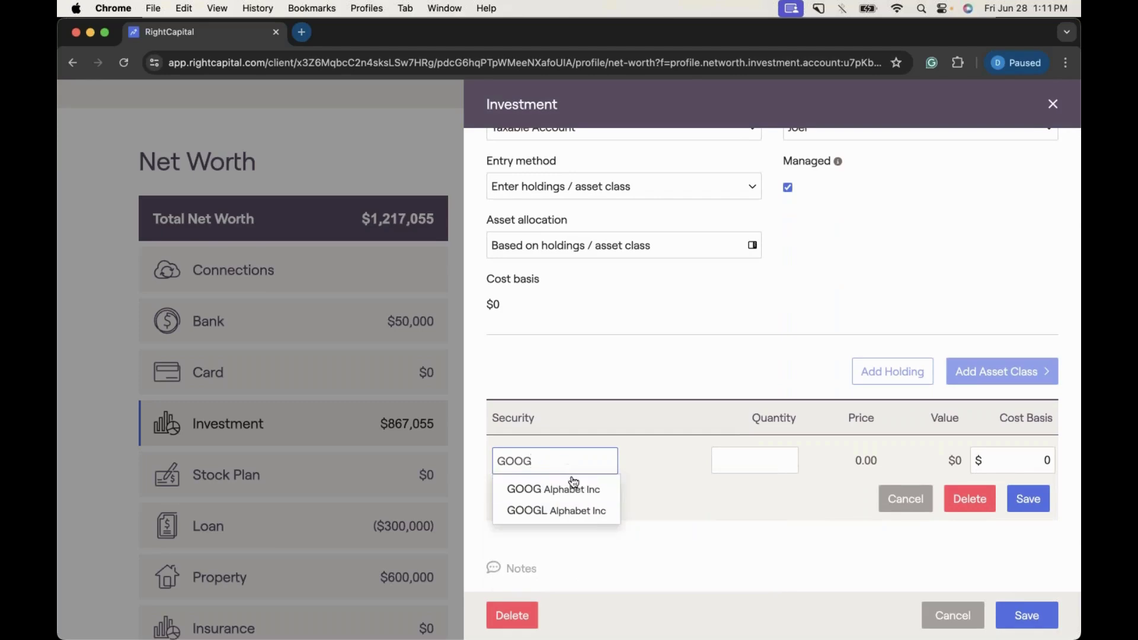
left_click(574, 485)
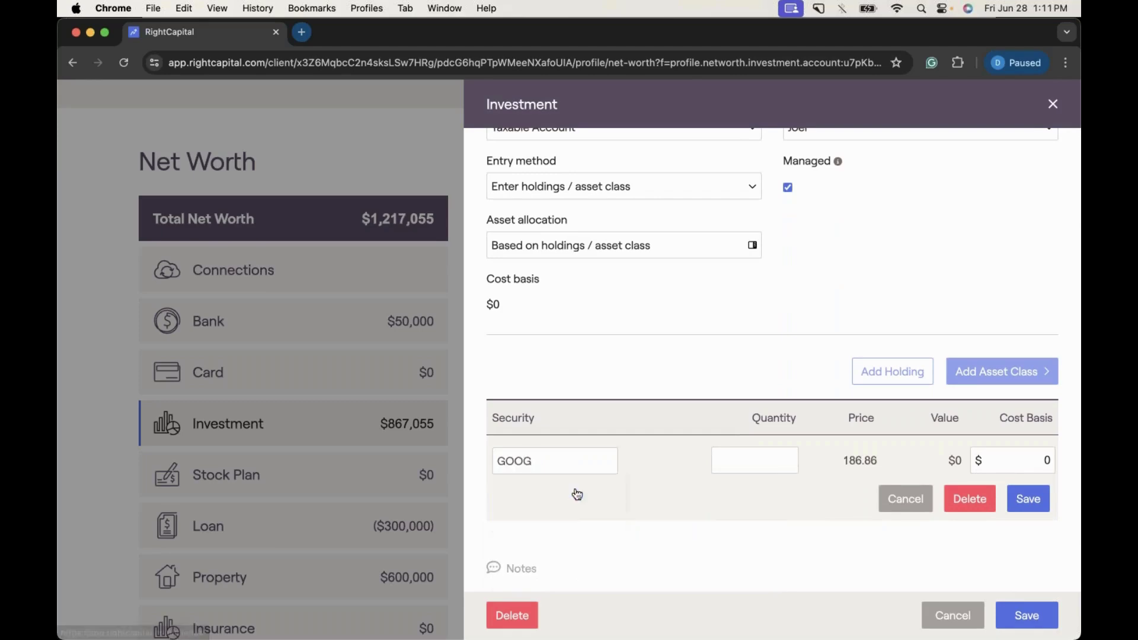
left_click(773, 462)
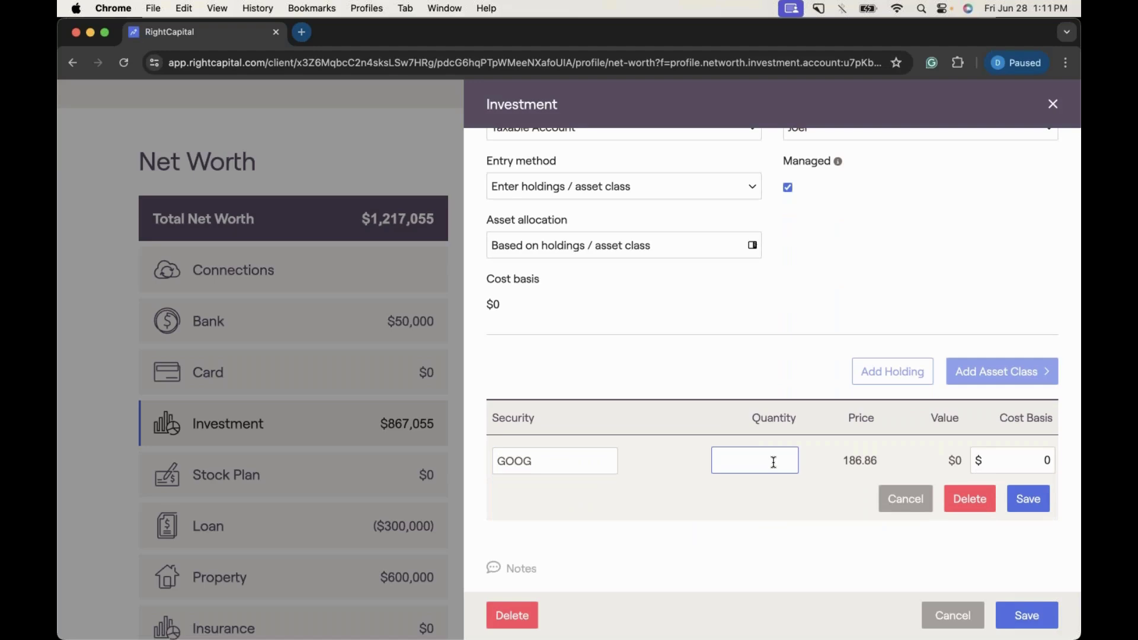
type("100")
left_click(1036, 495)
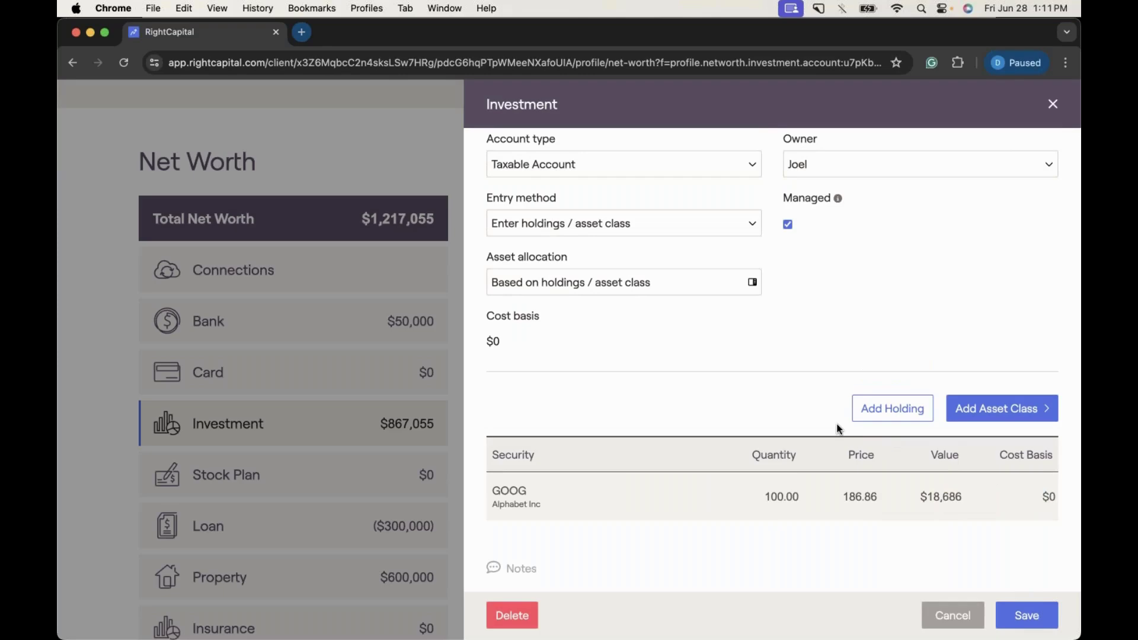
- Preview the account's holdings-based, model portfolio and Customized allocations, and close the account without saving an allocation change
left_click(649, 287)
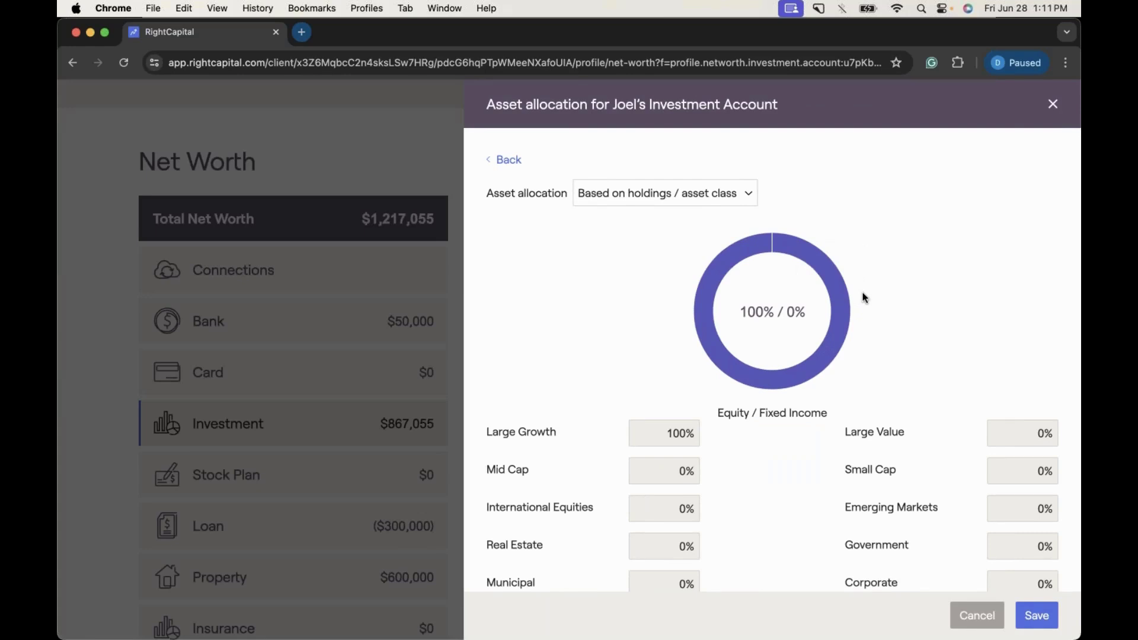
left_click(637, 208)
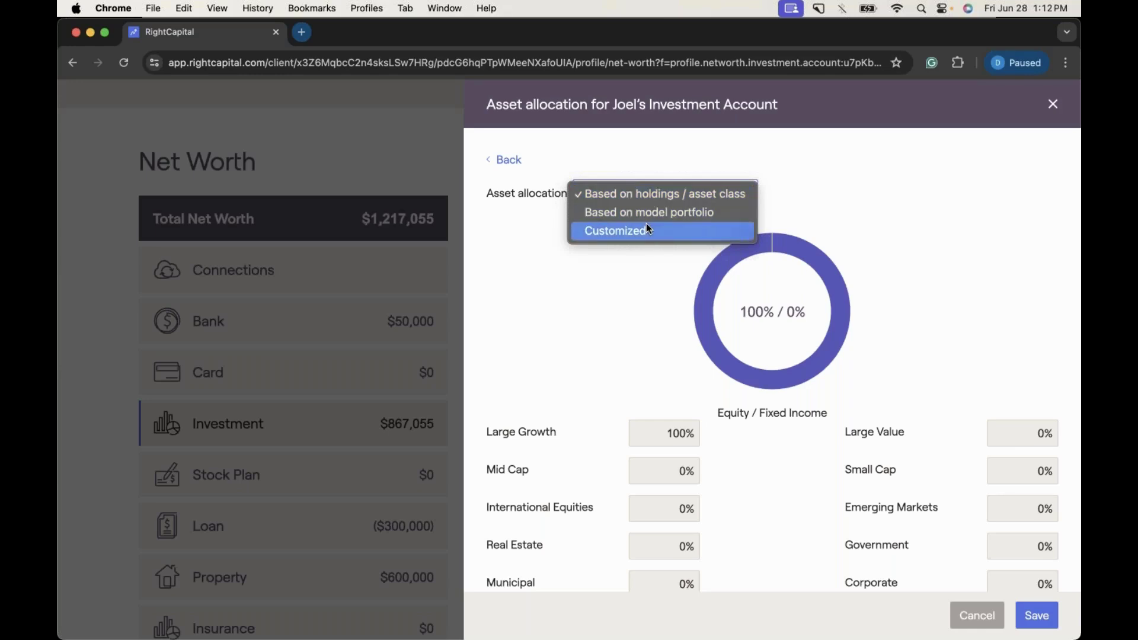
left_click(656, 214)
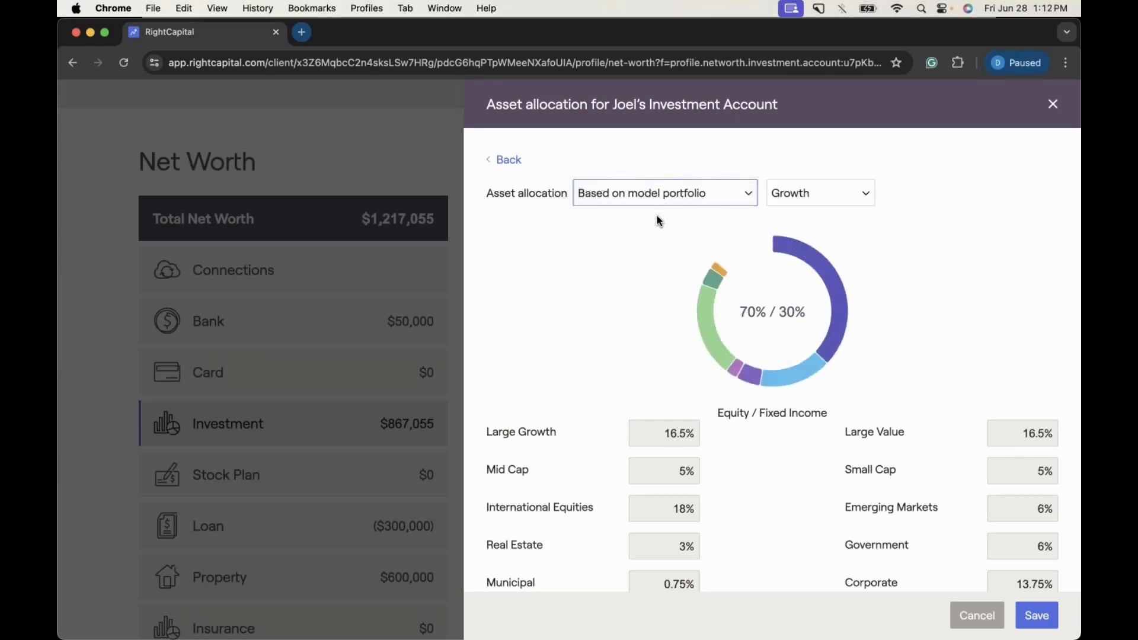
left_click(643, 198)
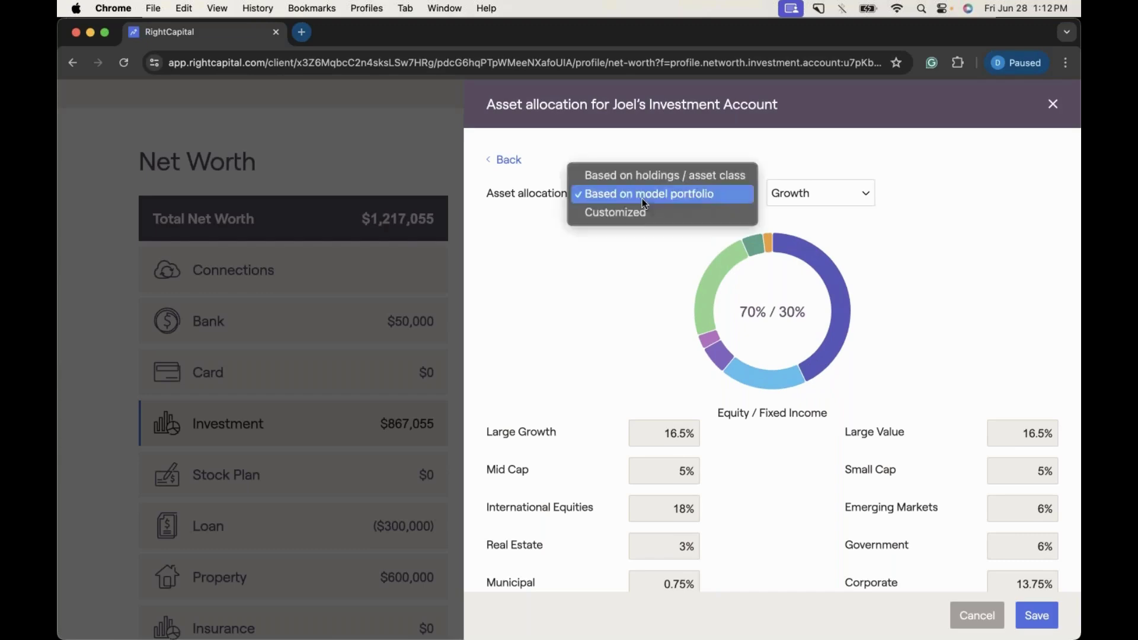
left_click(642, 212)
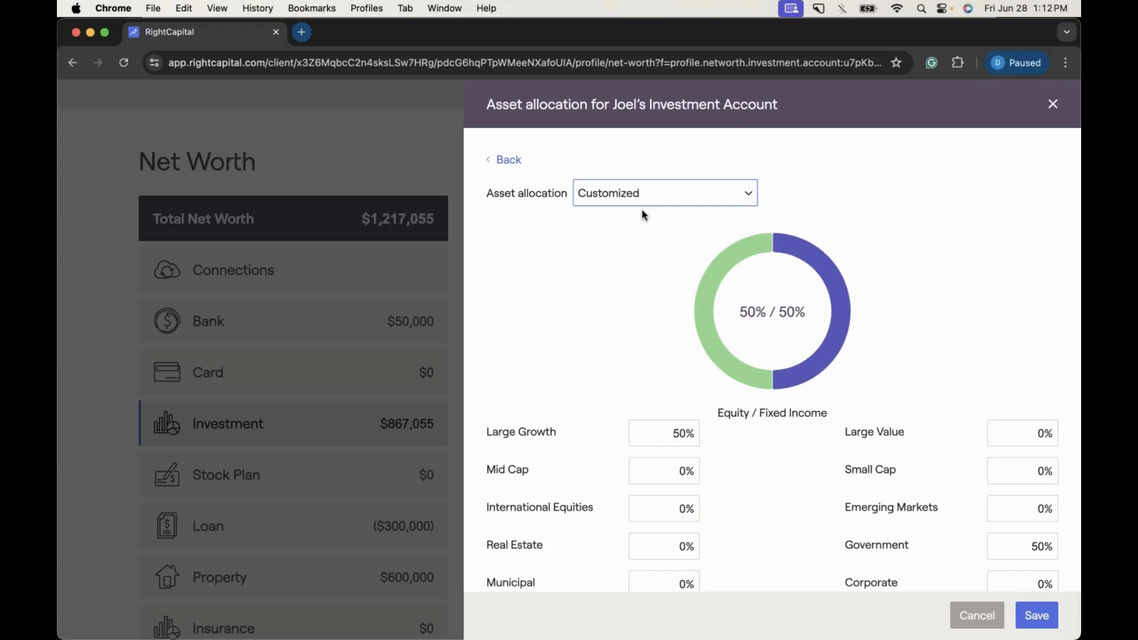
left_click(506, 160)
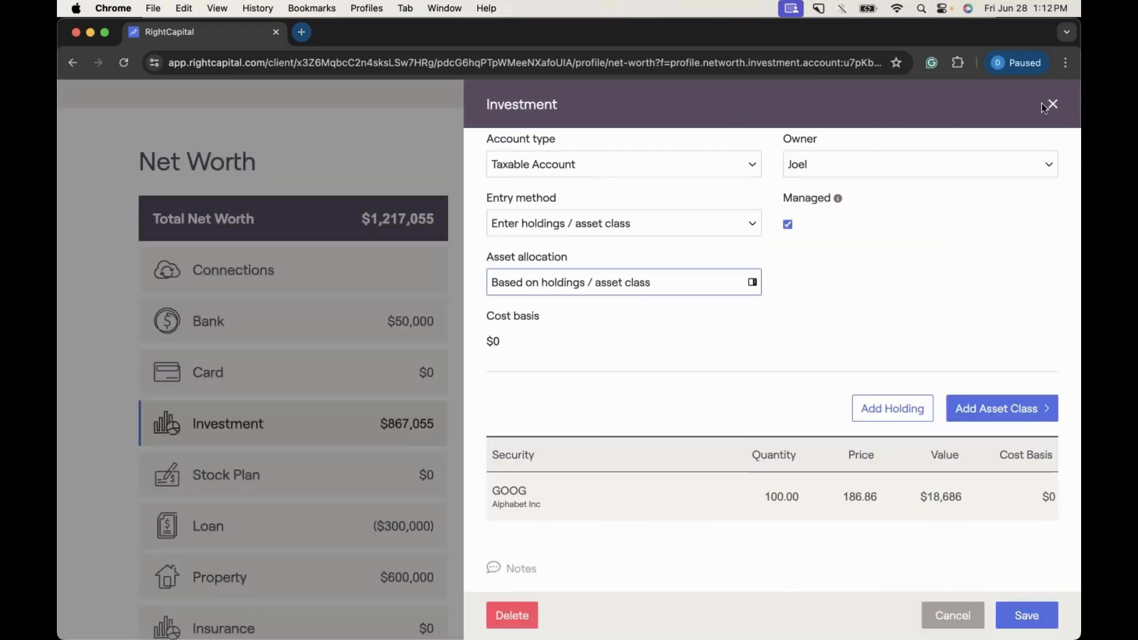
left_click(1053, 106)
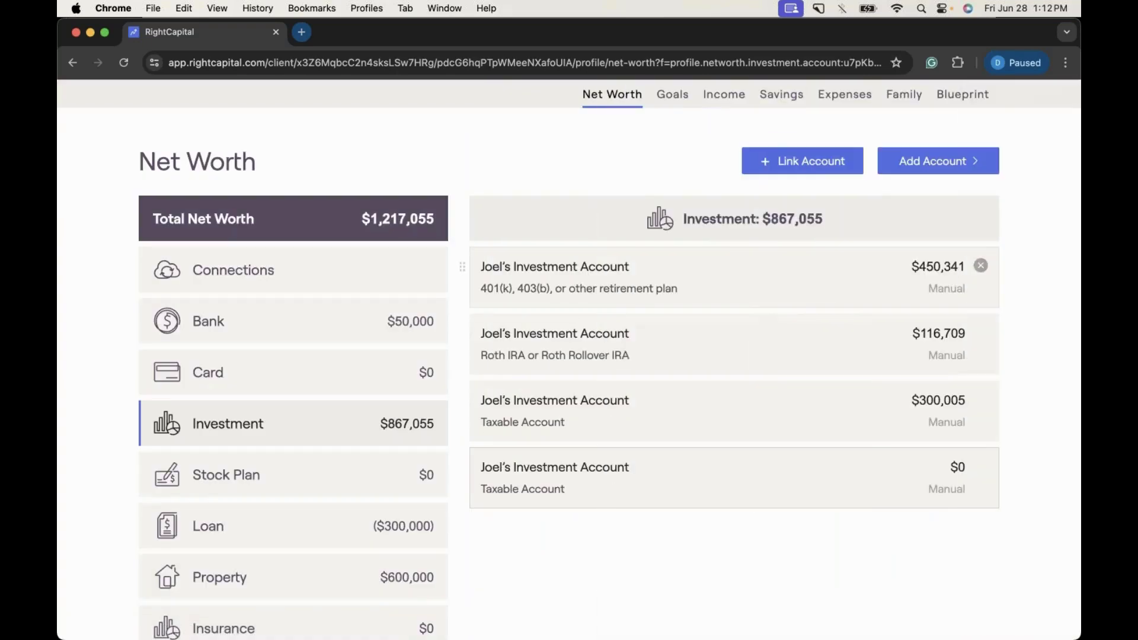
- Open the client's investment Asset Allocation summary and examine the current allocation and its annual return for all accounts
scroll(948, 433, "up", 2)
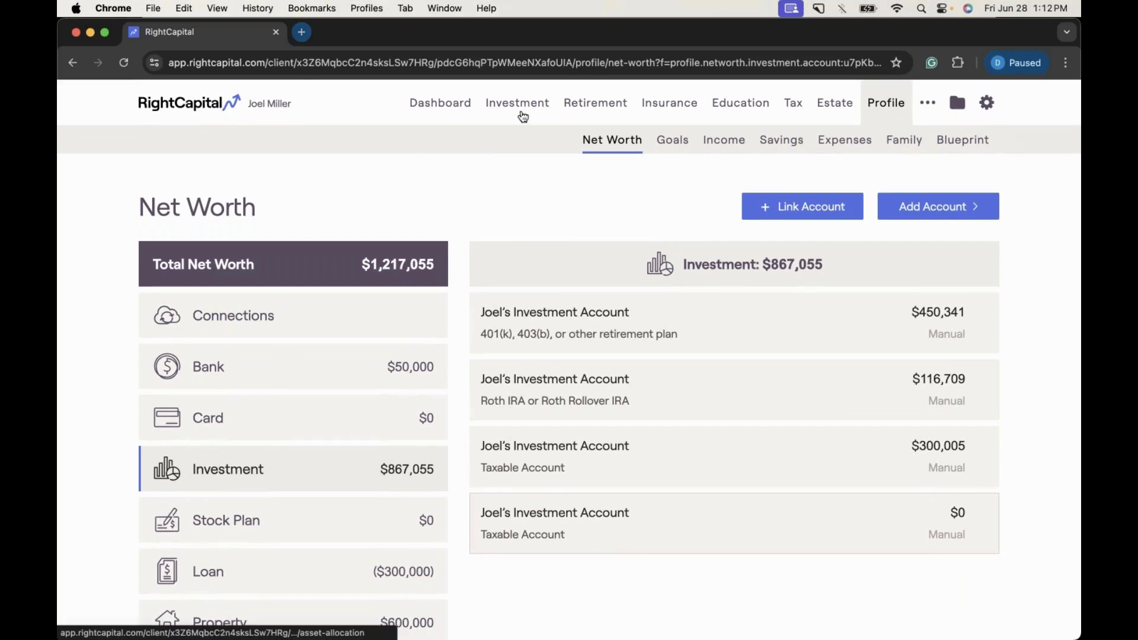
left_click(523, 113)
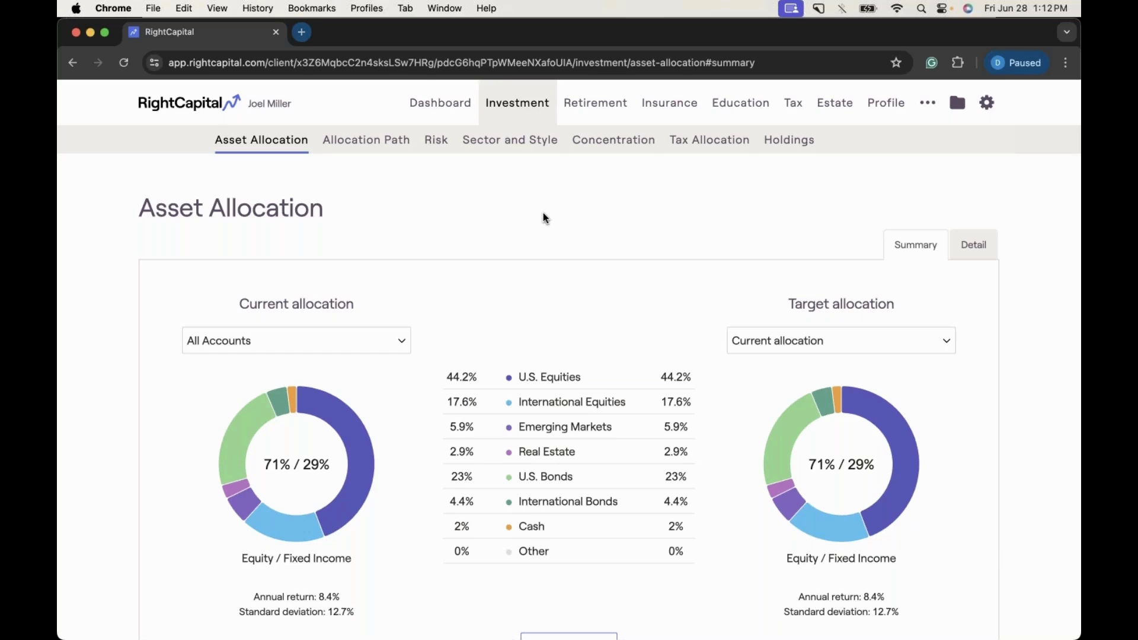
scroll(543, 216, "down", 1)
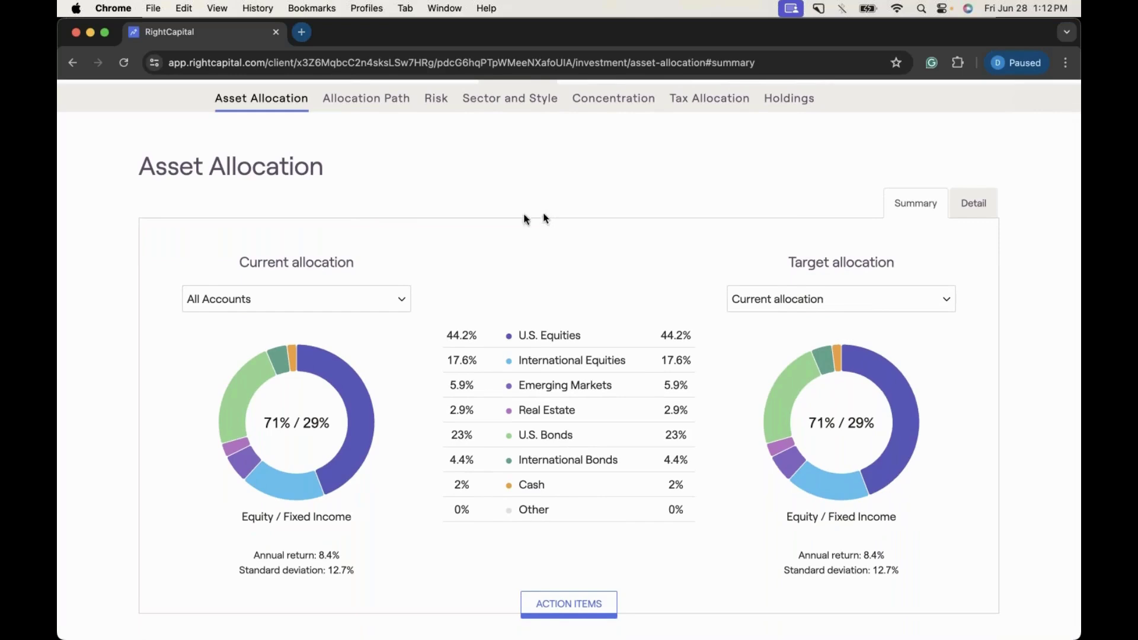
left_click_drag(235, 261, 372, 262)
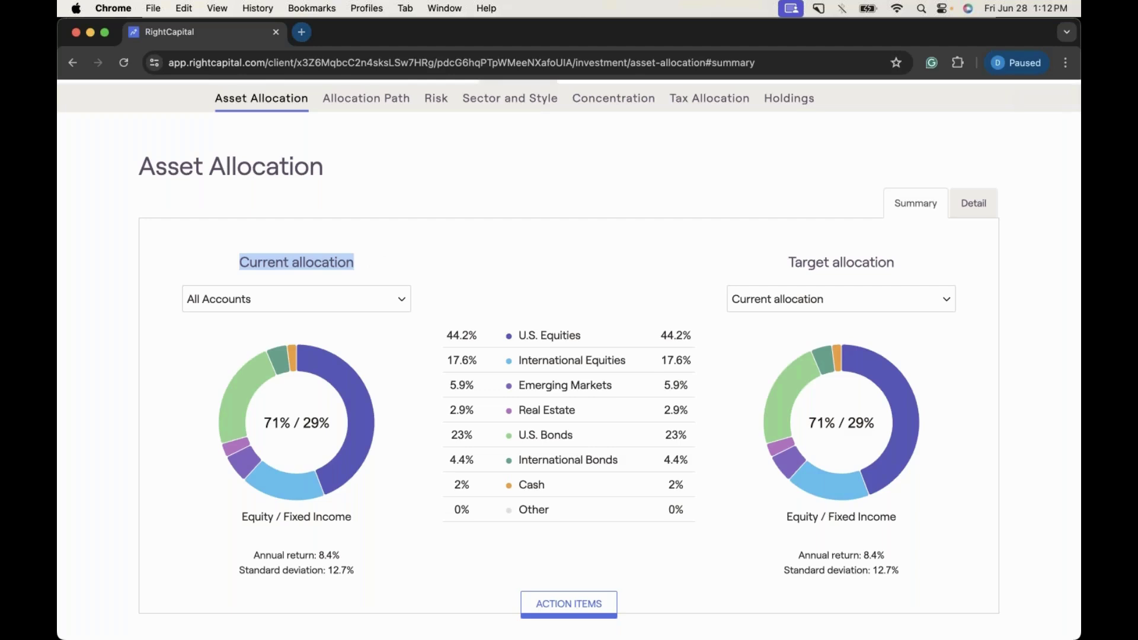
left_click(403, 268)
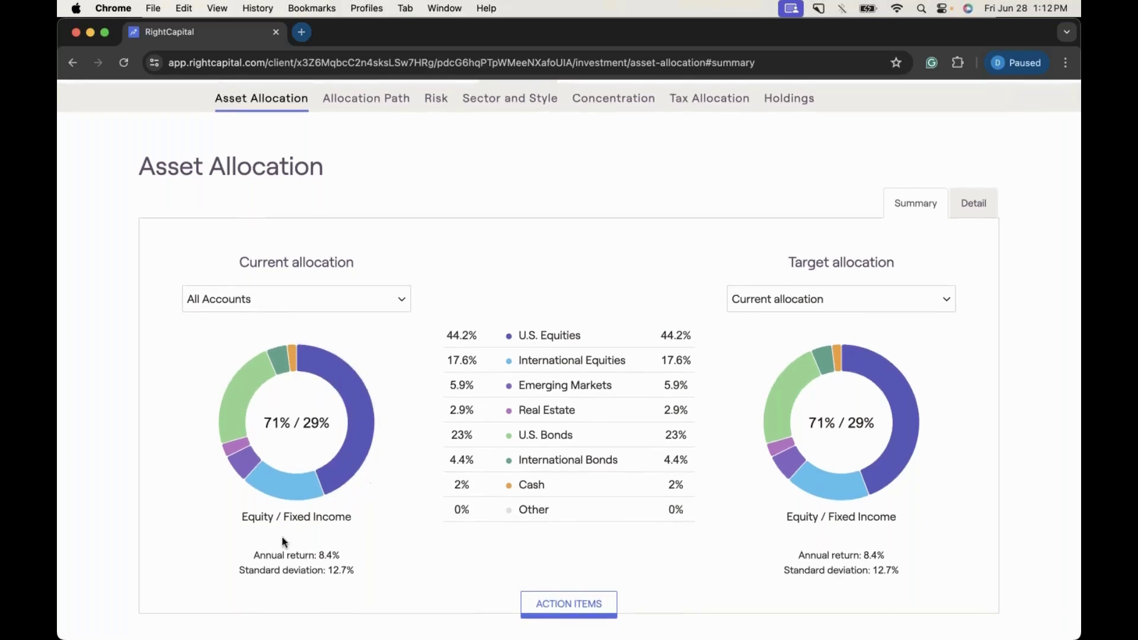
left_click_drag(254, 554, 362, 557)
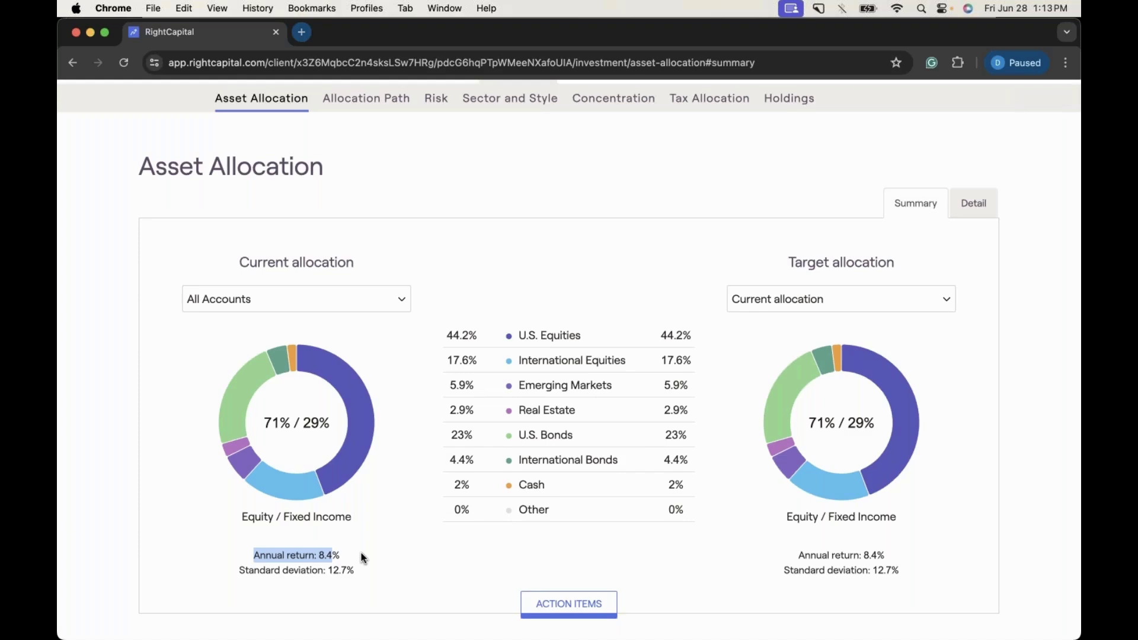
left_click(361, 553)
scroll(362, 554, "up", 1)
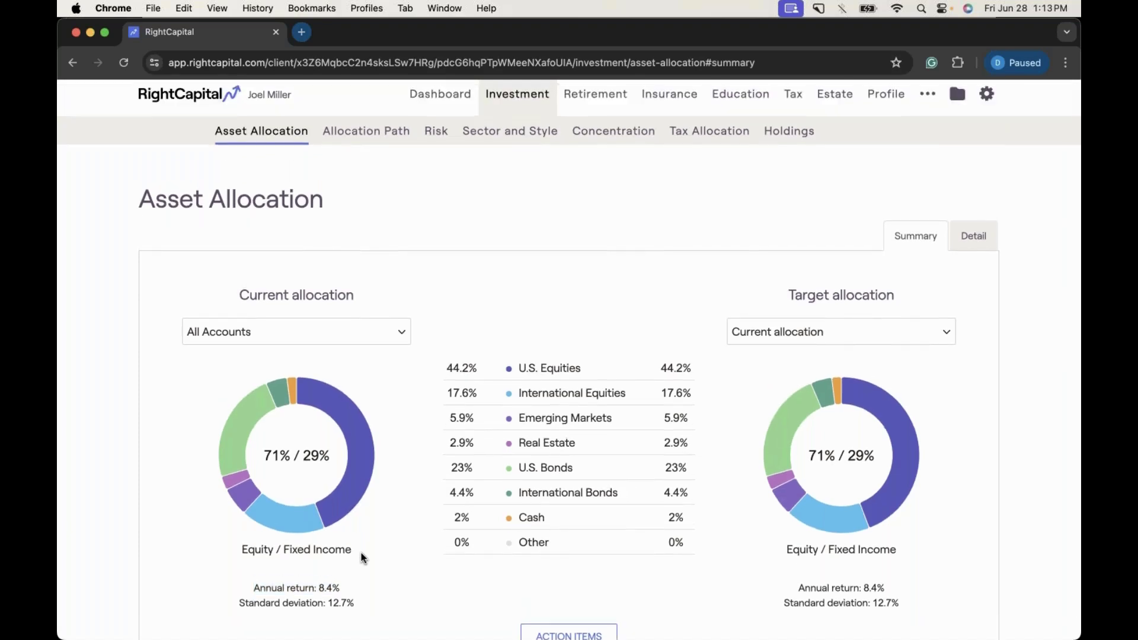
- View the current allocation for the first and second individual investment accounts
left_click(403, 335)
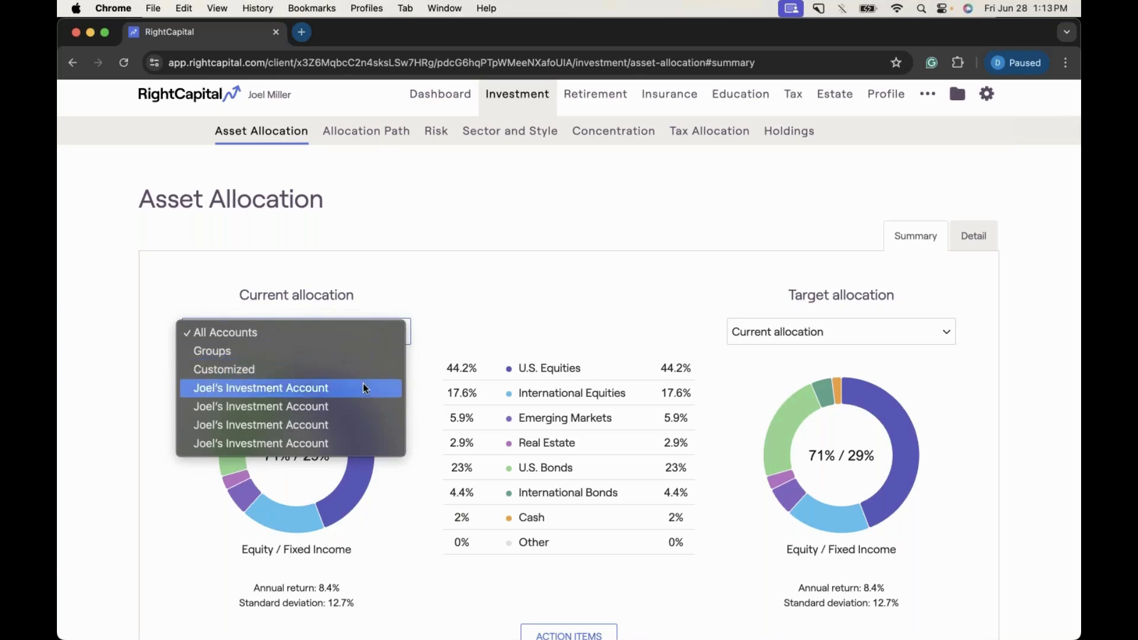
left_click(364, 386)
left_click(392, 336)
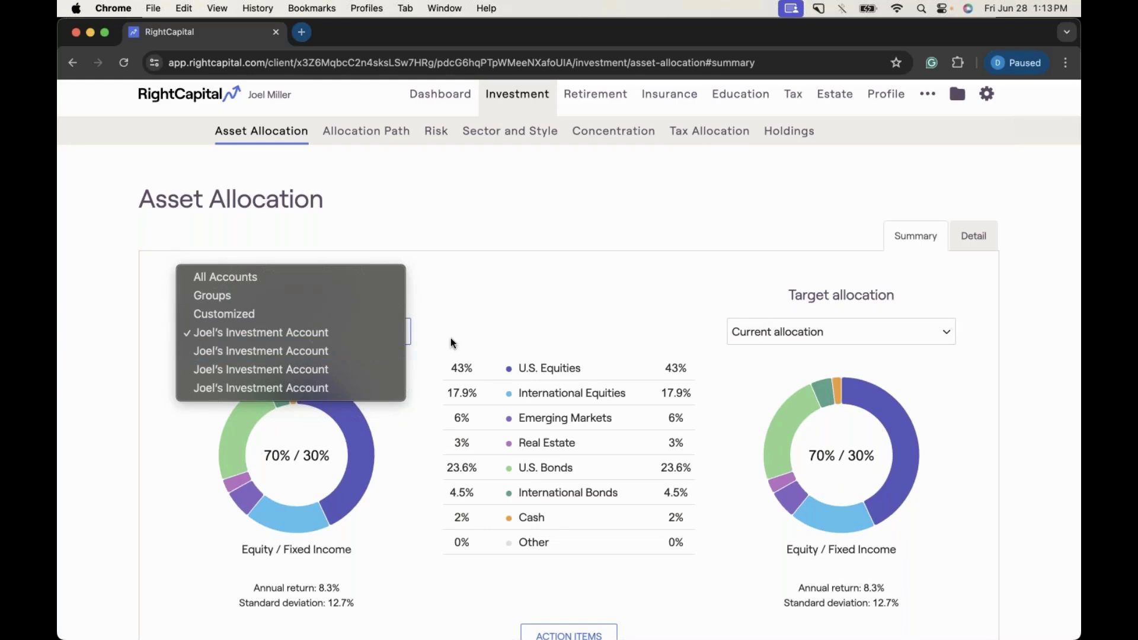
left_click(381, 353)
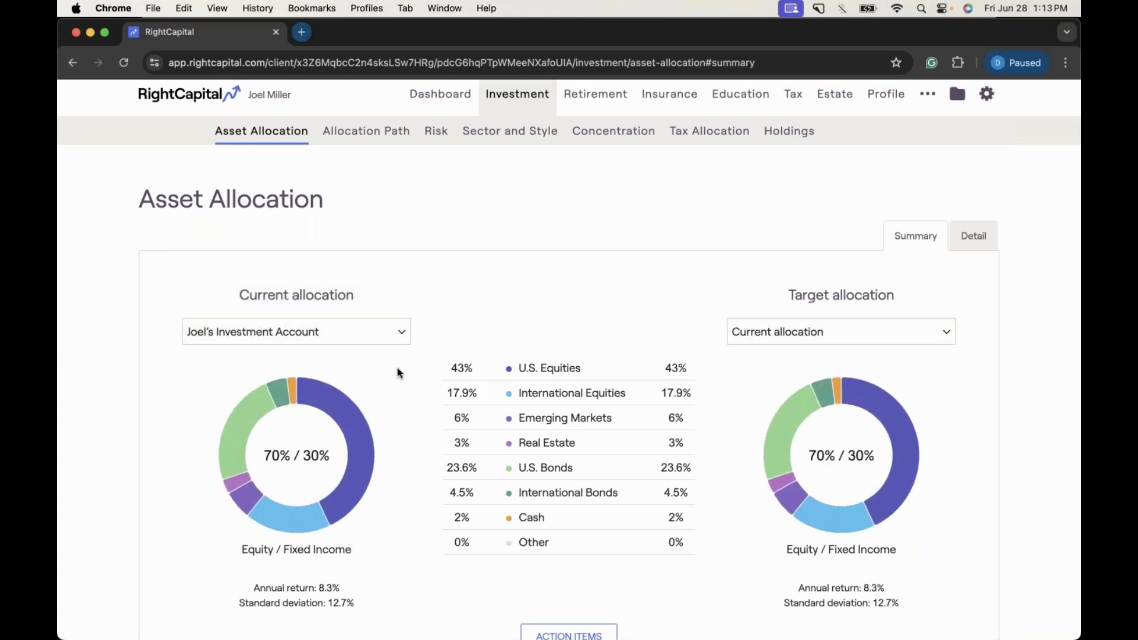
- Switch the current allocation view to Groups and show the Taxable accounts group
left_click(385, 333)
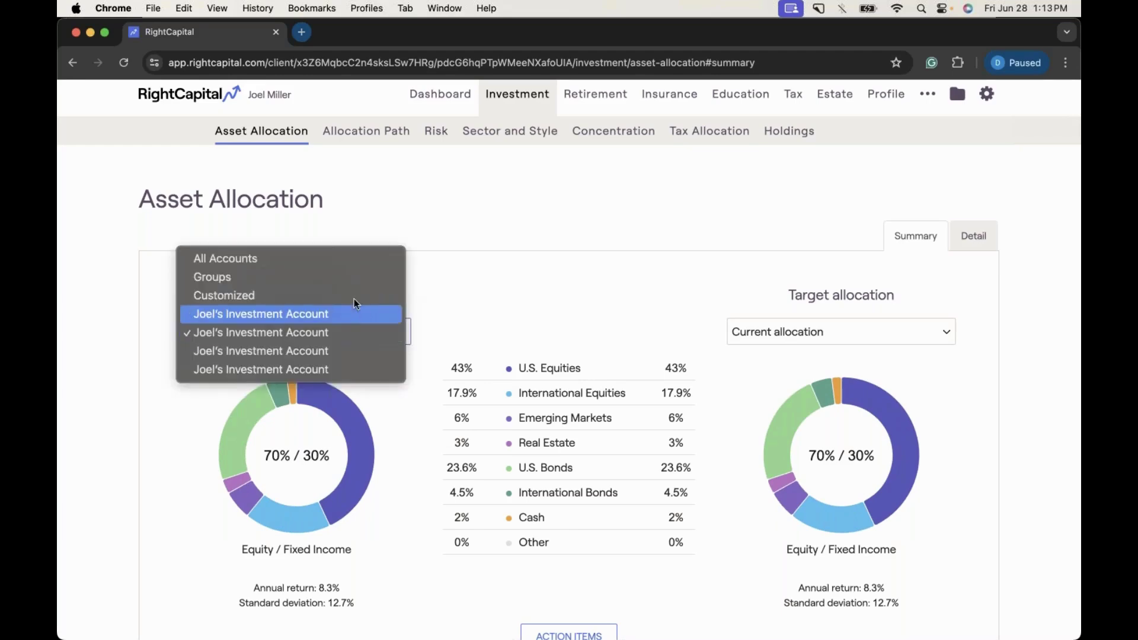
left_click(342, 288)
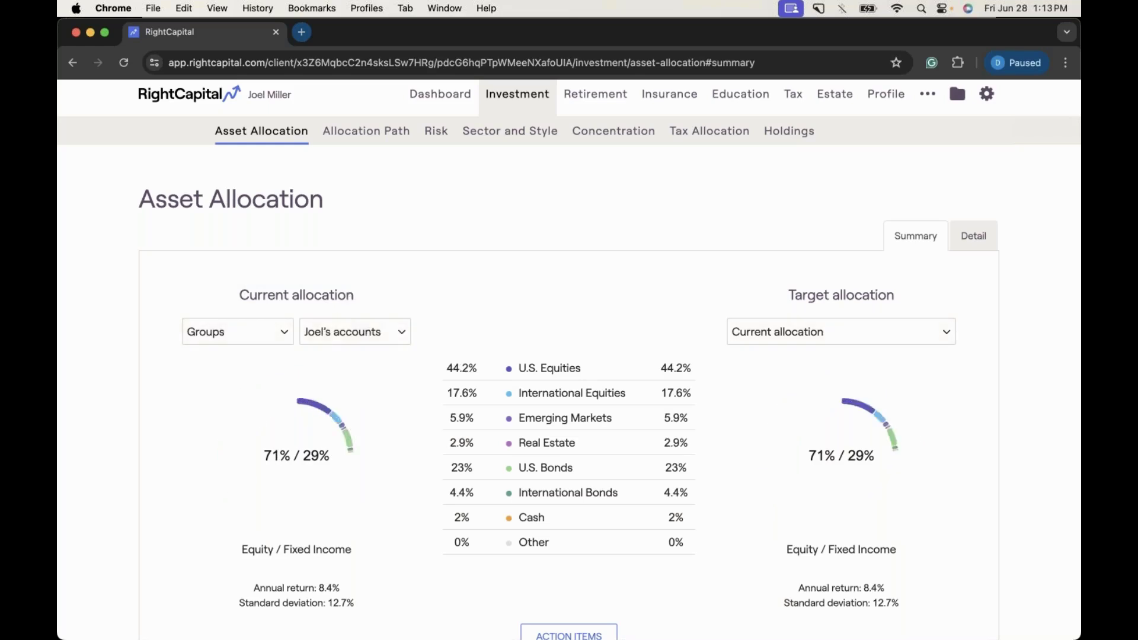
left_click(365, 338)
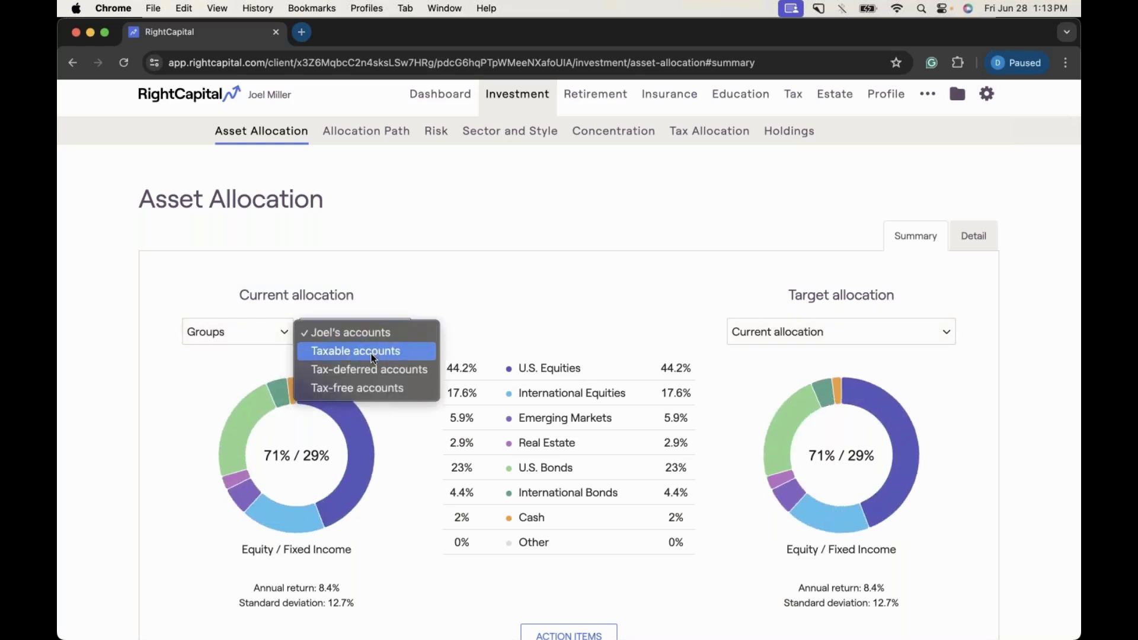
left_click(373, 352)
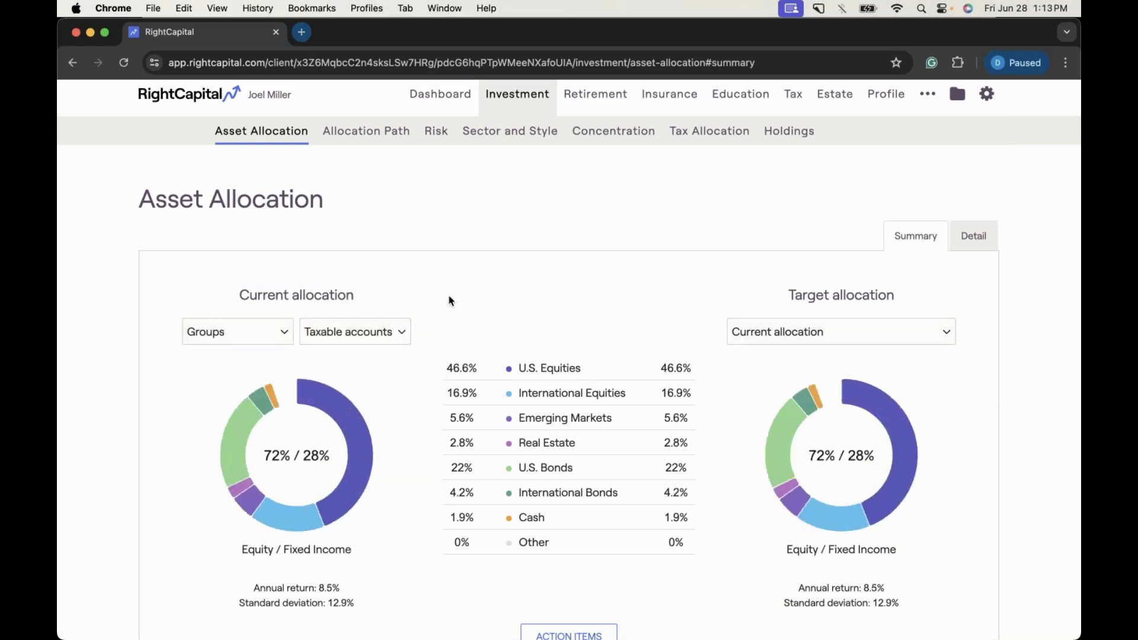
- Return the current allocation view to All Accounts
scroll(409, 395, "down", 1)
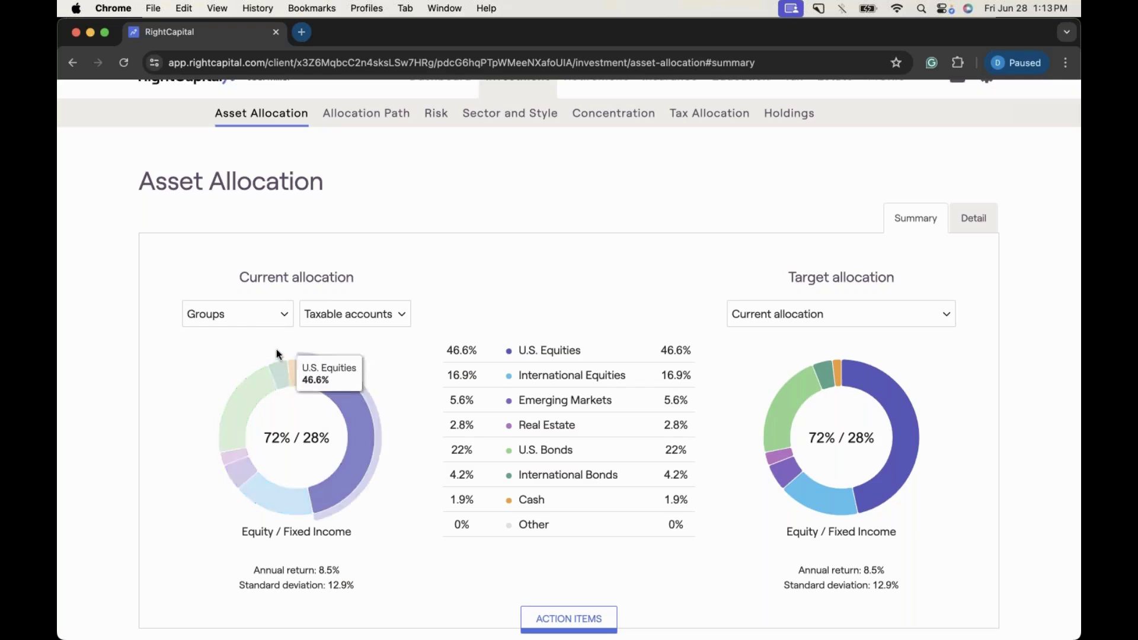
left_click(248, 320)
left_click(261, 297)
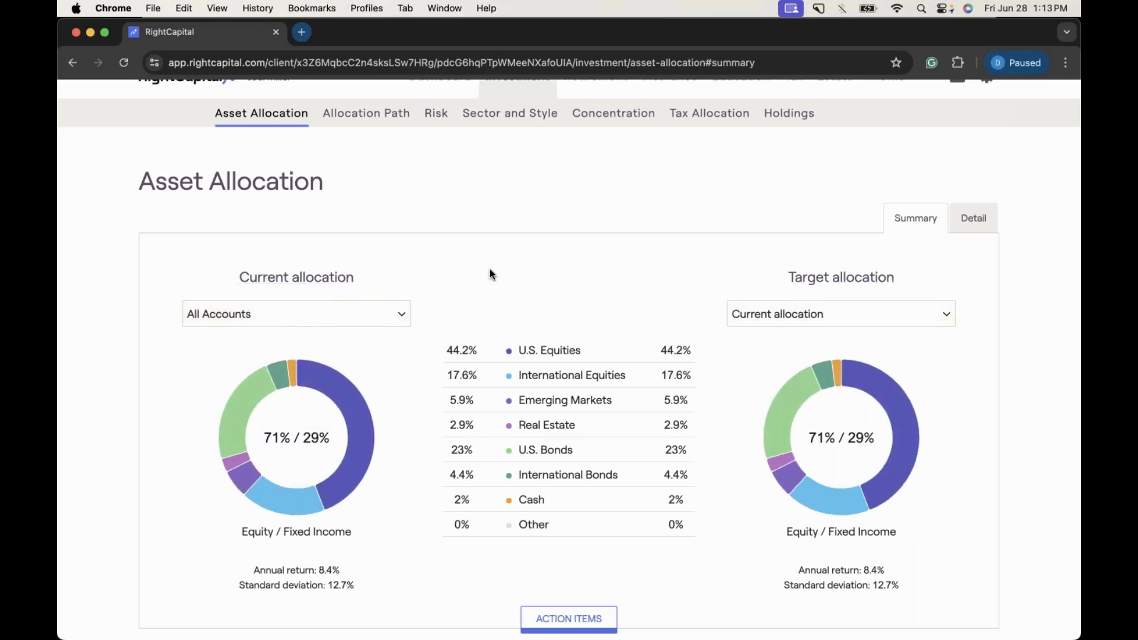
scroll(490, 269, "up", 1)
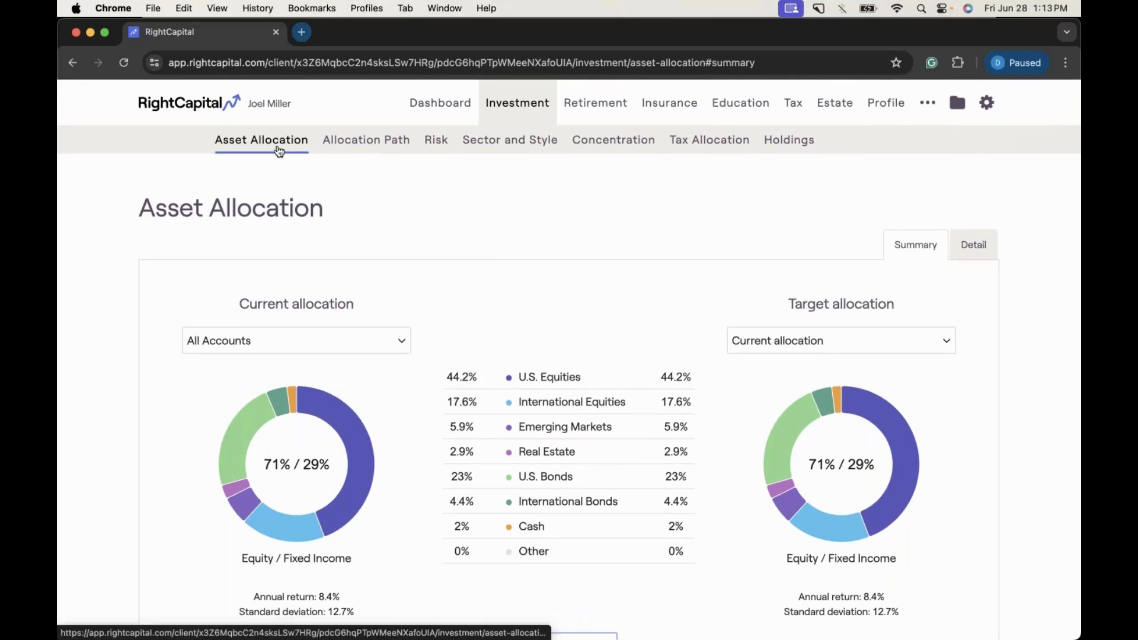
- Open the client's Allocation Path and examine the chart of asset allocation over time
left_click(359, 149)
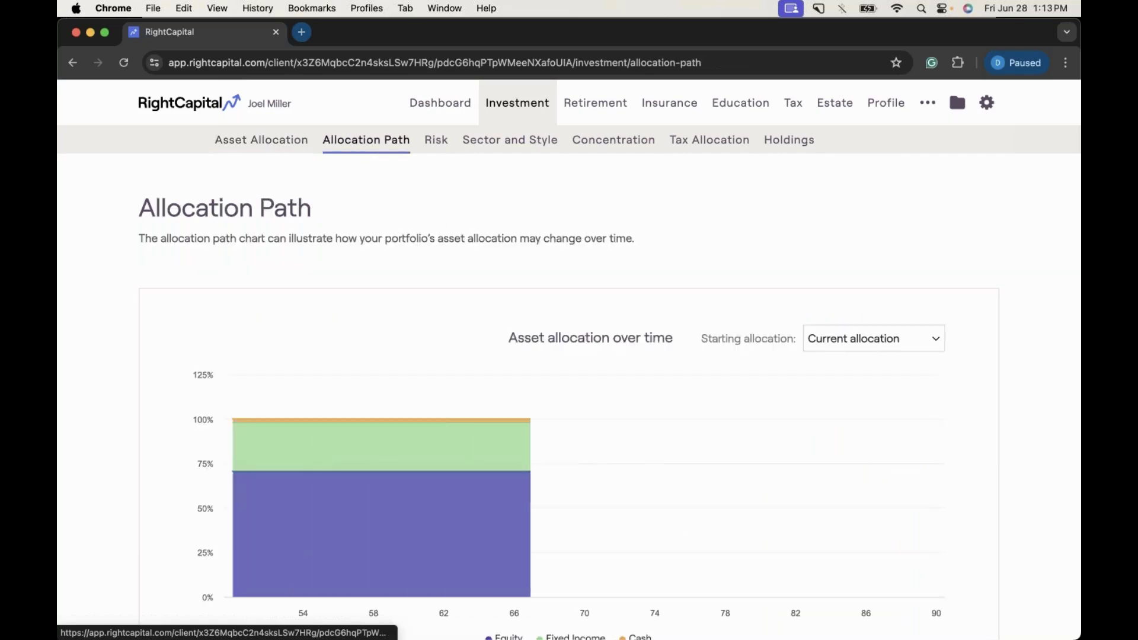
scroll(519, 279, "down", 1)
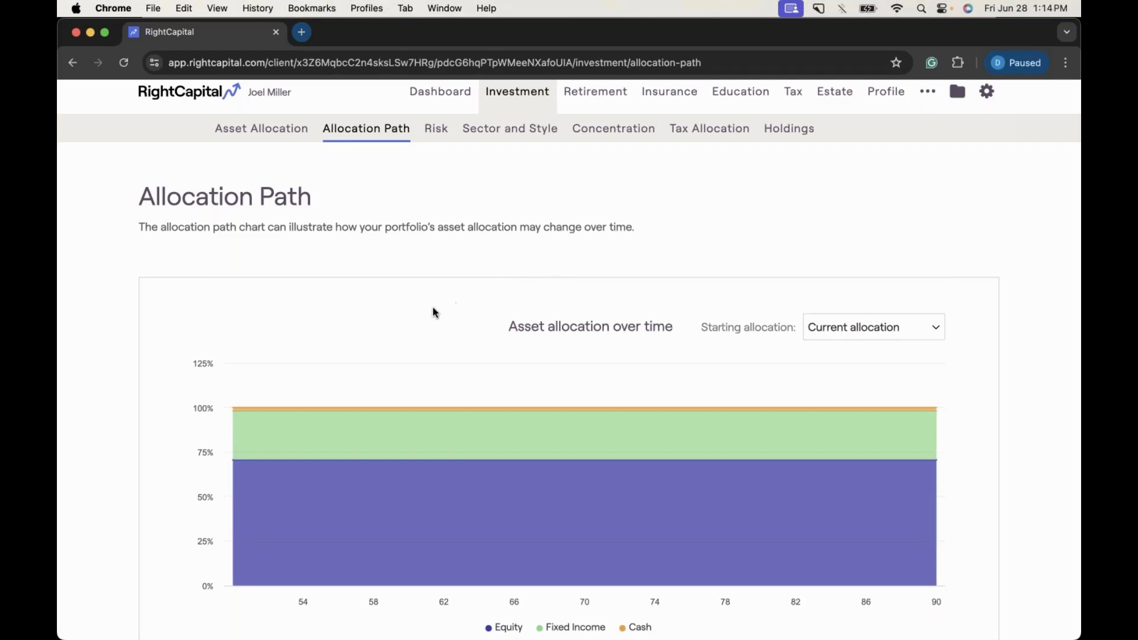
mouse_move(353, 398)
scroll(893, 301, "up", 1)
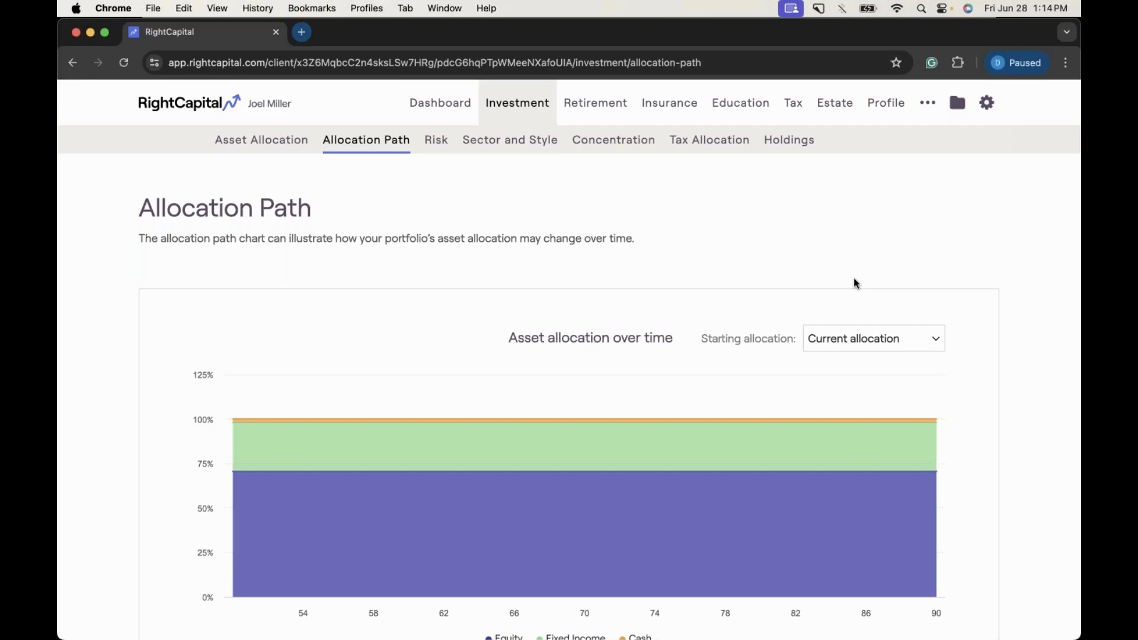
- In the client's methodology settings, set the allocation method to Pre- and post- retirement allocation
left_click(985, 110)
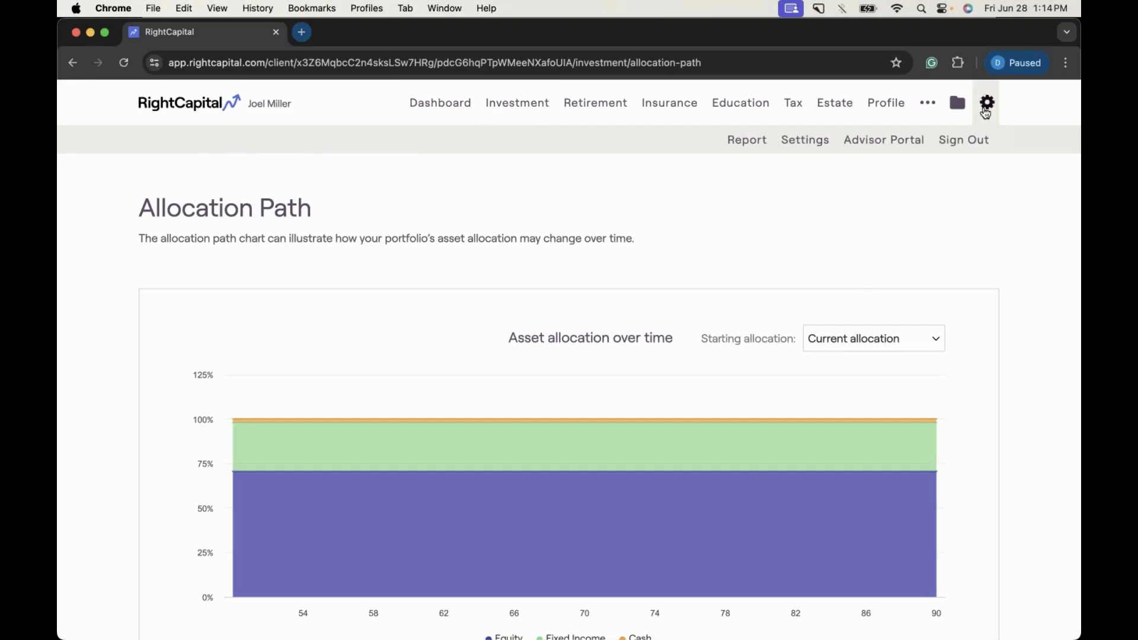
left_click(792, 144)
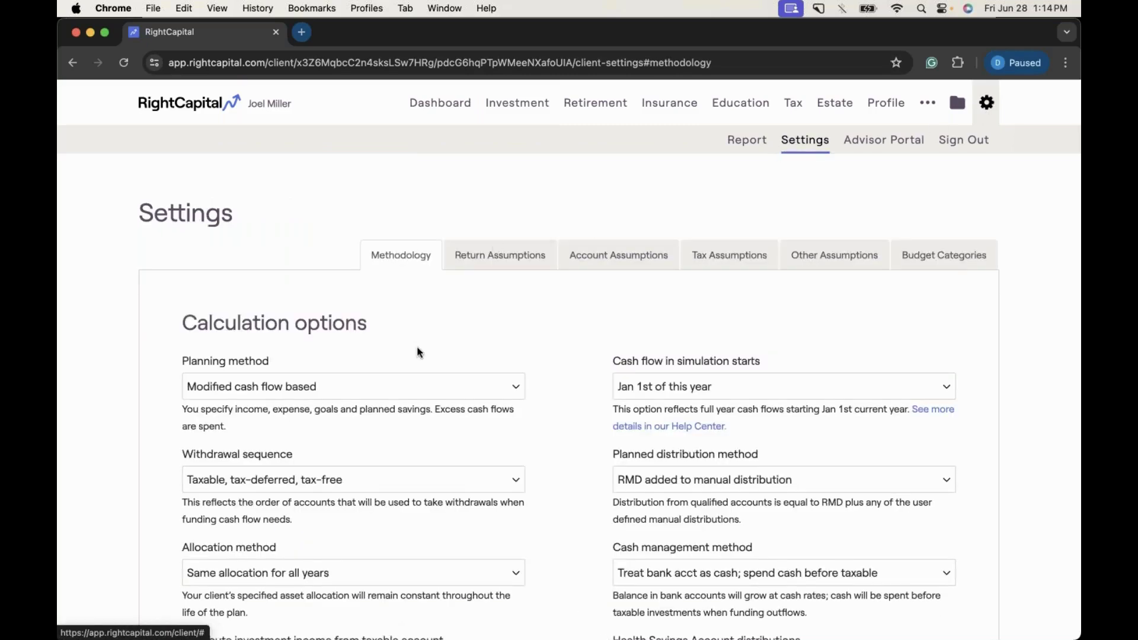
scroll(417, 352, "down", 3)
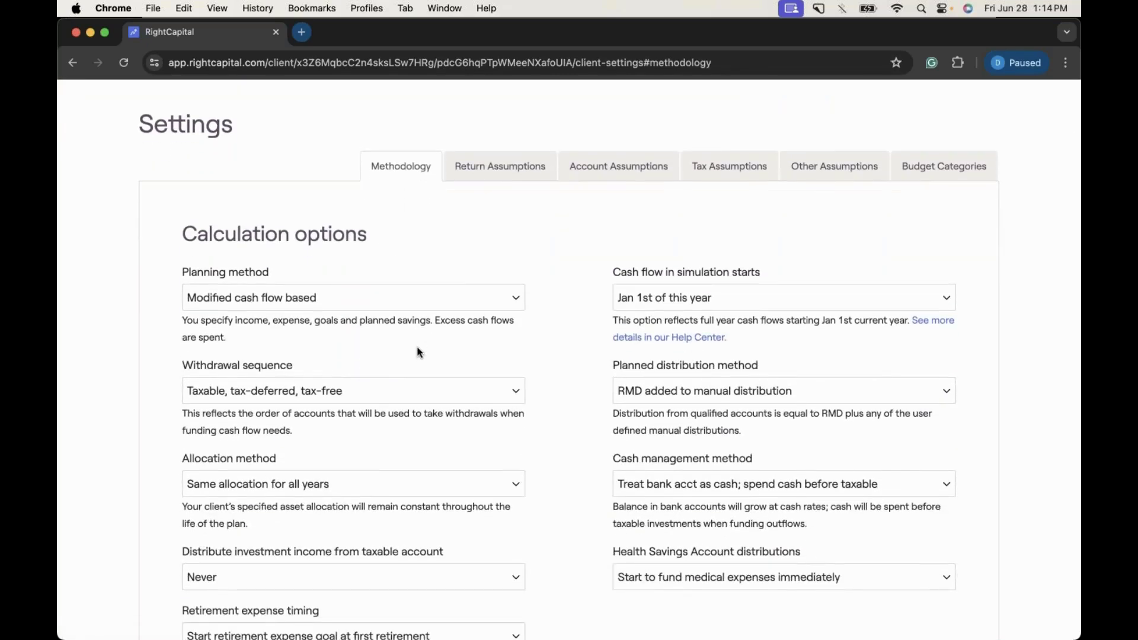
scroll(417, 352, "down", 2)
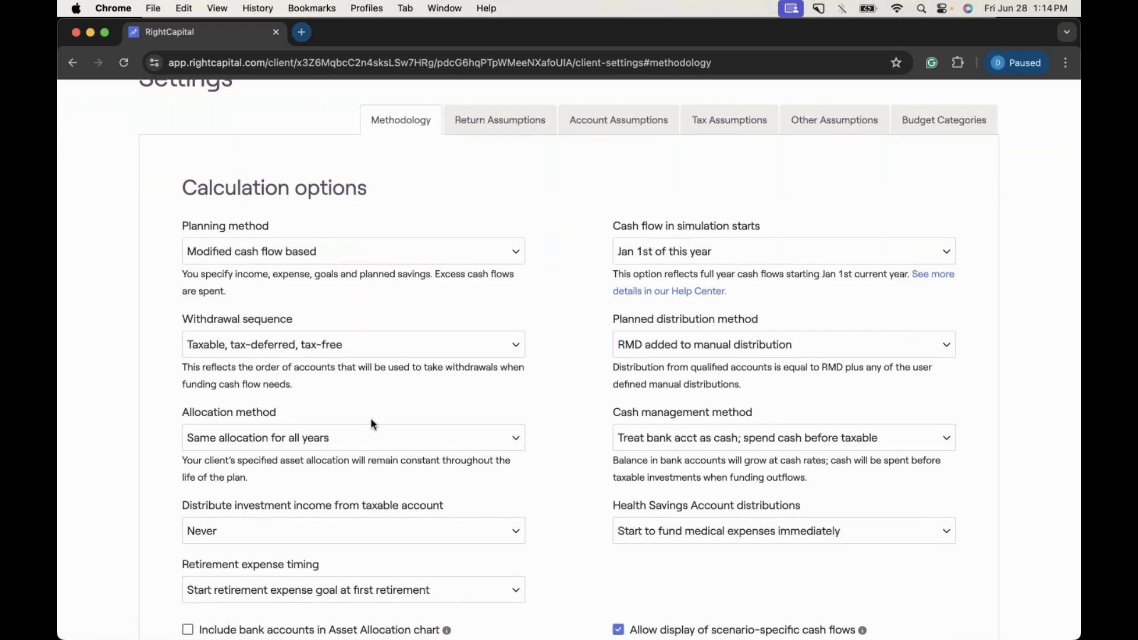
left_click(384, 444)
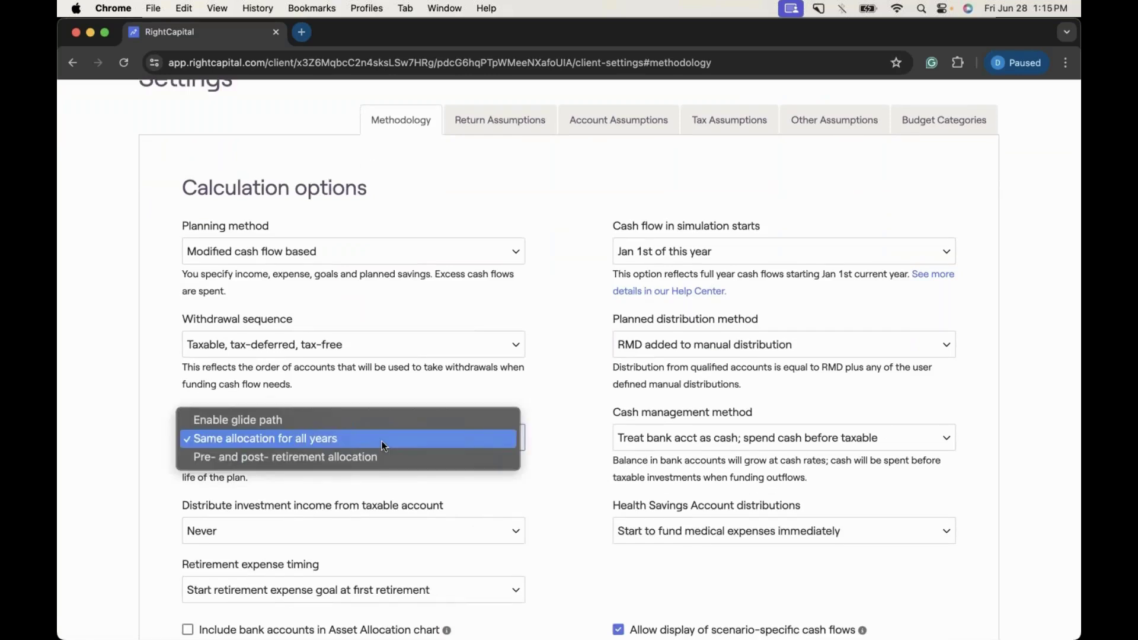
left_click(291, 460)
scroll(400, 468, "down", 1)
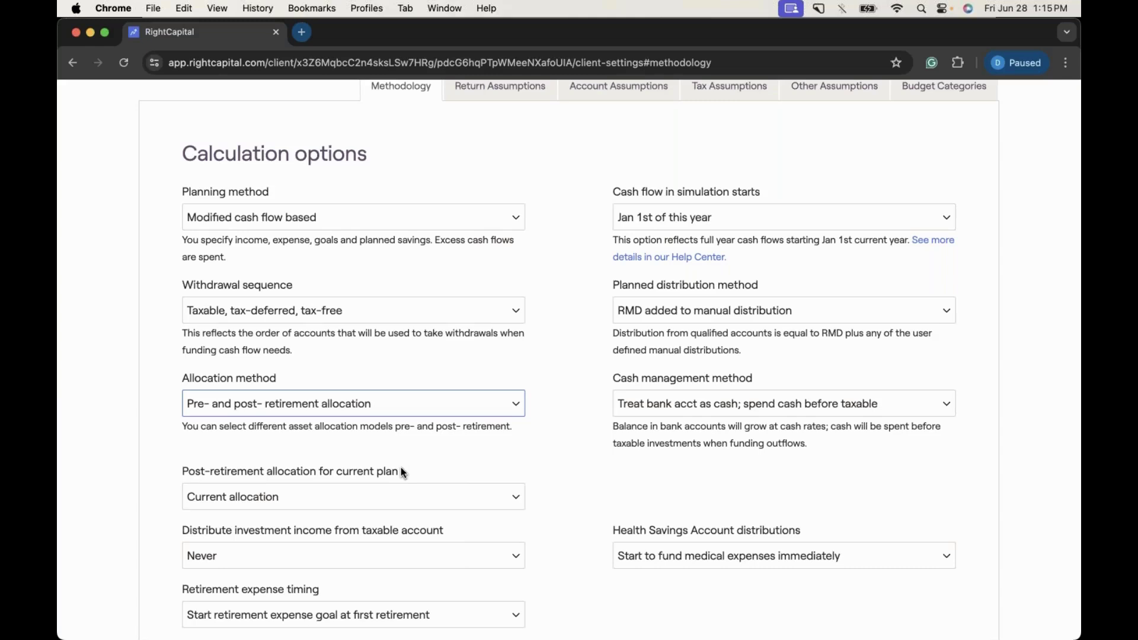
scroll(402, 471, "down", 1)
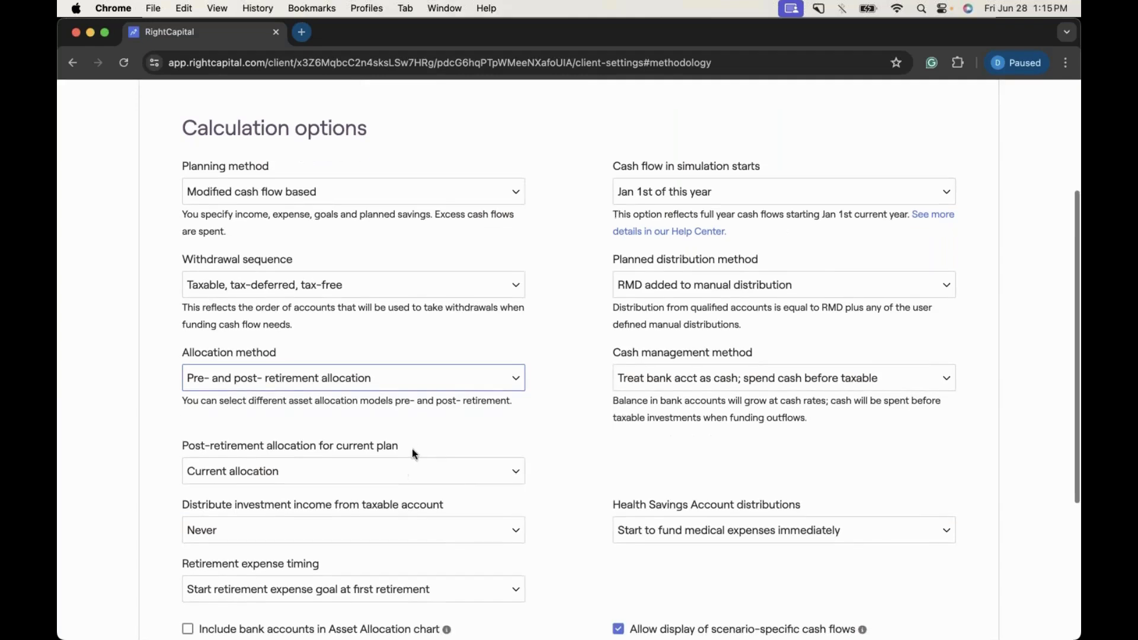
left_click(416, 379)
left_click(416, 379)
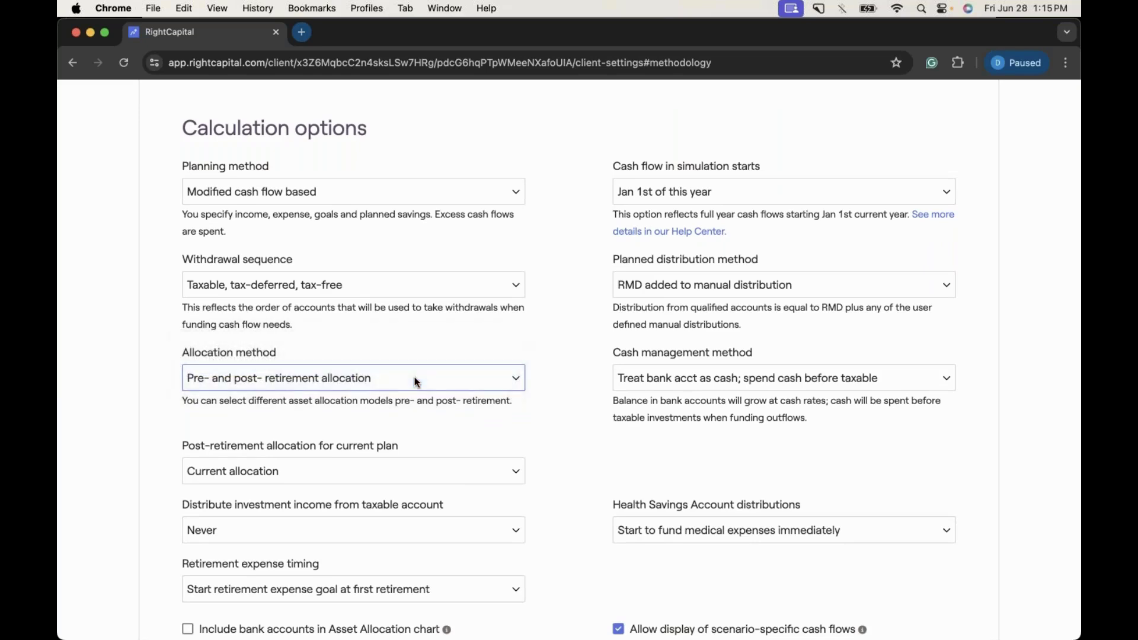
- Set the post-retirement allocation for the current plan to Conservative and save the settings
left_click_drag(175, 445, 409, 444)
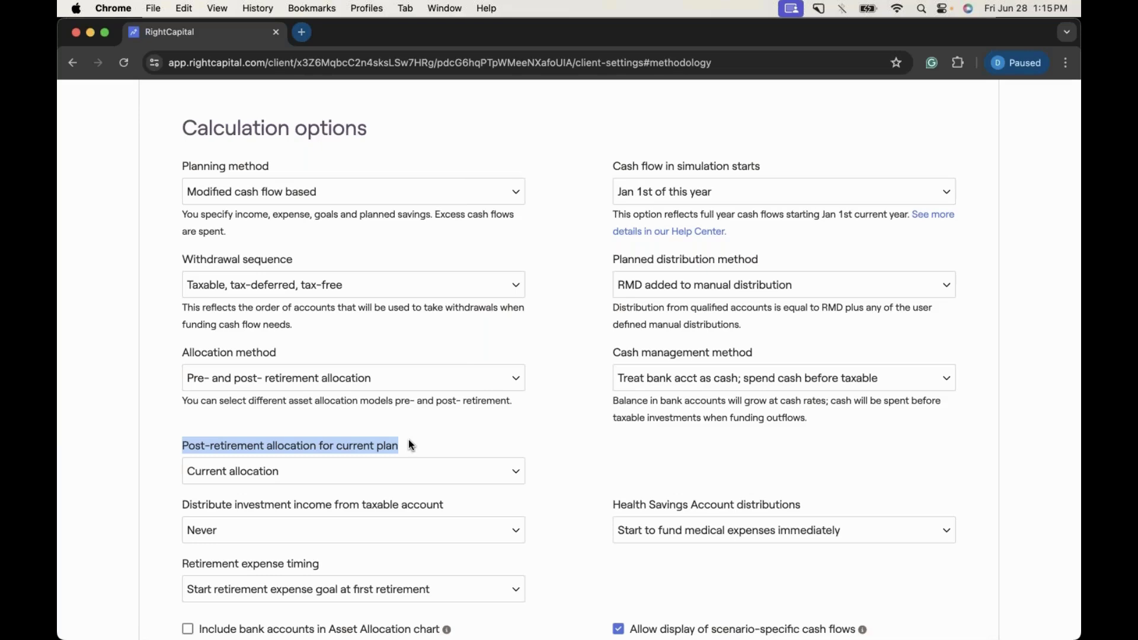
left_click(409, 441)
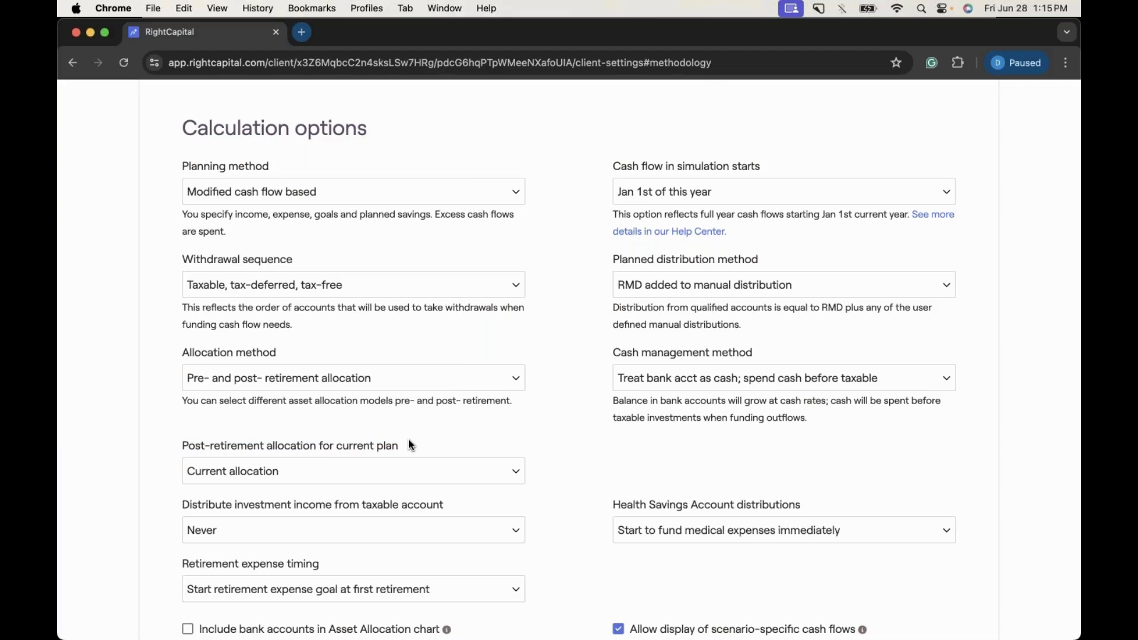
left_click(414, 479)
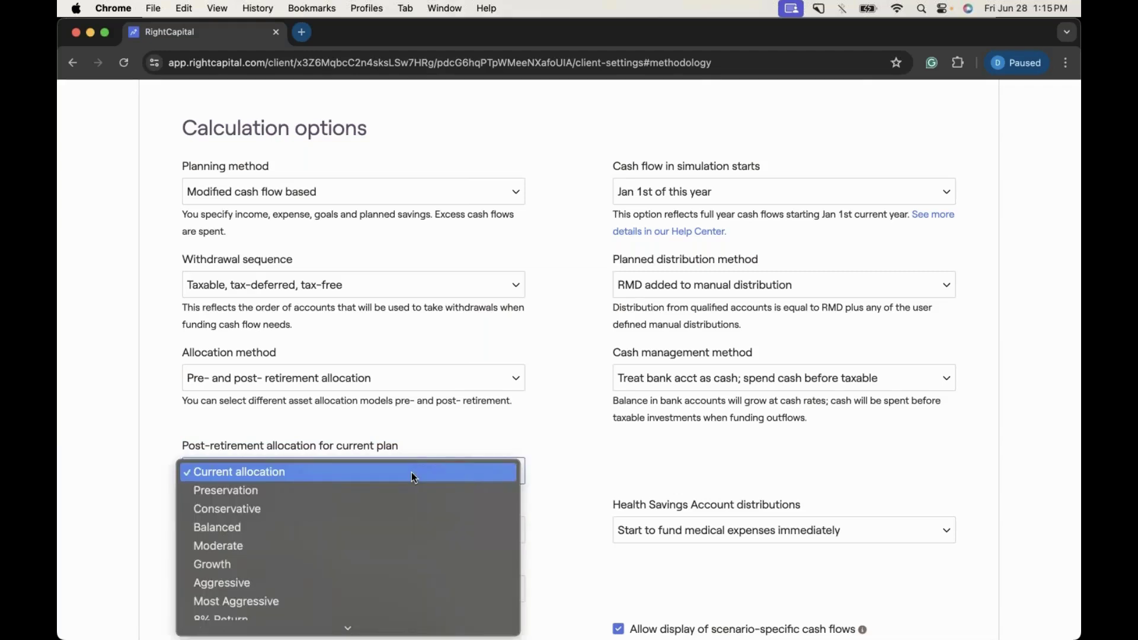
left_click(401, 516)
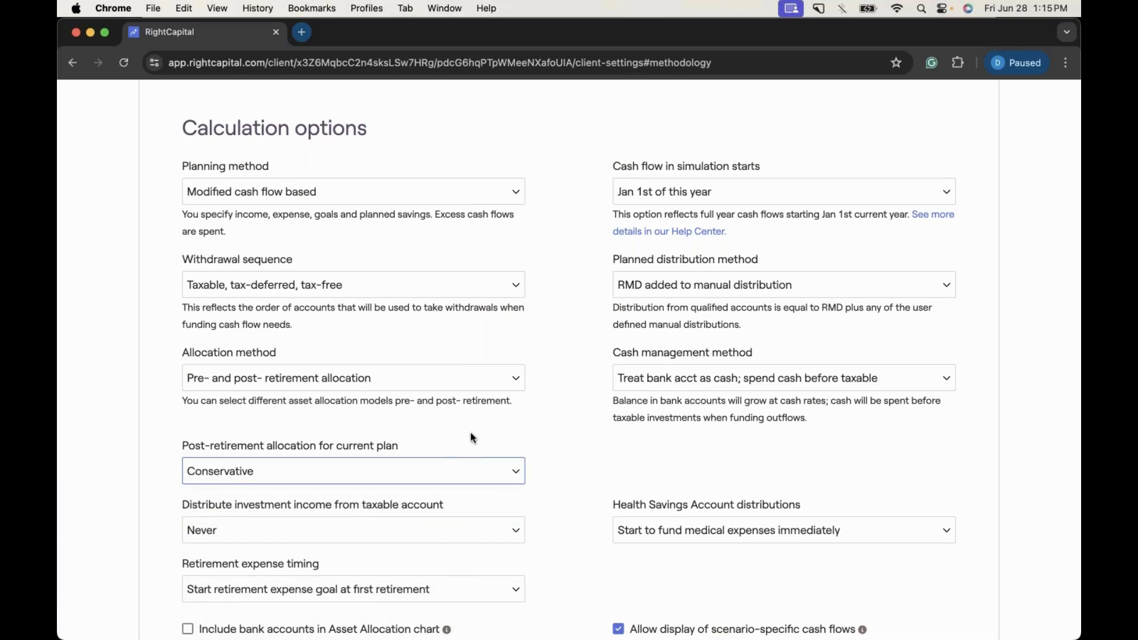
scroll(600, 484, "down", 5)
left_click(919, 565)
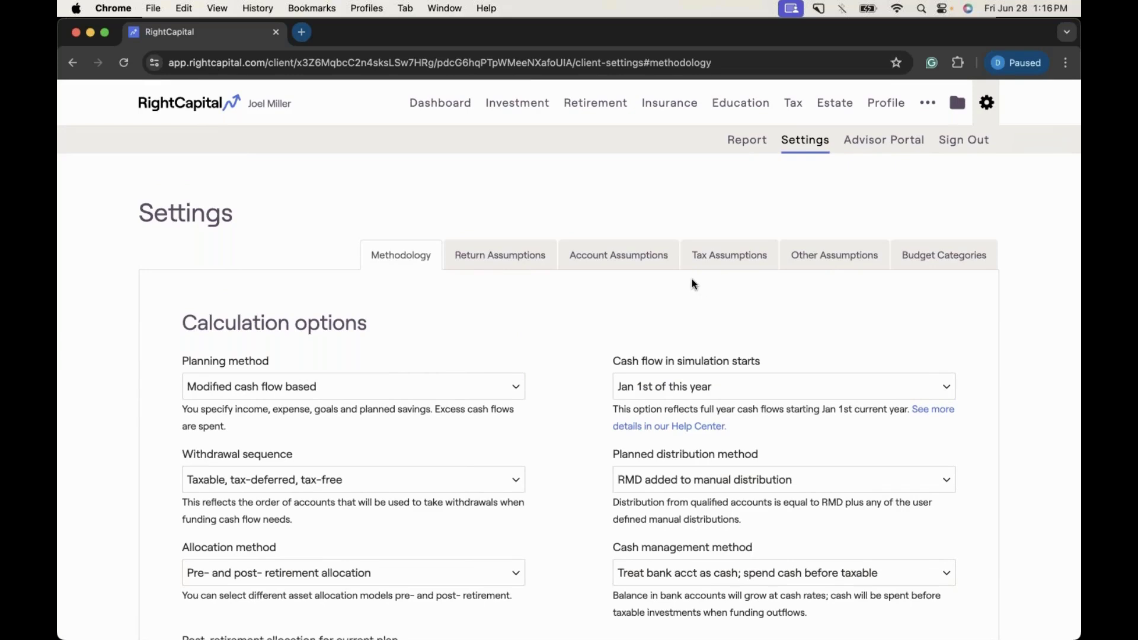
- Reopen the investment Allocation Path and examine how the equity, fixed income and cash shares shift around retirement age
left_click(517, 113)
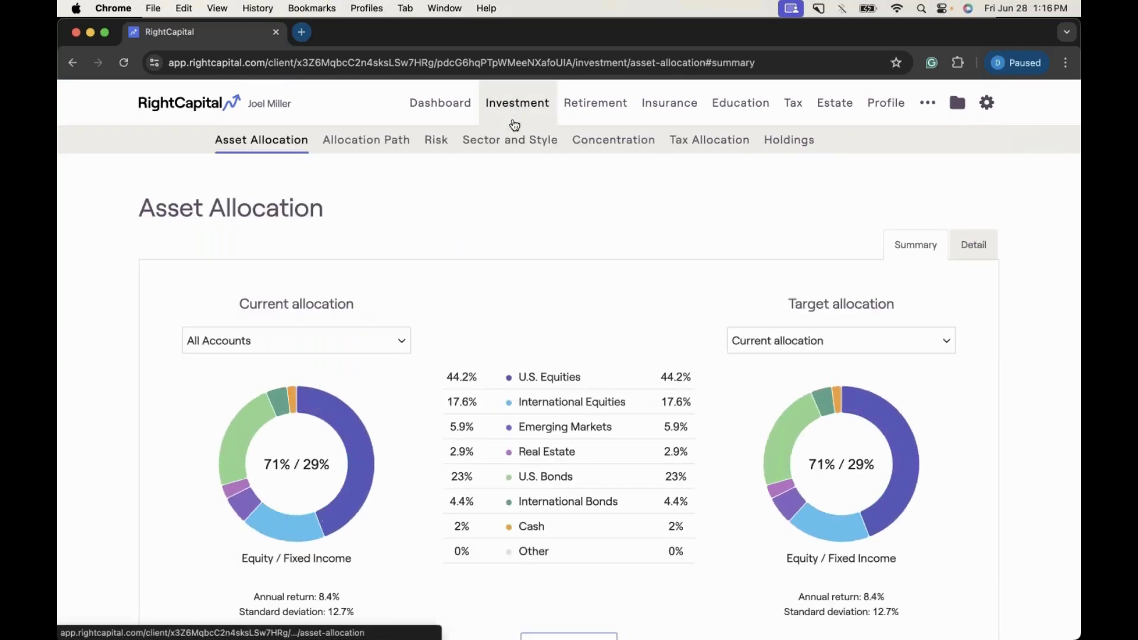
left_click(361, 147)
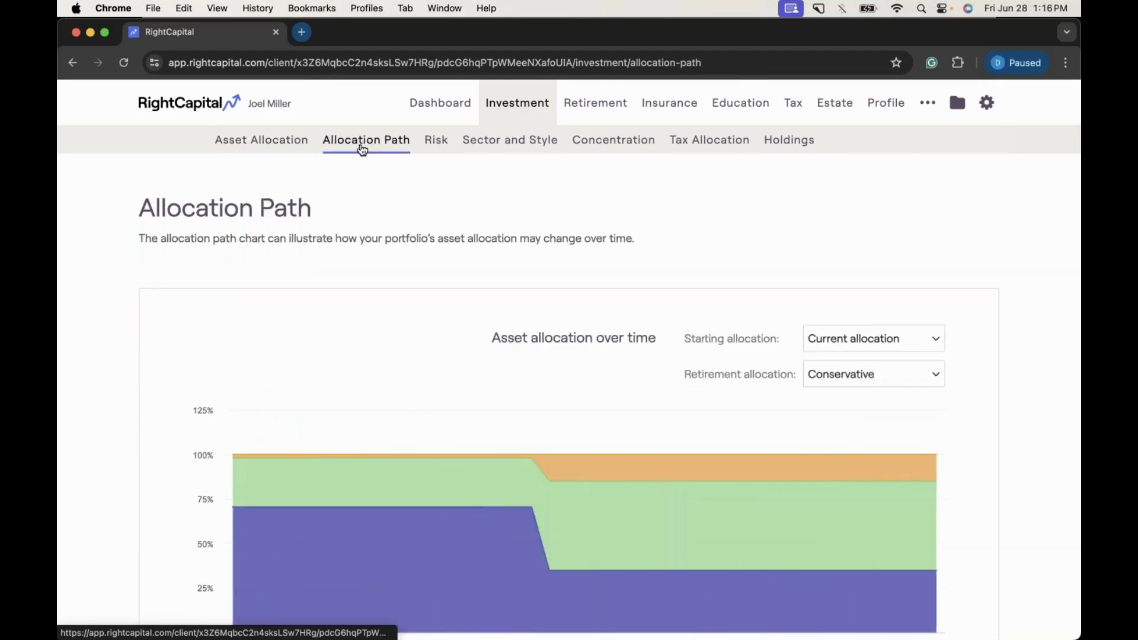
scroll(350, 257, "down", 1)
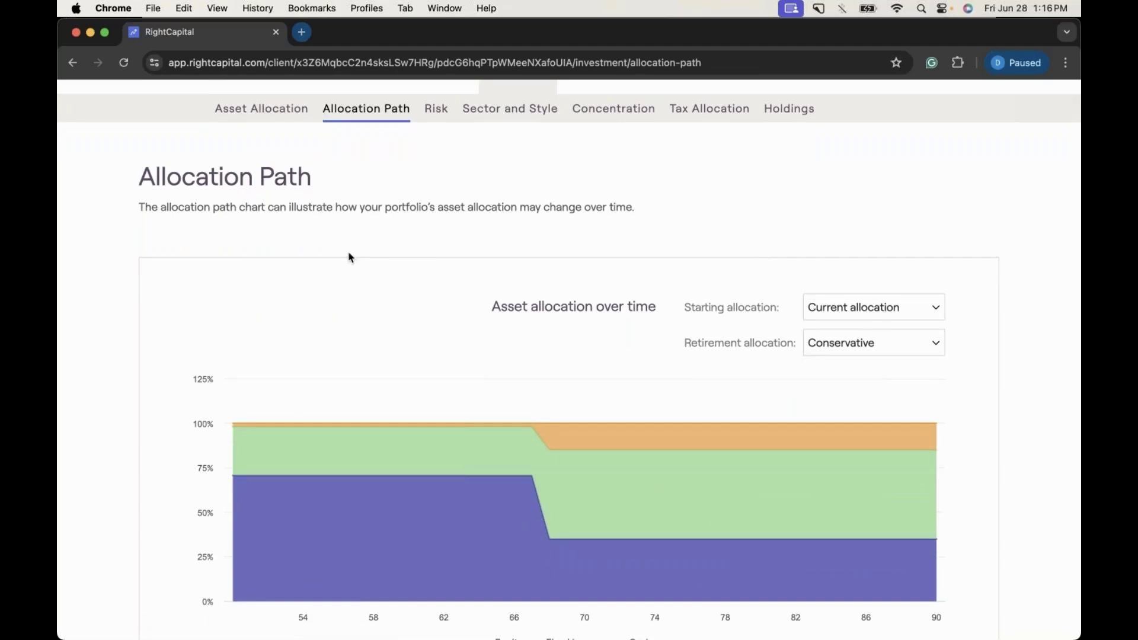
mouse_move(518, 421)
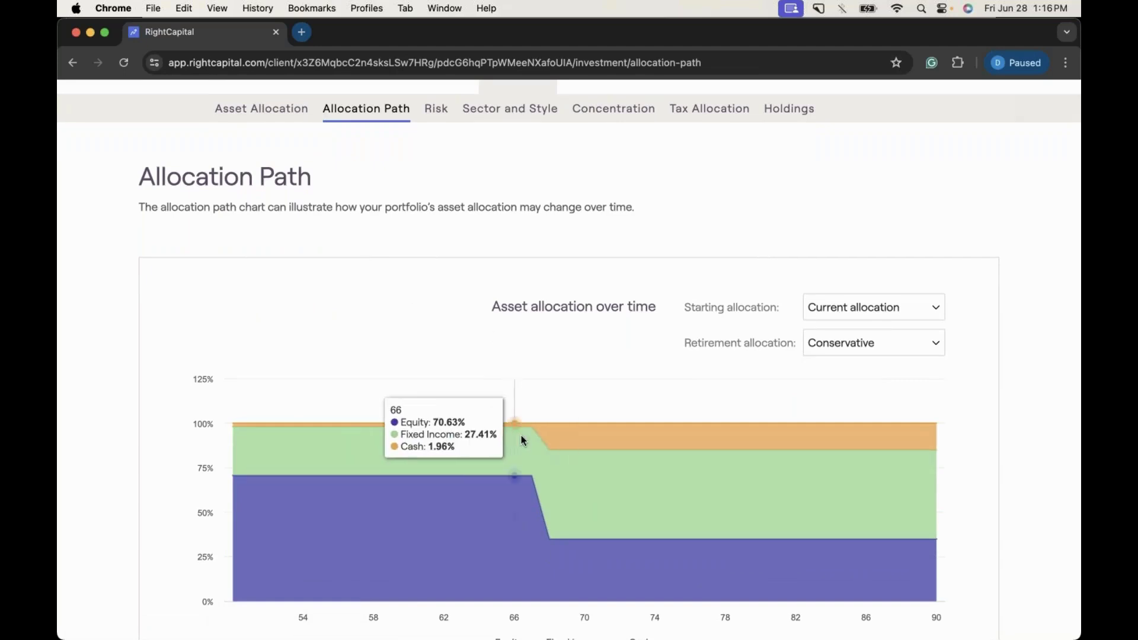
mouse_move(548, 439)
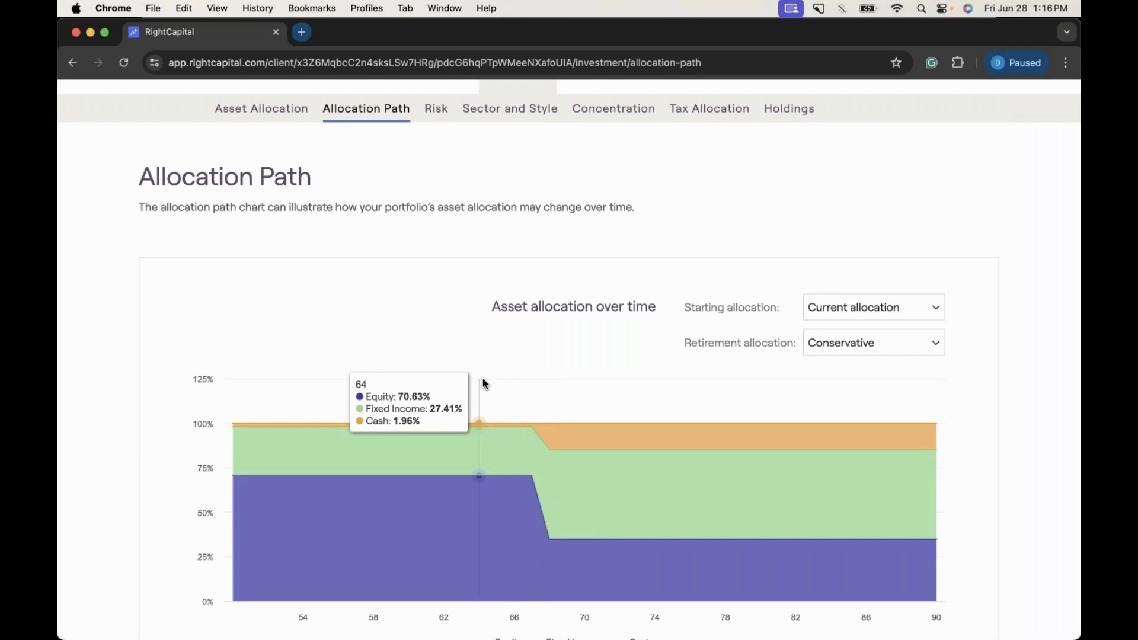
scroll(483, 380, "up", 1)
scroll(482, 383, "up", 1)
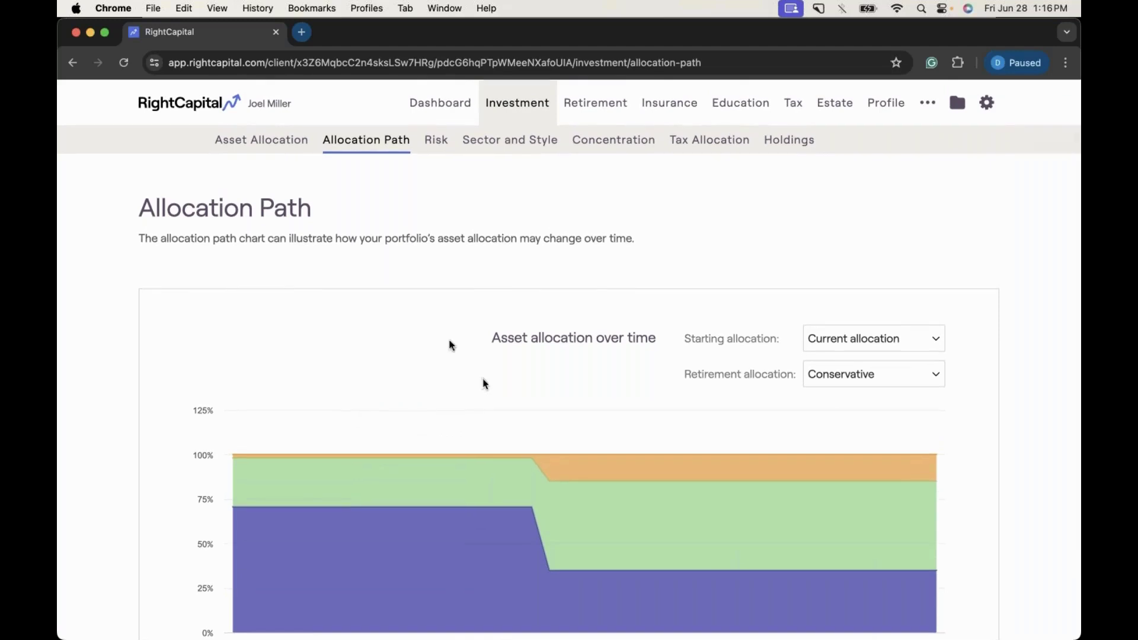
- On the Asset Allocation summary, set the target allocation to Conservative and compare its annual return with the current allocation's
left_click(279, 148)
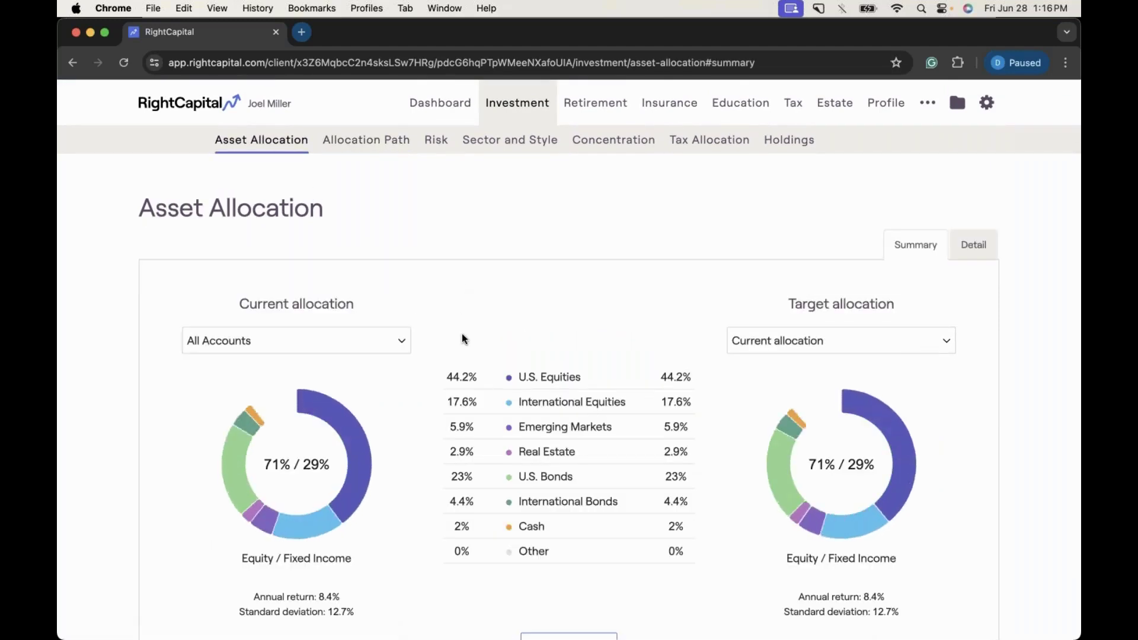
scroll(462, 336, "down", 1)
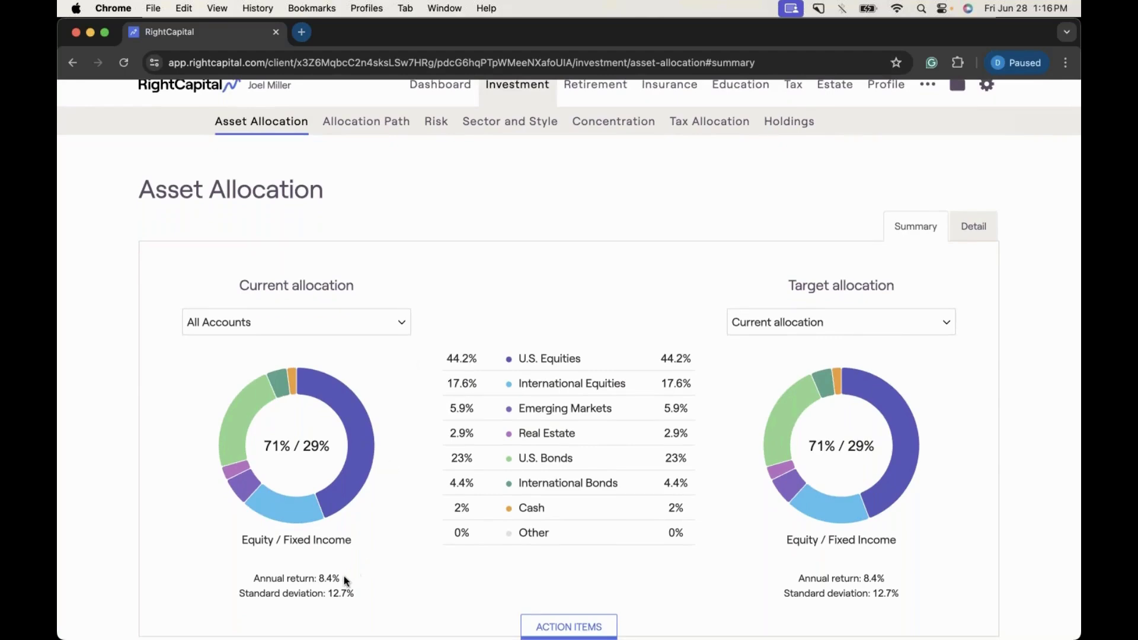
left_click_drag(332, 578, 319, 576)
left_click(829, 322)
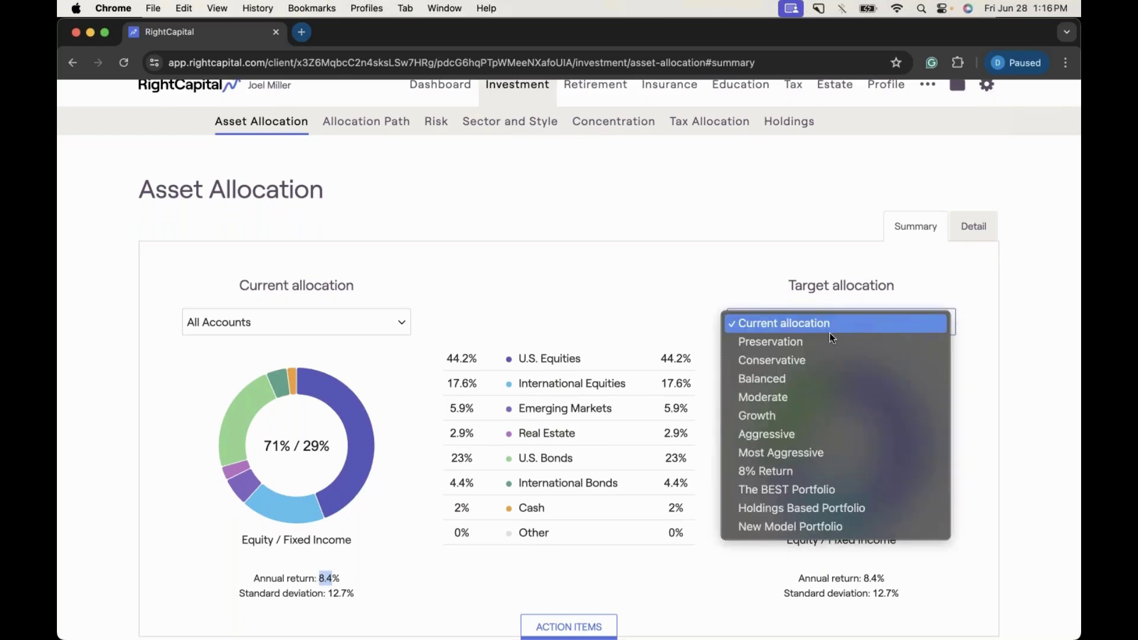
left_click(827, 363)
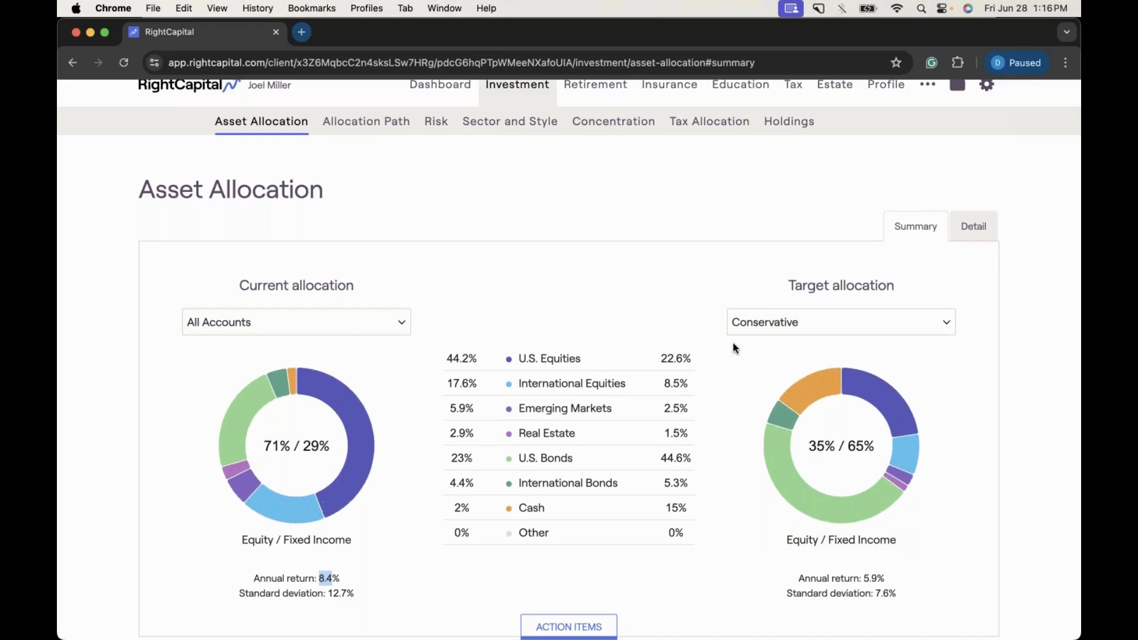
scroll(733, 342, "down", 1)
left_click(892, 557)
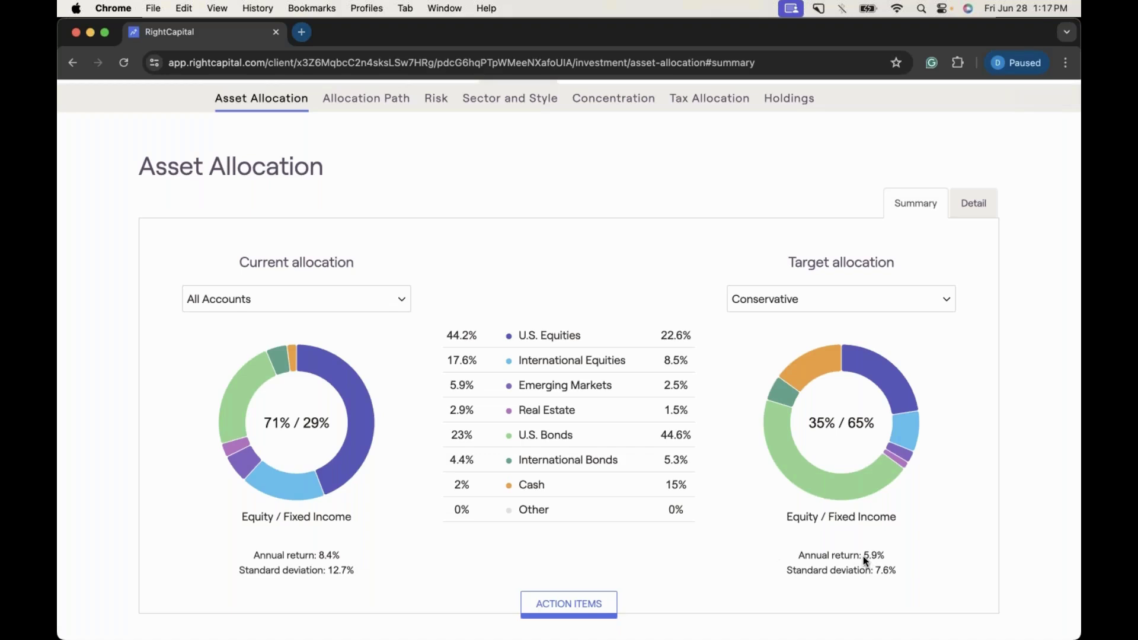
scroll(863, 556, "up", 1)
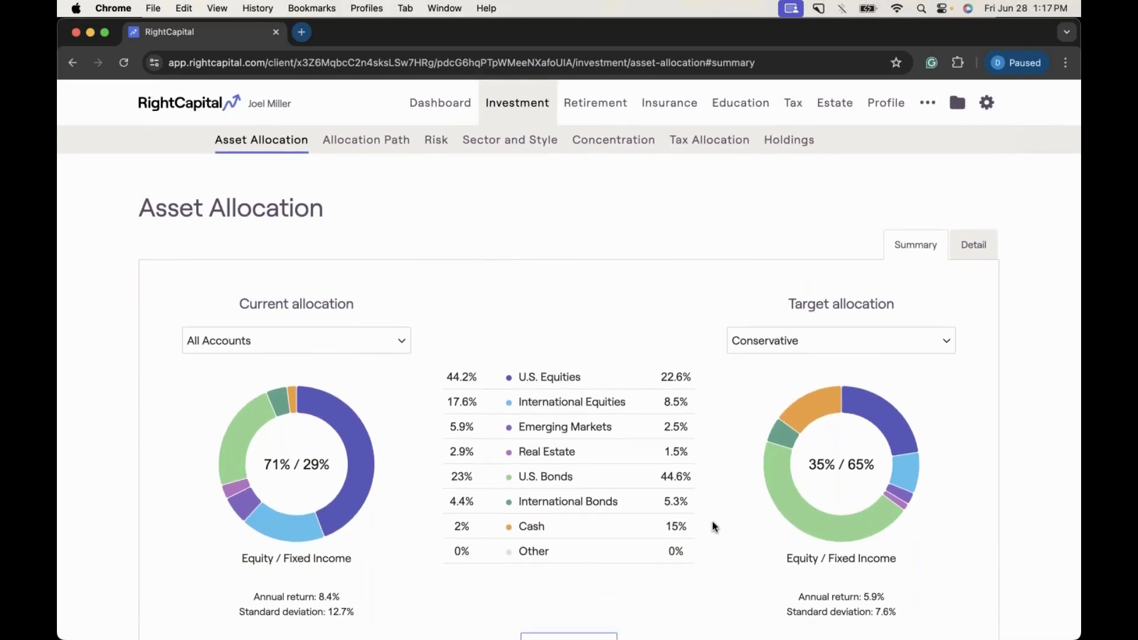
- Show the action items and examine the amounts per asset class needed to balance back to the target portfolio
scroll(714, 526, "down", 1)
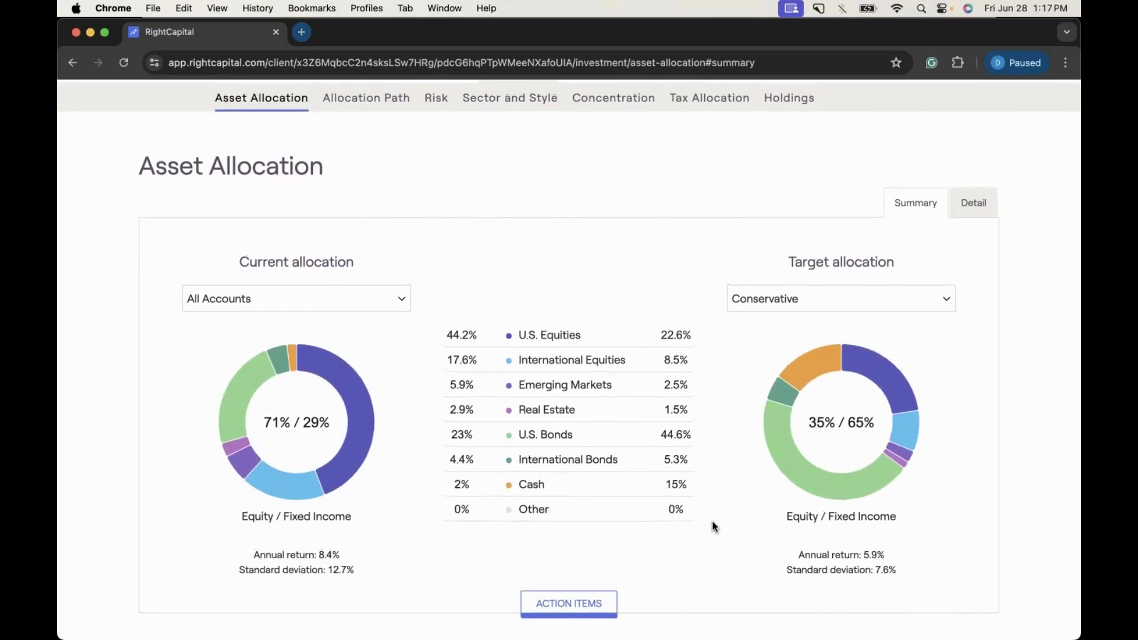
left_click(584, 602)
scroll(449, 569, "down", 3)
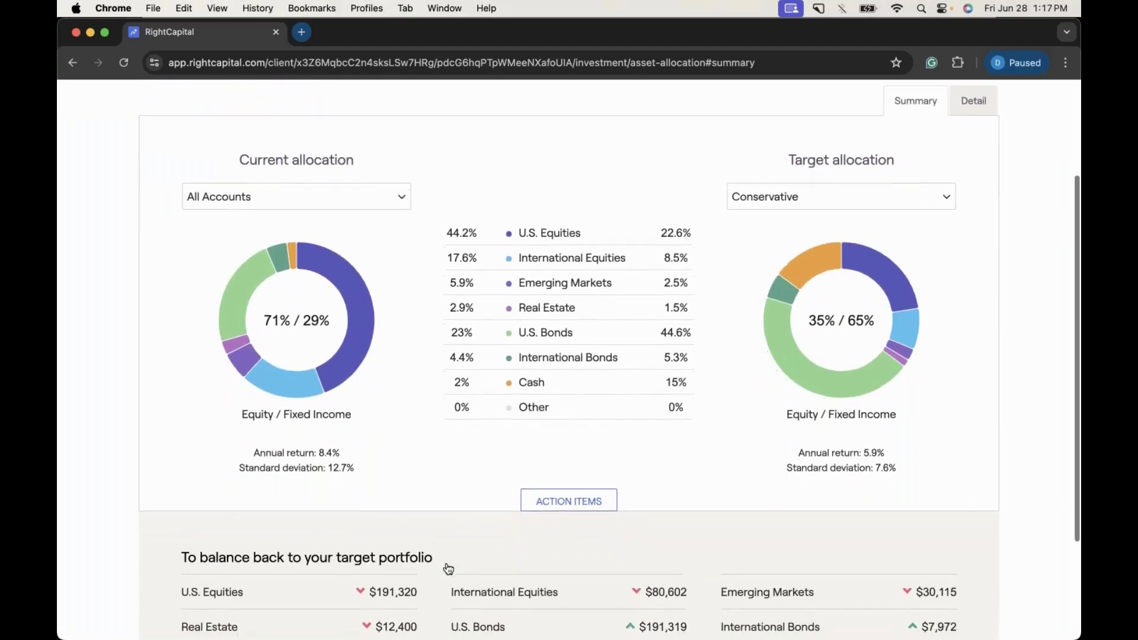
scroll(448, 568, "down", 3)
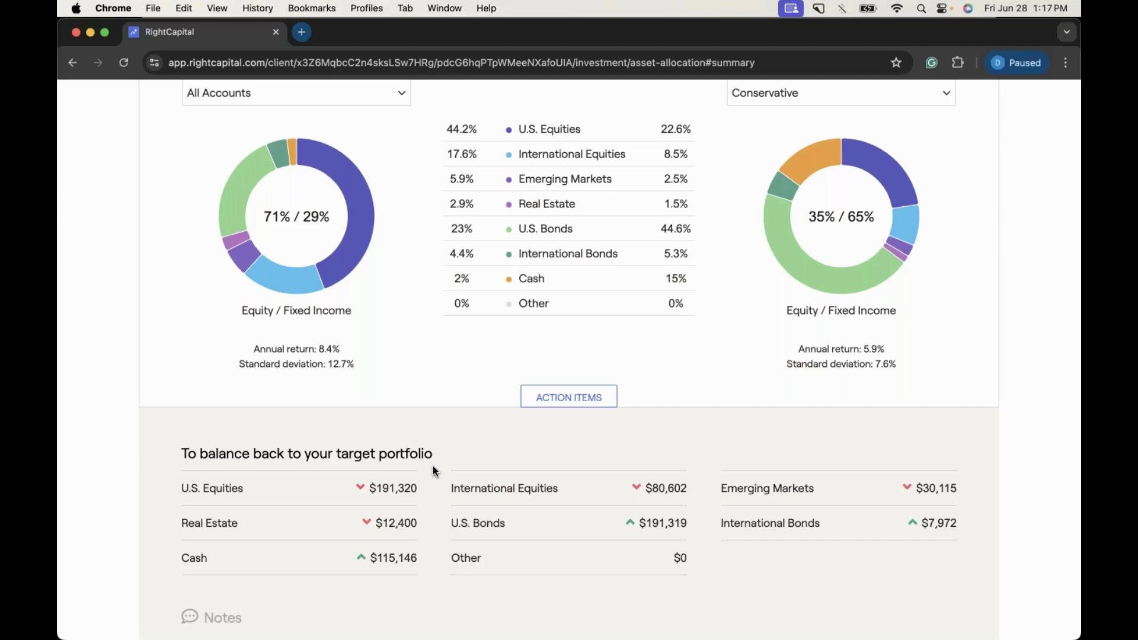
scroll(433, 470, "down", 1)
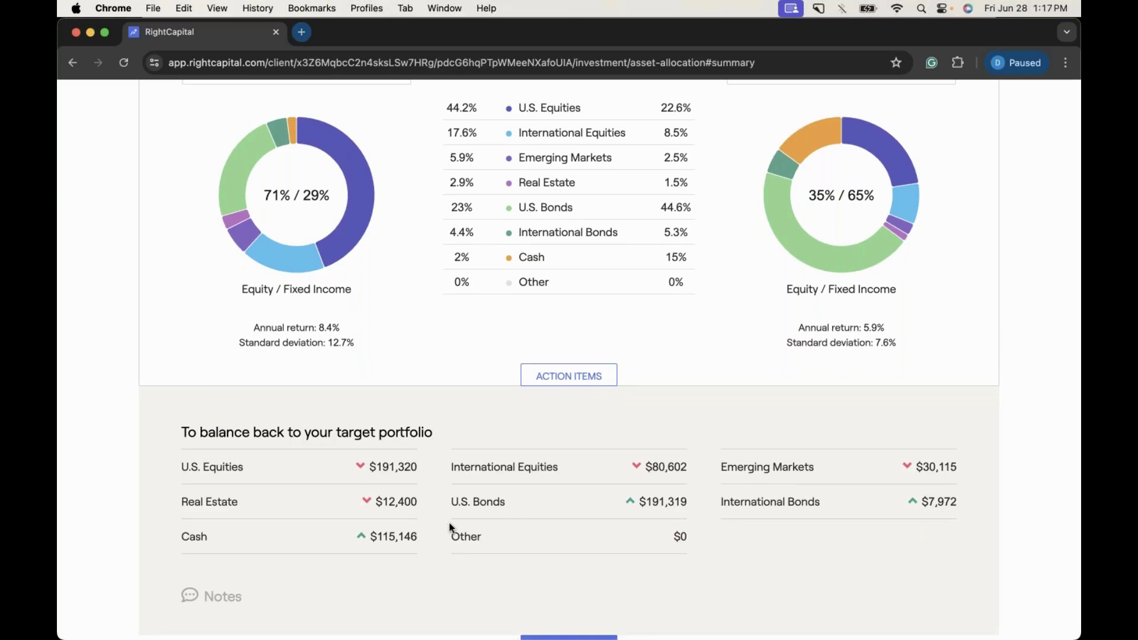
scroll(518, 525, "up", 1)
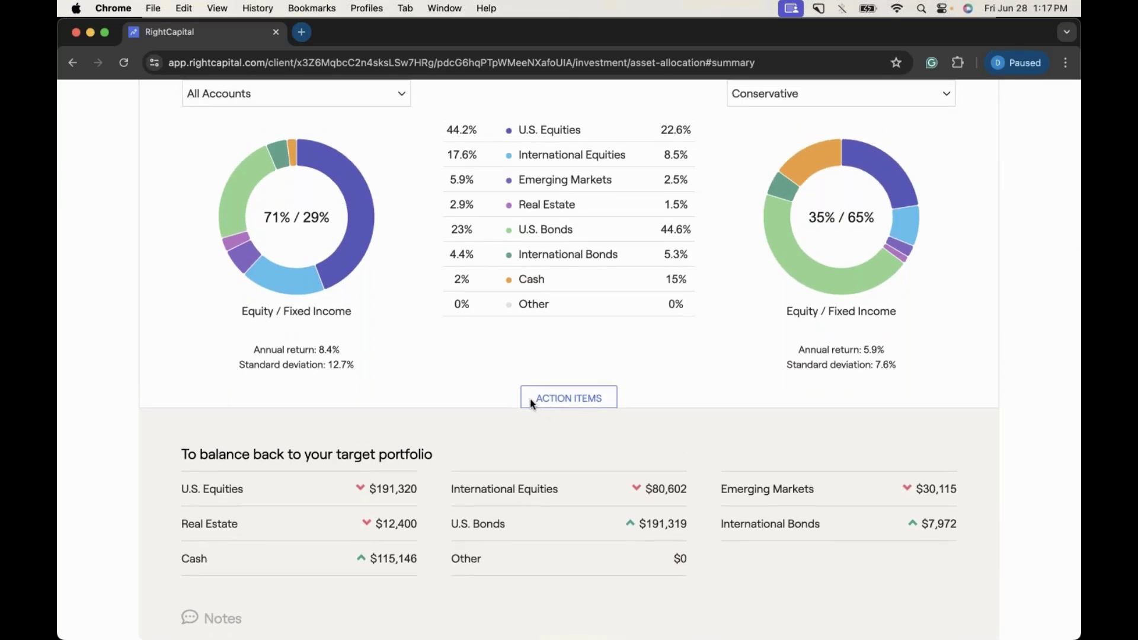
scroll(529, 522, "up", 5)
scroll(529, 598, "down", 5)
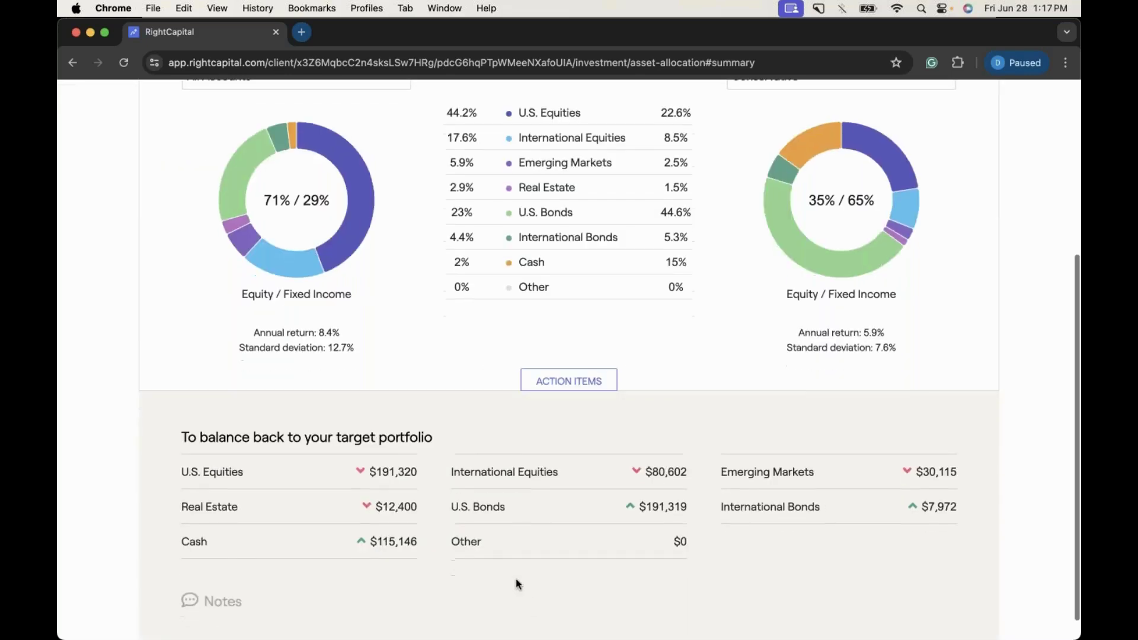
scroll(507, 473, "up", 5)
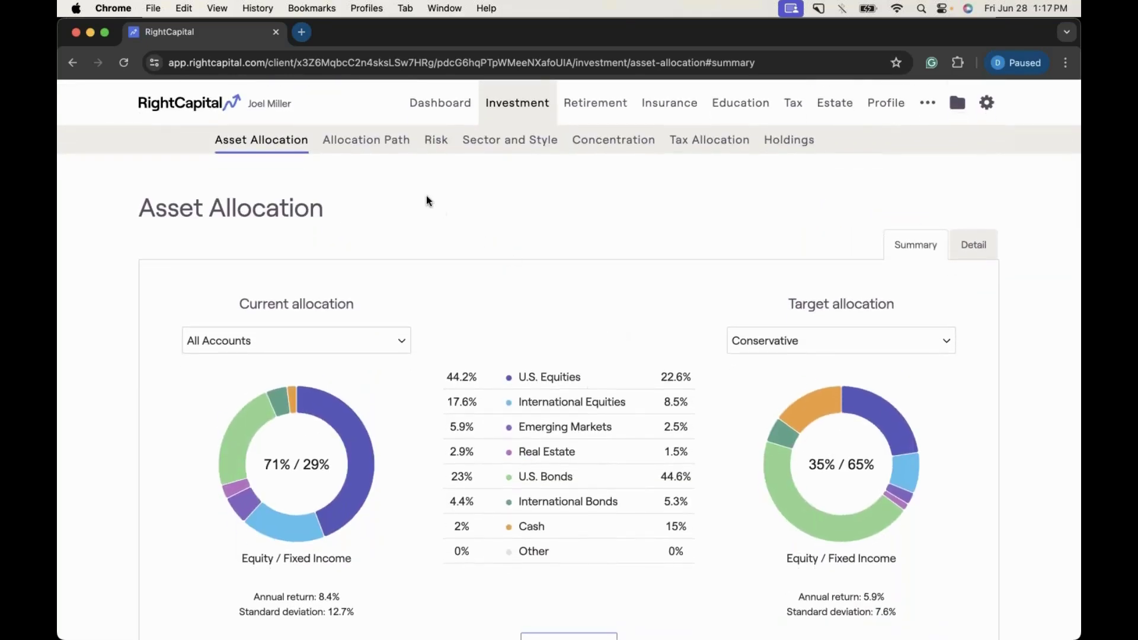
- Open the investment Allocation Path and view the chart with the Conservative retirement allocation
left_click(365, 143)
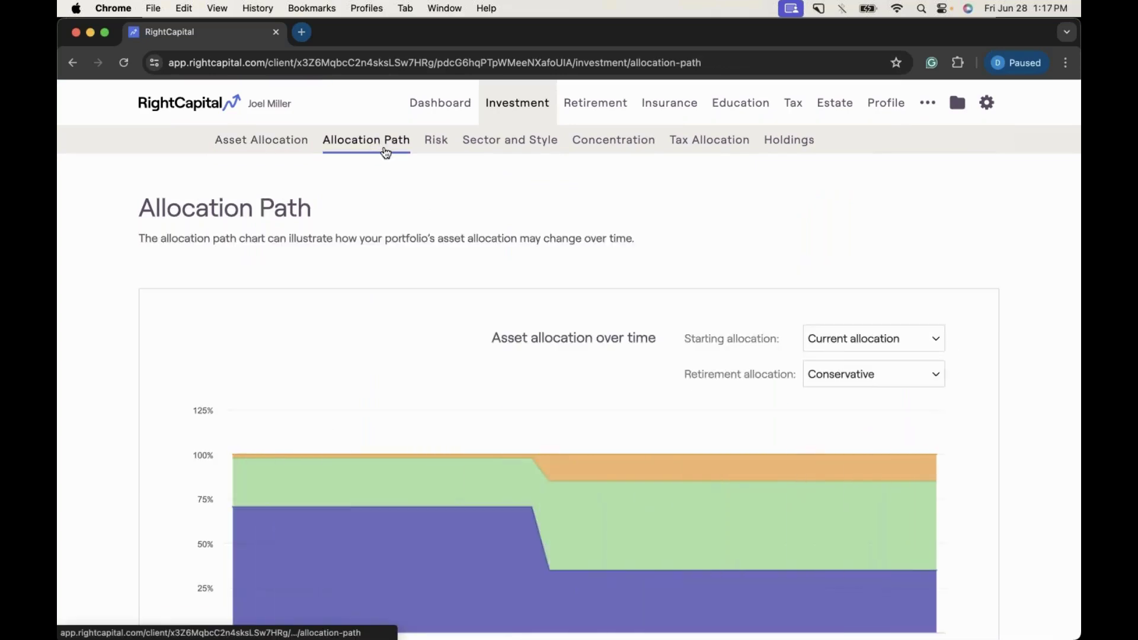
scroll(534, 243, "down", 2)
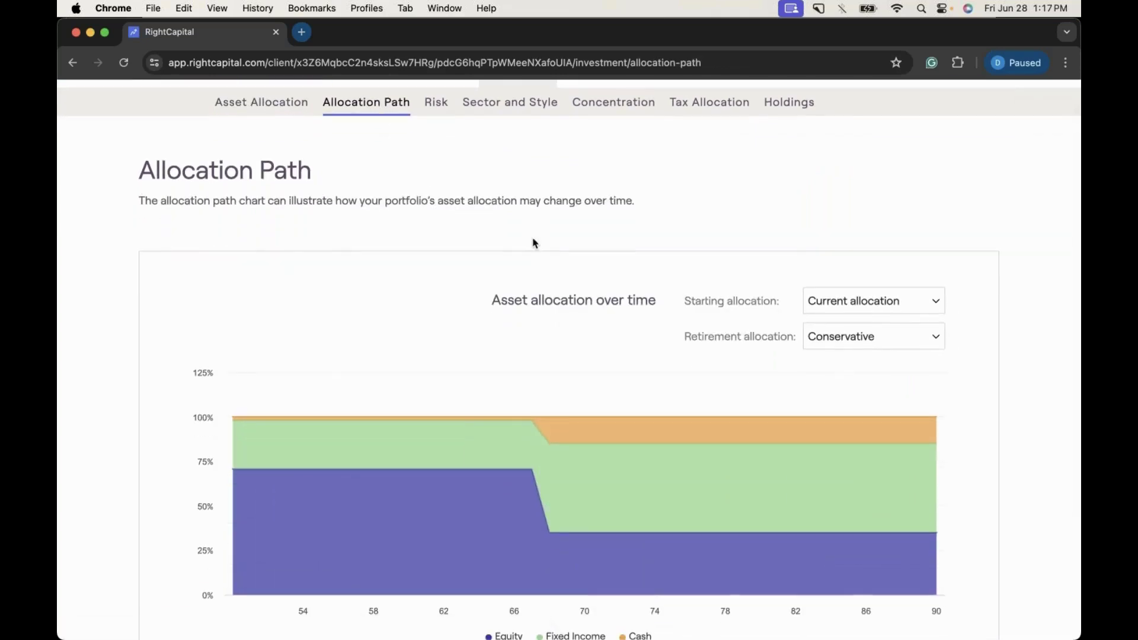
scroll(534, 243, "up", 2)
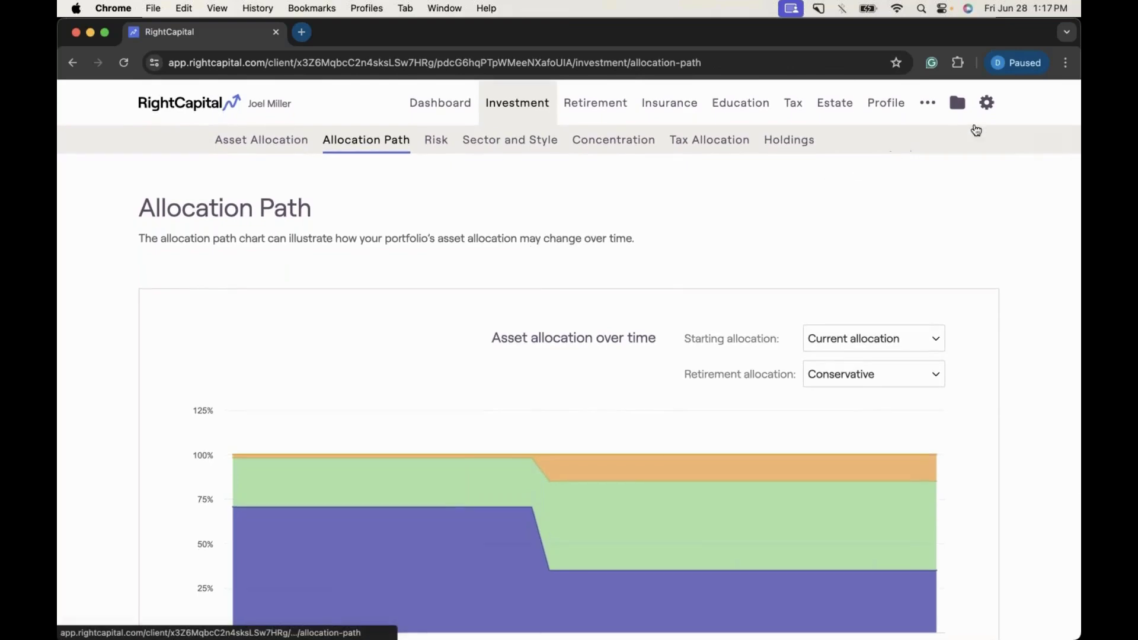
- In the client settings' methodology options, change the allocation method to Enable glide path
mouse_move(986, 110)
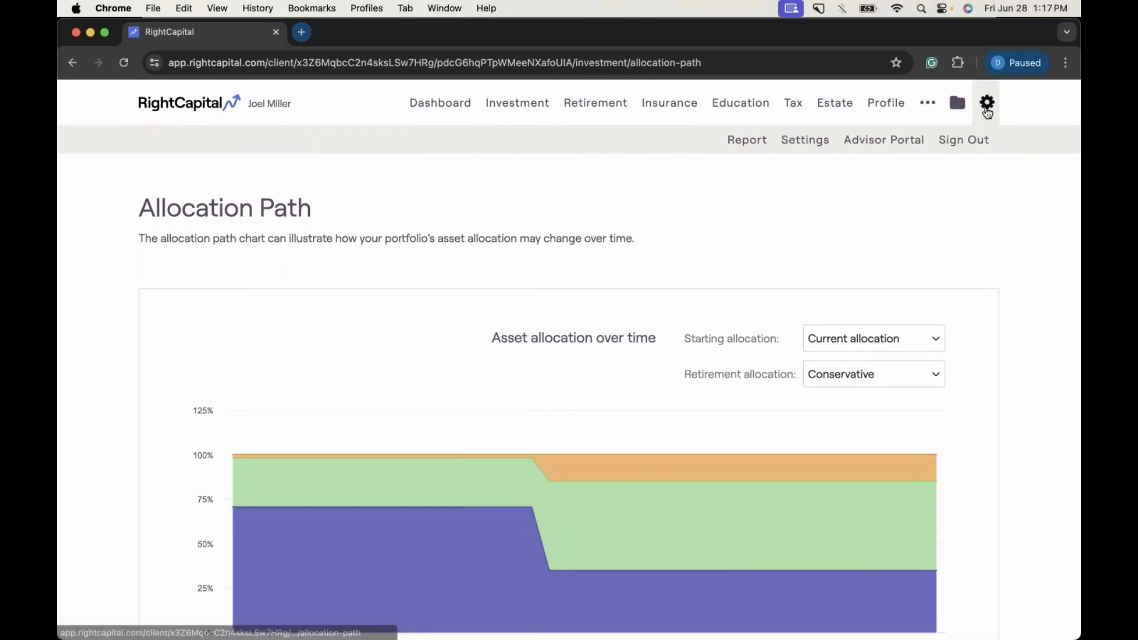
left_click(815, 143)
scroll(543, 337, "down", 5)
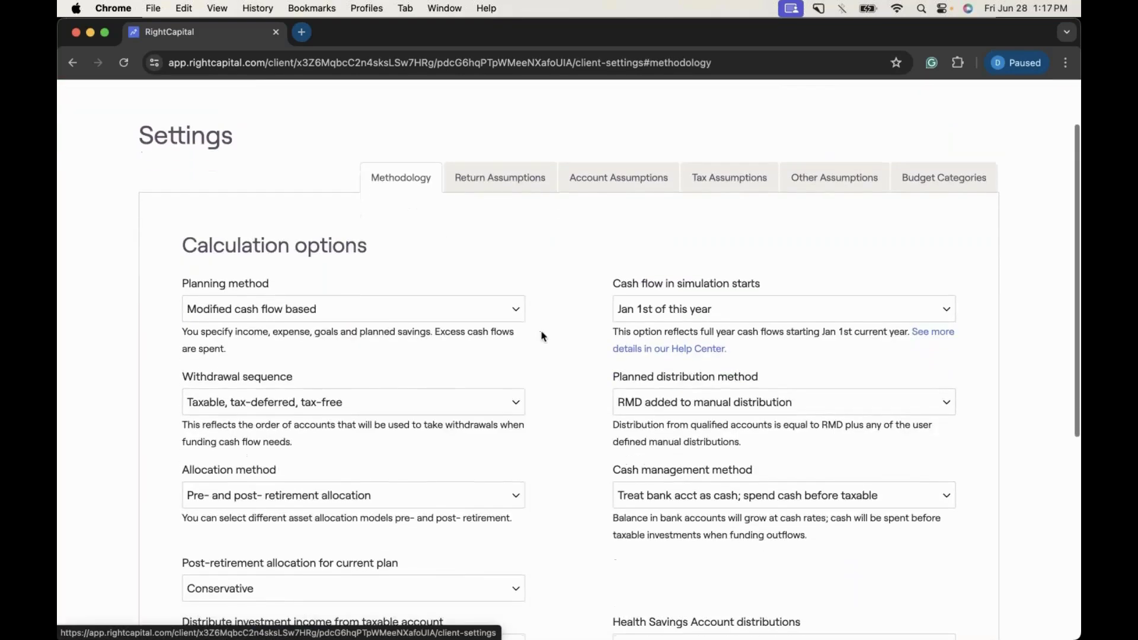
left_click(428, 412)
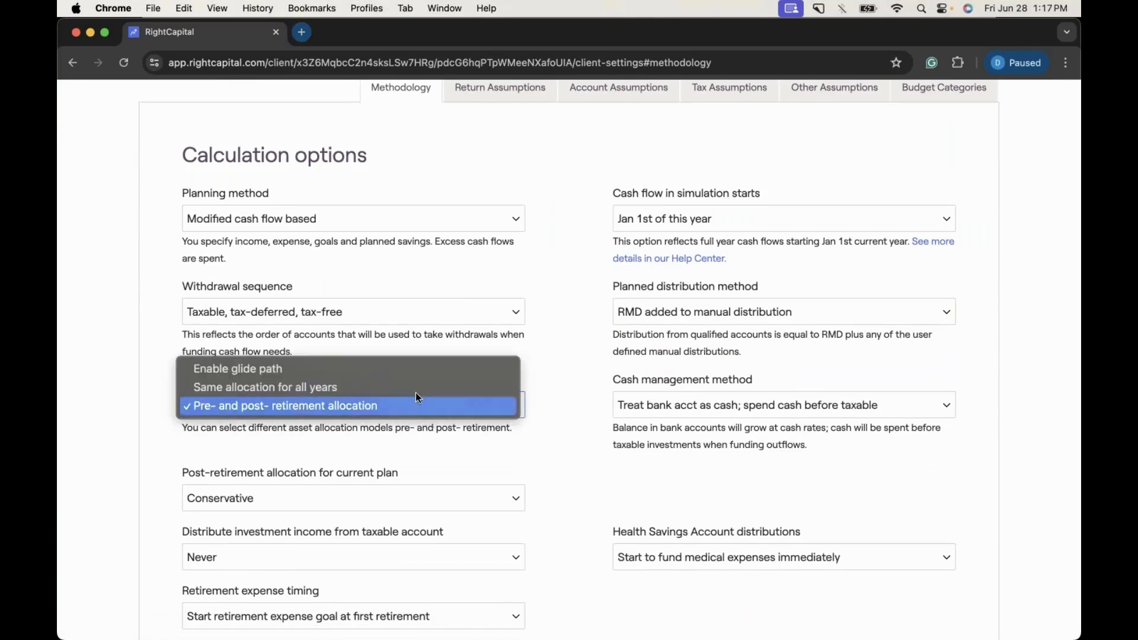
left_click(400, 371)
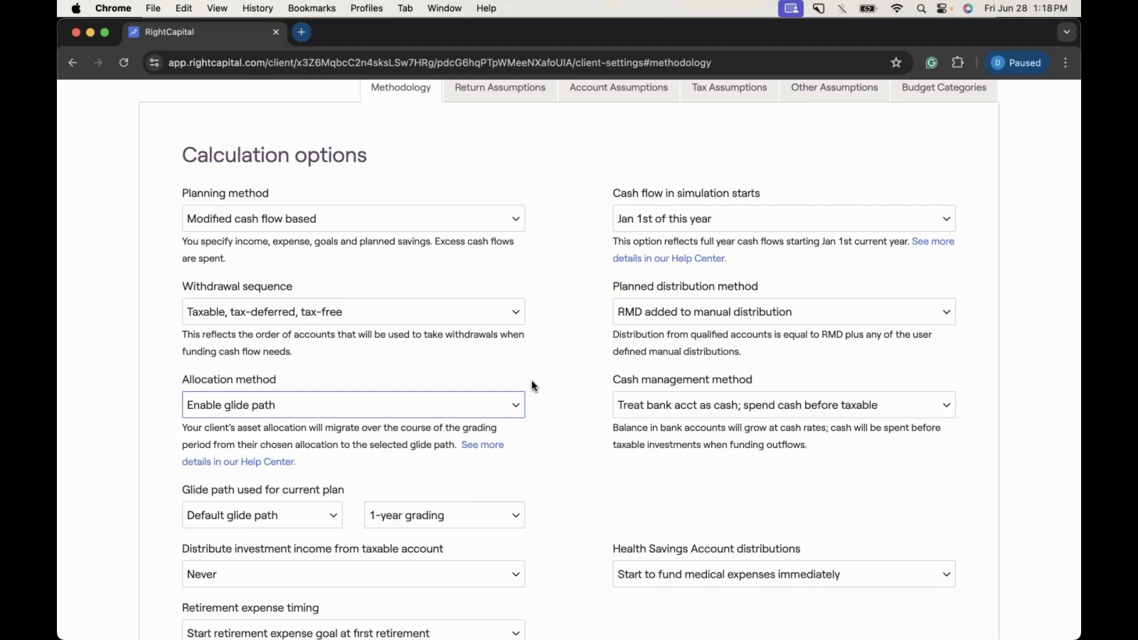
- Review the glide paths available for the current plan, keeping Default glide path selected
scroll(534, 386, "down", 2)
left_click(270, 469)
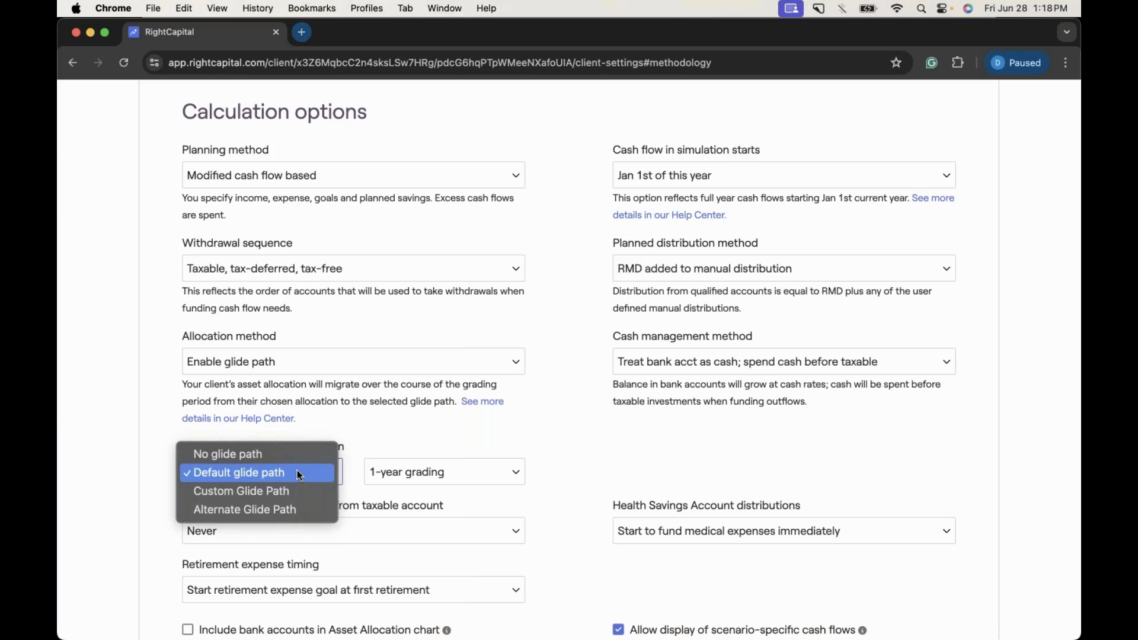
left_click(367, 448)
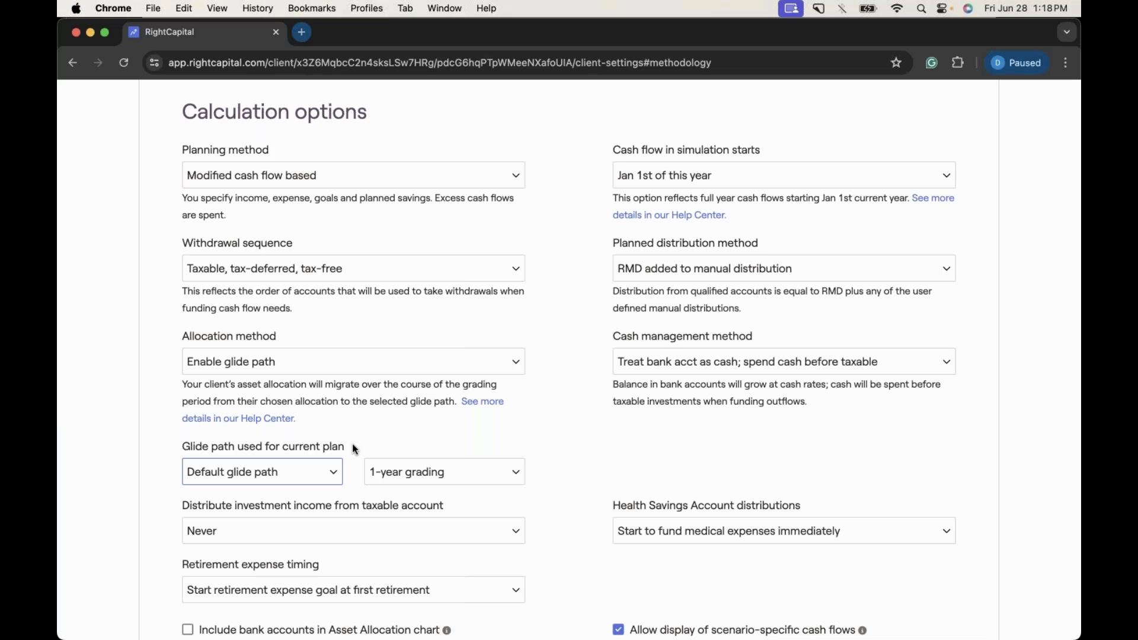
left_click(321, 474)
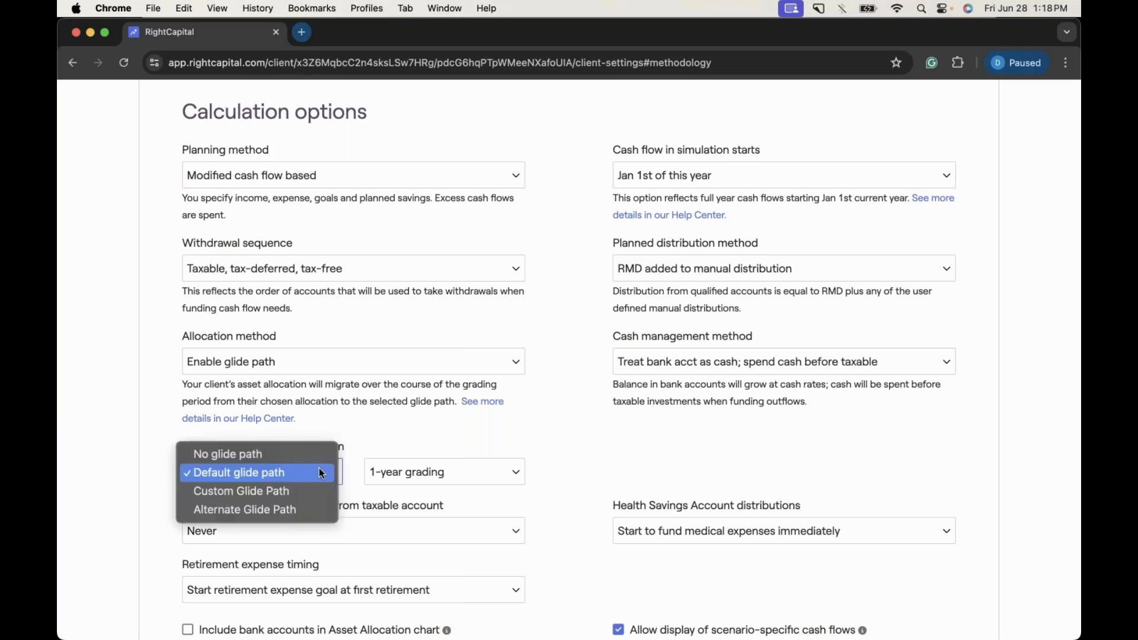
left_click(321, 473)
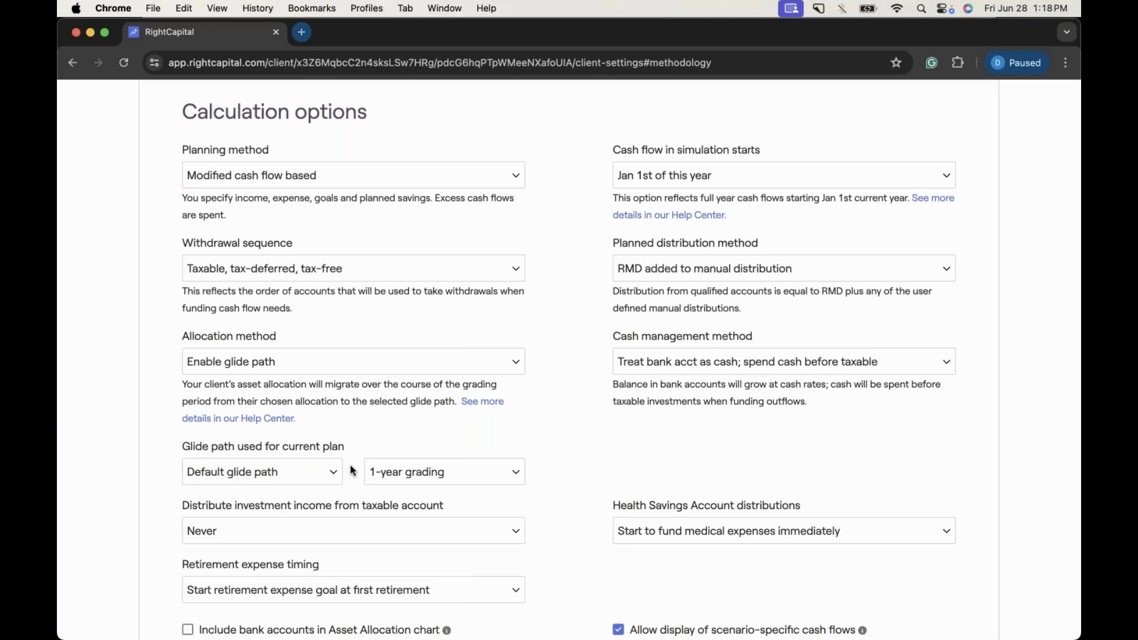
- Review the grading periods for the glide path, keep 1-year grading, and save the methodology settings
scroll(353, 471, "down", 1)
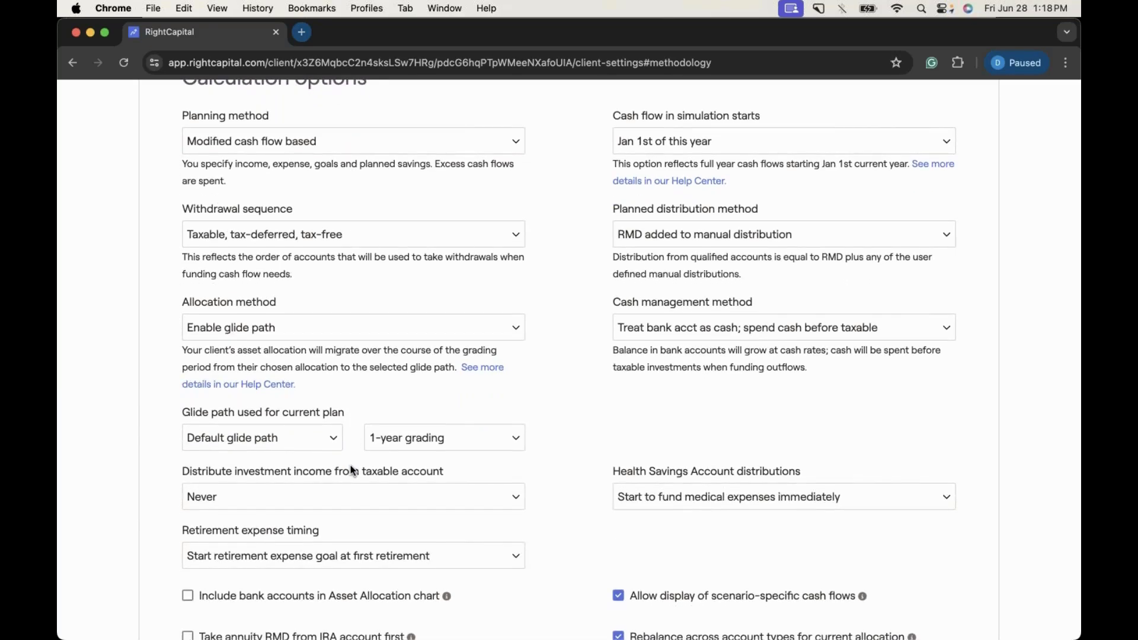
left_click(446, 444)
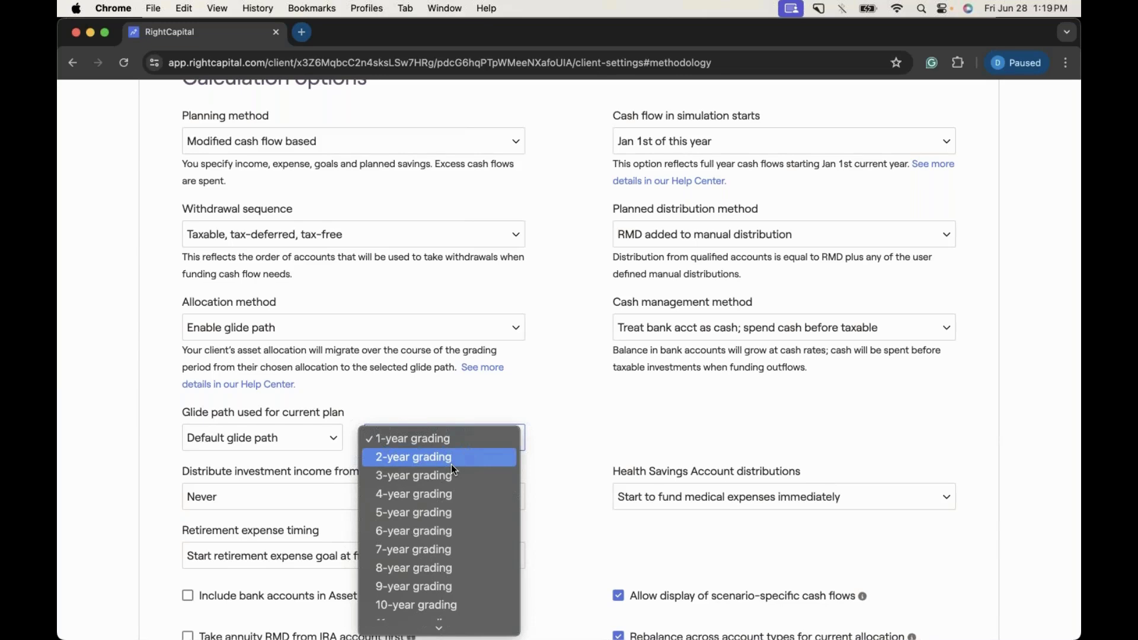
scroll(453, 468, "down", 3)
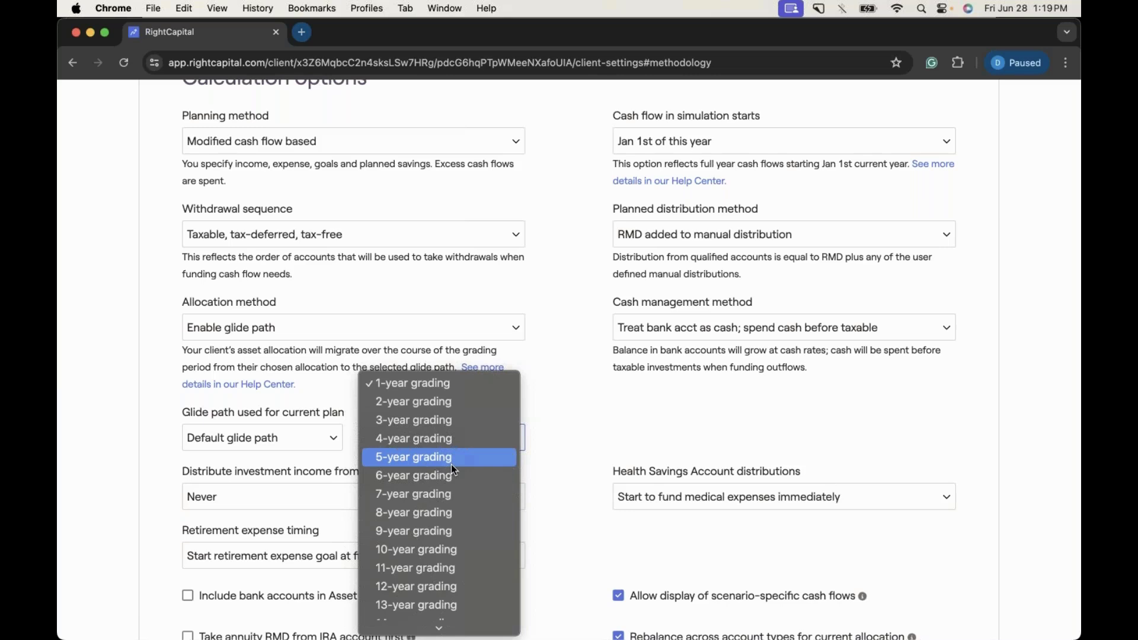
left_click(497, 387)
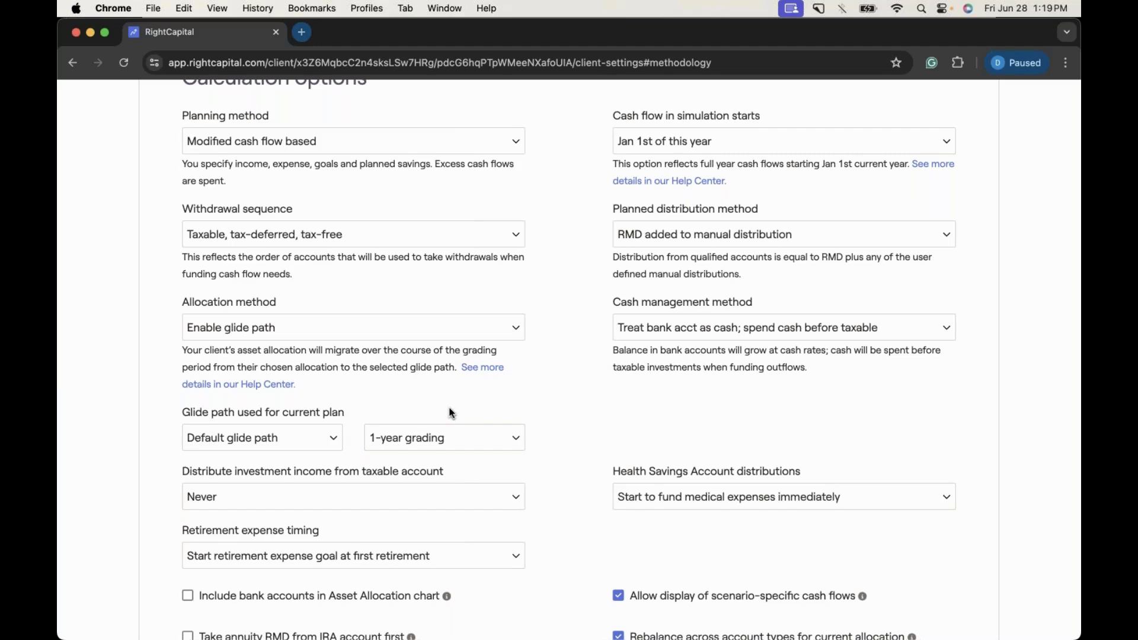
scroll(549, 399, "down", 4)
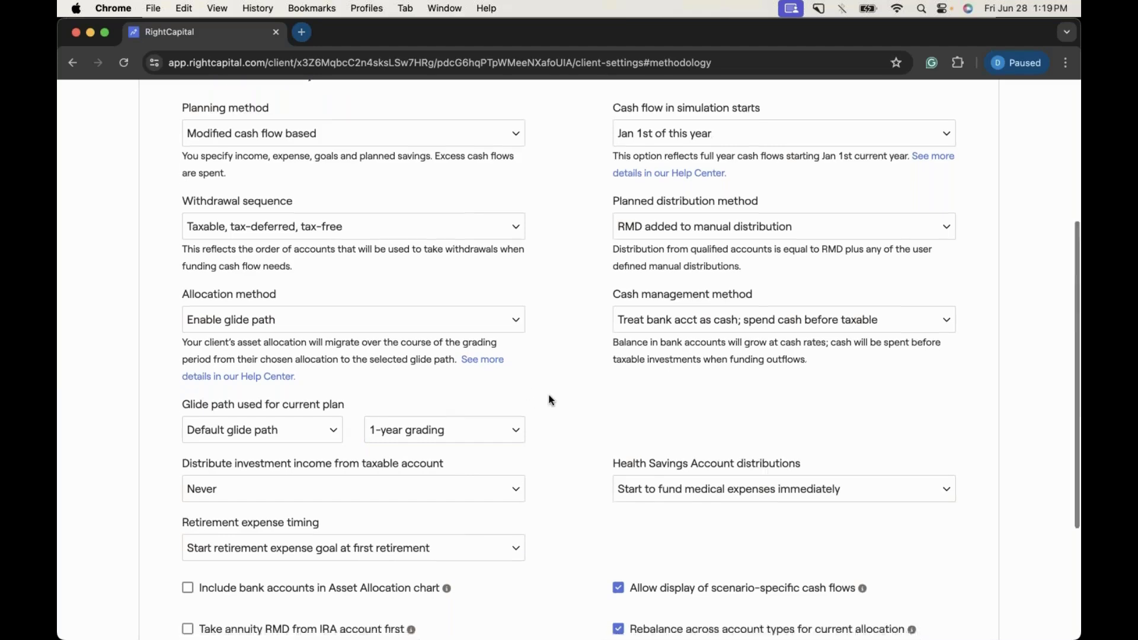
left_click(917, 568)
- Reopen the investment Allocation Path and examine how the equity, fixed income and cash shares change with age under the default glide path
scroll(601, 391, "up", 5)
scroll(599, 389, "up", 2)
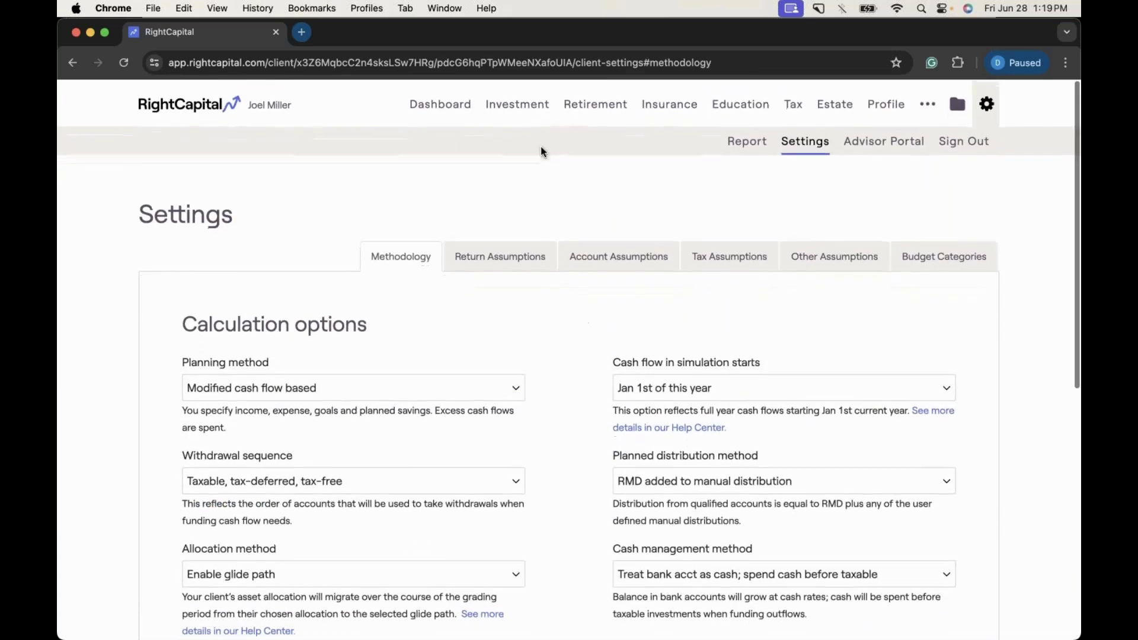
left_click(515, 105)
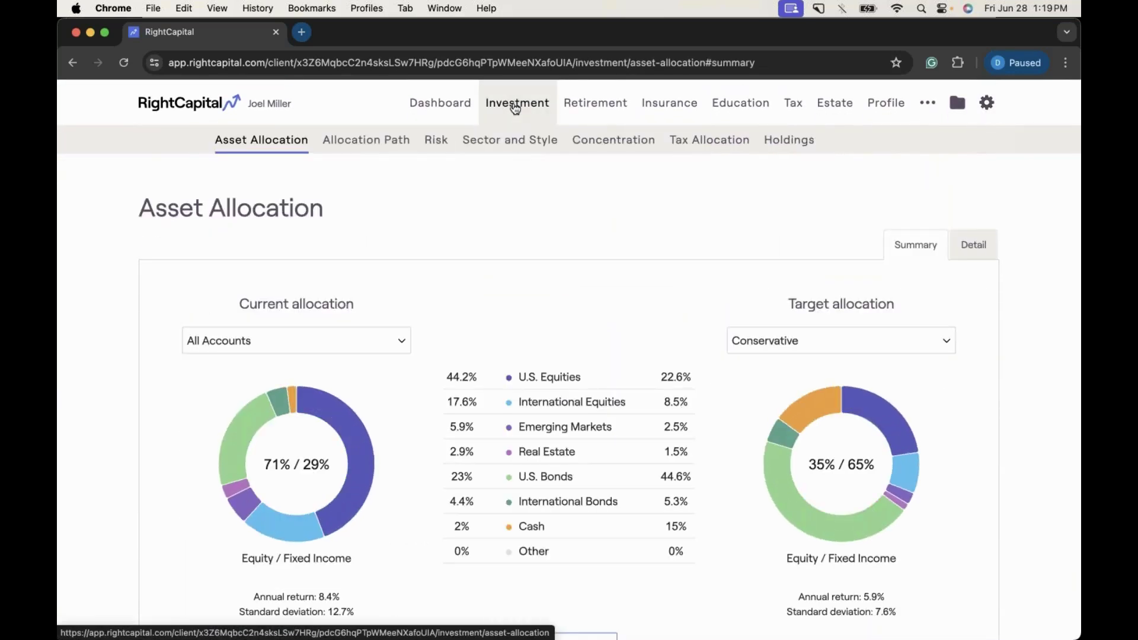
left_click(392, 139)
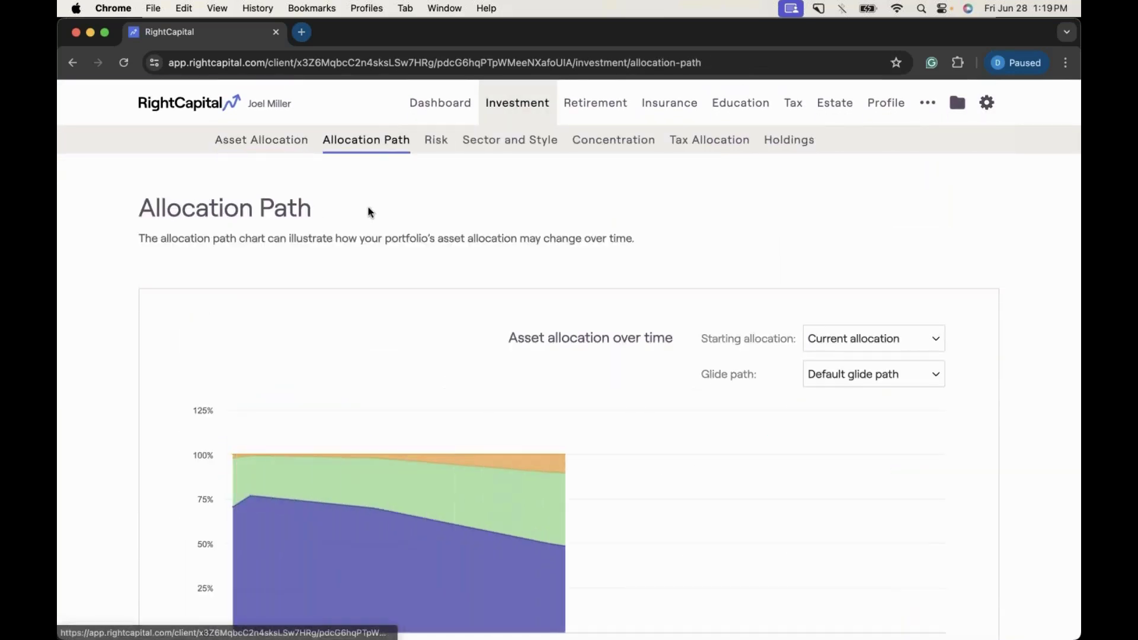
scroll(337, 300, "down", 1)
scroll(338, 300, "down", 3)
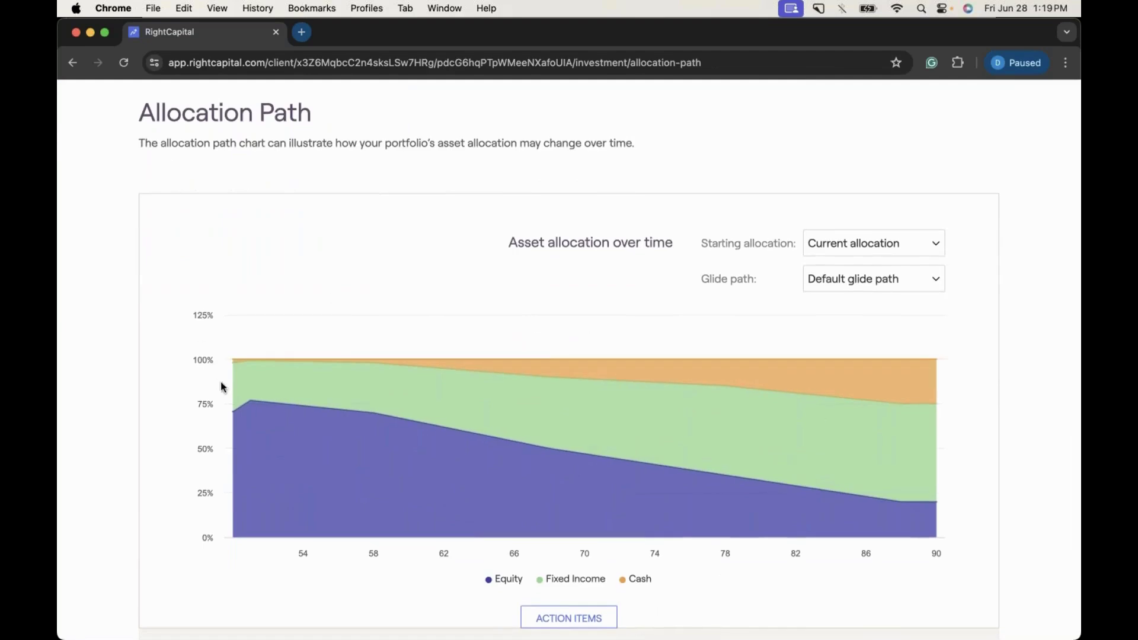
mouse_move(231, 389)
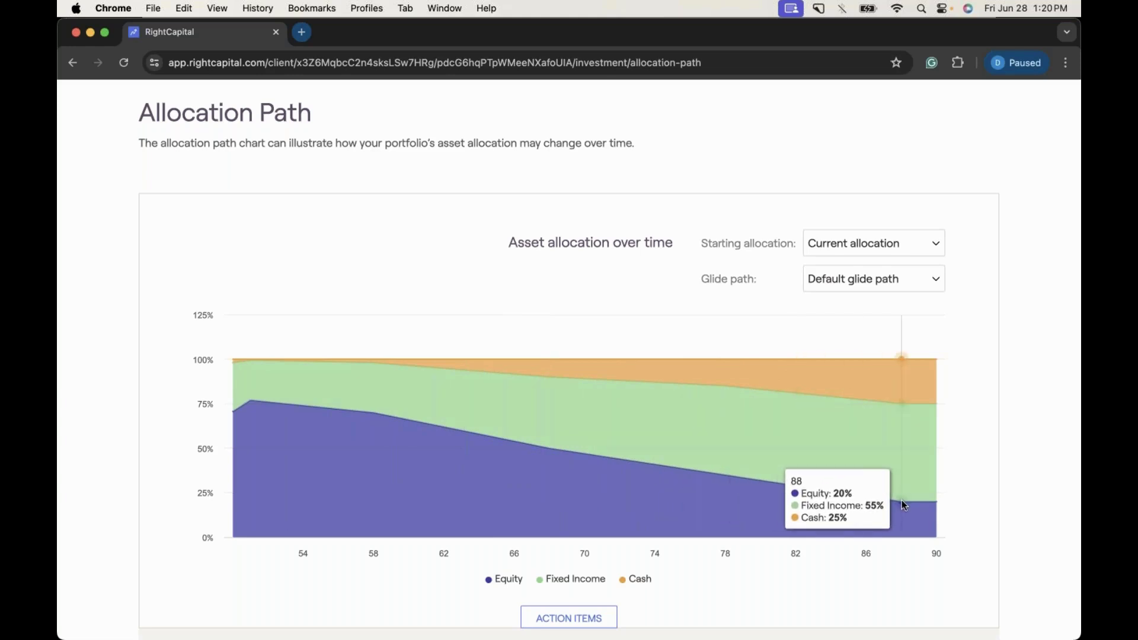
- Open a second copy of the Allocation Path page in a new browser tab and switch to it
scroll(762, 325, "up", 2)
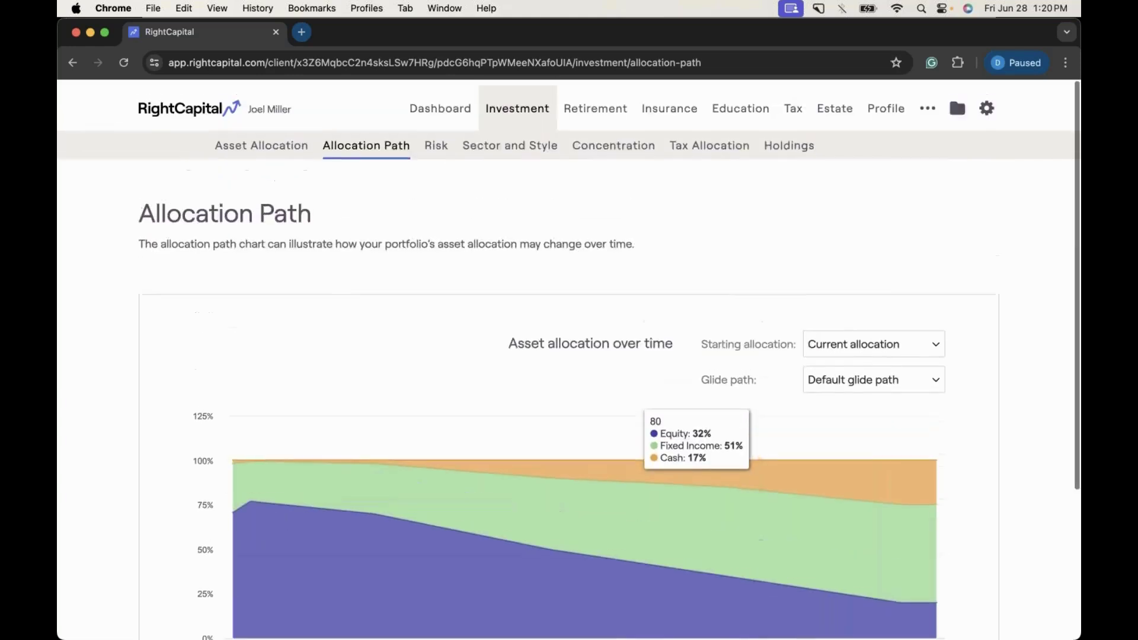
right_click(381, 143)
left_click(390, 153)
left_click(318, 37)
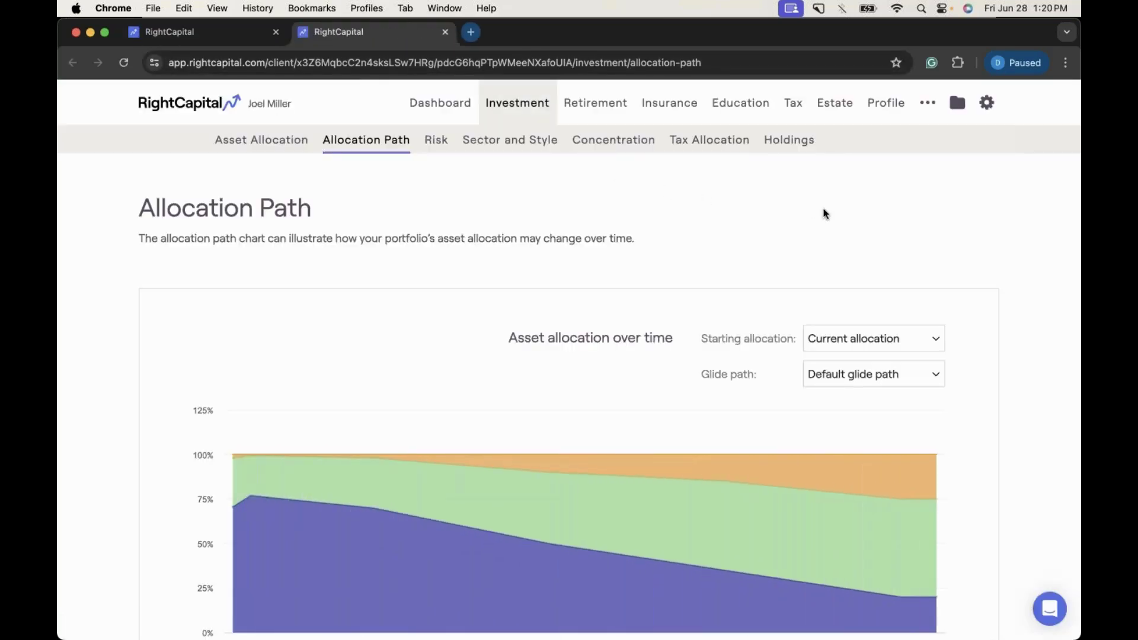
- In the client settings, set the current plan's default glide path to 40-year grading and save the methodology settings
mouse_move(969, 117)
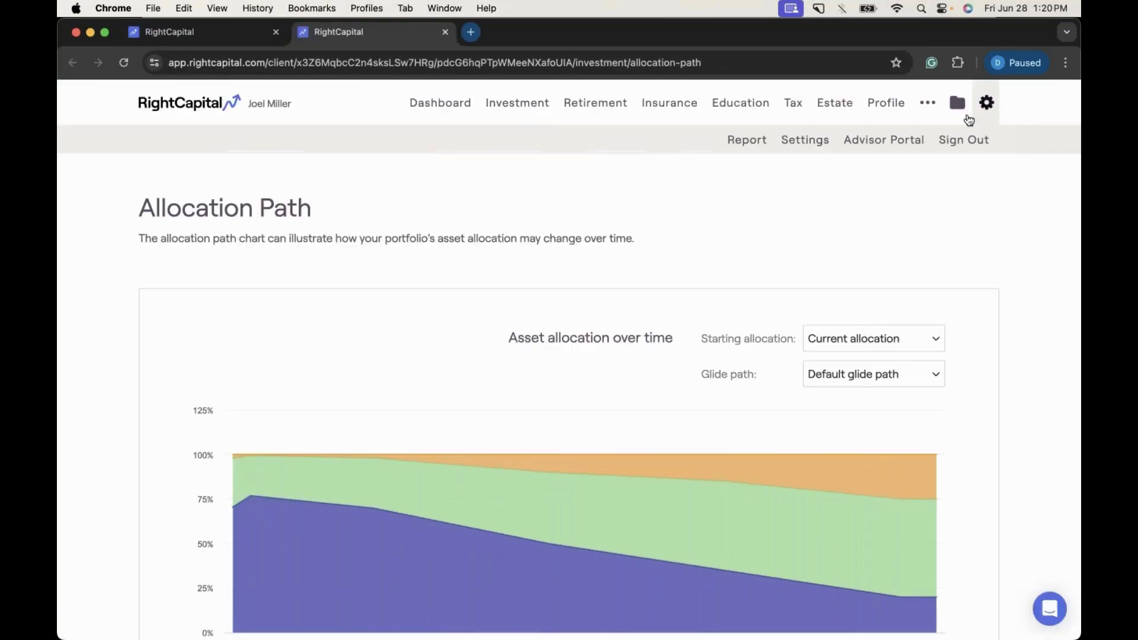
left_click(805, 142)
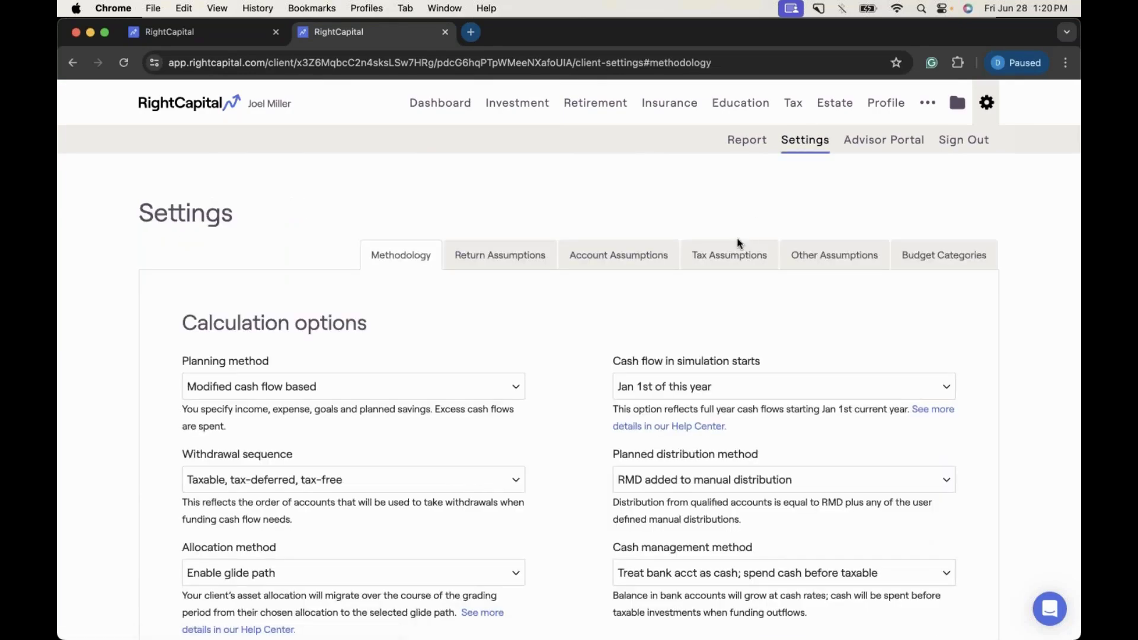
scroll(536, 442, "down", 5)
scroll(536, 439, "down", 2)
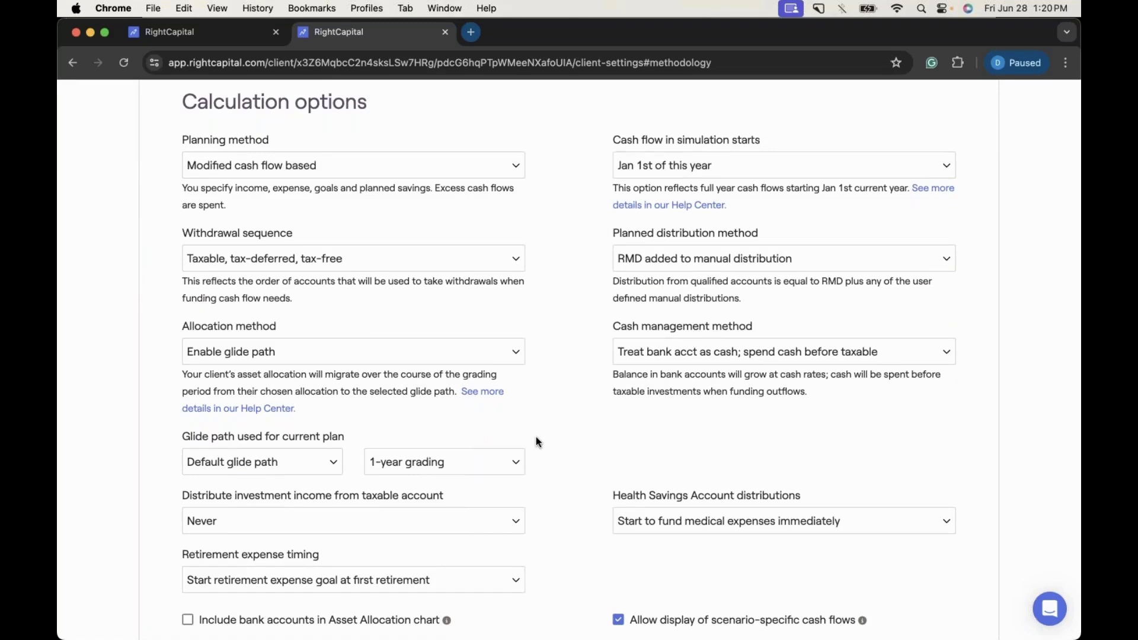
left_click(429, 466)
scroll(429, 464, "down", 10)
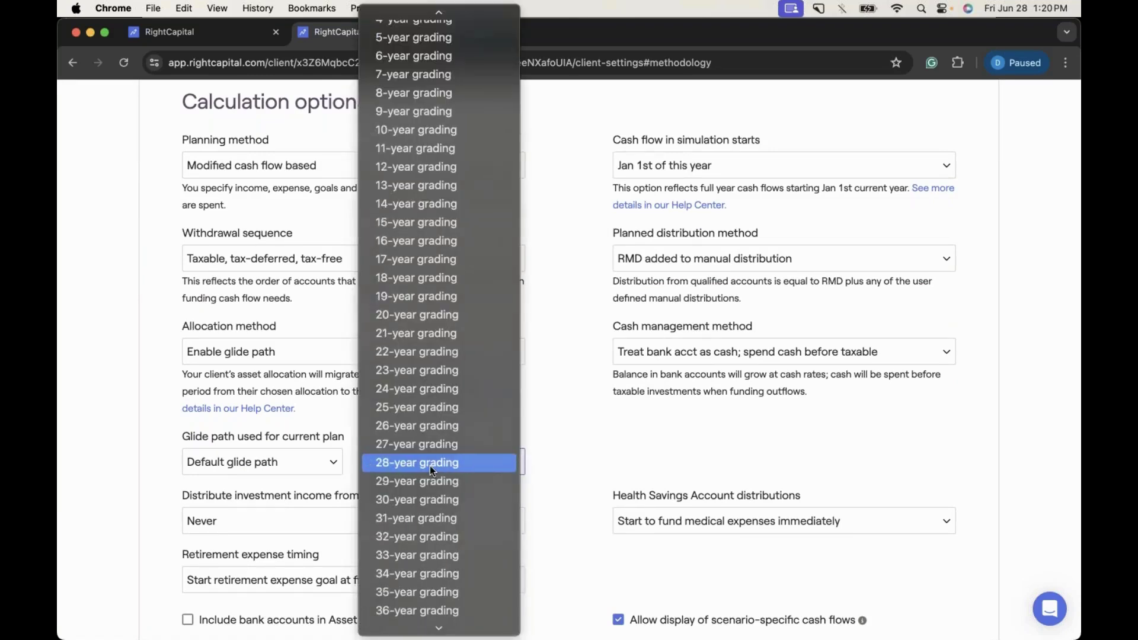
scroll(430, 504, "down", 4)
left_click(418, 622)
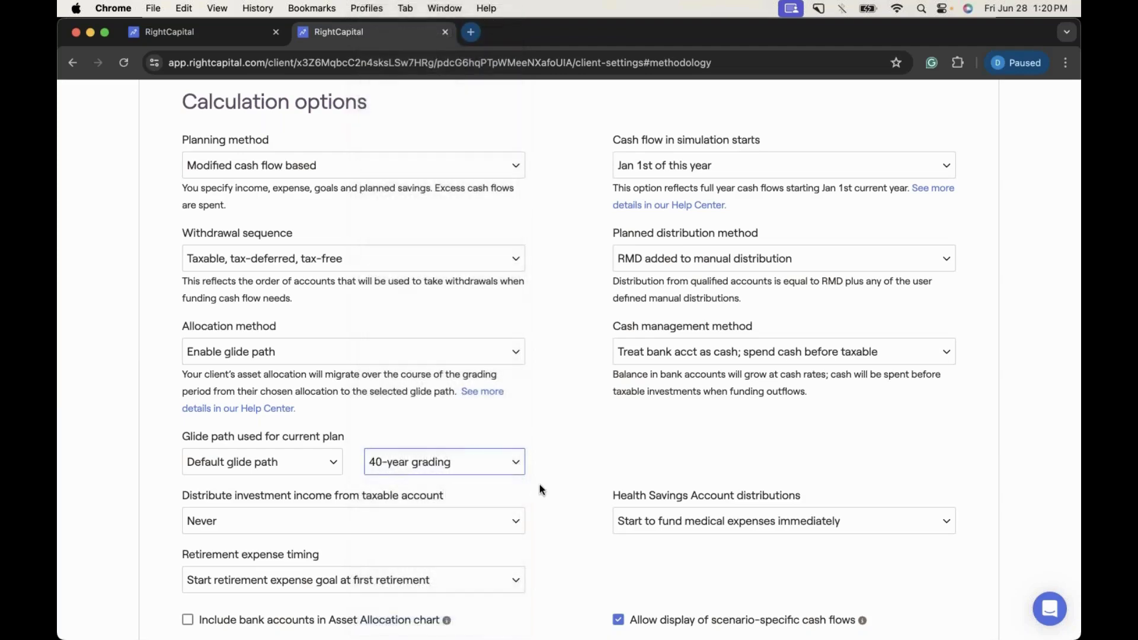
scroll(539, 485, "down", 4)
left_click(919, 570)
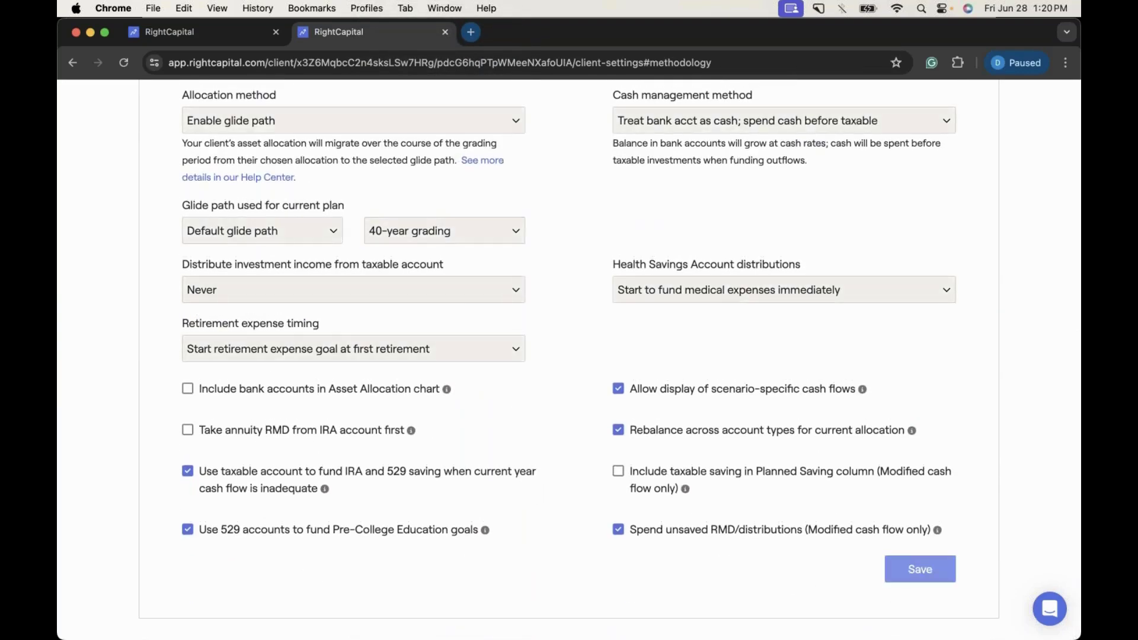
- Reopen the Allocation Path and compare the 40-year grading chart with the 1-year grading chart in the original browser tab
scroll(546, 432, "up", 5)
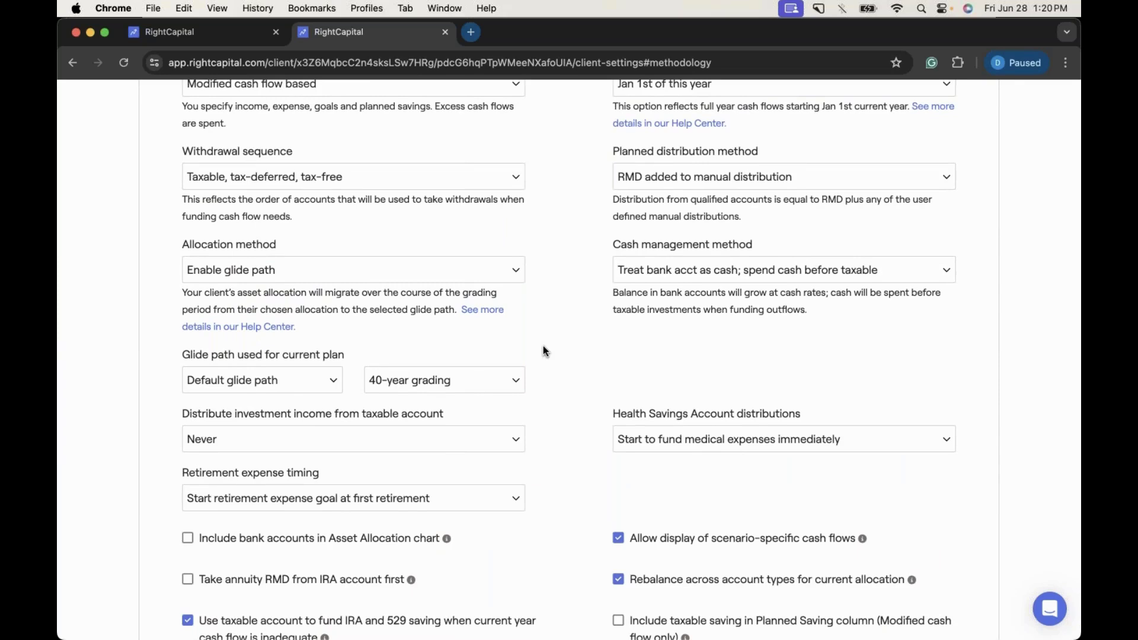
scroll(543, 346, "up", 5)
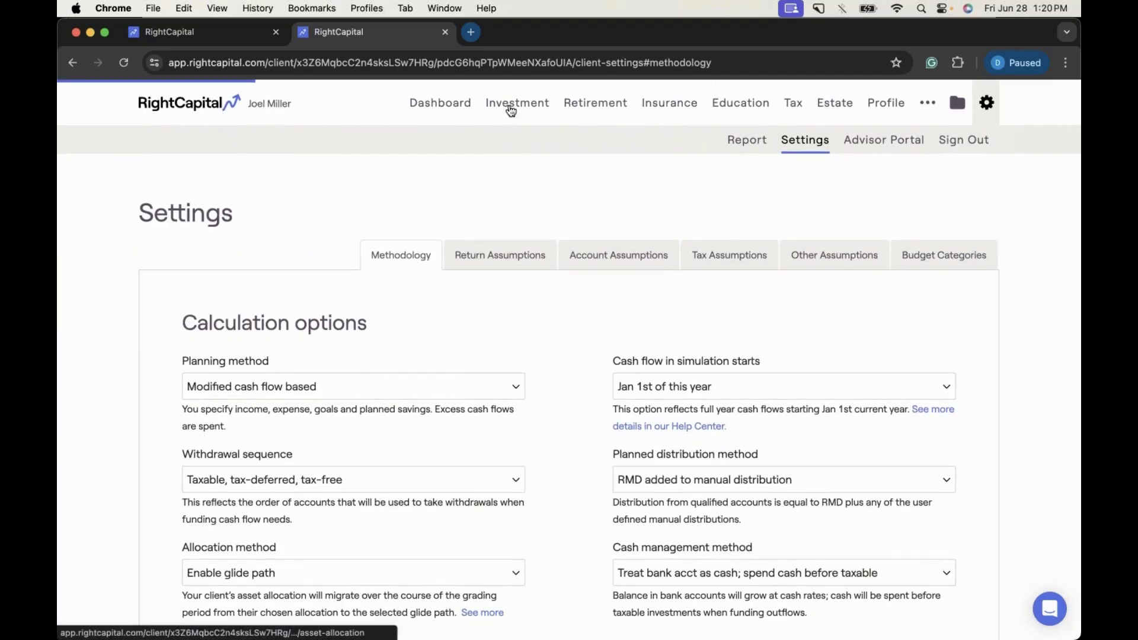
left_click(509, 109)
left_click(376, 142)
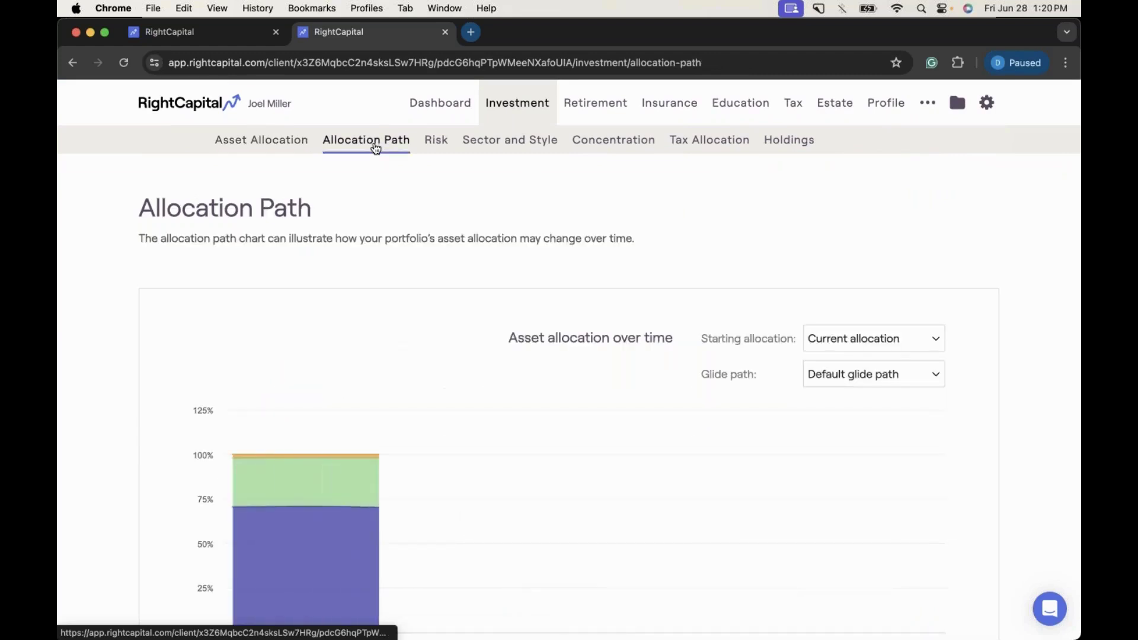
scroll(399, 184, "down", 1)
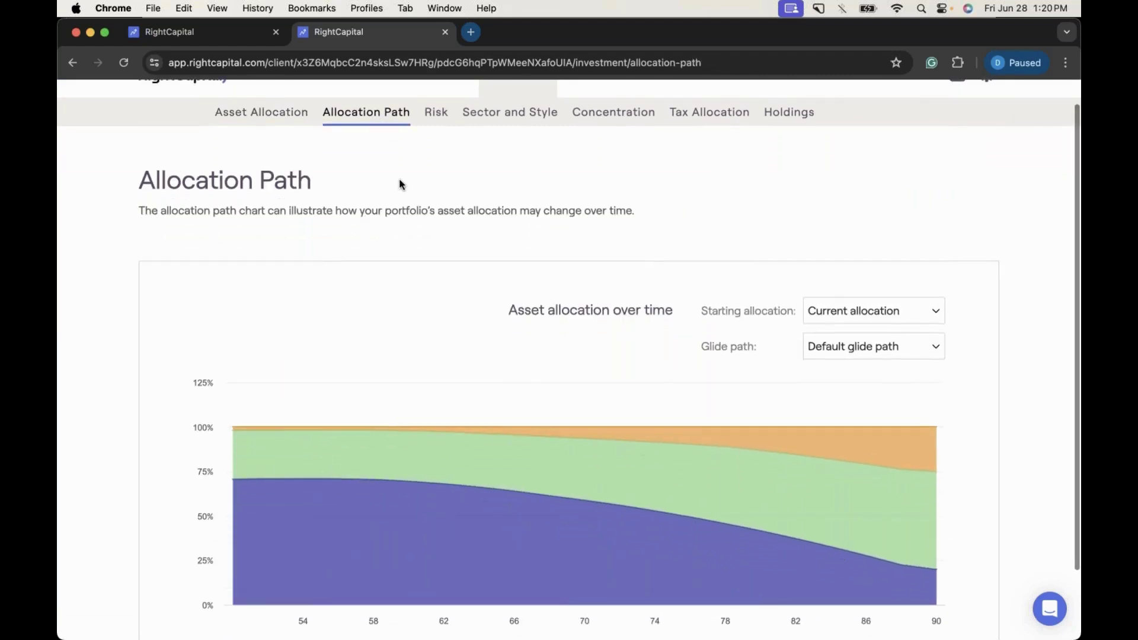
scroll(400, 184, "up", 1)
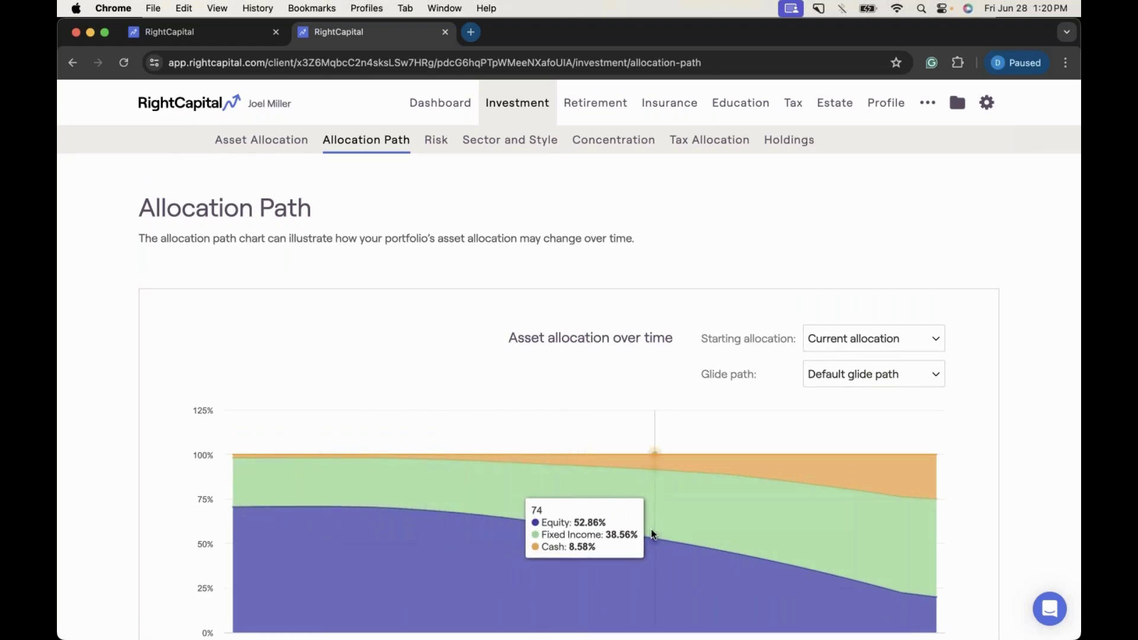
left_click(227, 42)
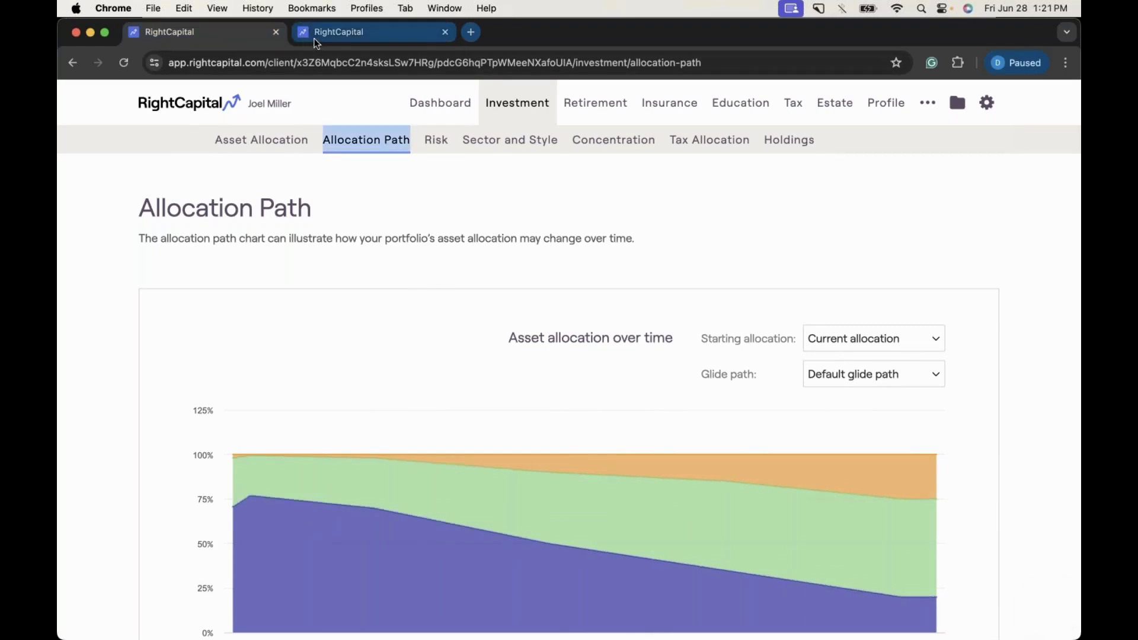
- Switch between the two browser tabs to compare the allocation charts for 1-year and 40-year grading
left_click(317, 41)
left_click(228, 34)
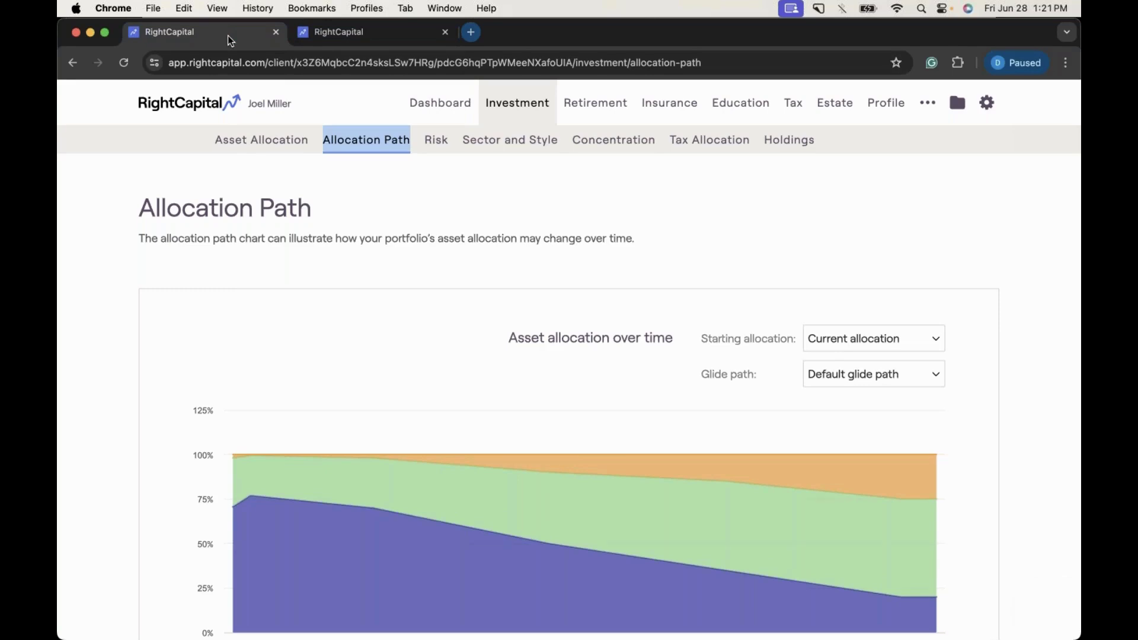
left_click(361, 34)
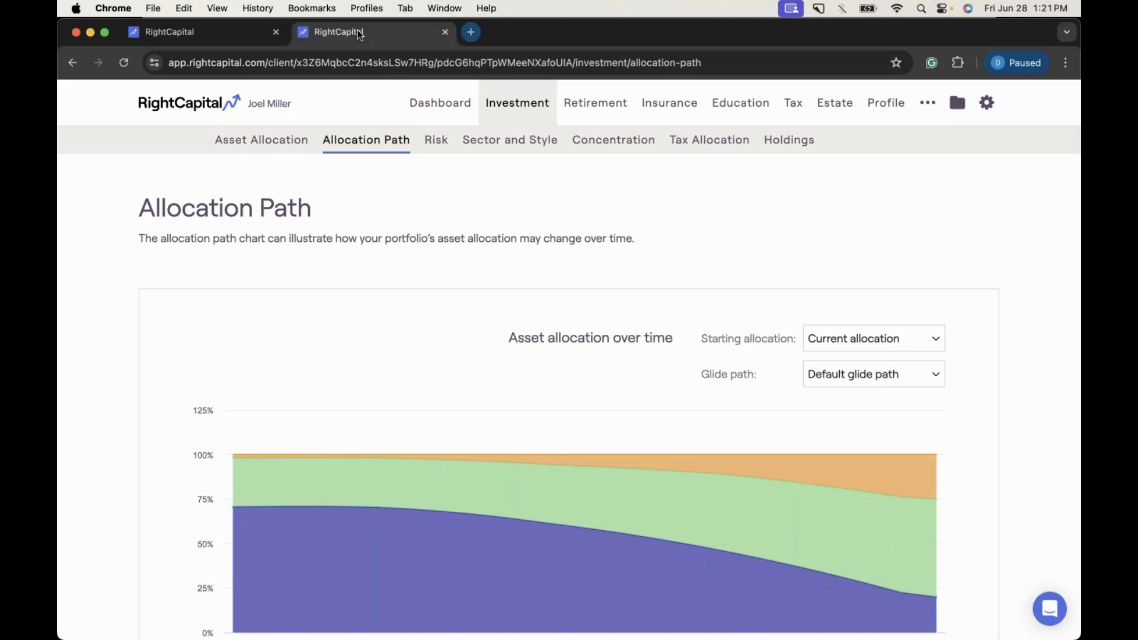
left_click(254, 31)
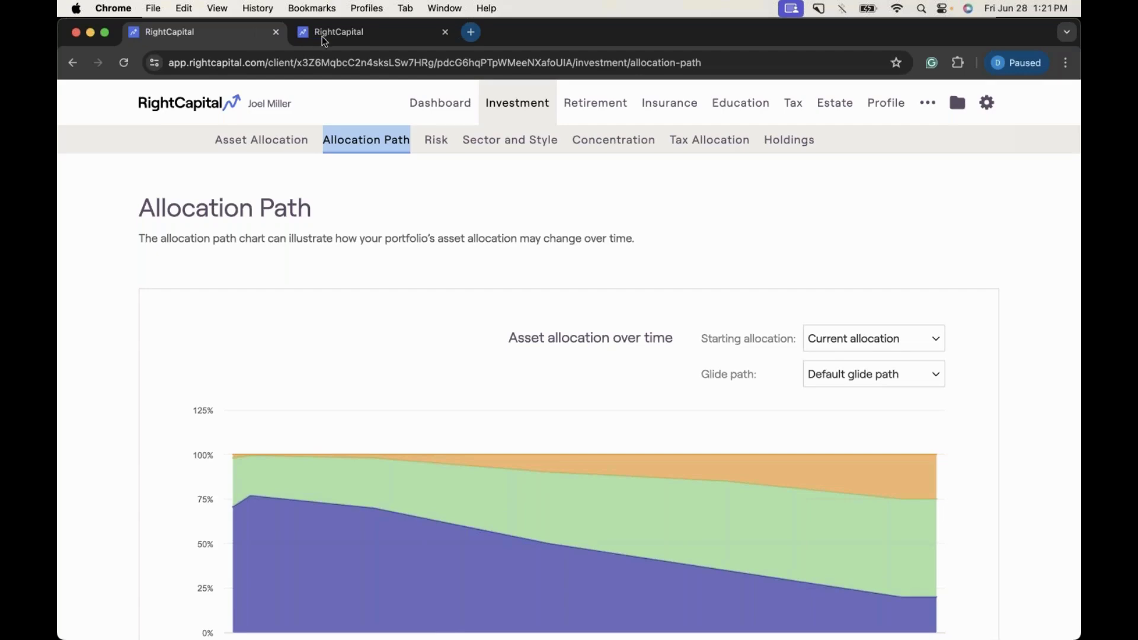
left_click(337, 35)
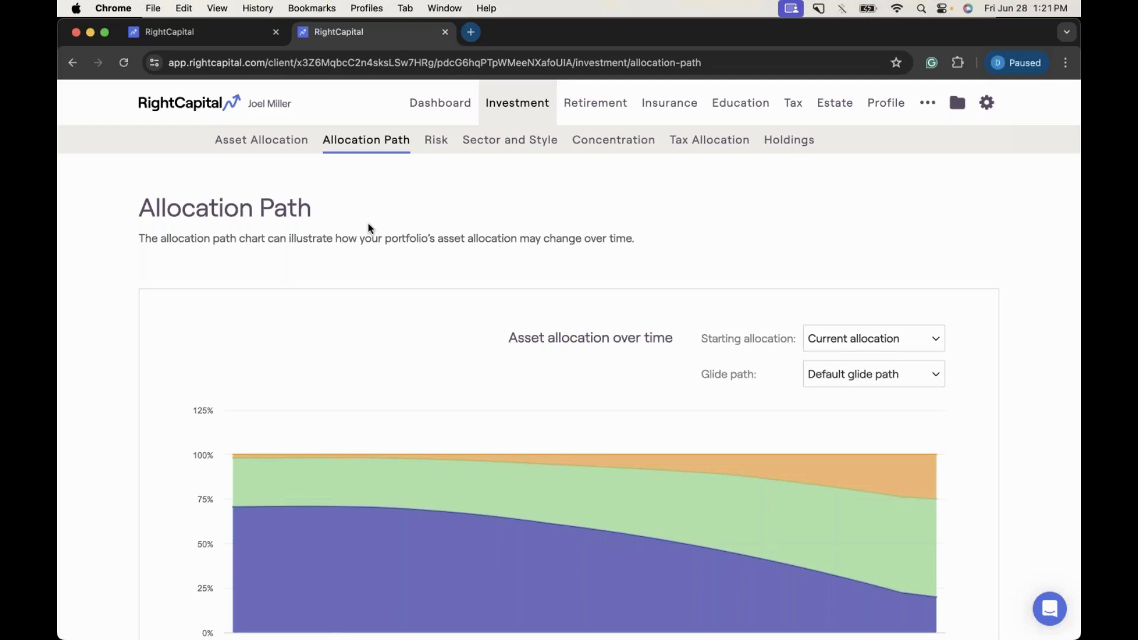
- Leave the client plan for the advisor portal, keeping one browser tab, and review the list of model portfolios
left_click(198, 104)
left_click(275, 32)
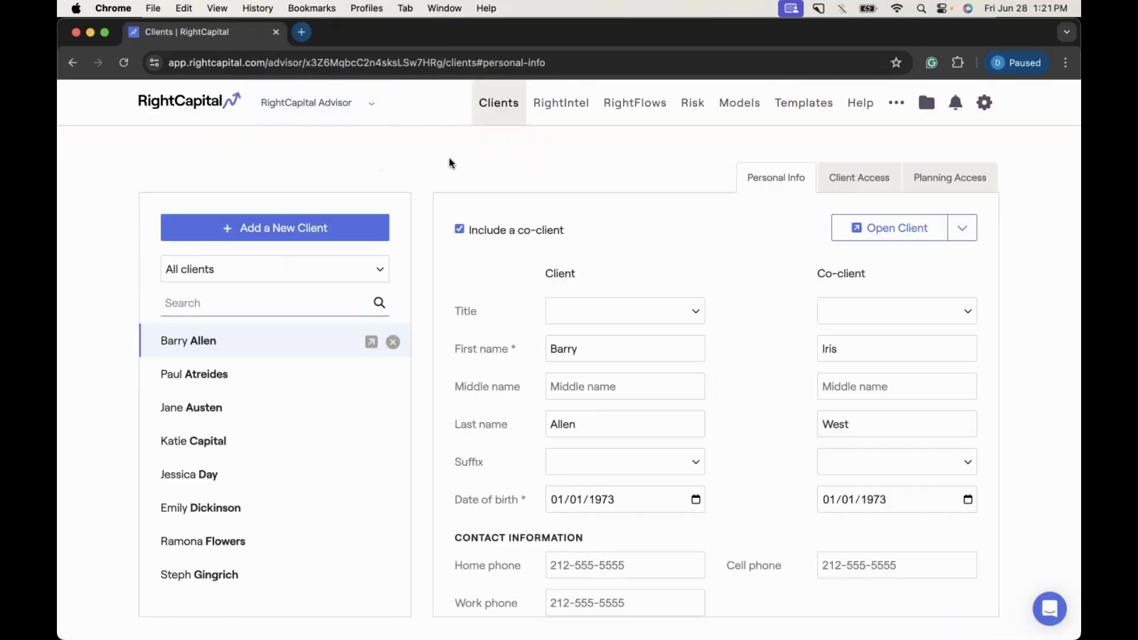
left_click(741, 106)
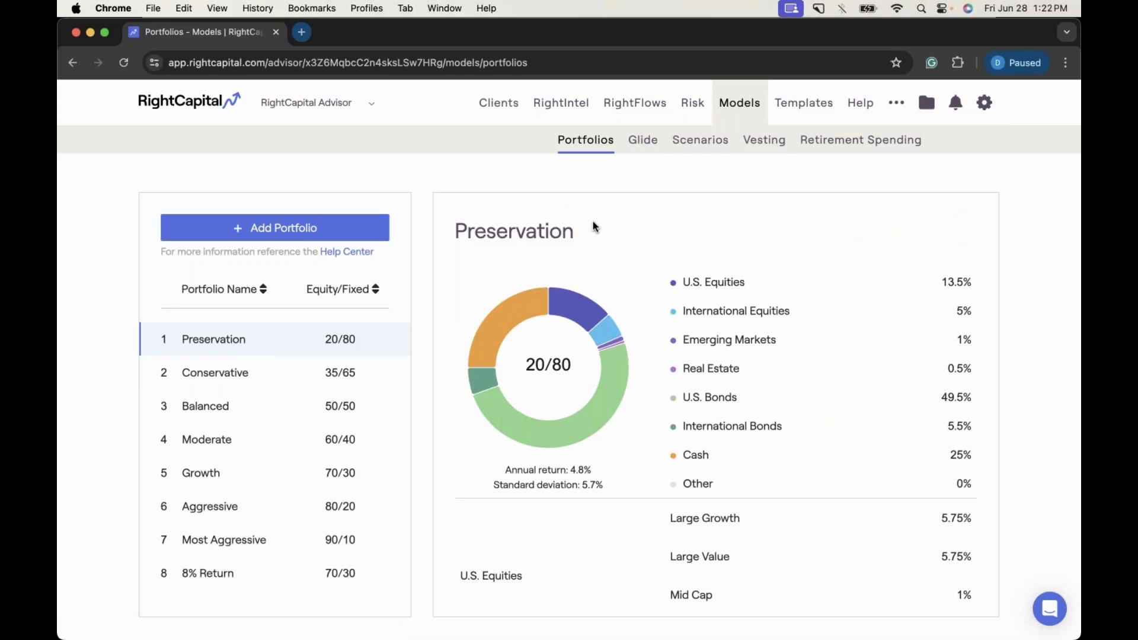
scroll(284, 454, "down", 2)
scroll(285, 454, "down", 2)
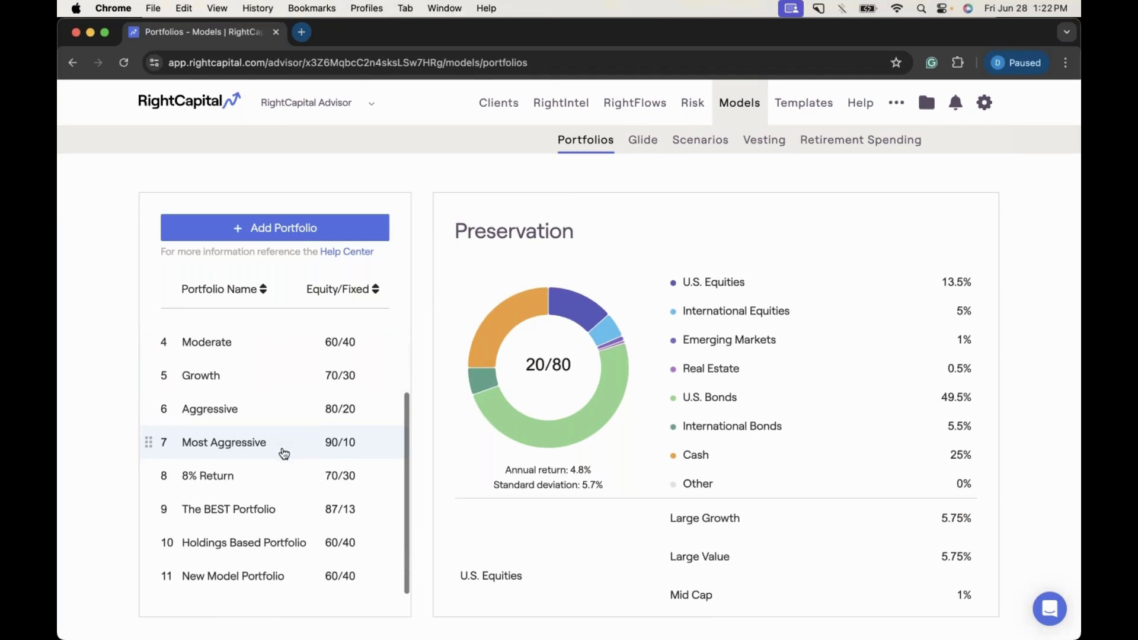
scroll(284, 454, "up", 4)
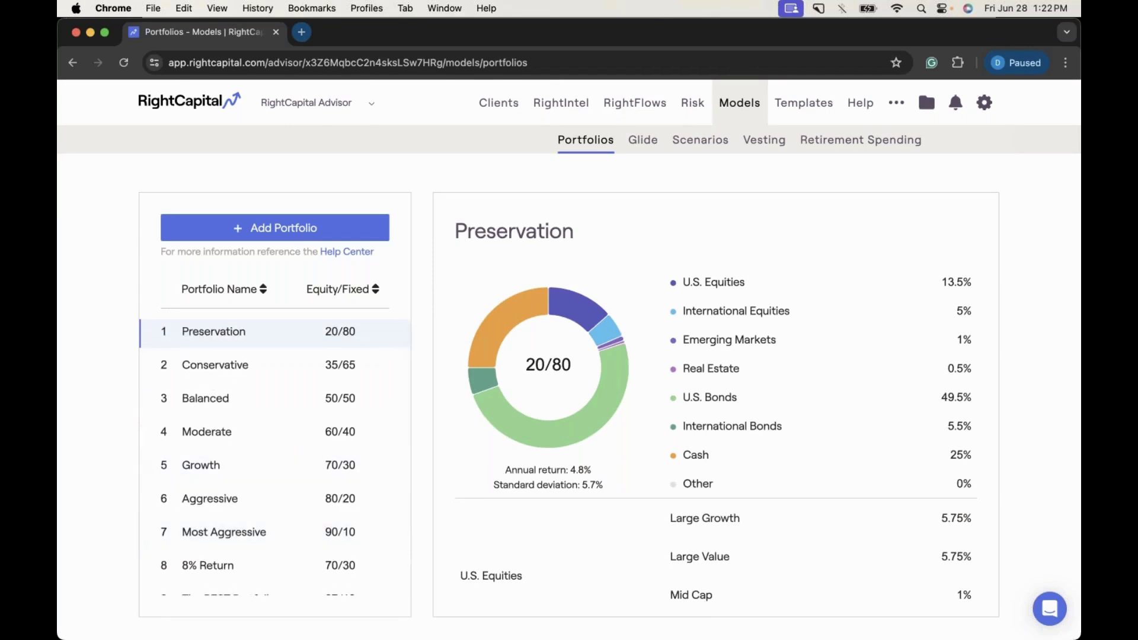
- Add a new model portfolio and review its model type and asset class breakdown
left_click(343, 234)
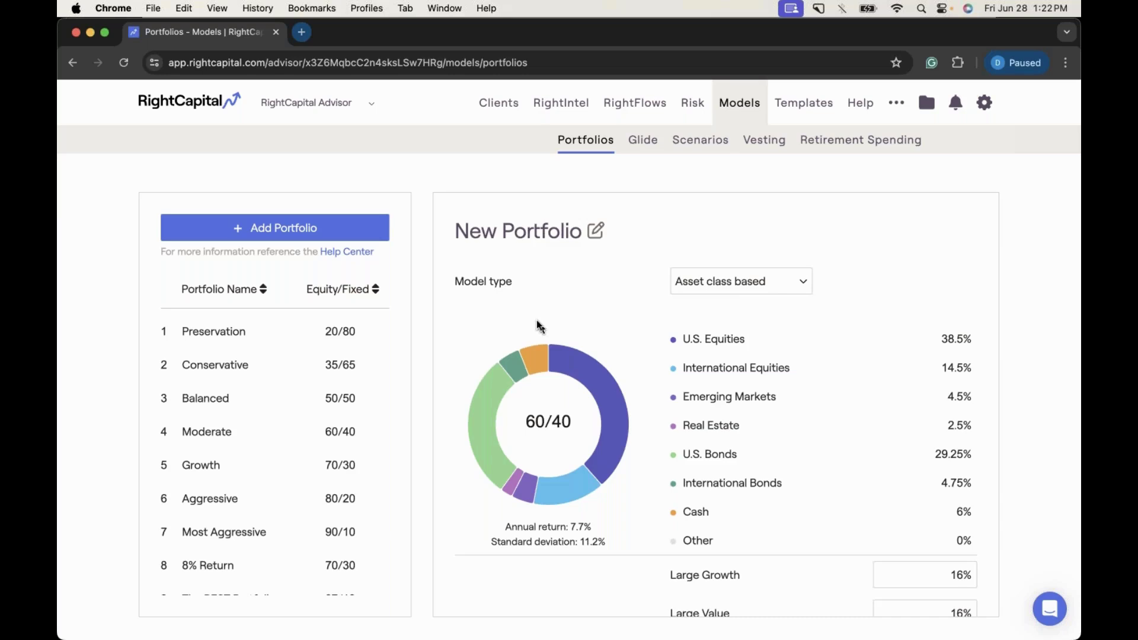
left_click_drag(450, 282, 531, 286)
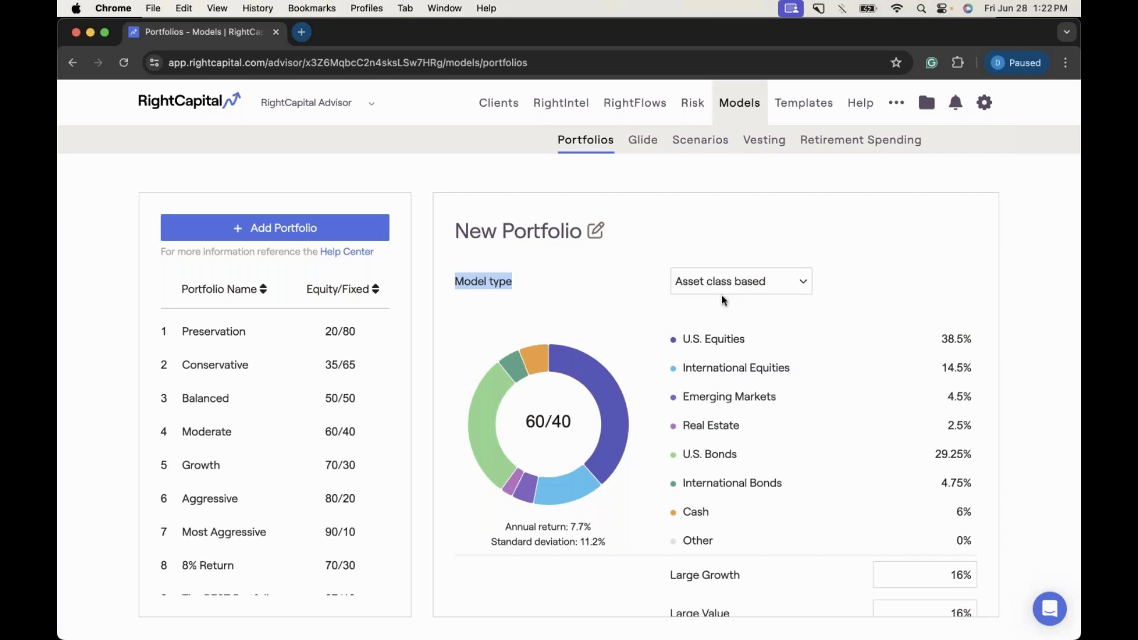
left_click(737, 313)
scroll(737, 313, "down", 4)
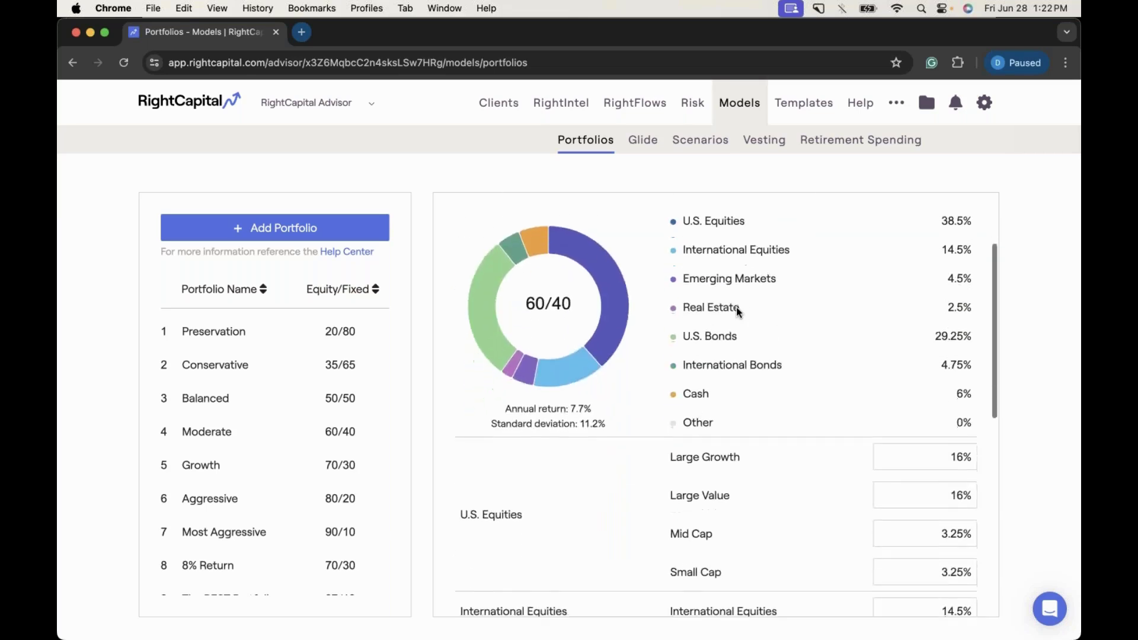
scroll(737, 312, "up", 3)
scroll(737, 312, "down", 1)
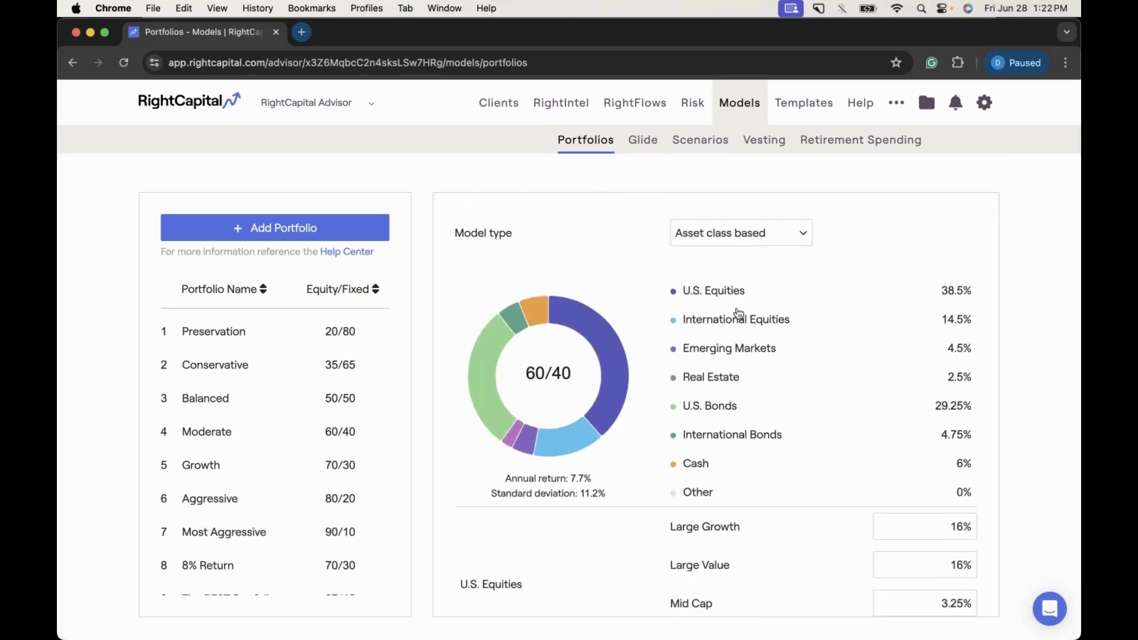
scroll(766, 334, "down", 3)
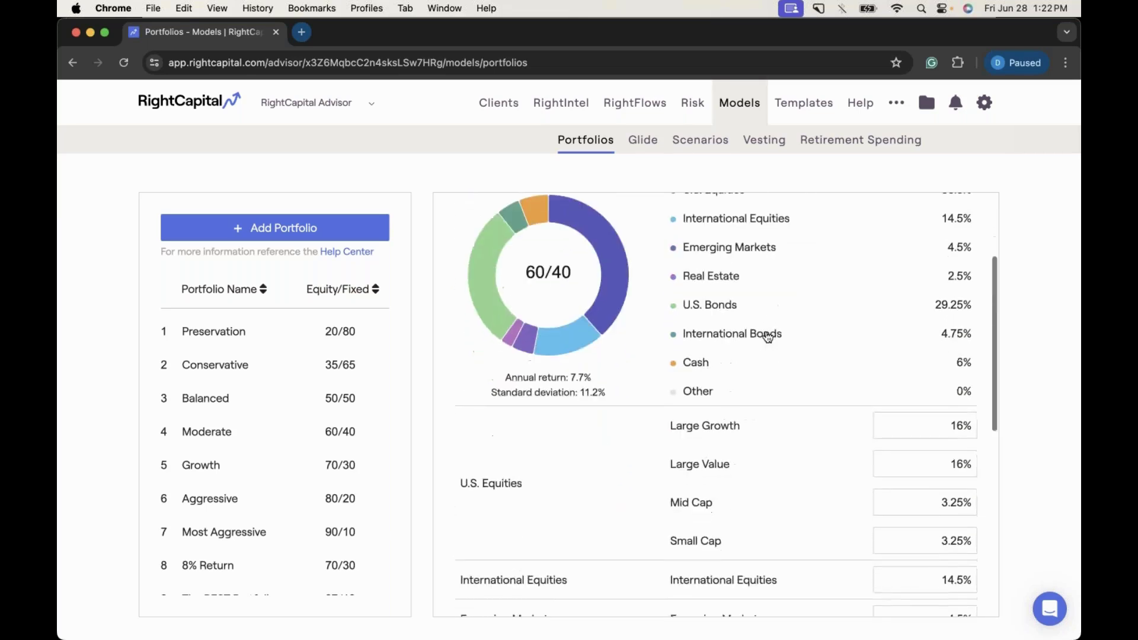
- Set the new portfolio's Large Growth to 20% and Large Value to 12%, and save the allocation
left_click(905, 359)
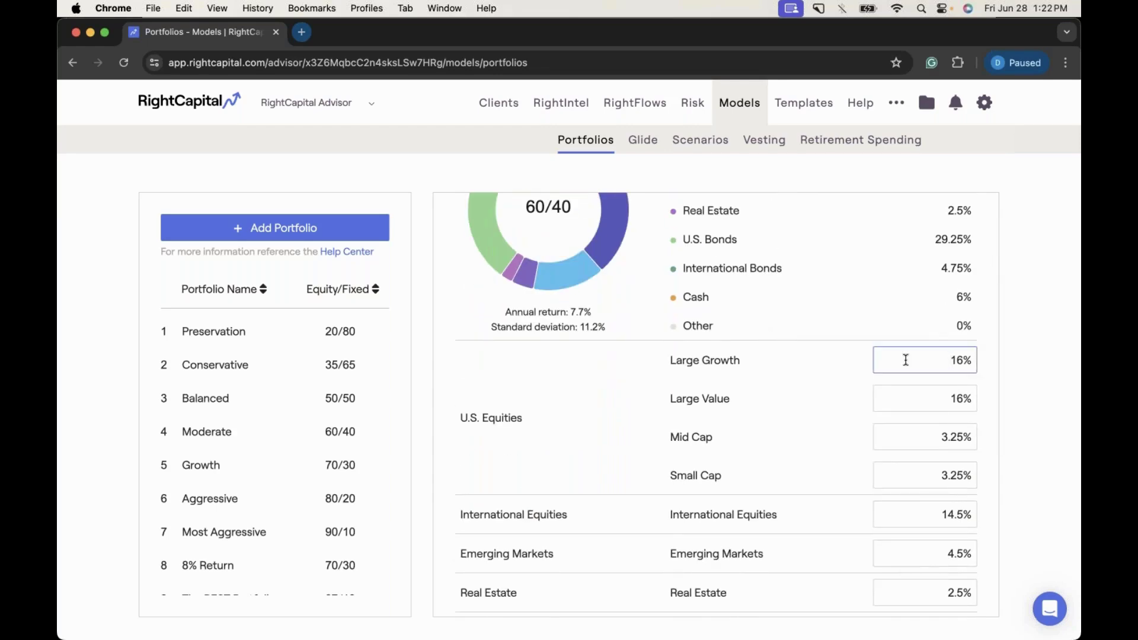
key("super+a")
type("20")
left_click(934, 395)
key("super+a")
type("12")
left_click(807, 396)
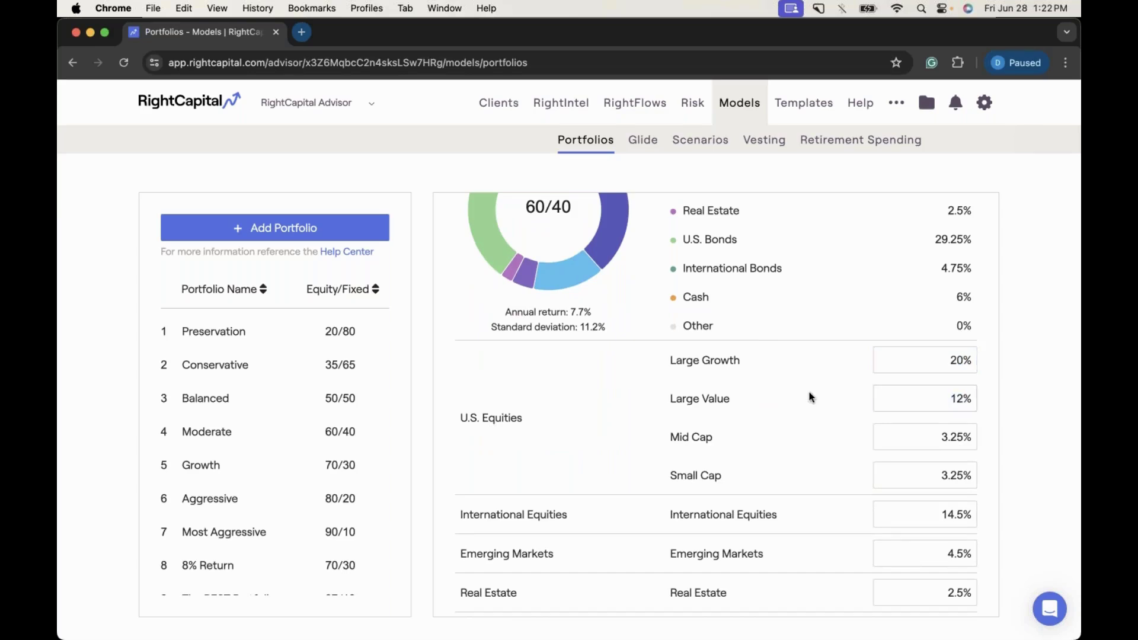
scroll(807, 396, "down", 6)
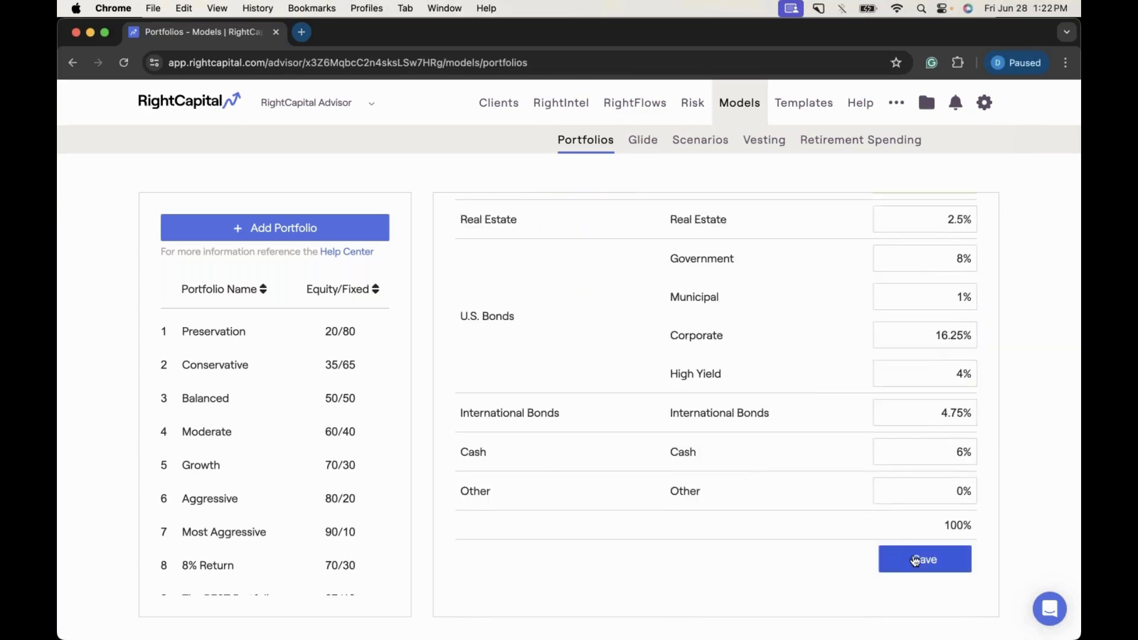
left_click(916, 560)
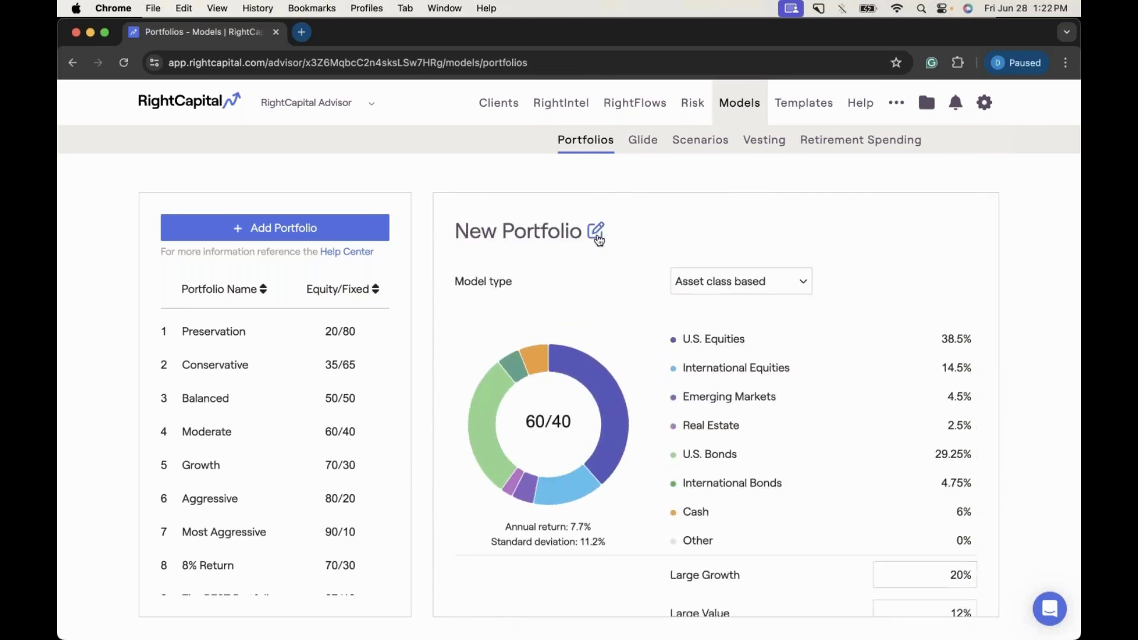
- Rename the new portfolio as Custom 60/40 Portfolio
left_click(597, 231)
left_click_drag(501, 232, 432, 238)
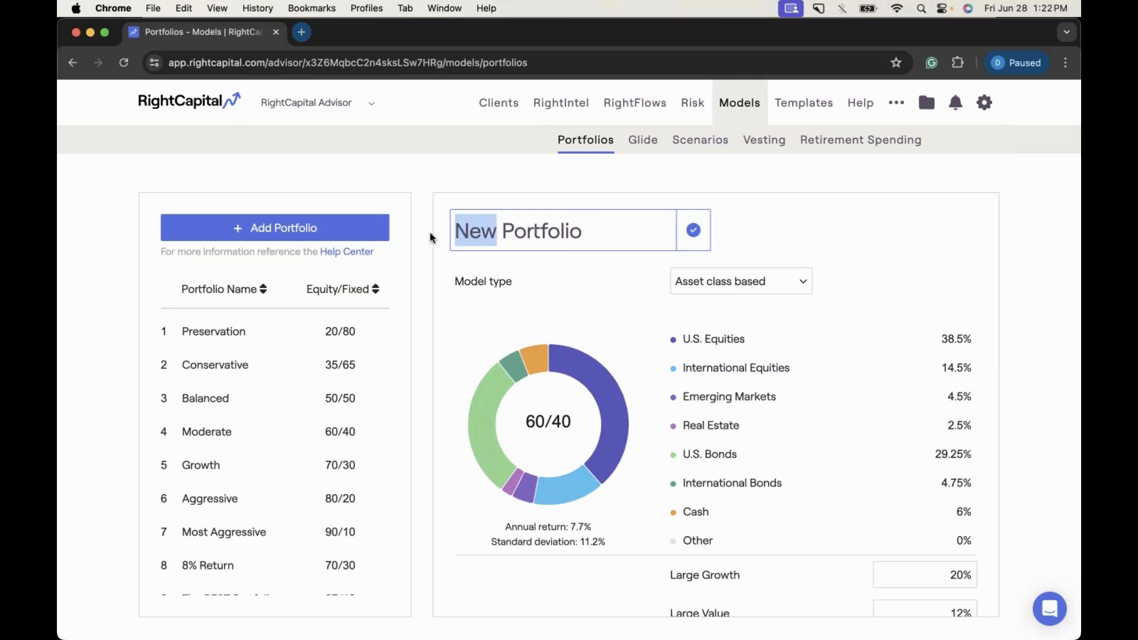
type("Custom 6")
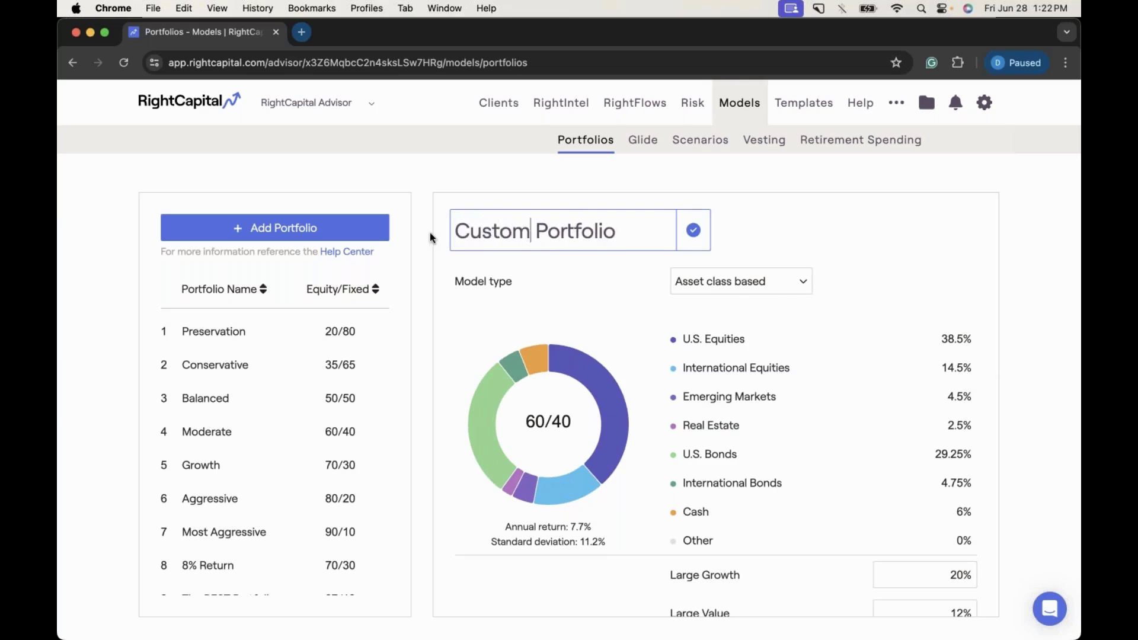
type("0/40")
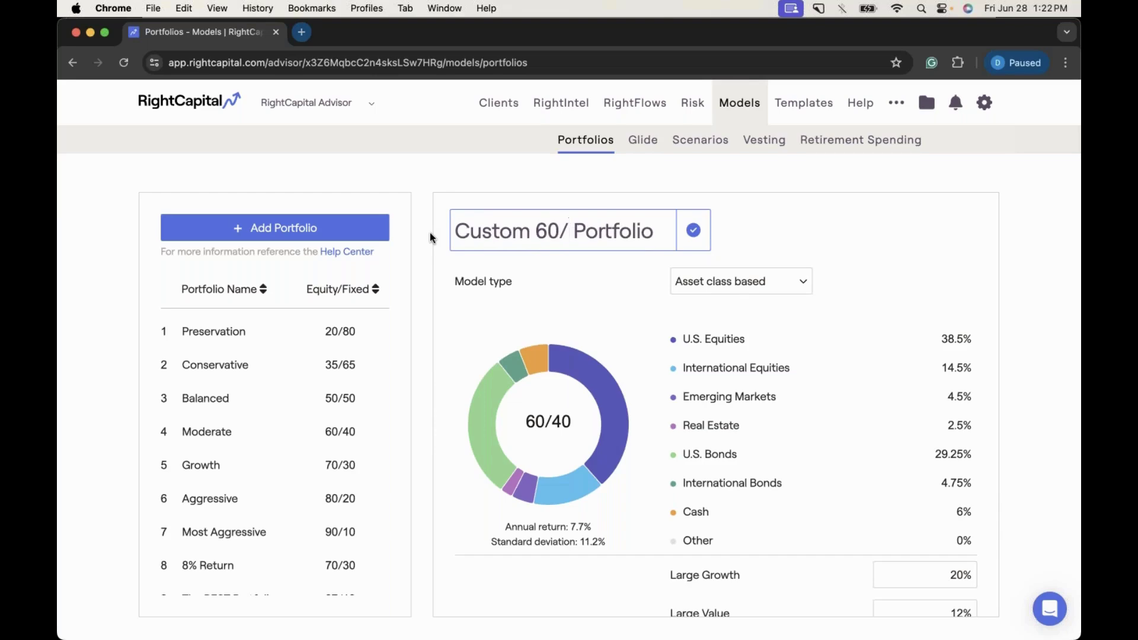
key("Return")
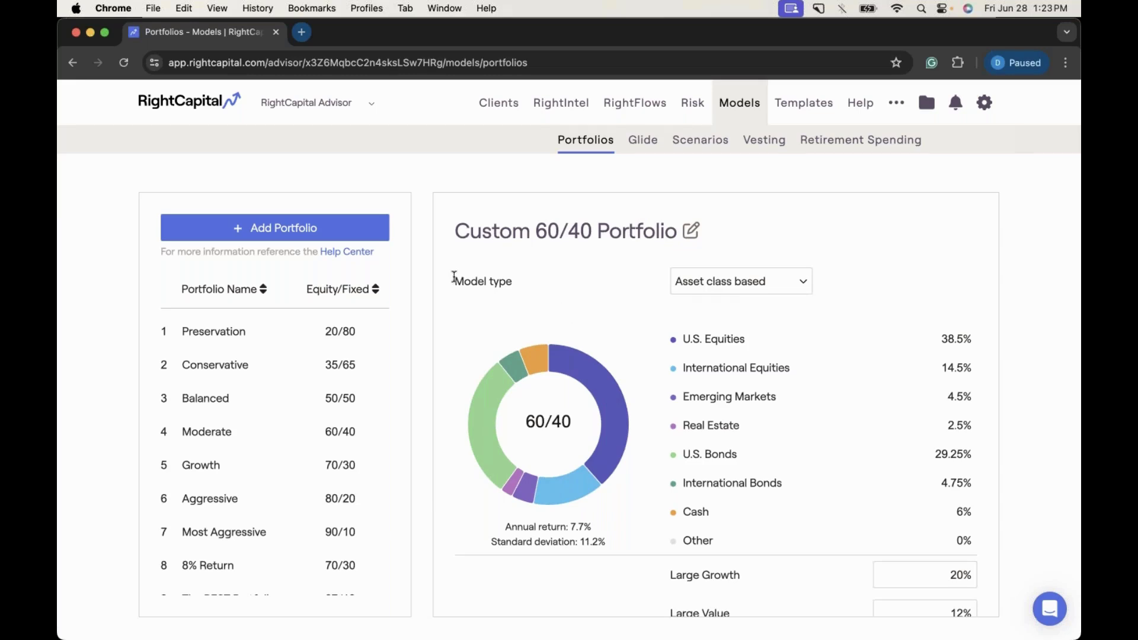
- Switch the Custom 60/40 Portfolio's model type to holdings based, accepting the deletion of its existing details
left_click(744, 288)
left_click(753, 303)
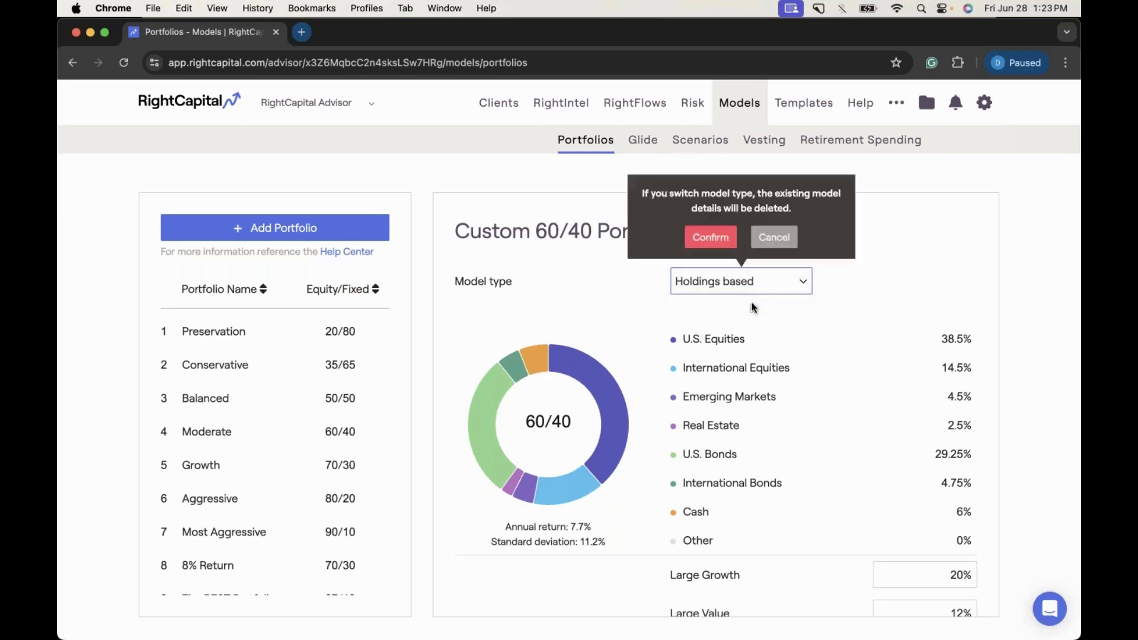
left_click(707, 237)
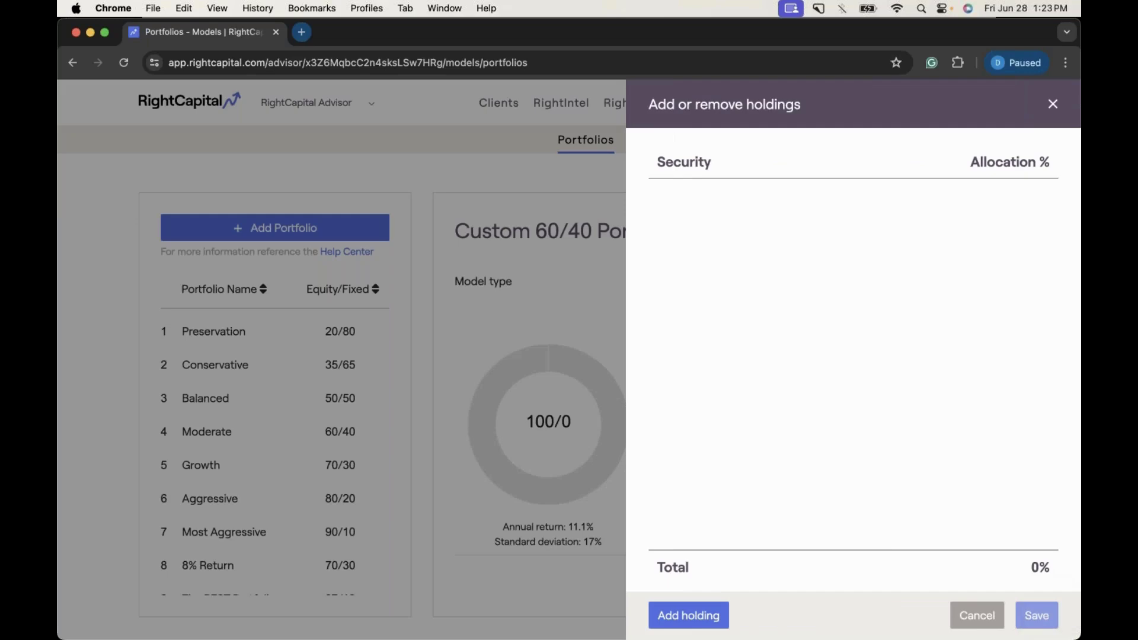
- Add GOOG (Alphabet Inc) as a holding with a 100% allocation and save the portfolio's holdings
left_click(688, 616)
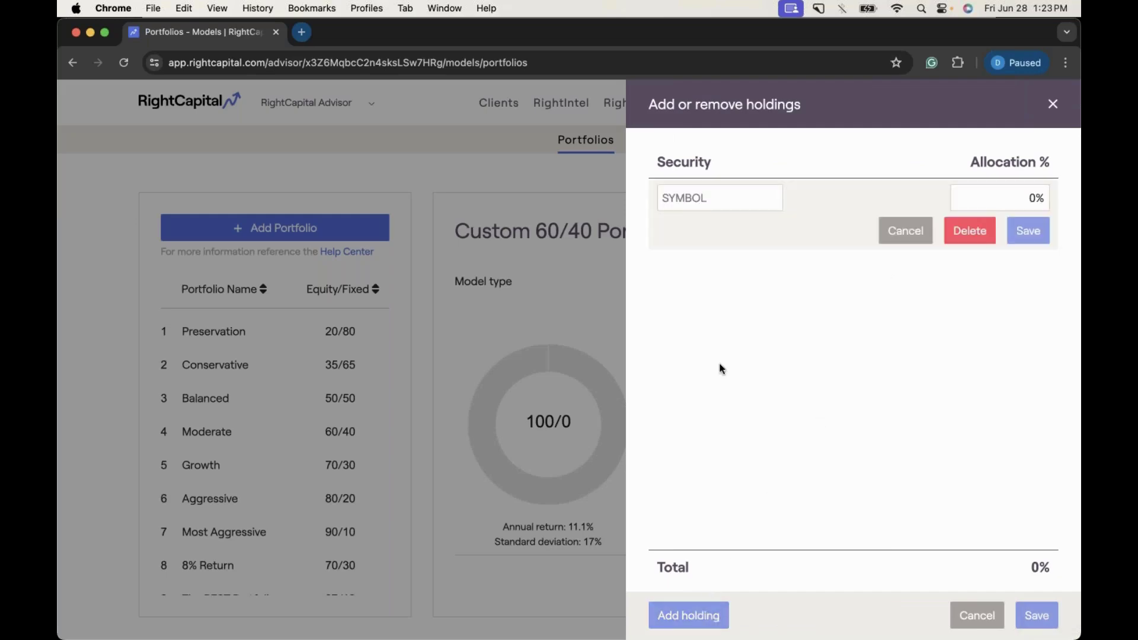
left_click(689, 202)
type("GOOG")
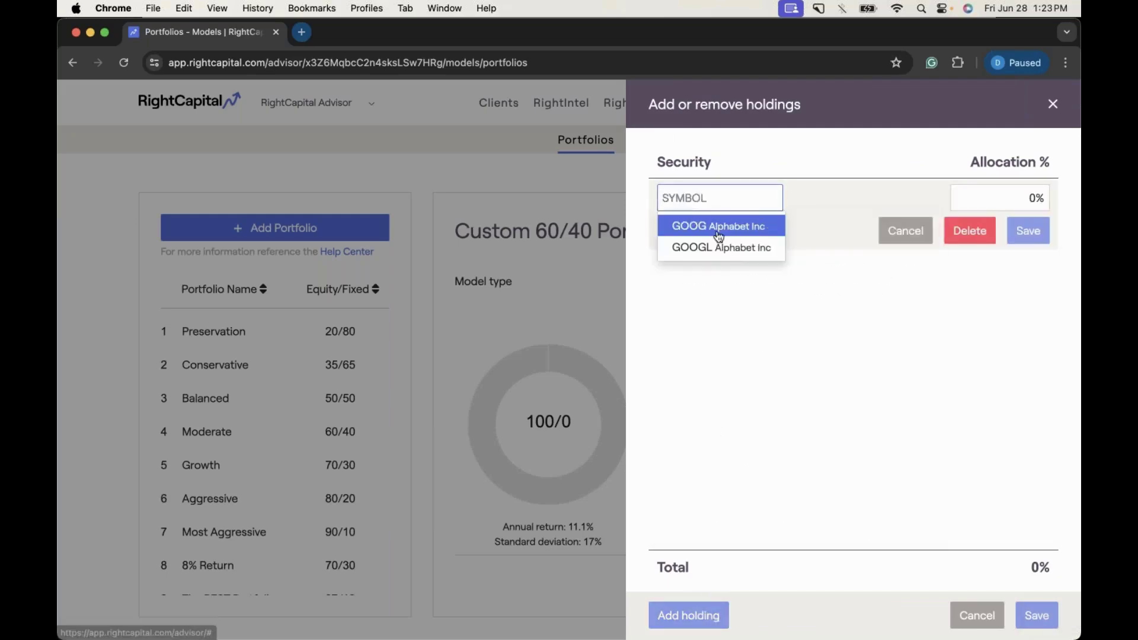
left_click(718, 224)
left_click(1018, 197)
type("100")
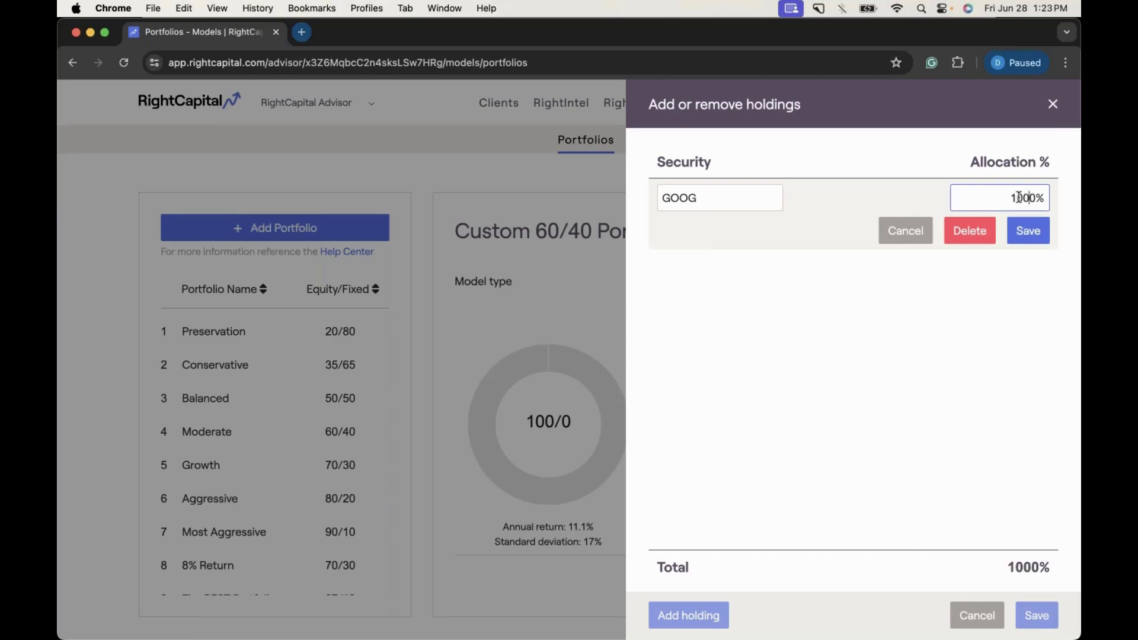
key("Delete")
left_click(1035, 232)
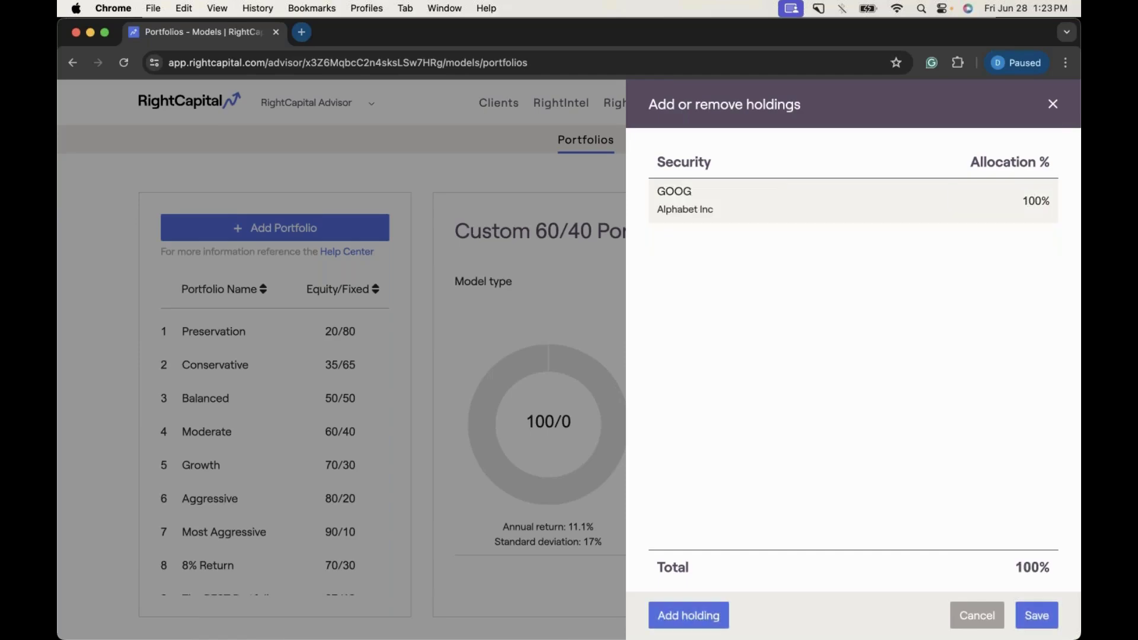
left_click(1040, 613)
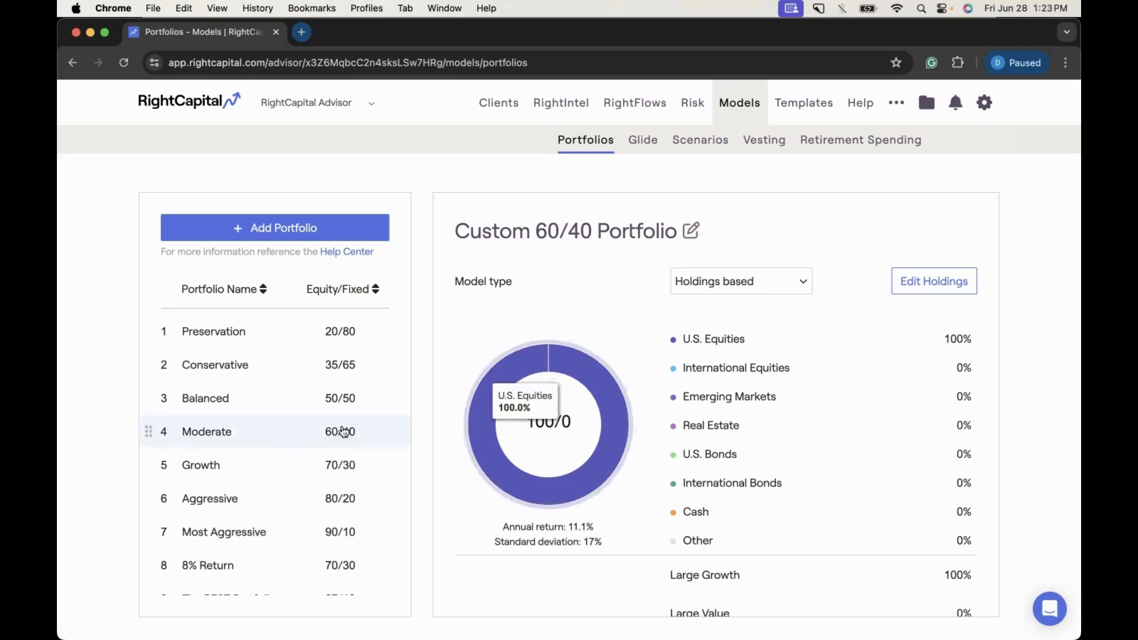
- Switch the Custom 60/40 Portfolio's model type back to asset class based, accepting the deletion of its holdings
scroll(272, 426, "down", 3)
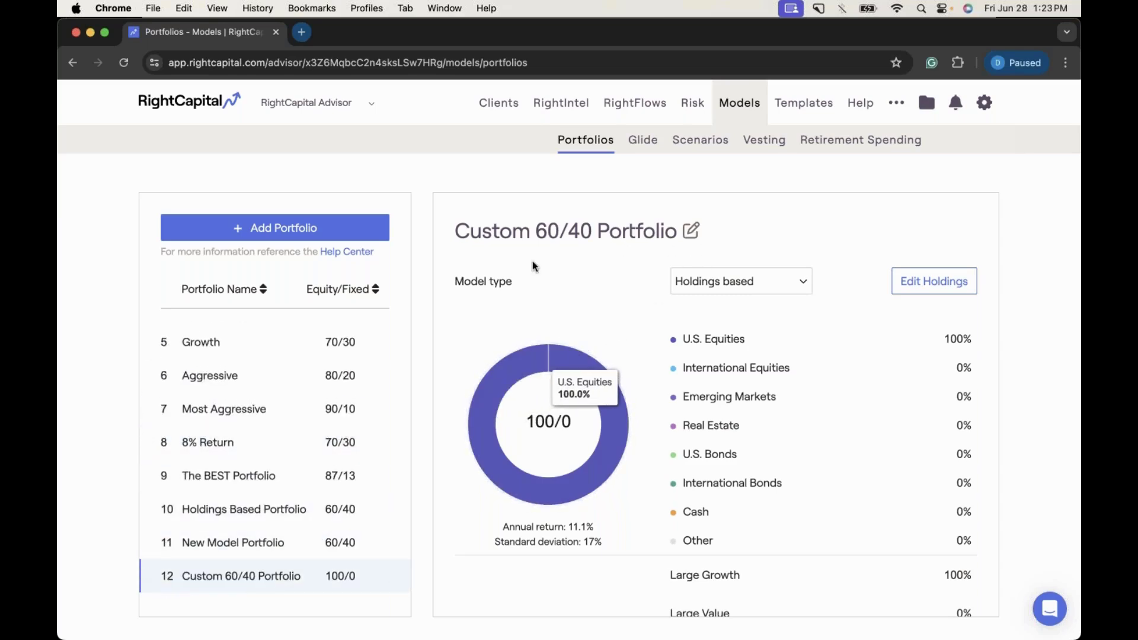
left_click(735, 277)
left_click(729, 264)
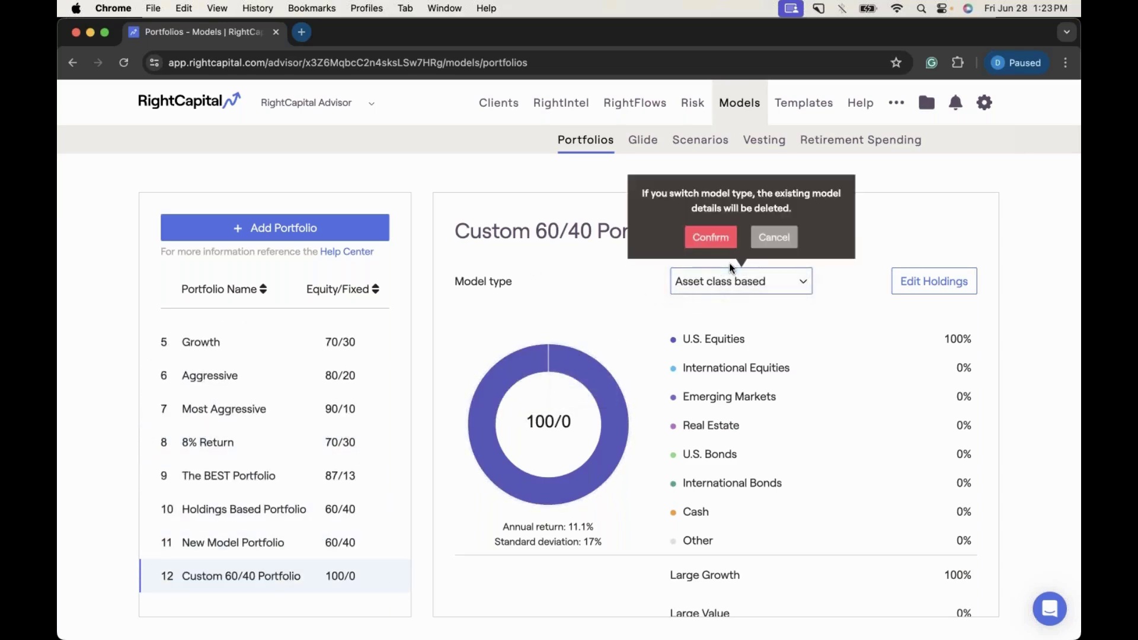
left_click(709, 237)
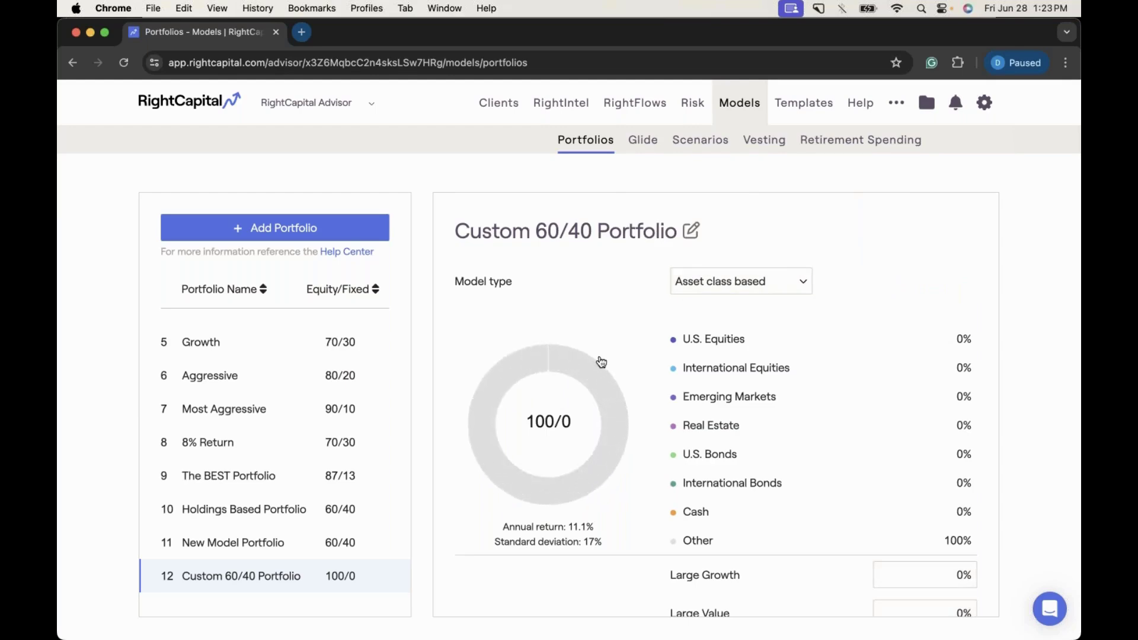
- Add another model portfolio and review its prefilled asset class percentages
left_click(374, 239)
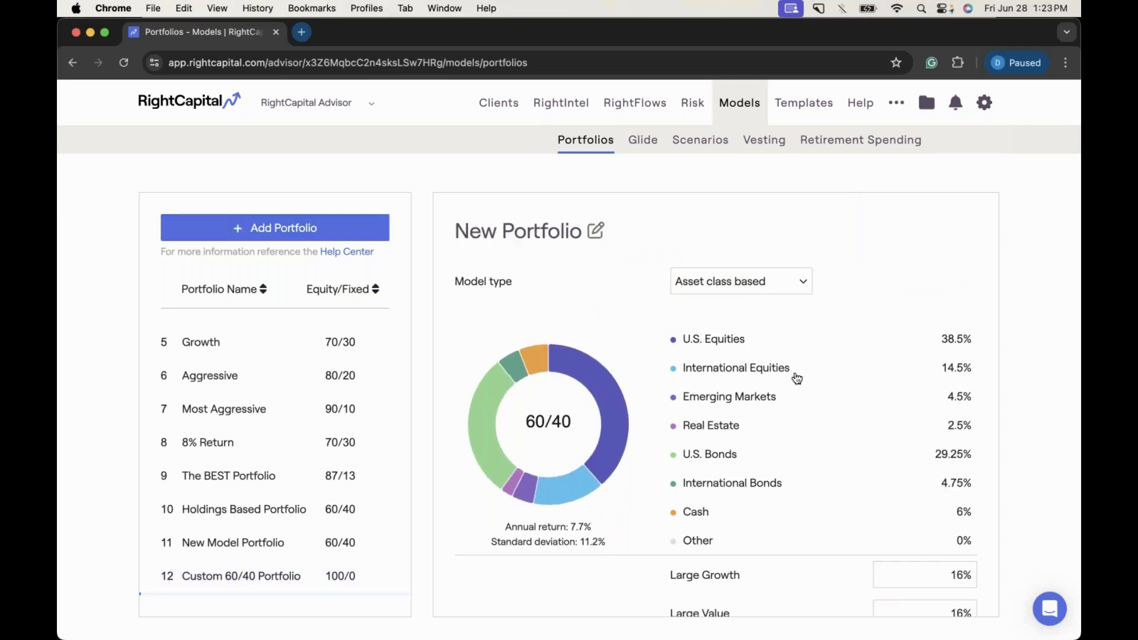
scroll(797, 378, "down", 5)
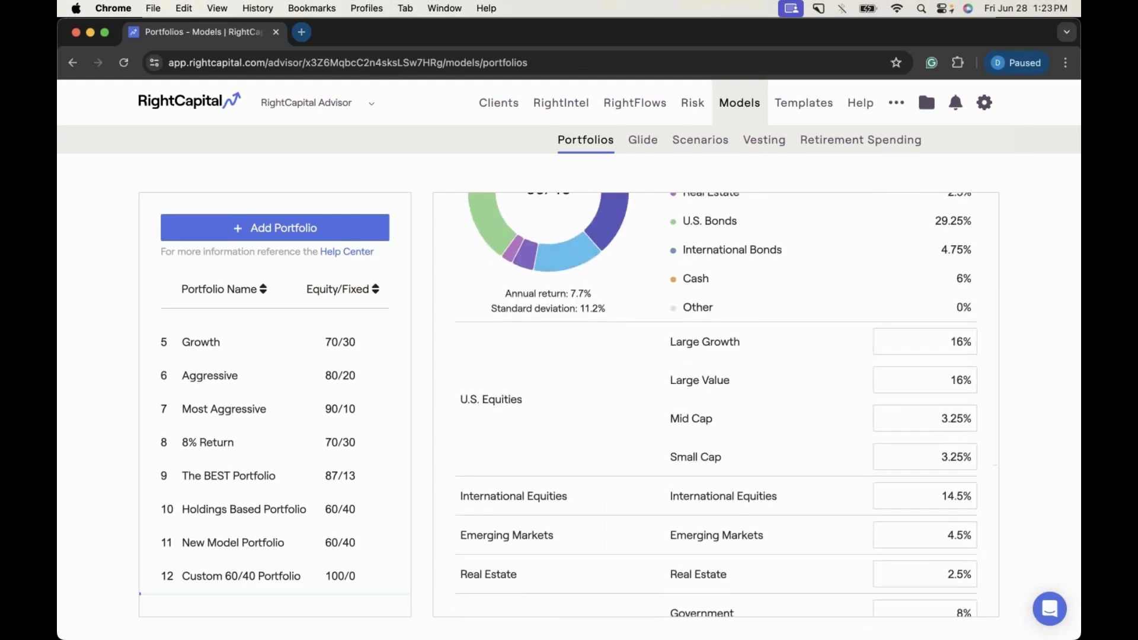
scroll(807, 372, "down", 1)
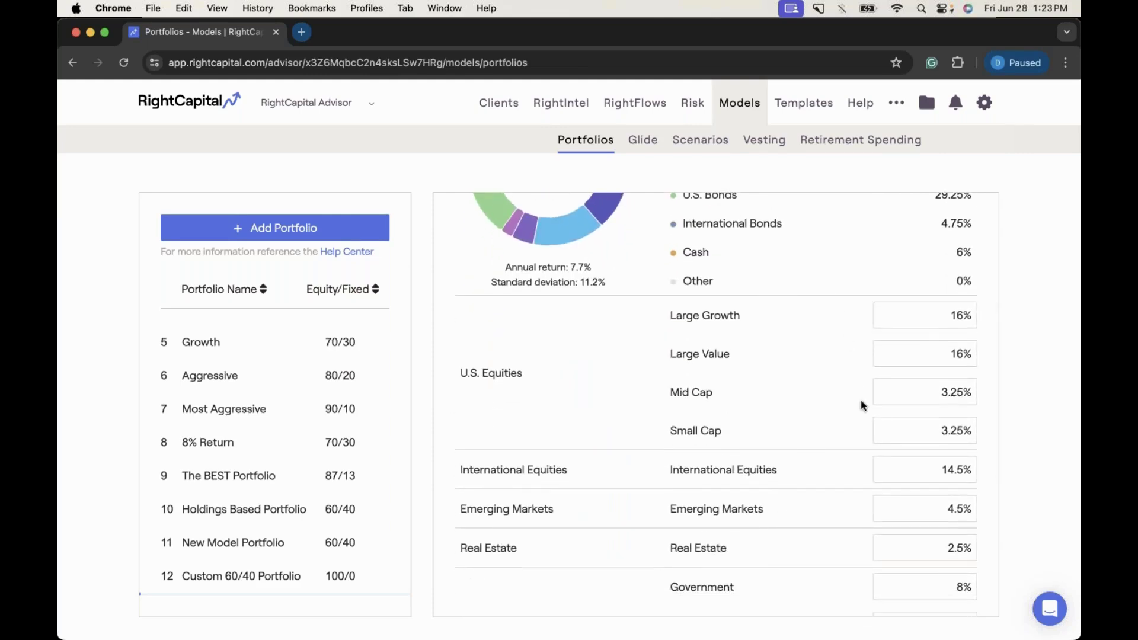
- Switch the newly added portfolio's model type to holdings based, accepting the deletion of its existing details
scroll(861, 400, "up", 5)
left_click(788, 282)
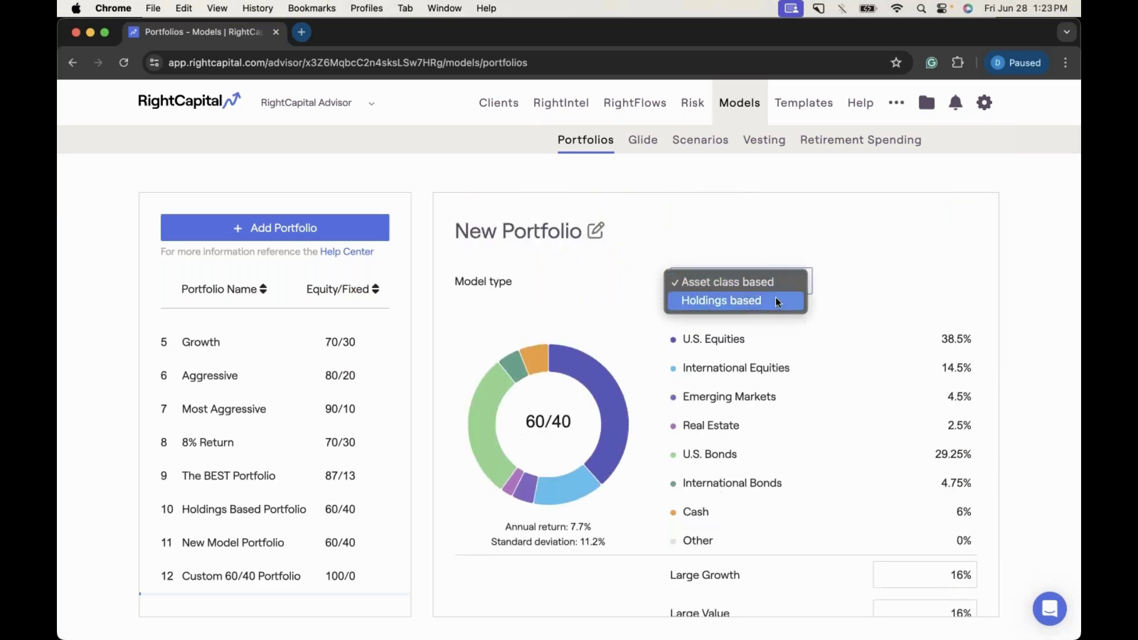
left_click(775, 301)
left_click(711, 236)
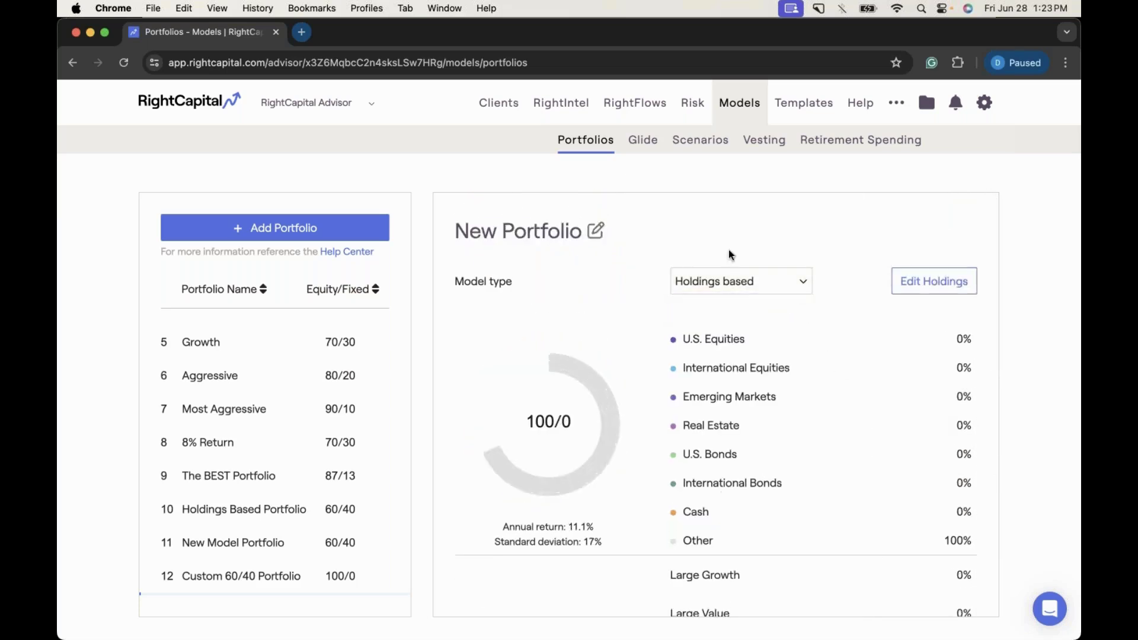
- Switch the newly added portfolio back to asset class based, accepting the deletion, and review its asset class fields
left_click(747, 277)
left_click(739, 264)
left_click(711, 235)
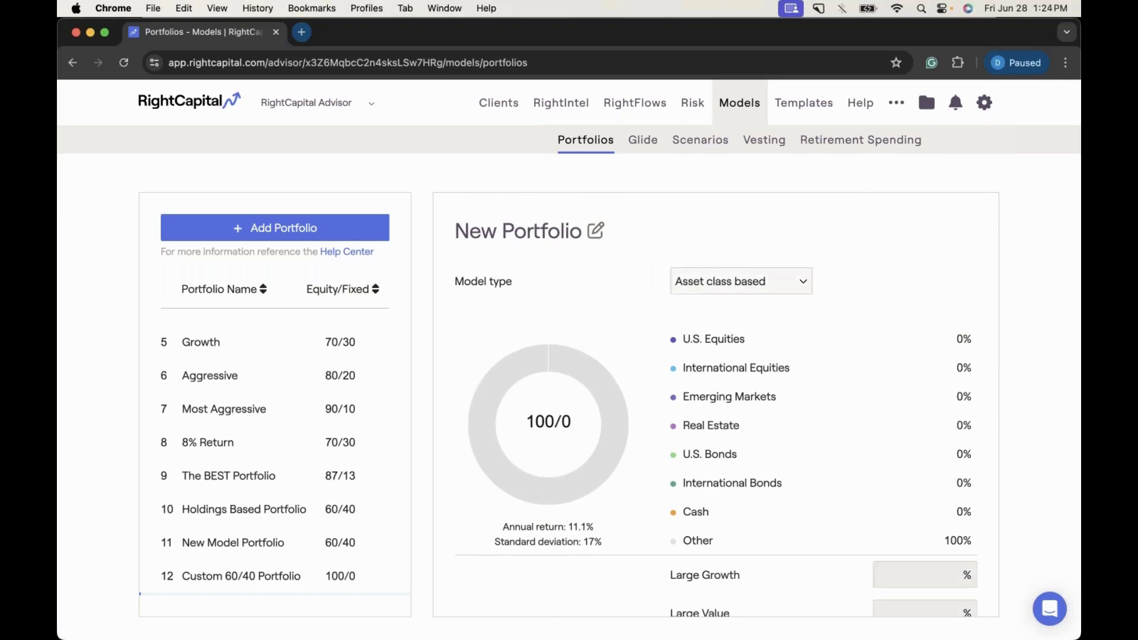
scroll(795, 394, "down", 5)
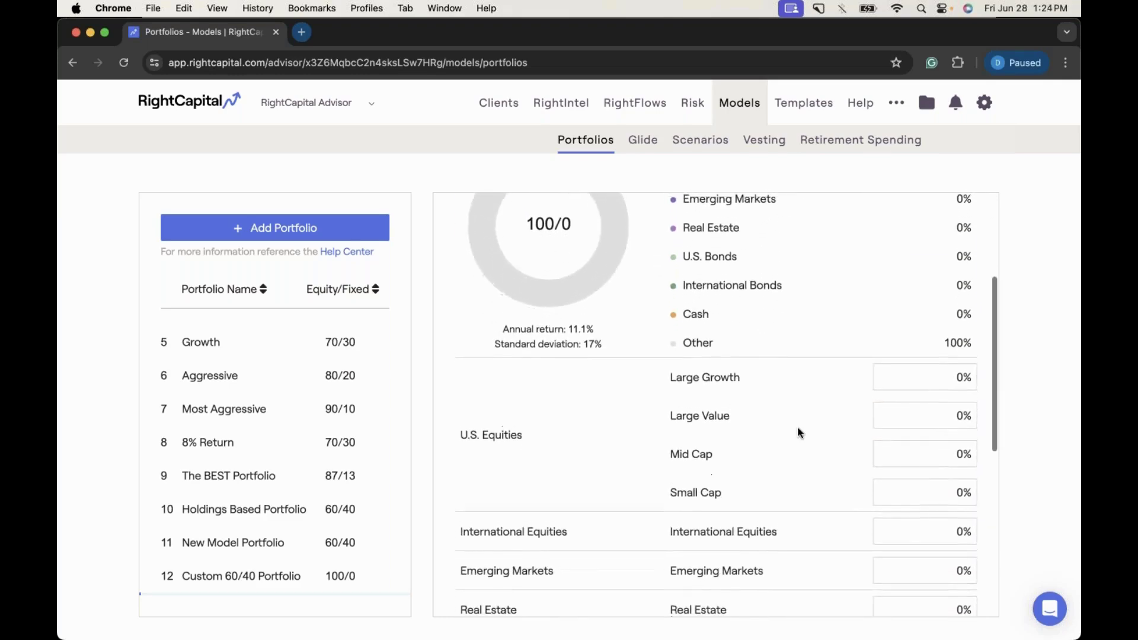
scroll(797, 433, "up", 1)
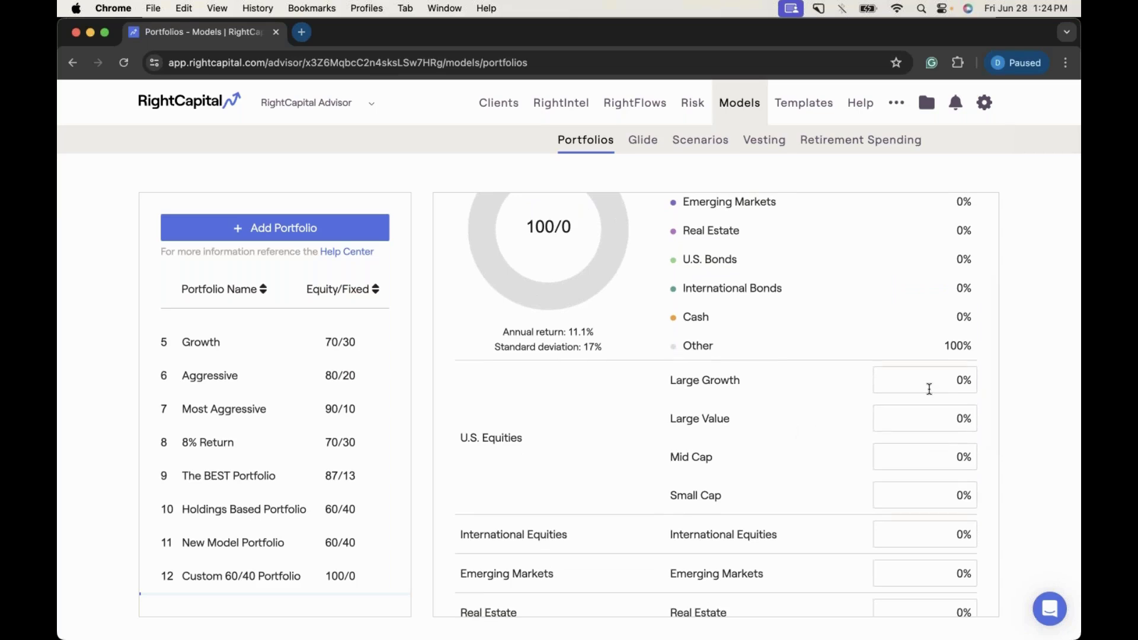
scroll(929, 389, "up", 5)
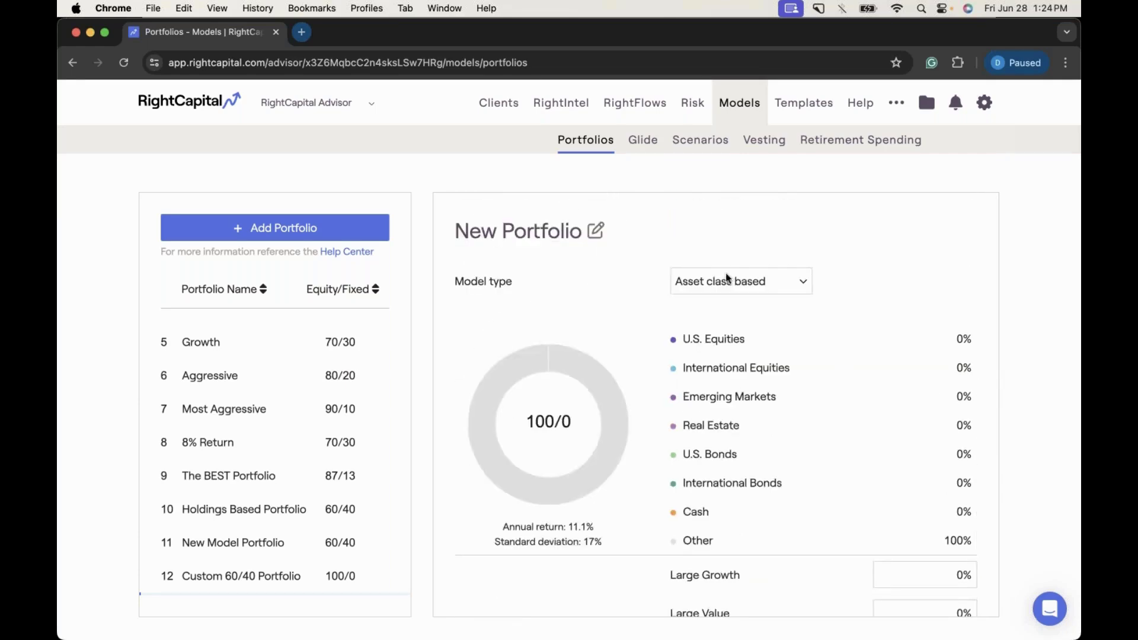
- Examine the default glide path's equity, fixed income and cash allocations from 45 years before retirement into the years after it
left_click(636, 153)
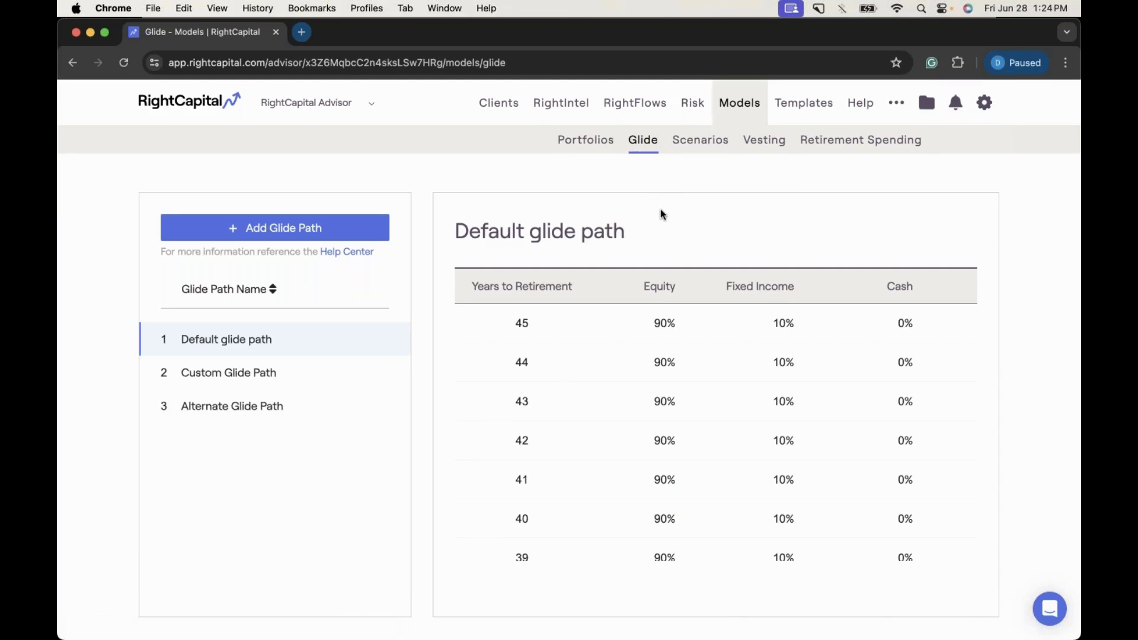
scroll(649, 403, "up", 1)
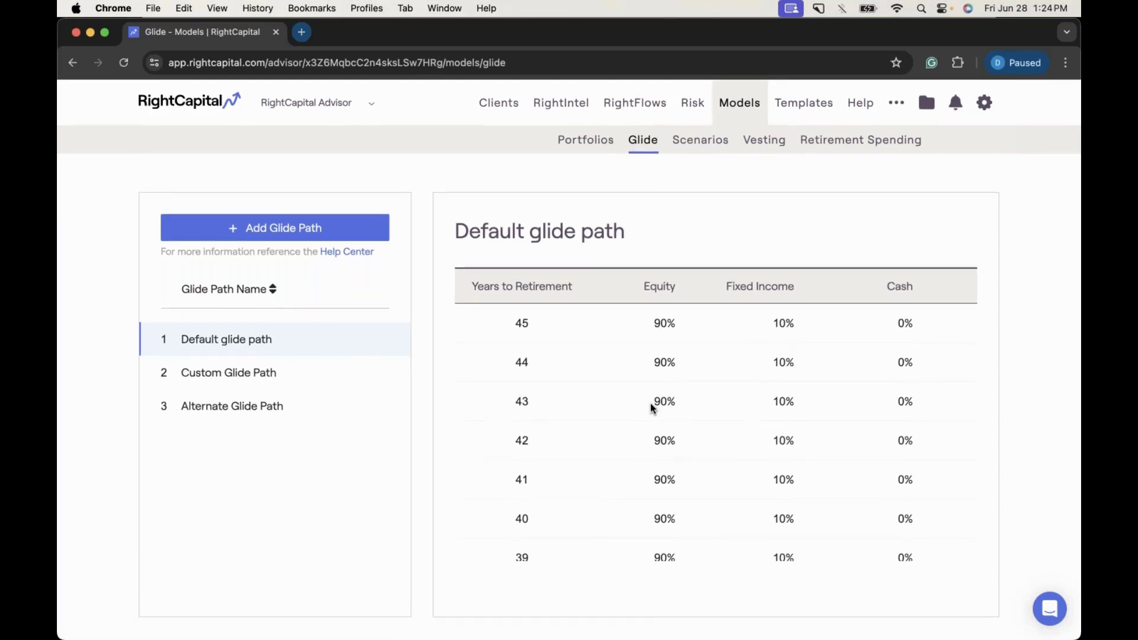
scroll(650, 403, "down", 5)
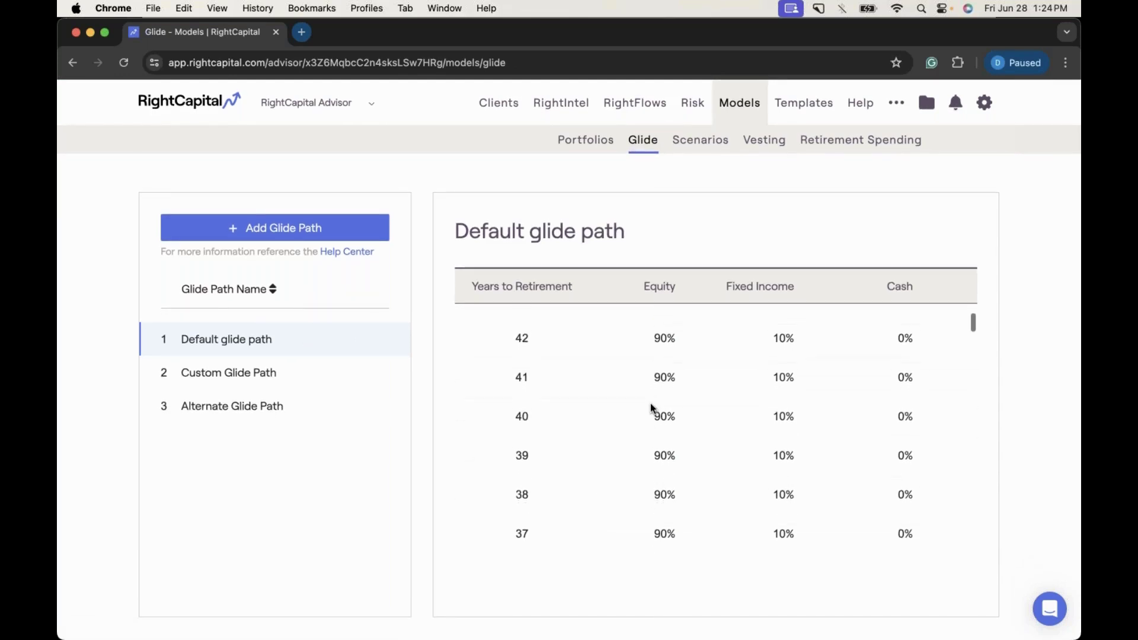
scroll(650, 405, "down", 8)
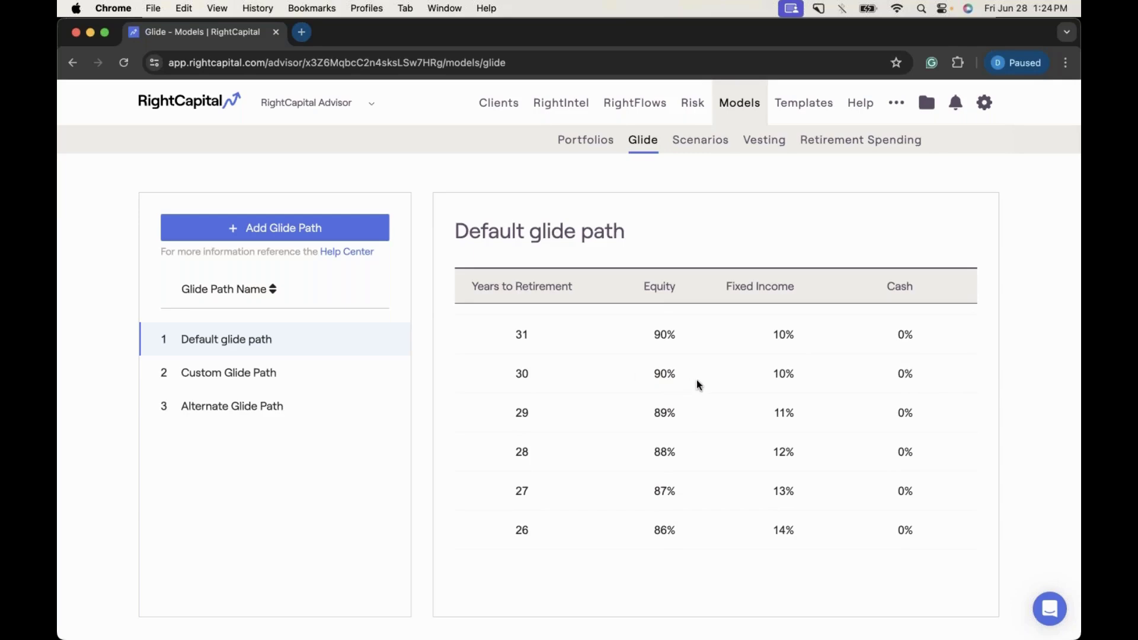
scroll(697, 382, "down", 10)
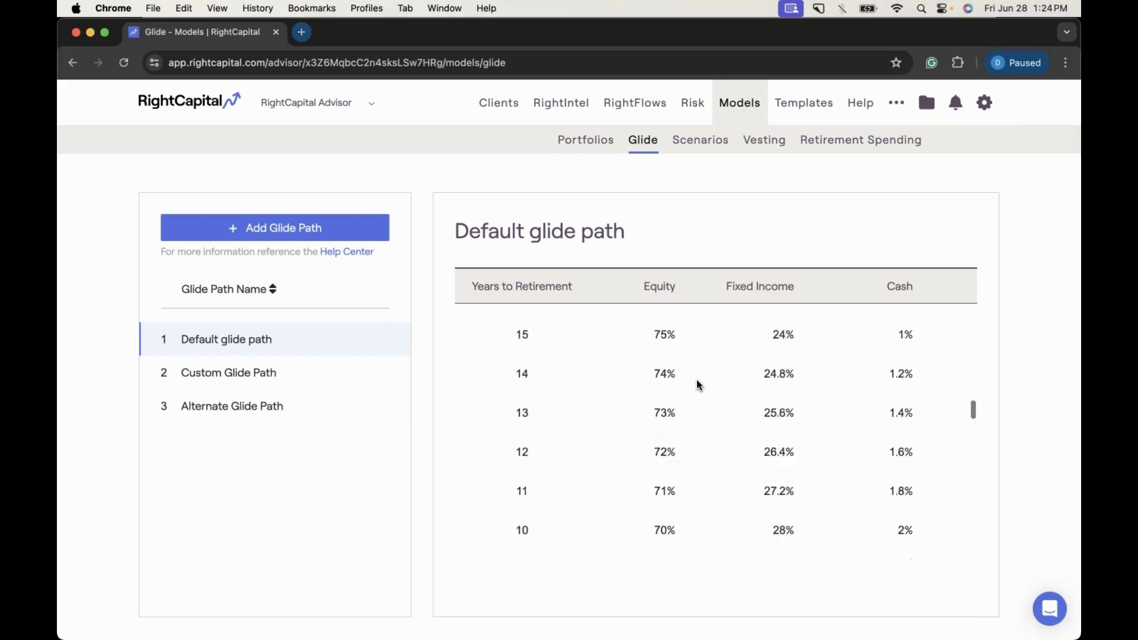
scroll(697, 382, "down", 9)
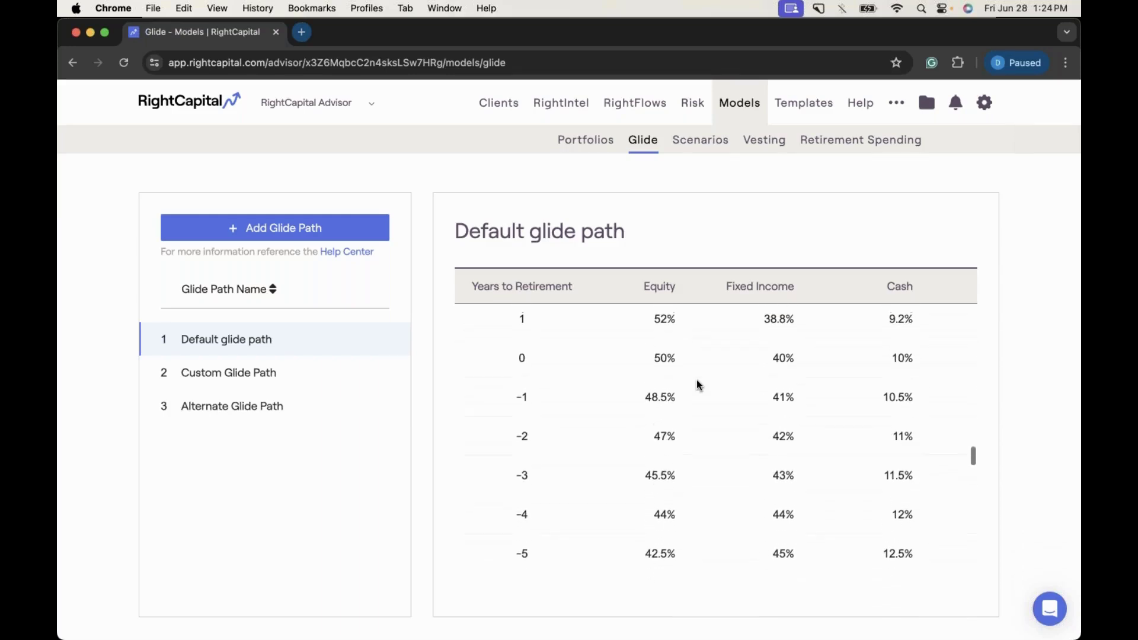
scroll(696, 383, "down", 14)
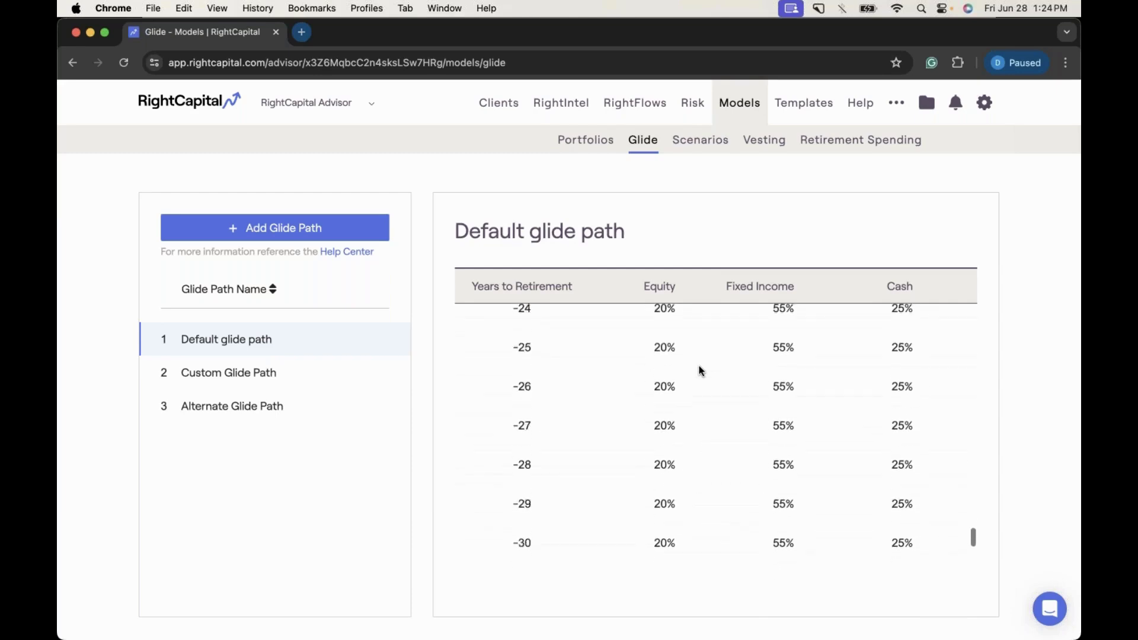
scroll(701, 370, "down", 5)
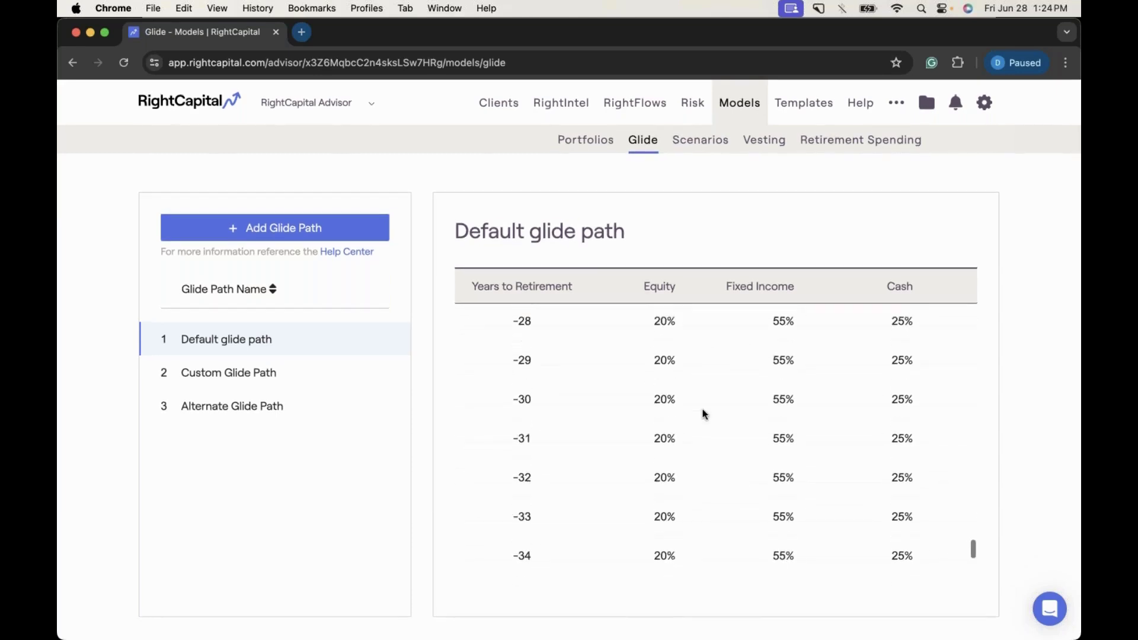
- Compare the default glide path's allocations in the years leading up to, at and following retirement year 0
scroll(702, 413, "up", 2)
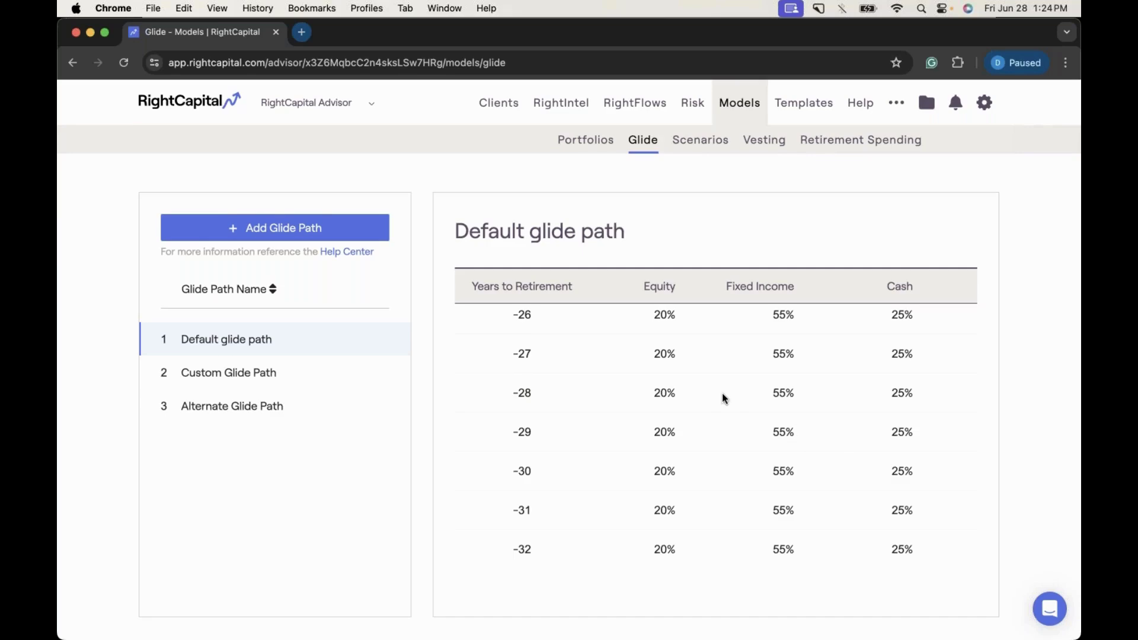
scroll(721, 393, "up", 10)
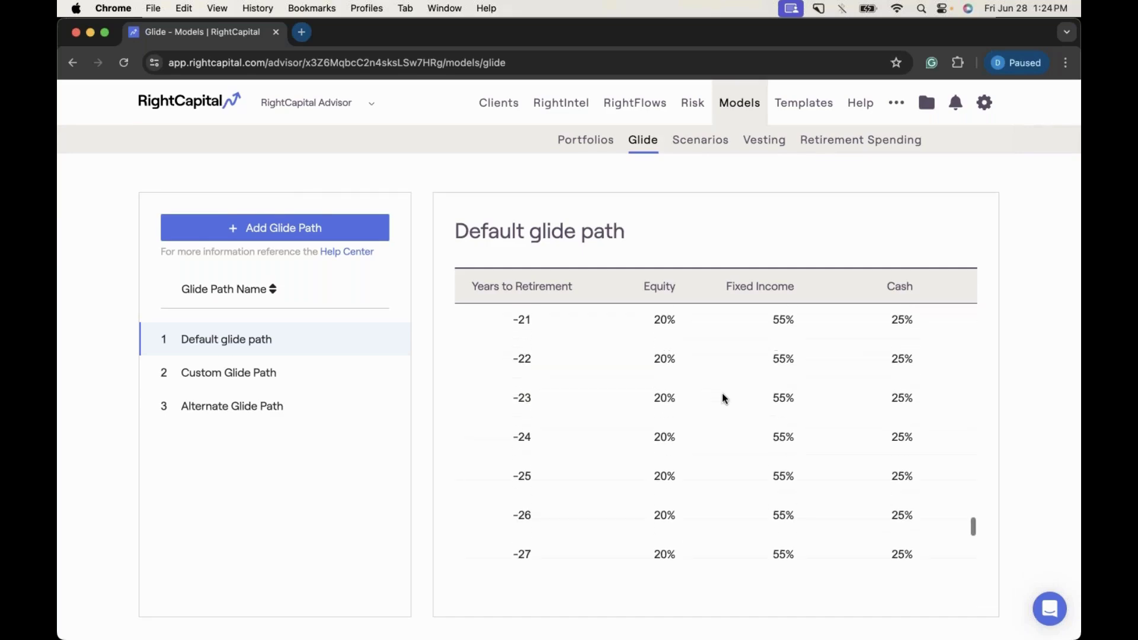
scroll(722, 393, "up", 15)
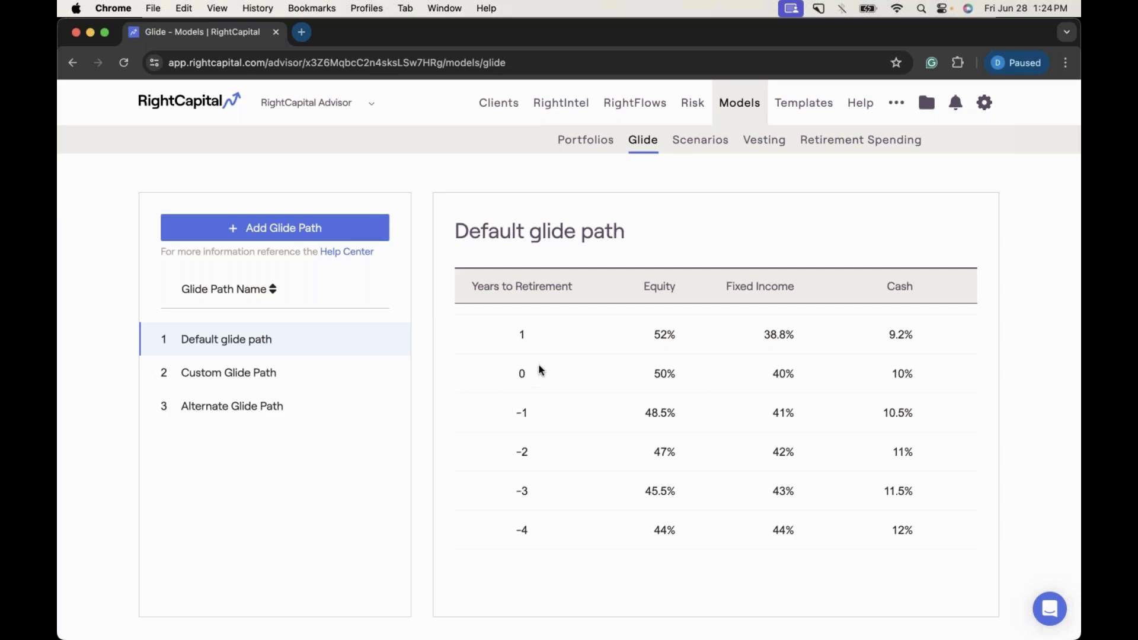
scroll(536, 368, "up", 2)
scroll(541, 369, "up", 3)
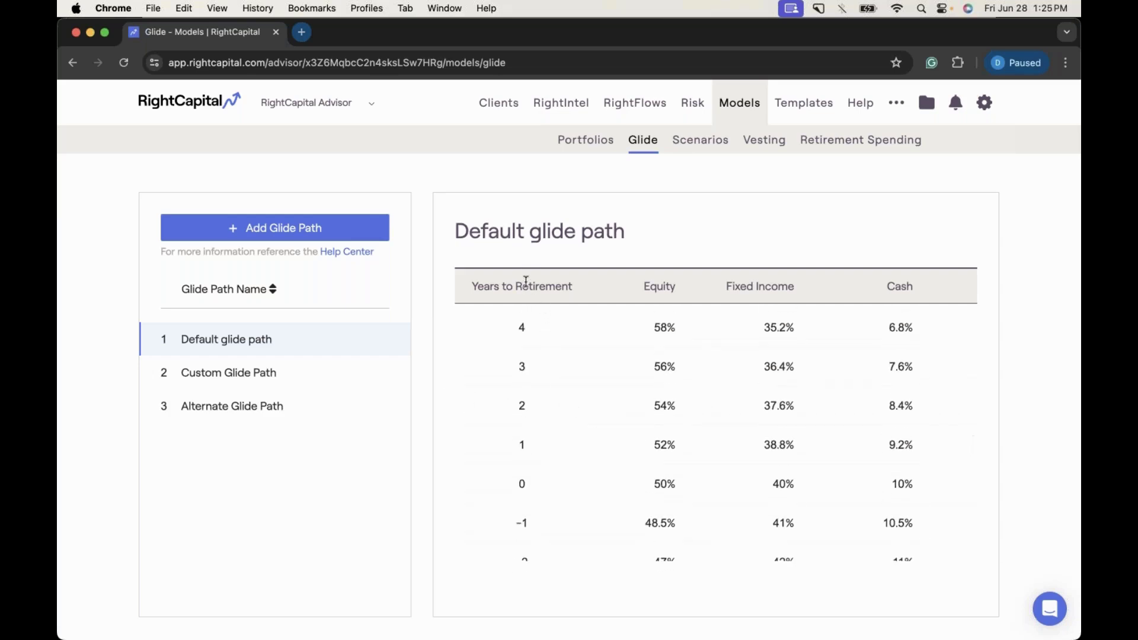
scroll(528, 450, "up", 10)
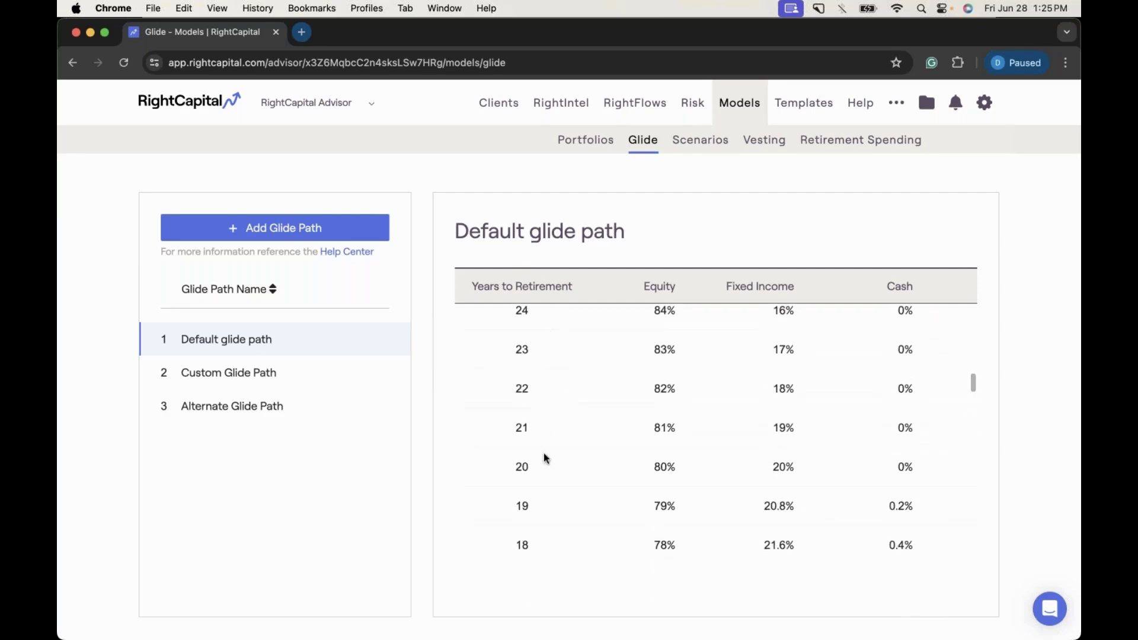
scroll(542, 456, "down", 3)
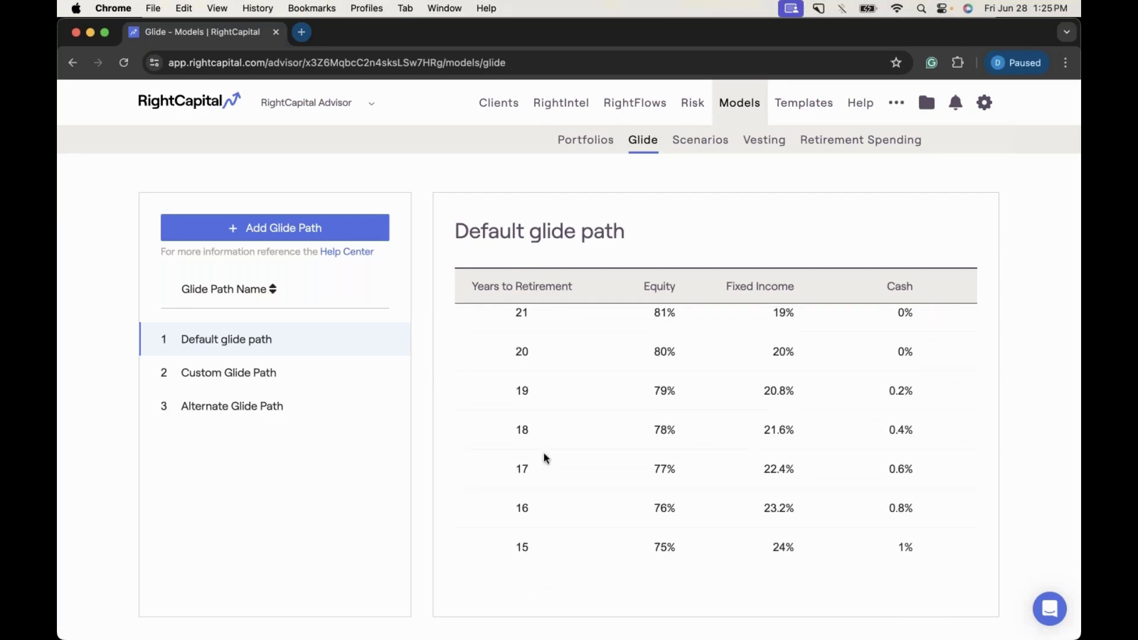
scroll(543, 452, "down", 15)
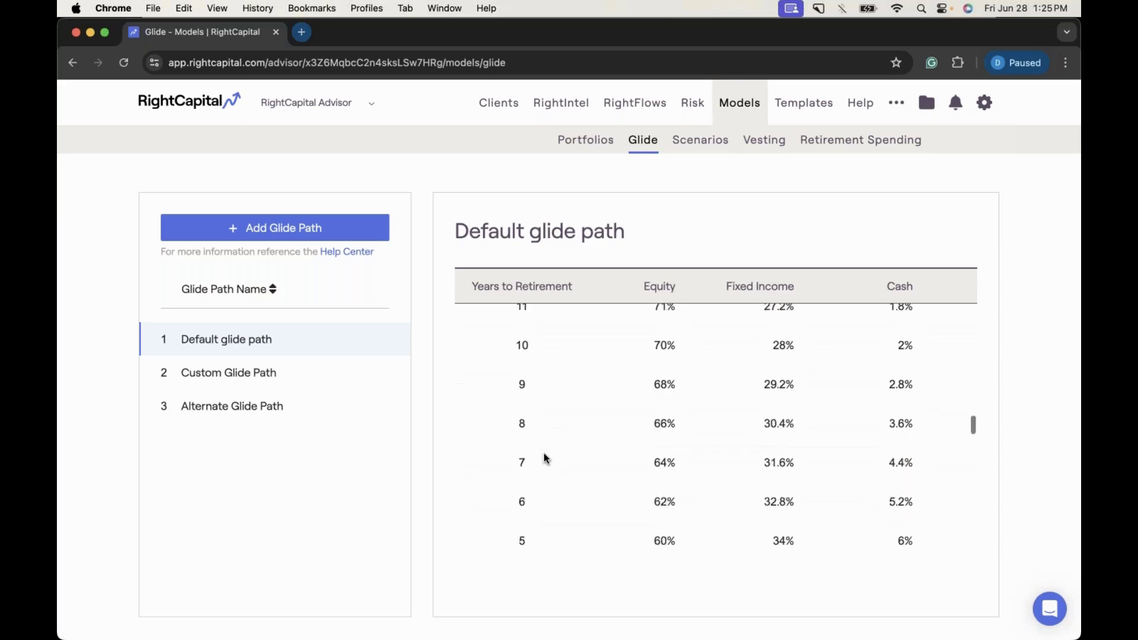
scroll(539, 493, "down", 3)
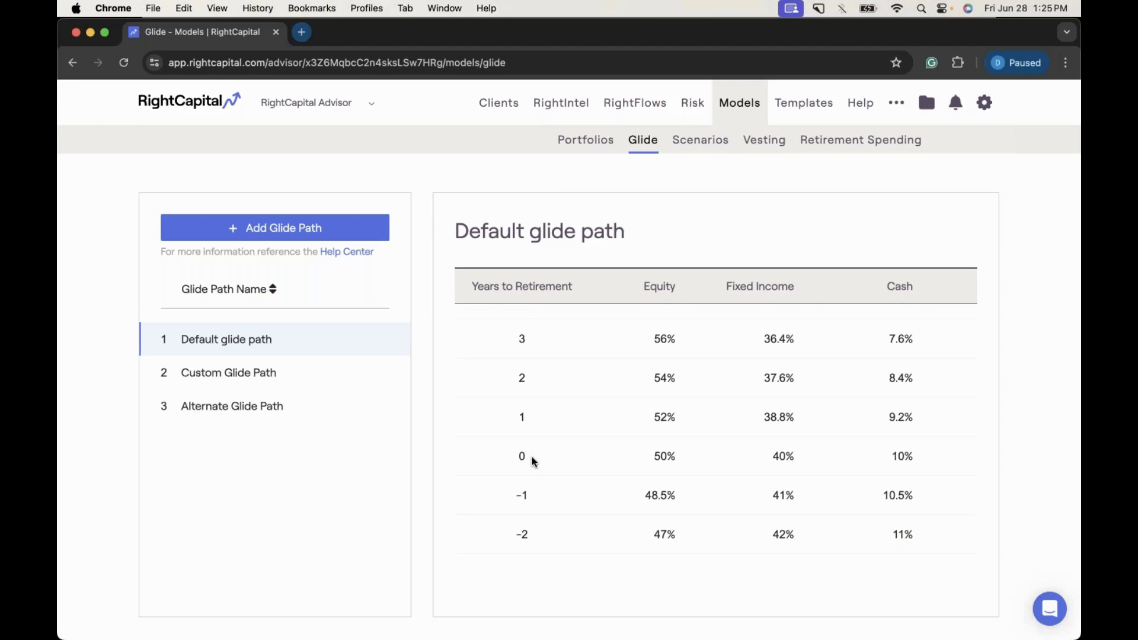
scroll(531, 459, "down", 2)
scroll(540, 455, "down", 1)
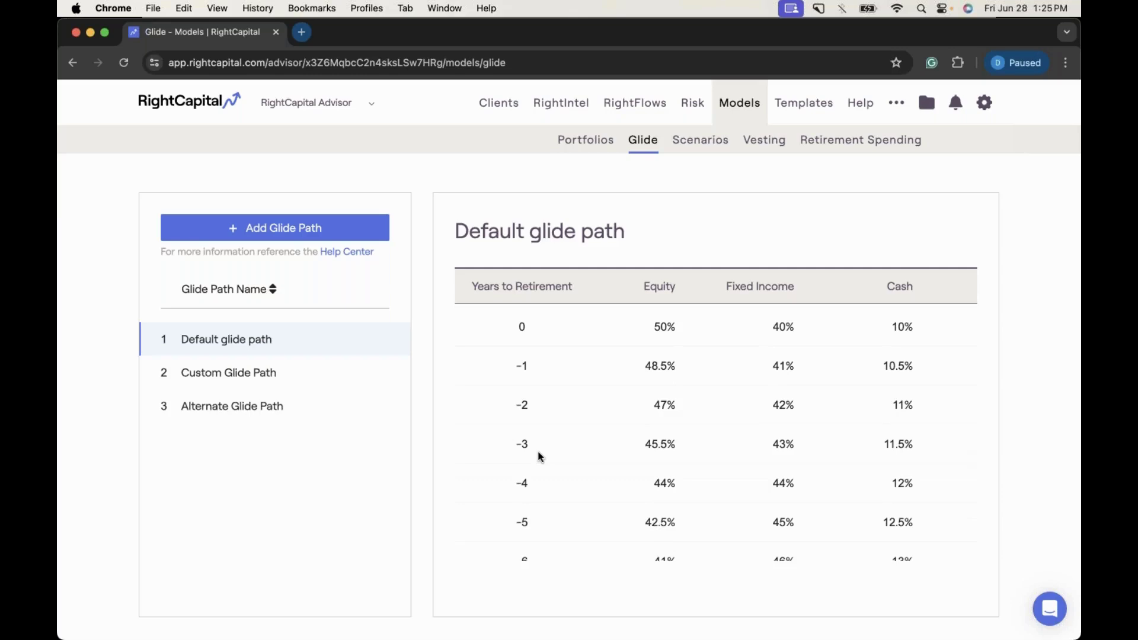
scroll(539, 456, "up", 1)
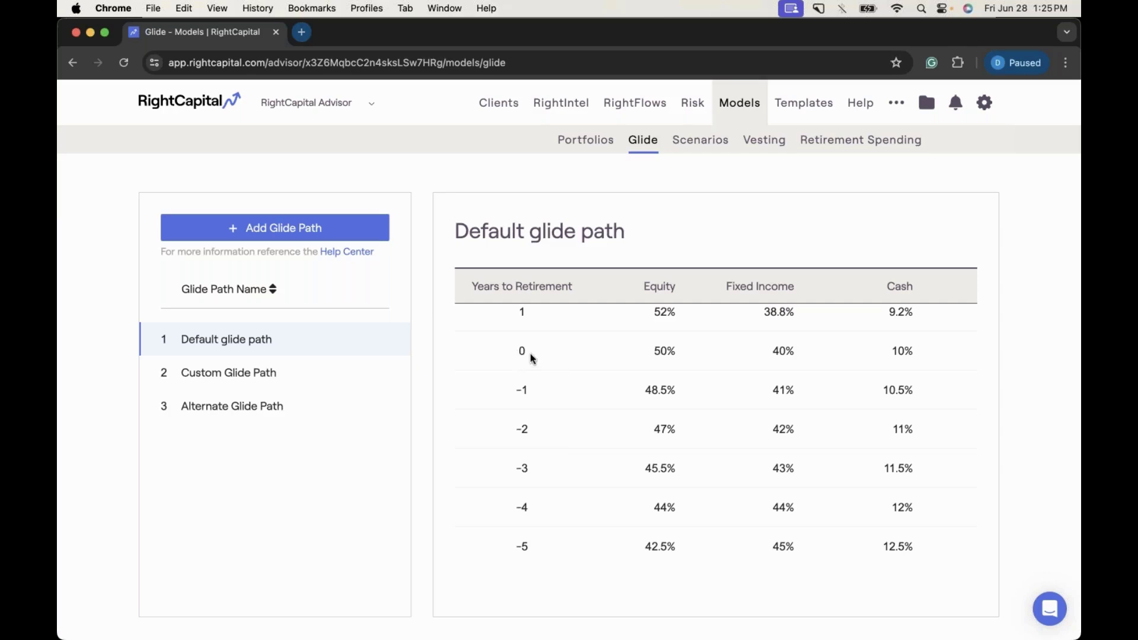
scroll(548, 350, "up", 2)
scroll(584, 485, "down", 2)
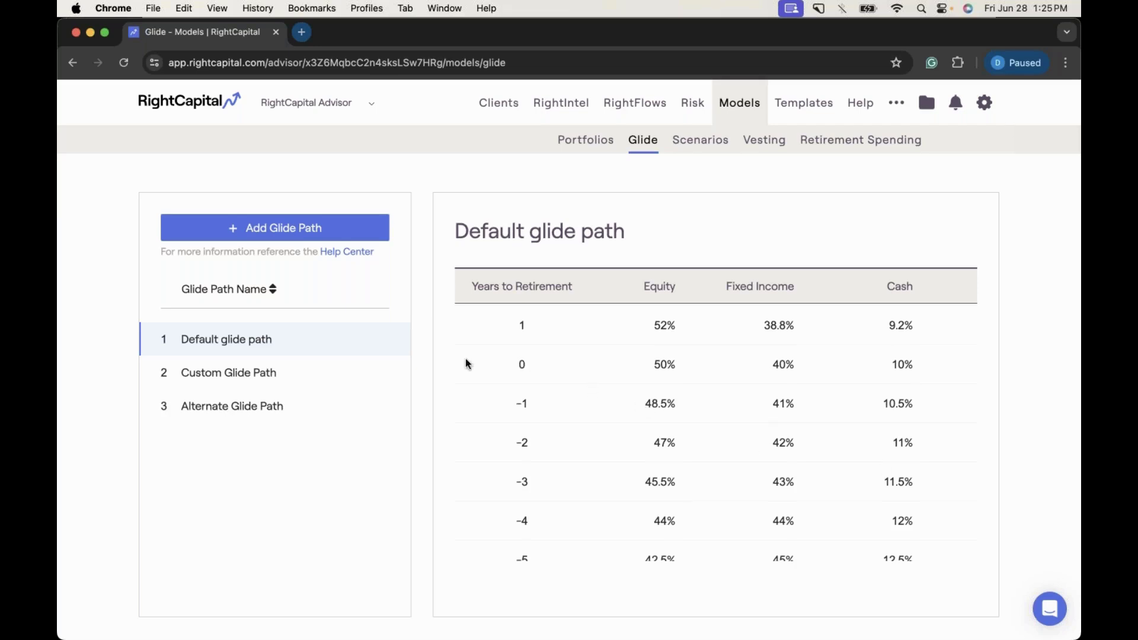
- Add a new glide path and review its editable yearly allocations back to 45 years before retirement
left_click(354, 240)
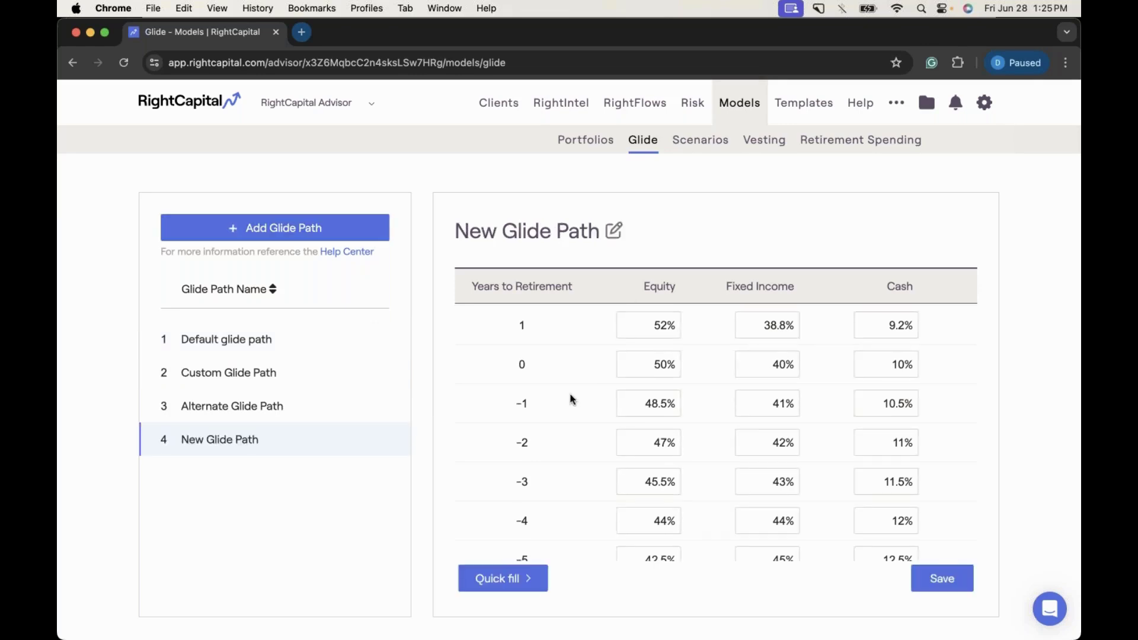
scroll(571, 399, "down", 1)
scroll(571, 398, "up", 3)
scroll(571, 398, "up", 2)
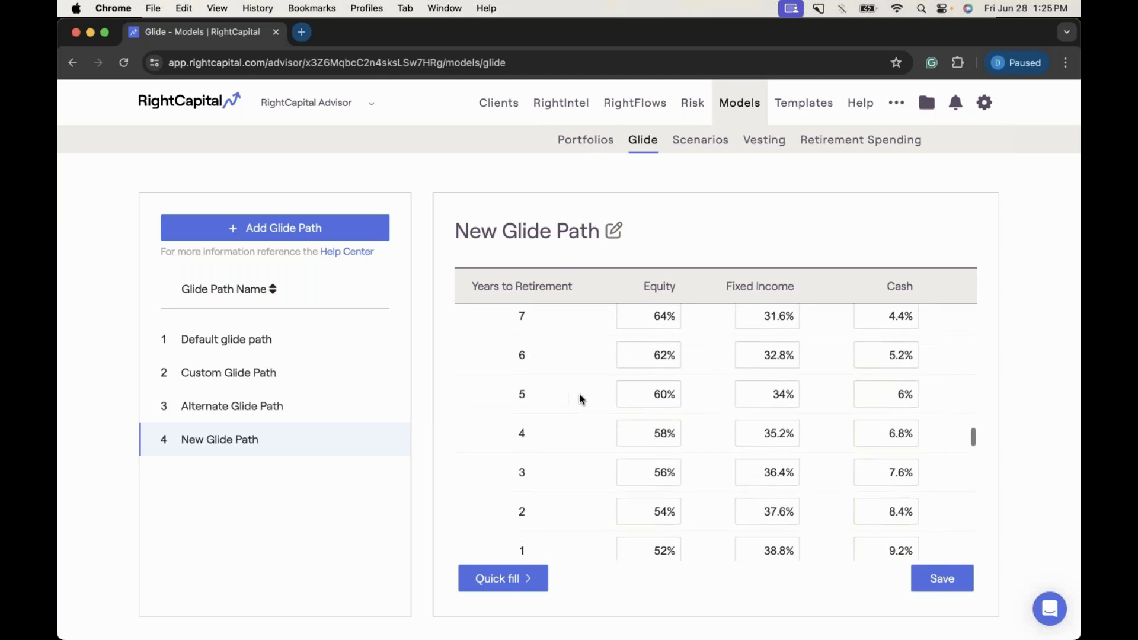
scroll(580, 395, "up", 20)
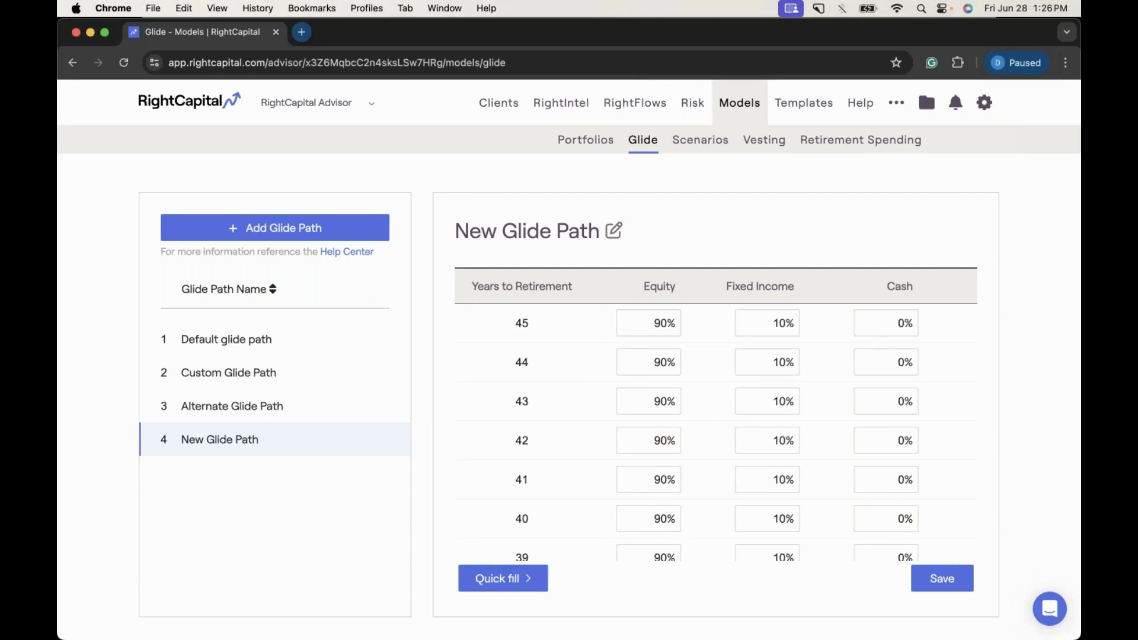
- Clear all equity, fixed income and cash percentages in the new glide path with Quick fill
left_click(532, 577)
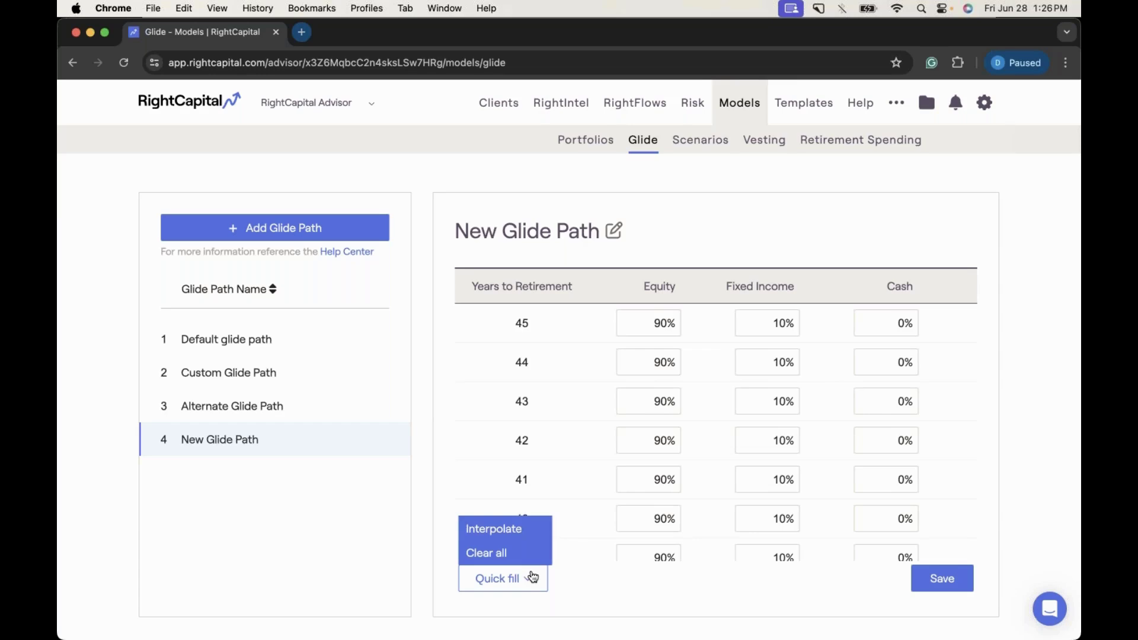
left_click(522, 563)
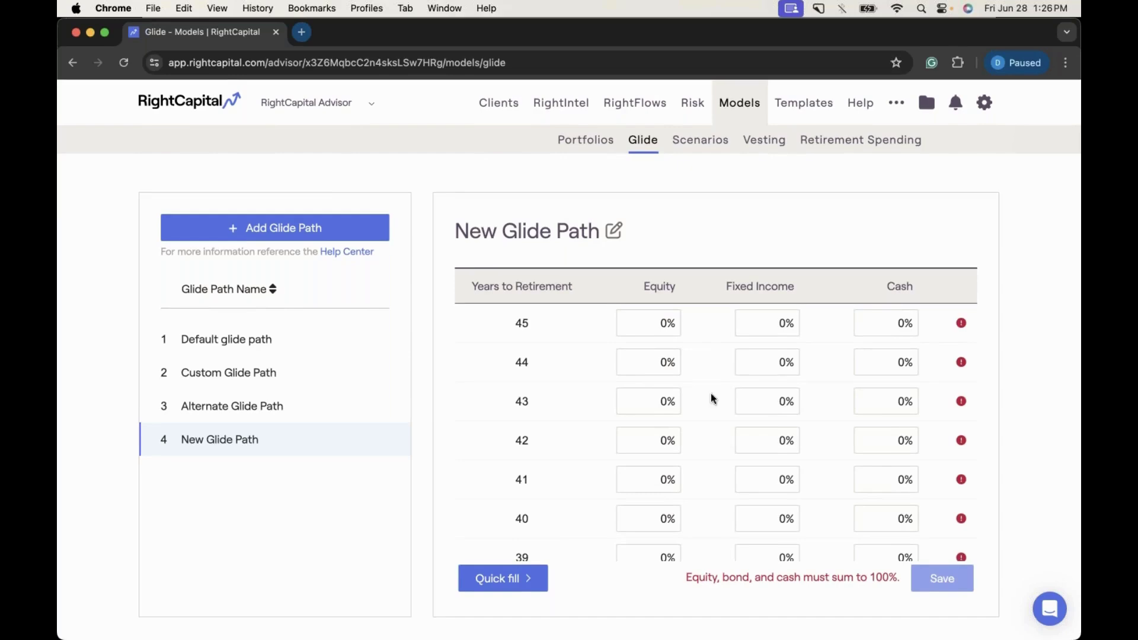
left_click(541, 579)
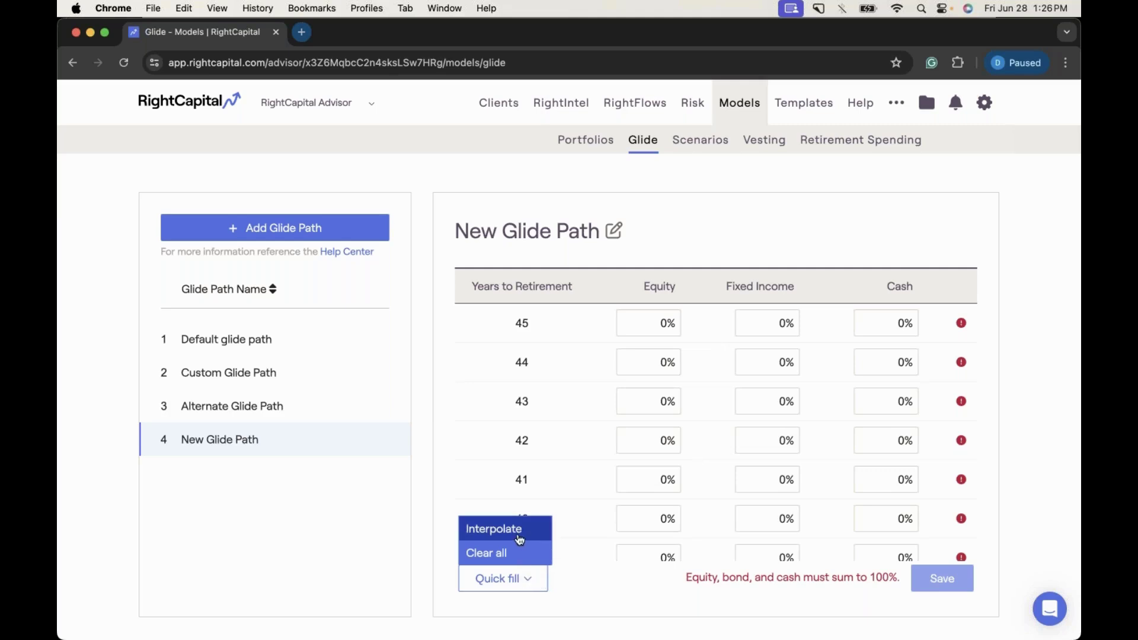
left_click(535, 553)
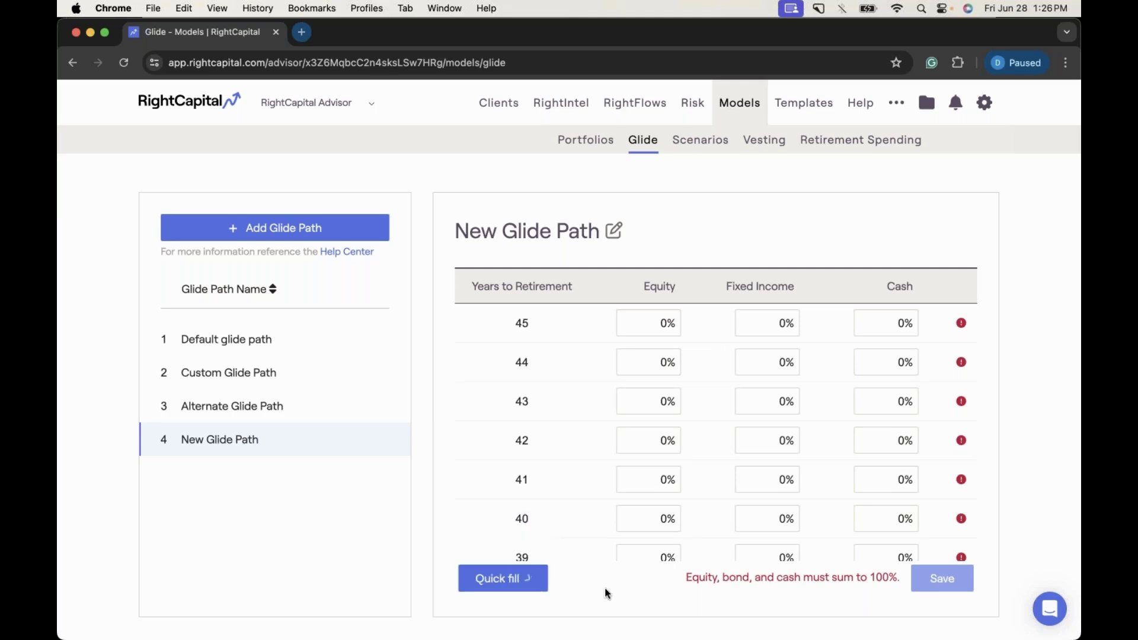
- Set the new glide path's allocation at 45 years before retirement to 90% equity and 10% fixed income
left_click(653, 328)
type("9")
left_click(764, 324)
type("1")
- Set the final row, 34 years after retirement, to 20% equity and 80% fixed income
scroll(774, 364, "down", 20)
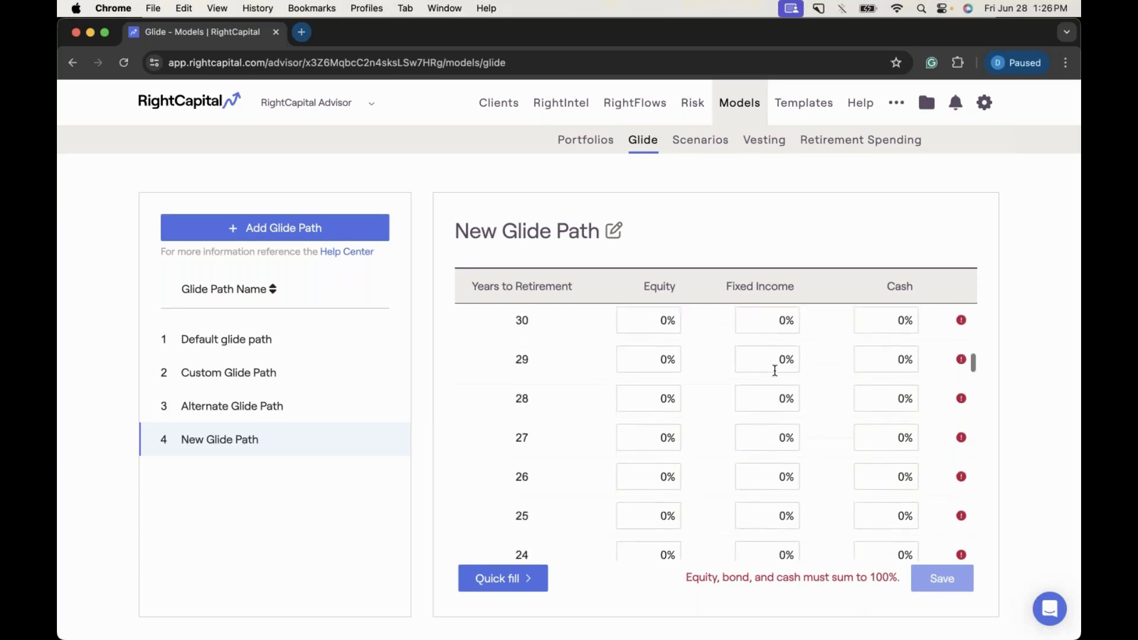
left_click(660, 540)
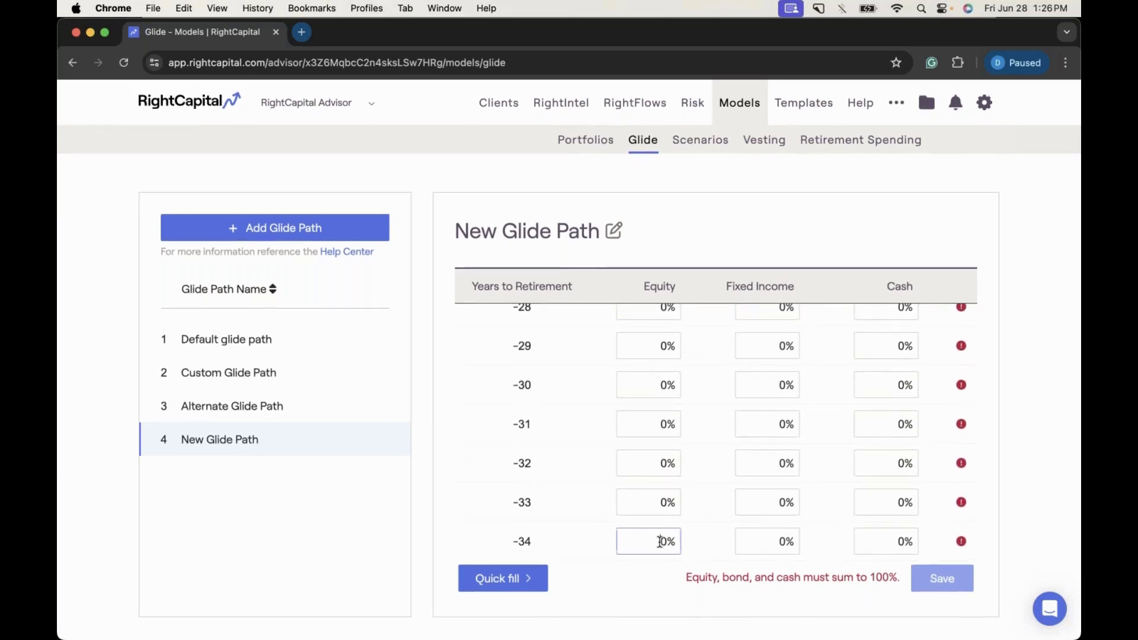
type("2")
left_click(767, 543)
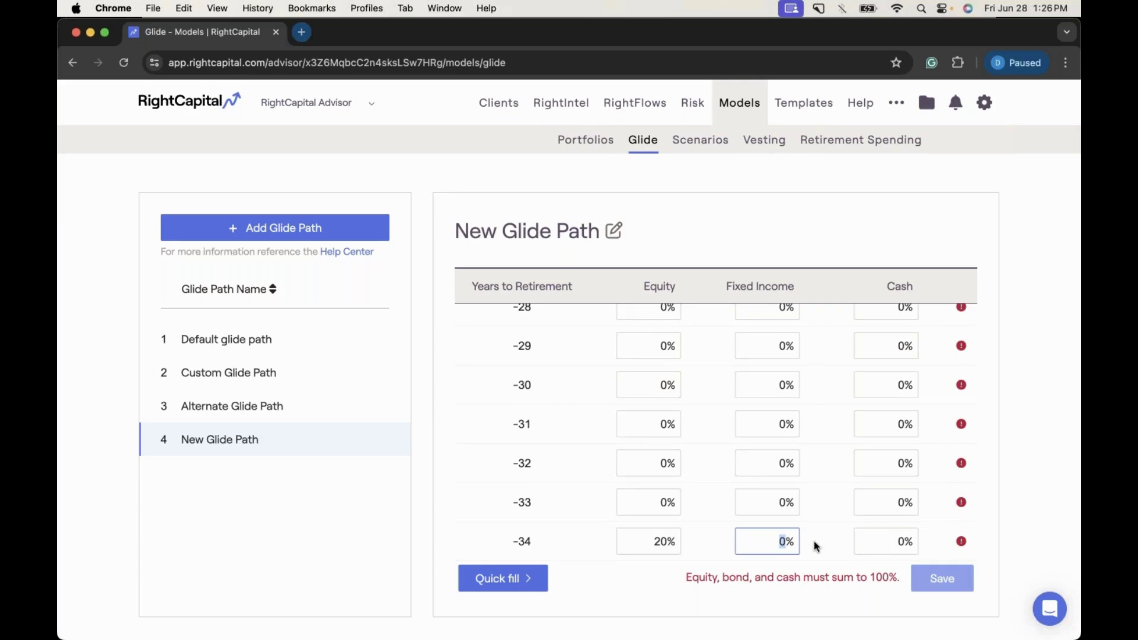
type("80")
- Revise the row at 45 years before retirement to 5% fixed income and 5% cash
scroll(788, 521, "up", 15)
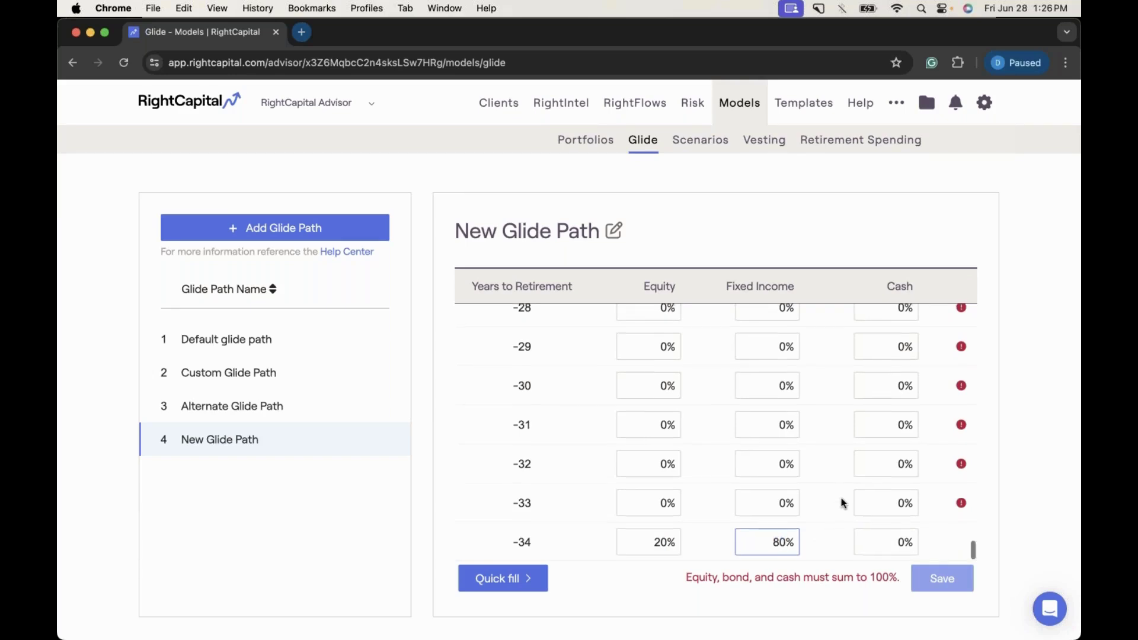
scroll(717, 432, "up", 5)
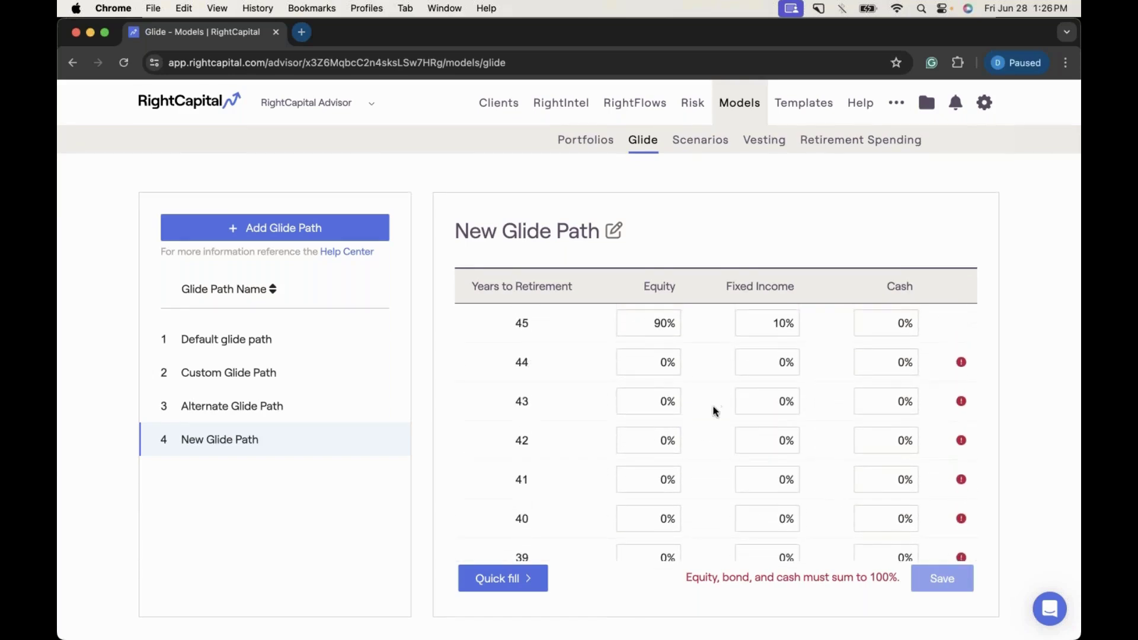
left_click(756, 324)
type("5")
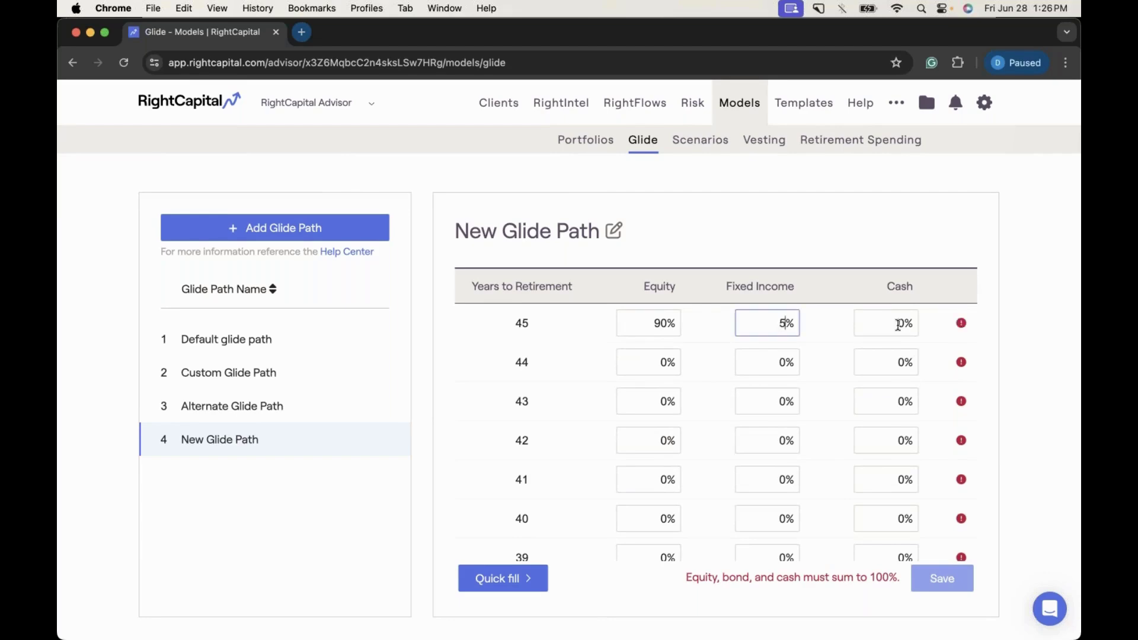
left_click(901, 322)
type("5")
- Revise the final row, 34 years after retirement, to 70% fixed income and 10% cash
scroll(816, 426, "down", 20)
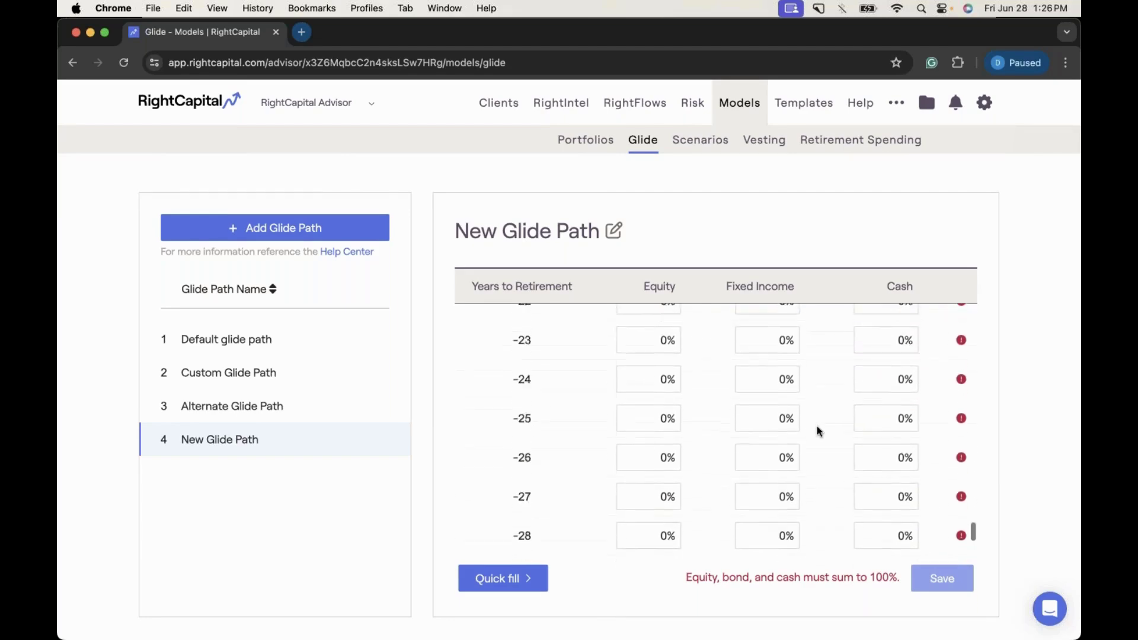
left_click(797, 541)
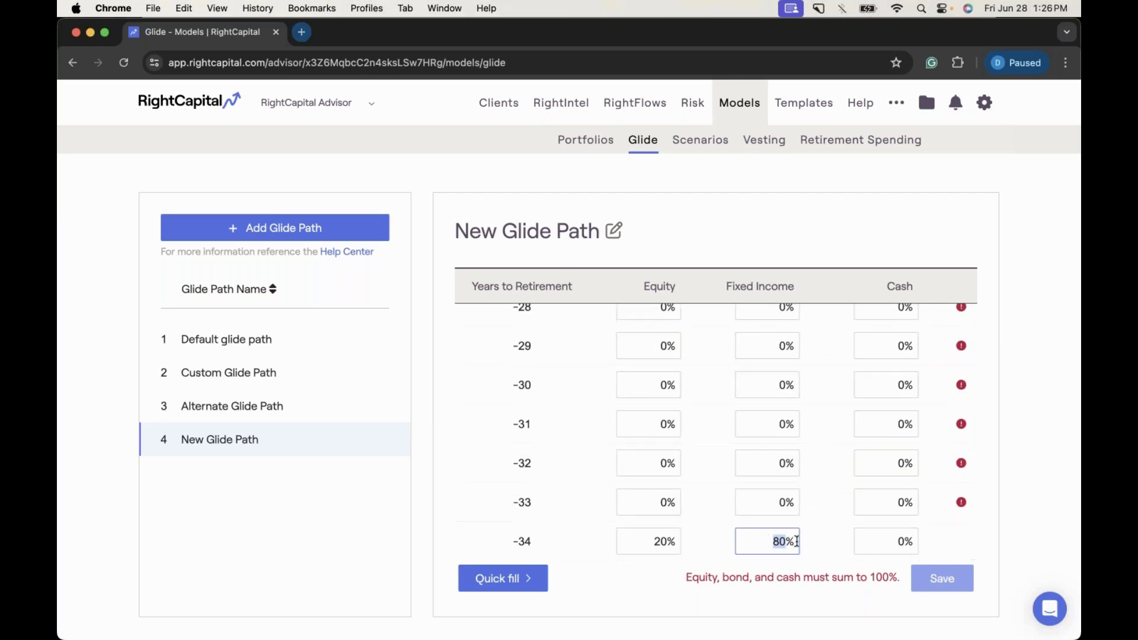
type("70")
left_click(871, 541)
type("10")
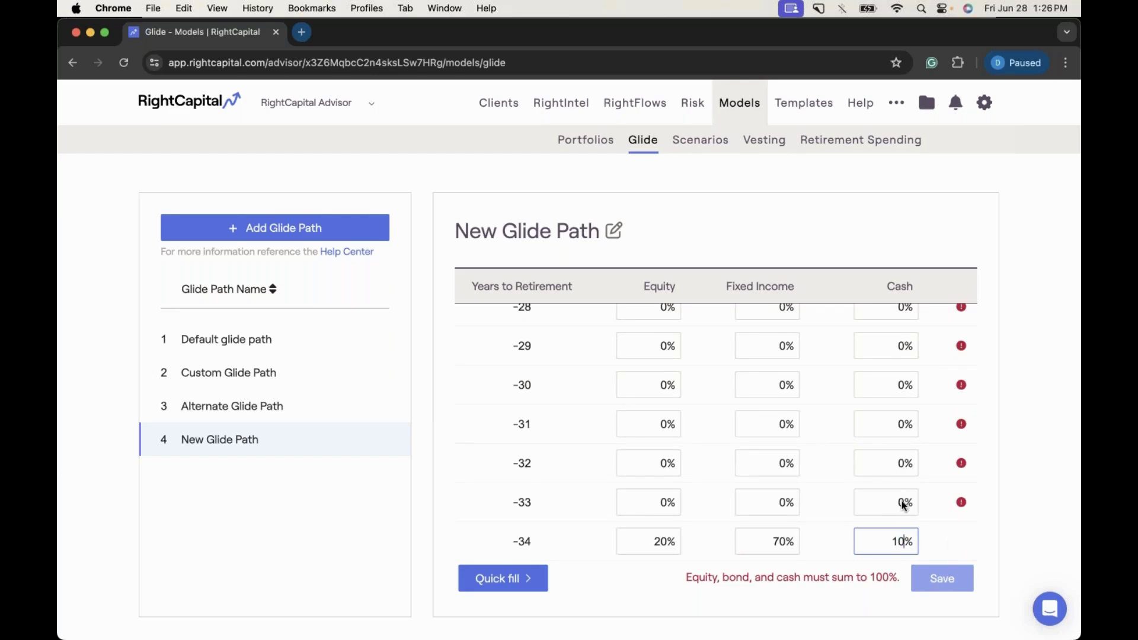
- Interpolate the allocations for all years between the first and last rows with Quick fill, and check the yearly percentages
left_click(527, 580)
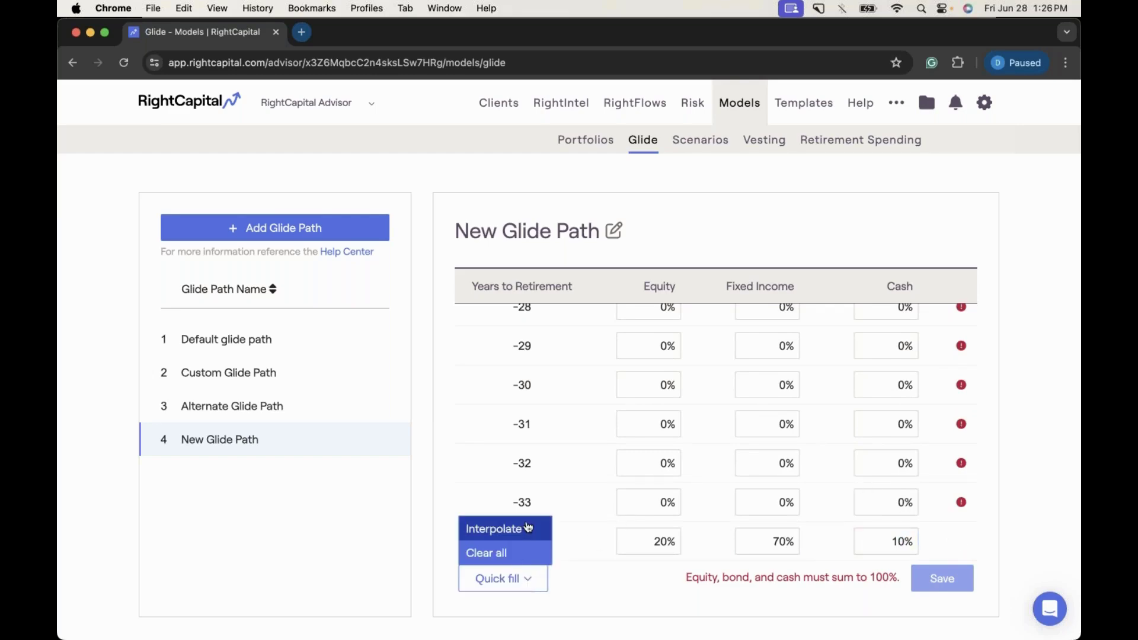
left_click(494, 529)
scroll(728, 450, "up", 10)
scroll(727, 450, "up", 20)
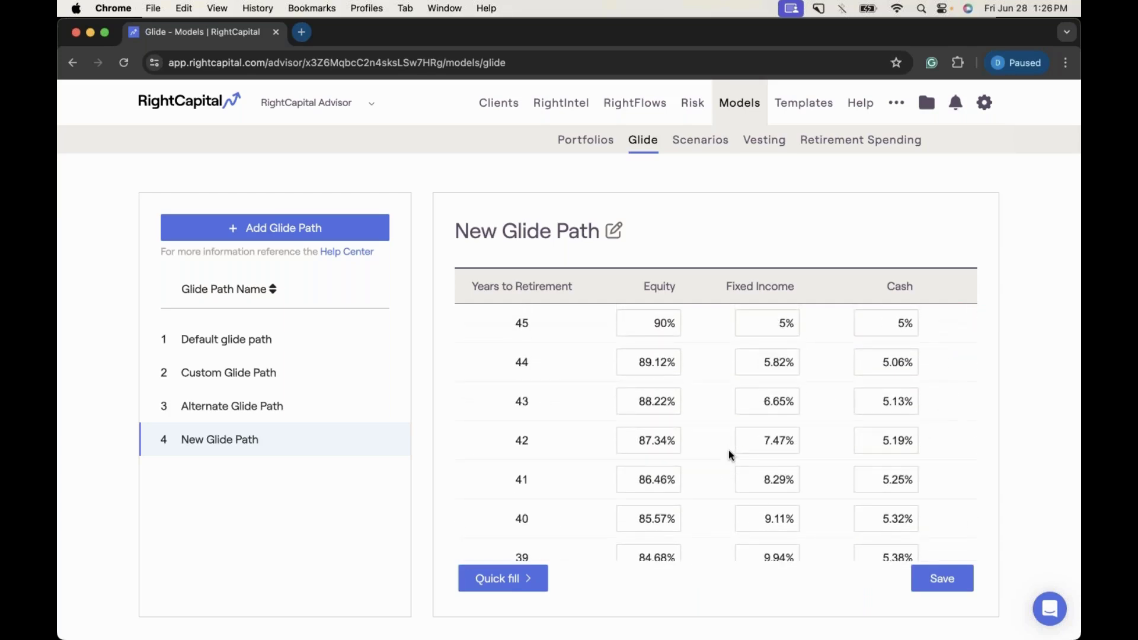
scroll(681, 328, "down", 4)
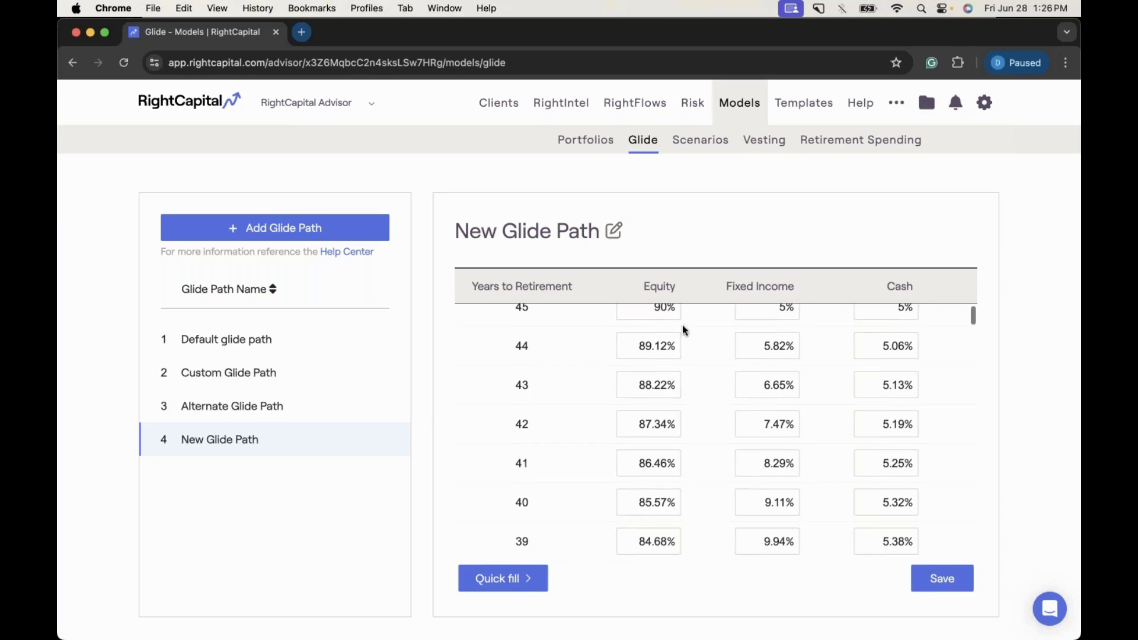
scroll(716, 432, "down", 3)
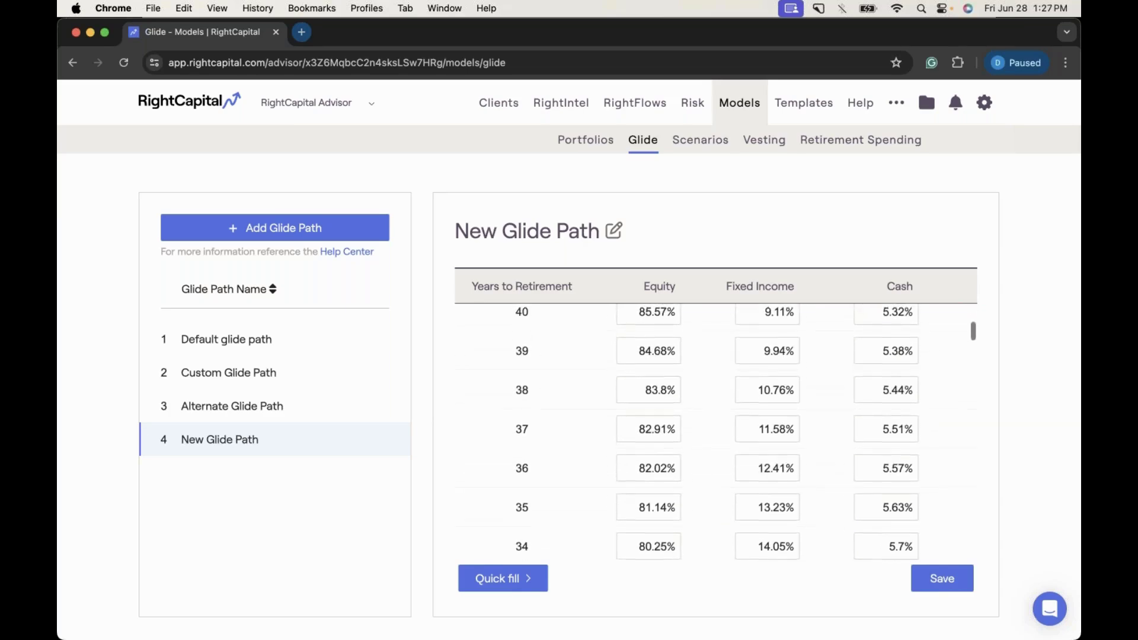
scroll(716, 432, "up", 6)
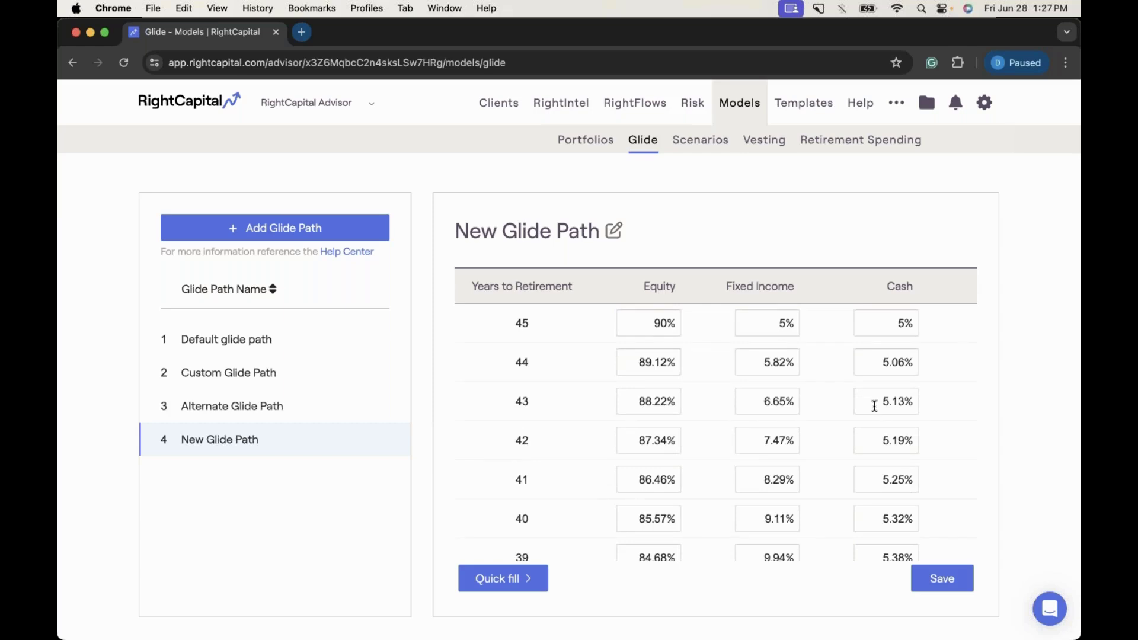
scroll(874, 406, "down", 20)
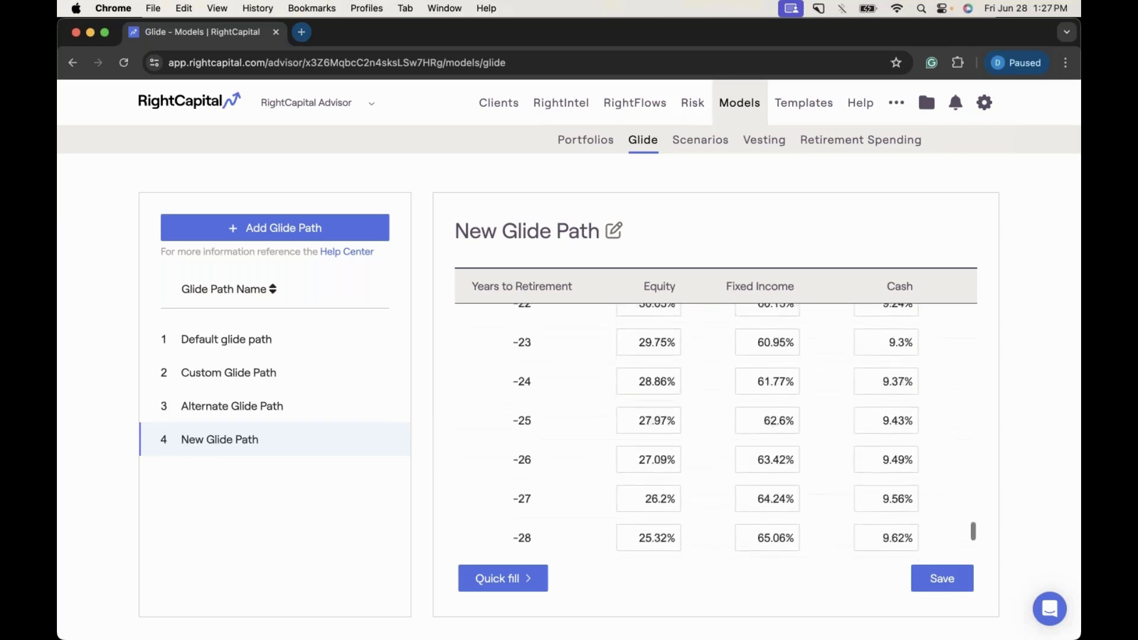
scroll(810, 520, "down", 5)
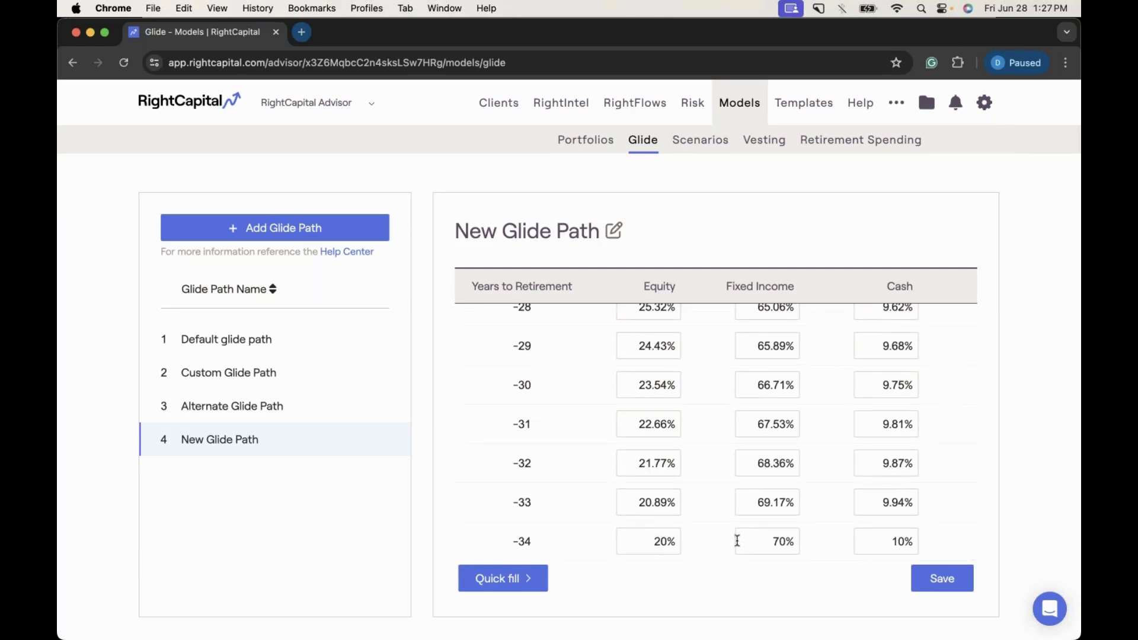
- Reapply the Quick fill interpolation to the new glide path and return to its first year
left_click(527, 577)
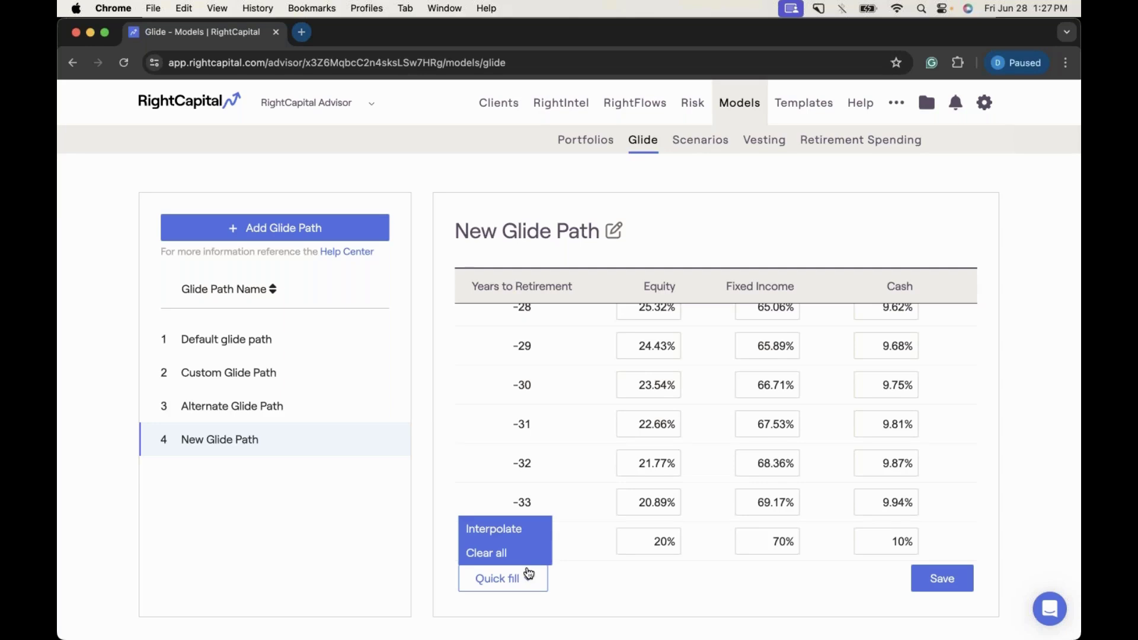
left_click(484, 525)
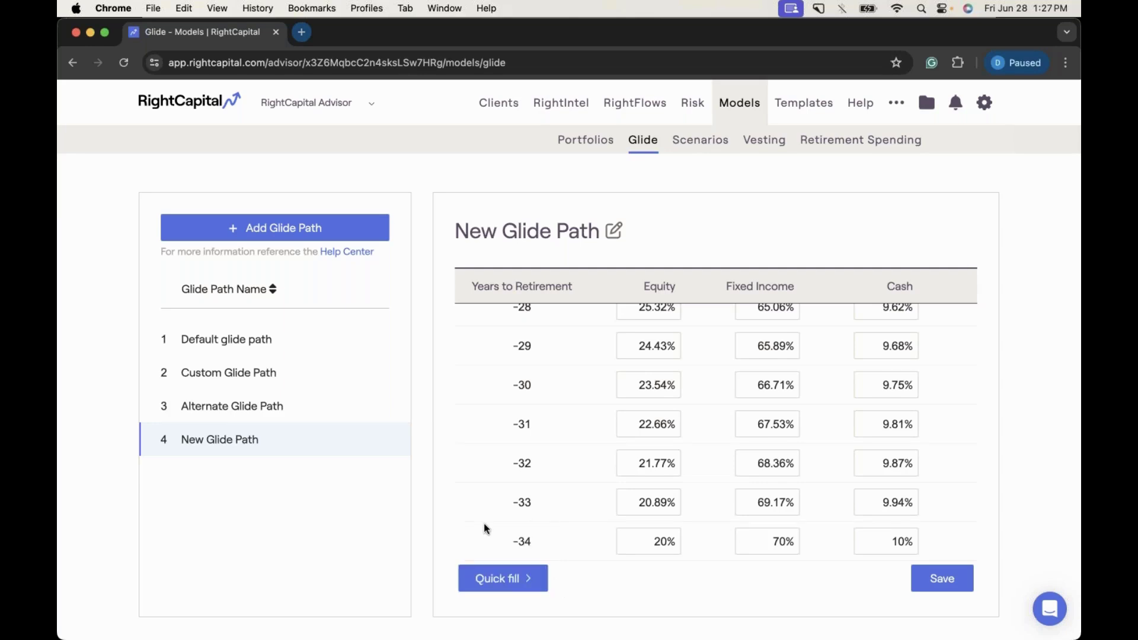
scroll(483, 525, "up", 20)
scroll(483, 524, "up", 10)
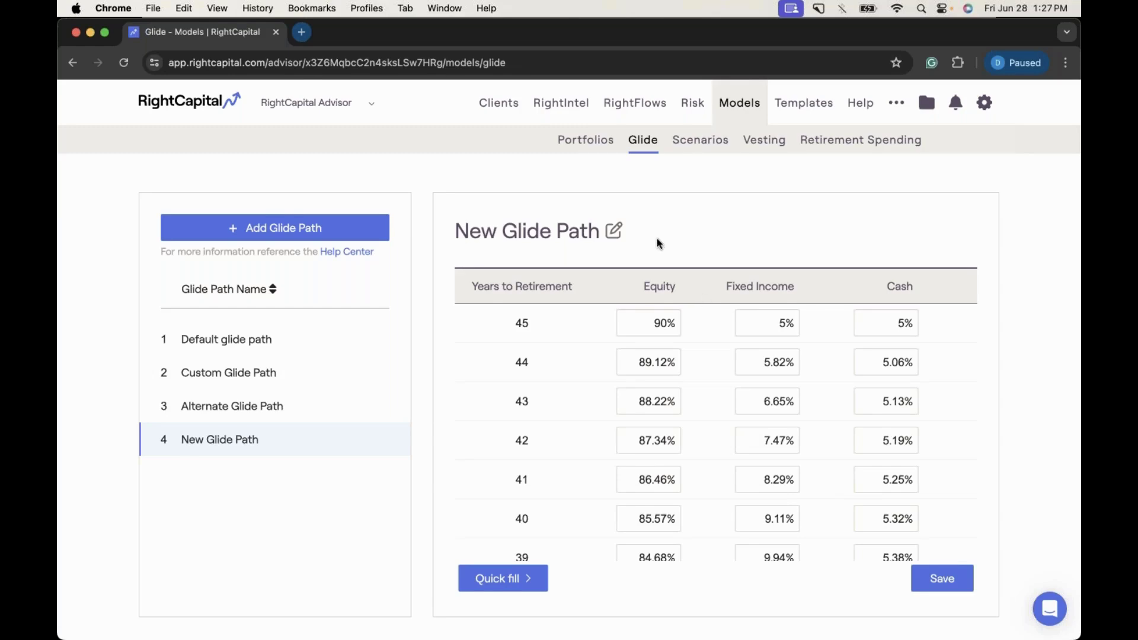
- Find the sample client by first name in the client list and open the client's plan
left_click(490, 110)
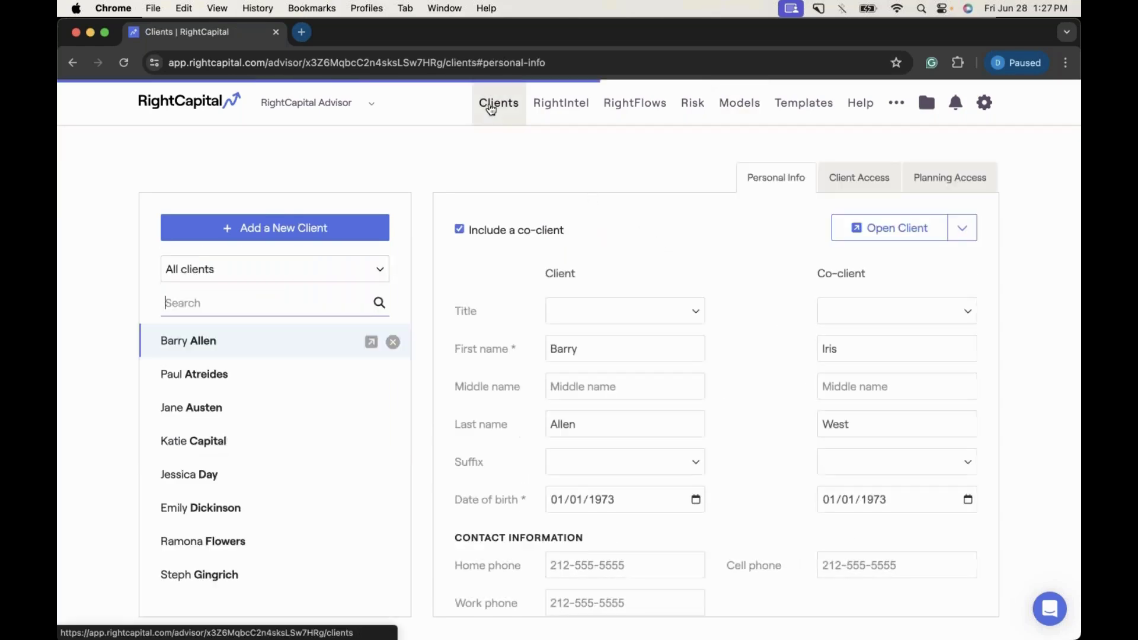
left_click(301, 304)
type("joel")
key("Return")
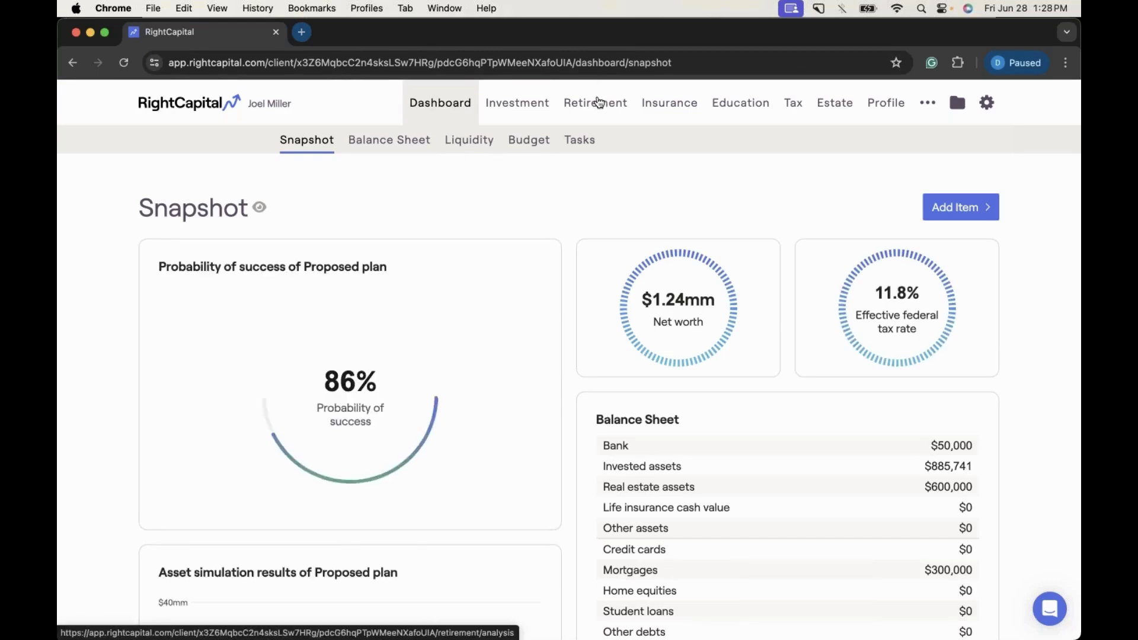
- Open the client's Retirement Analysis and compare the proposed and current plans' probability of success and glide path strategies
left_click(598, 102)
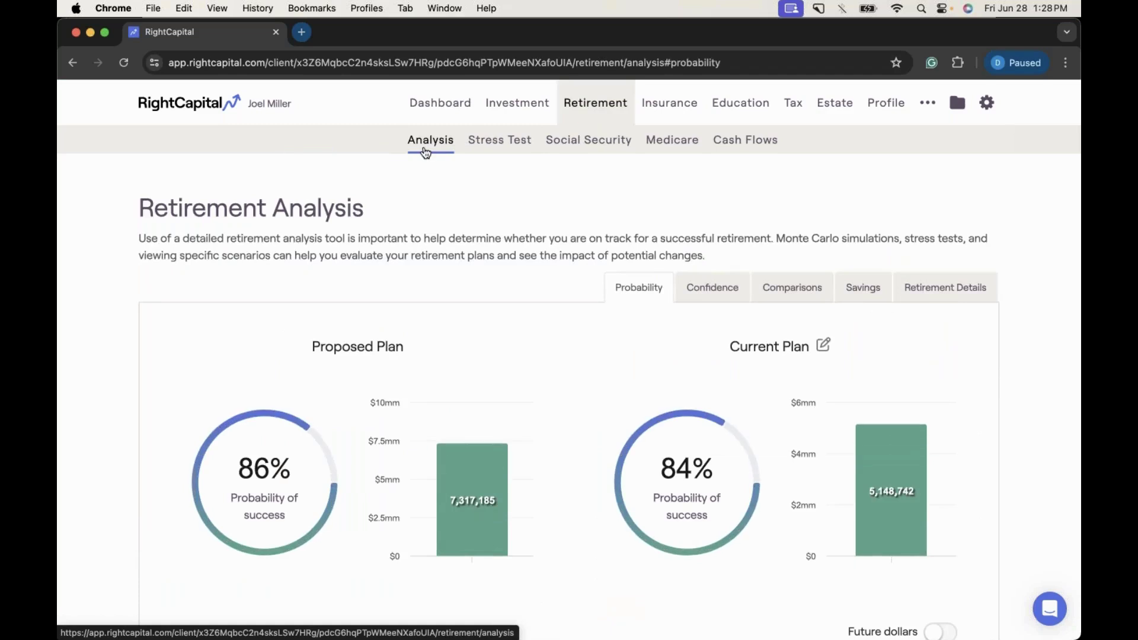
scroll(426, 152, "down", 2)
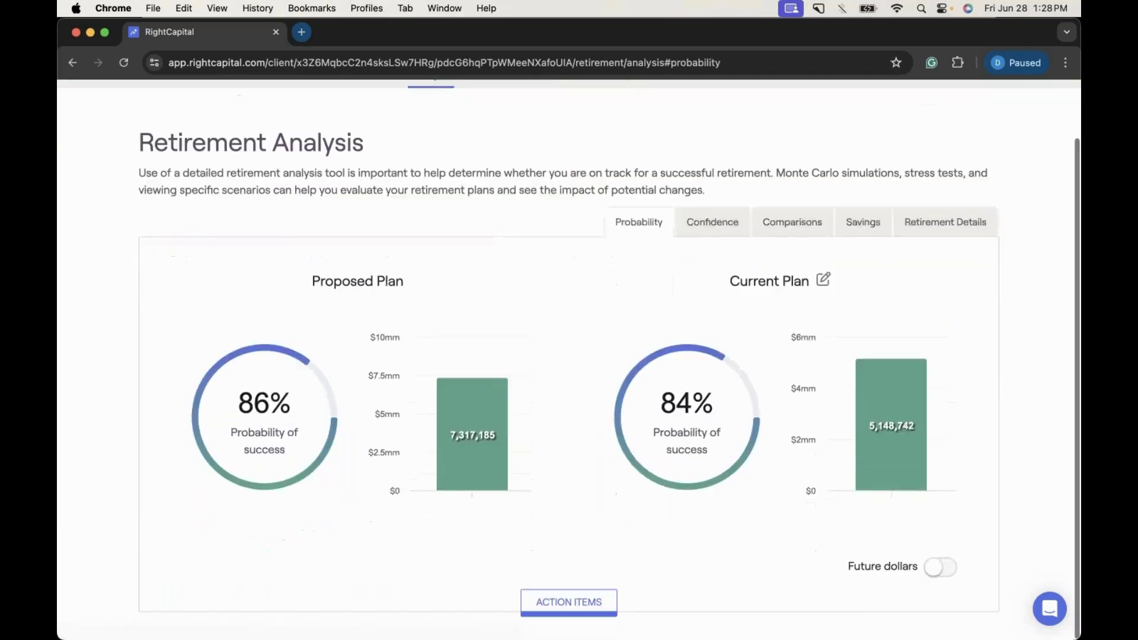
scroll(550, 399, "up", 3)
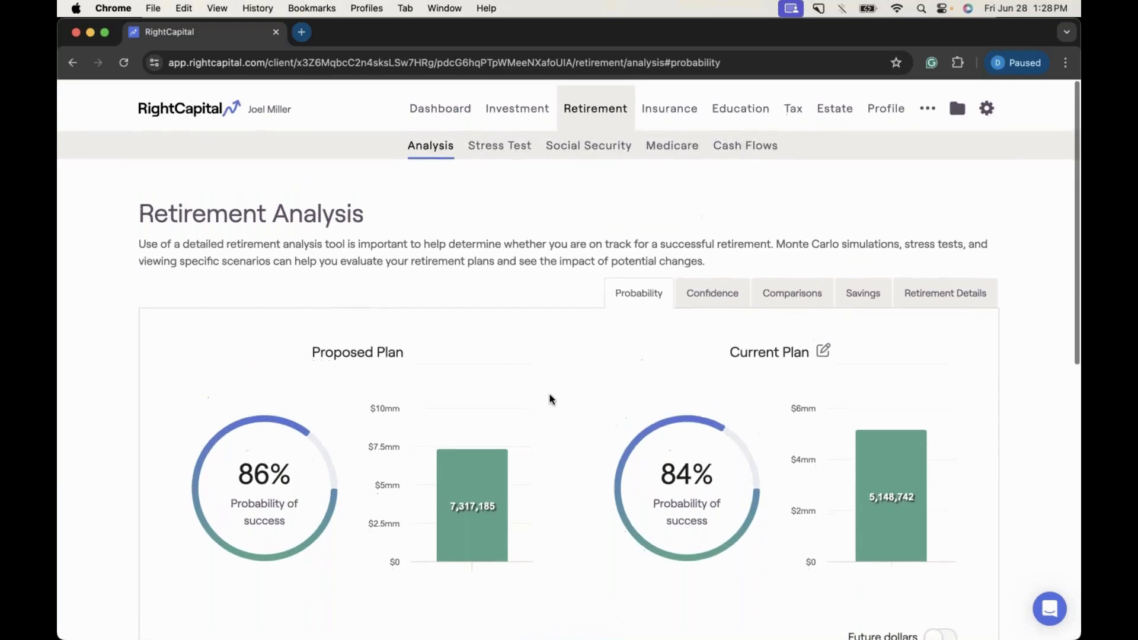
scroll(549, 398, "down", 12)
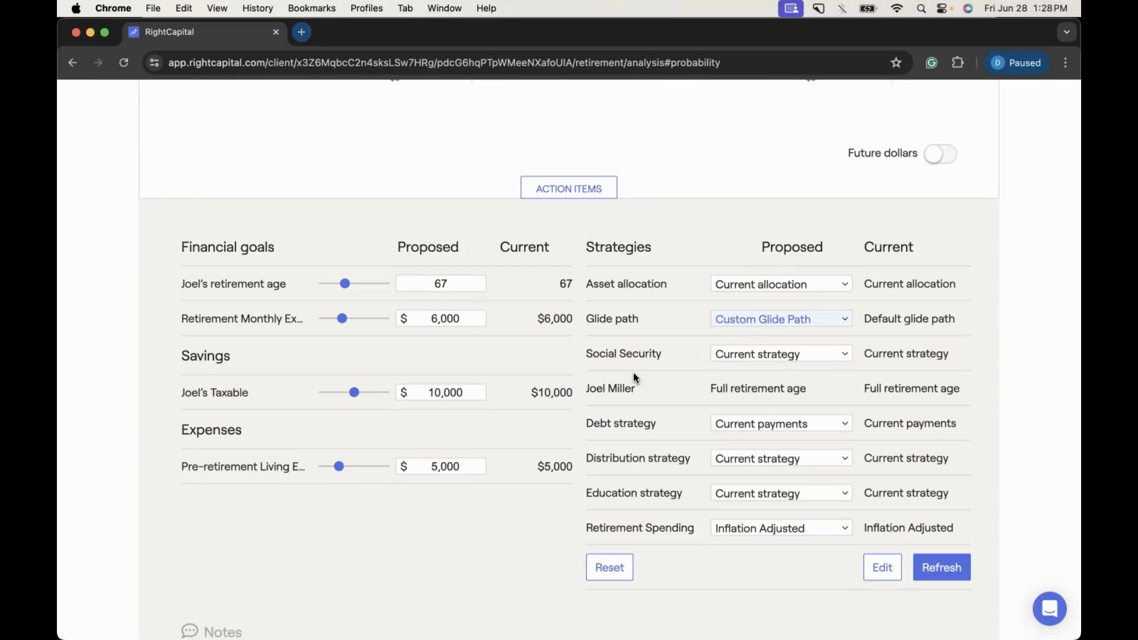
scroll(633, 375, "up", 4)
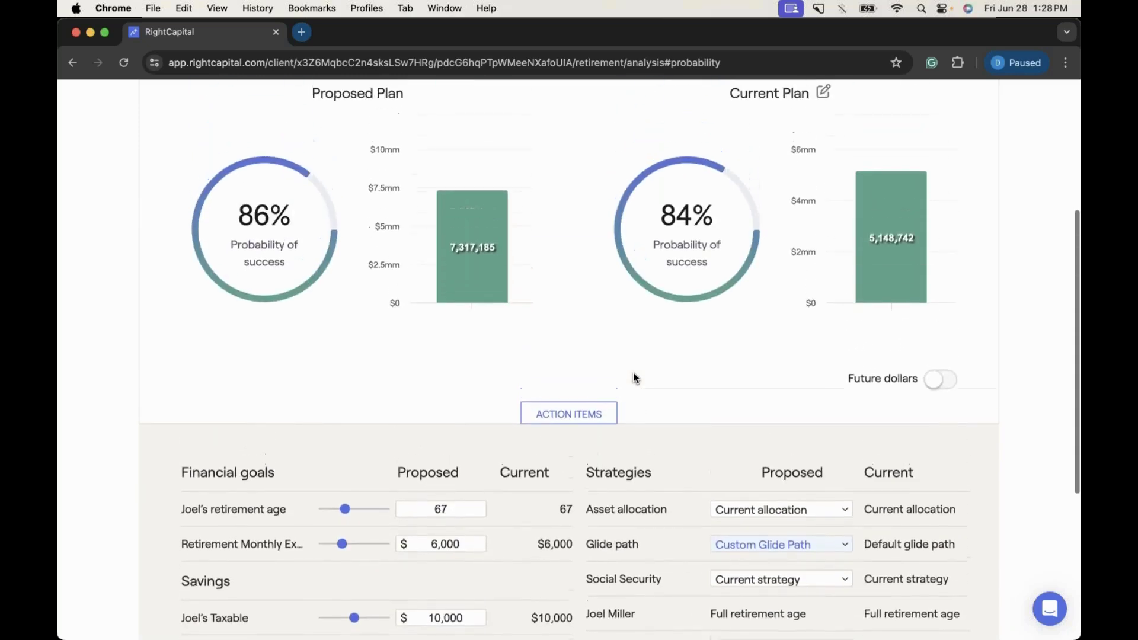
scroll(633, 377, "up", 1)
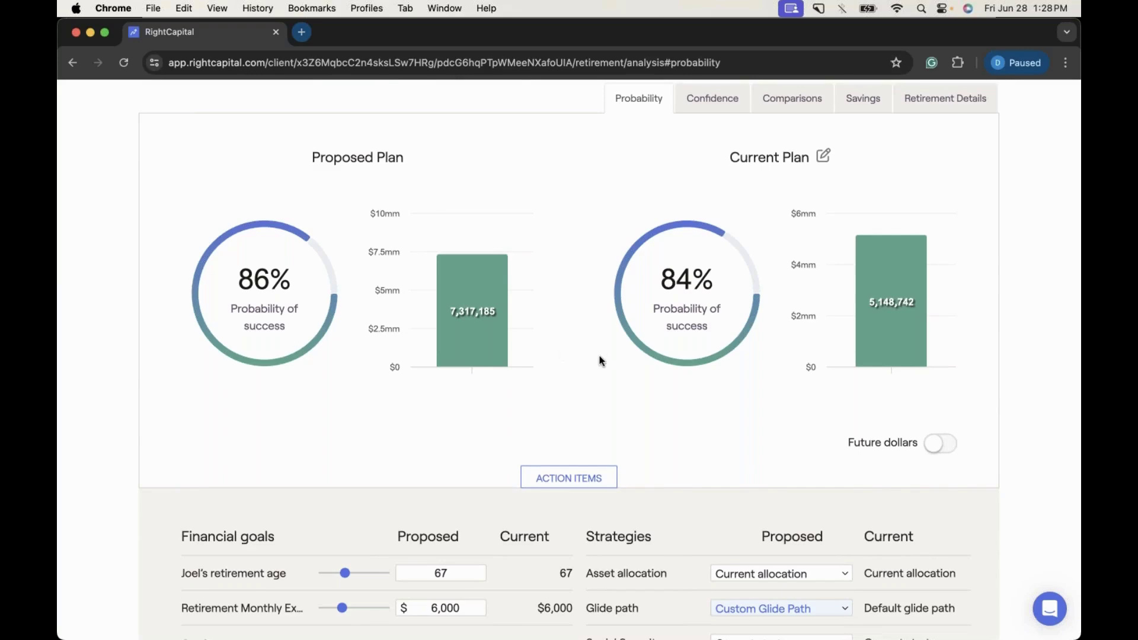
scroll(600, 361, "down", 2)
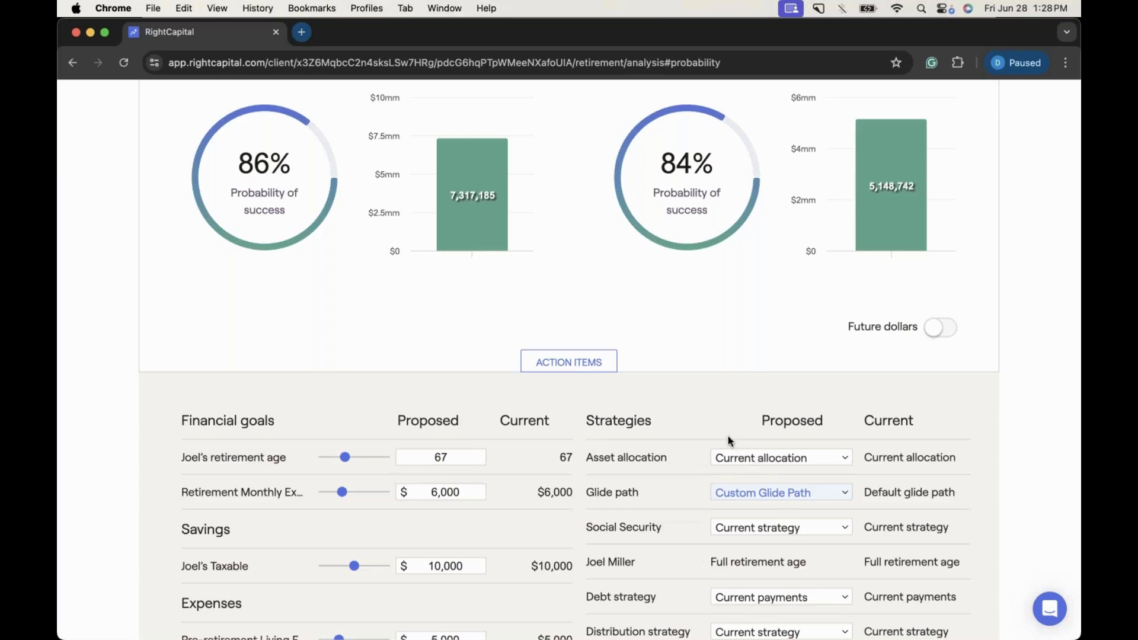
scroll(728, 436, "down", 2)
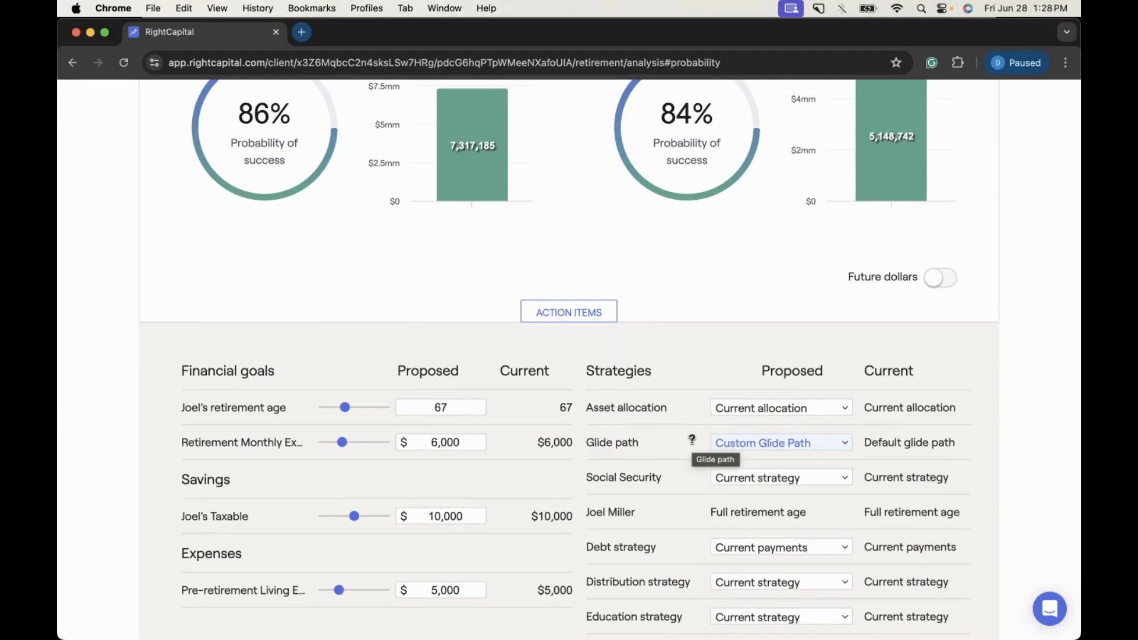
- Review the proposed glide path options, keep Custom Glide Path, and set the proposed asset allocation to The BEST Portfolio
left_click(735, 445)
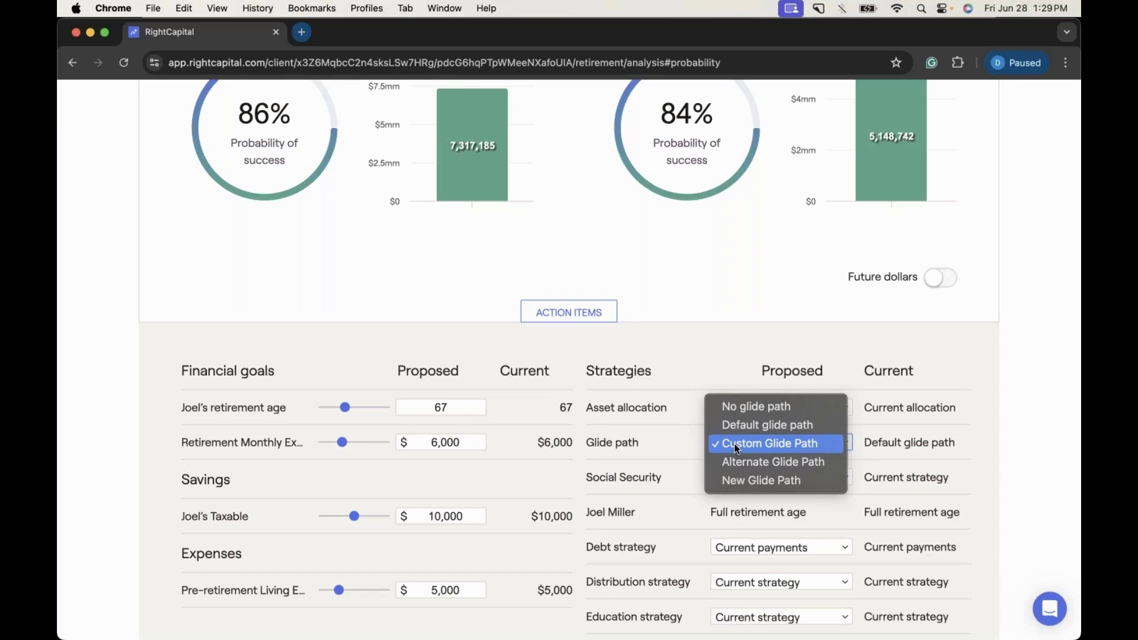
left_click(902, 445)
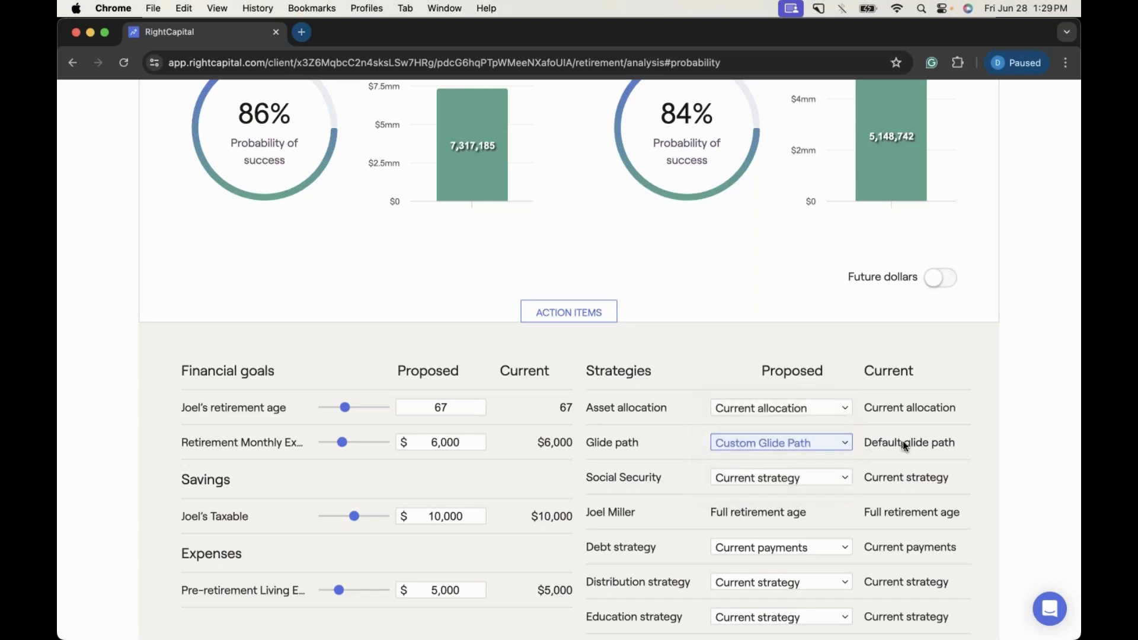
left_click(831, 447)
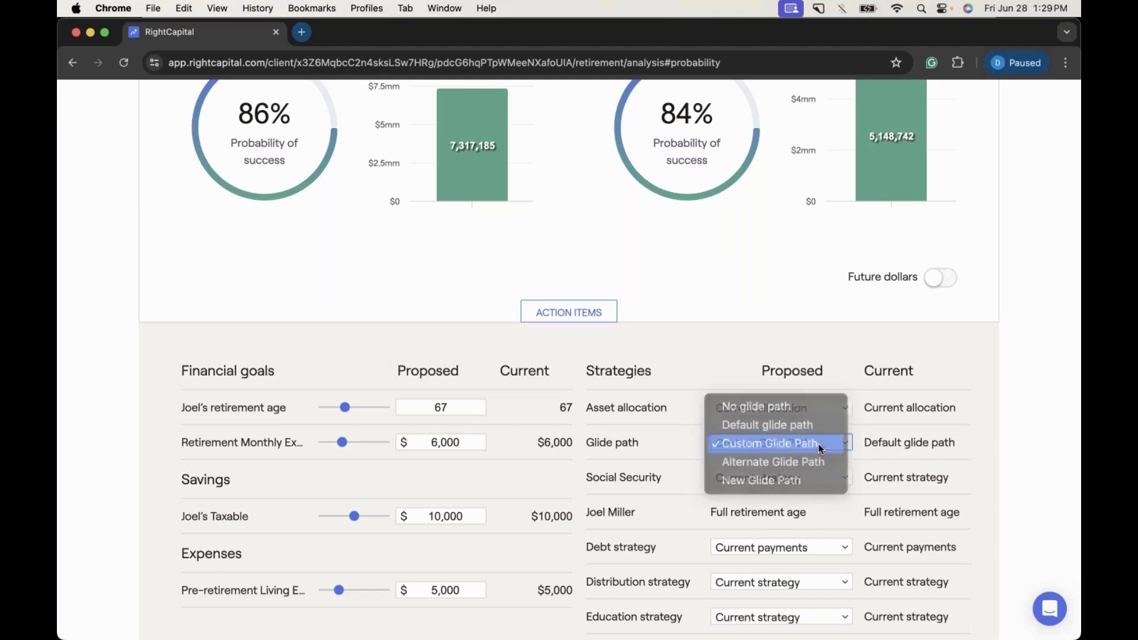
left_click(820, 447)
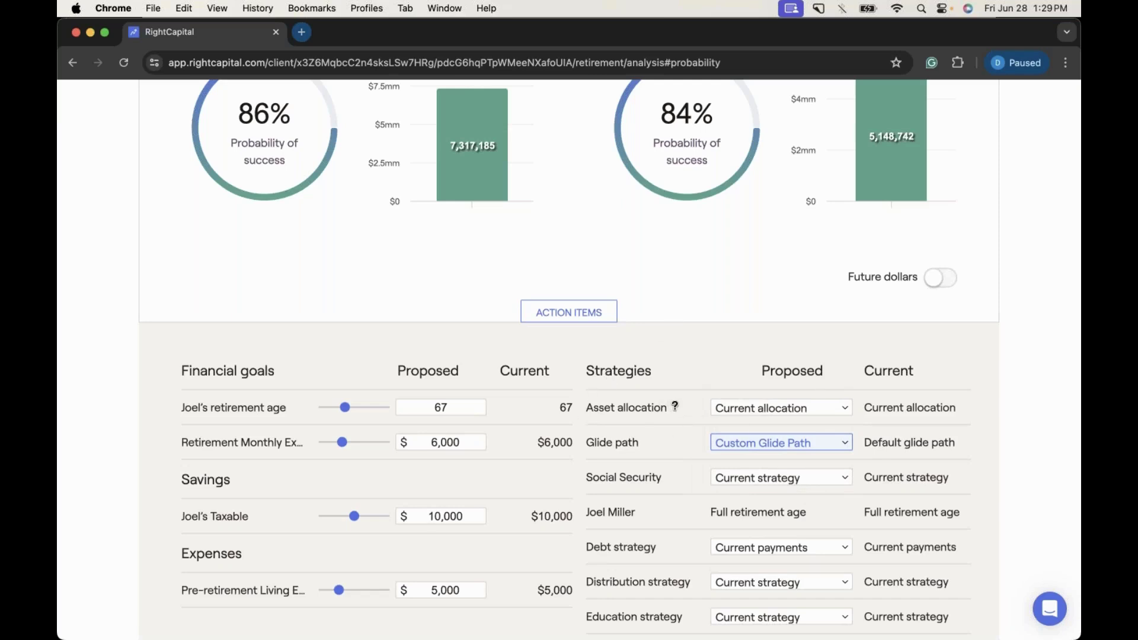
left_click(828, 409)
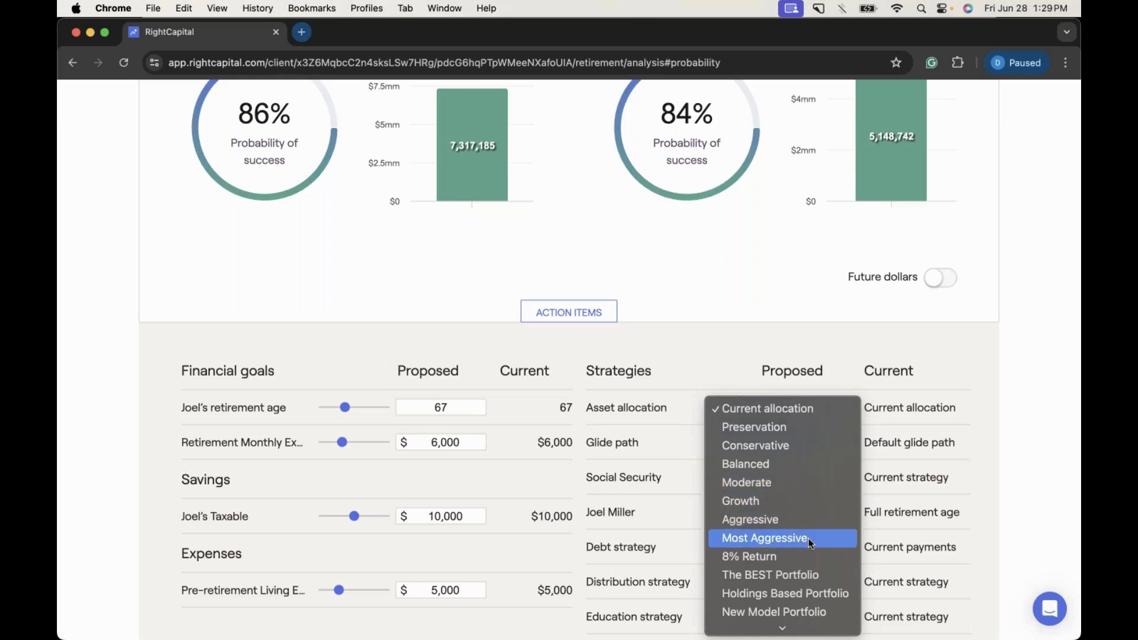
left_click(804, 575)
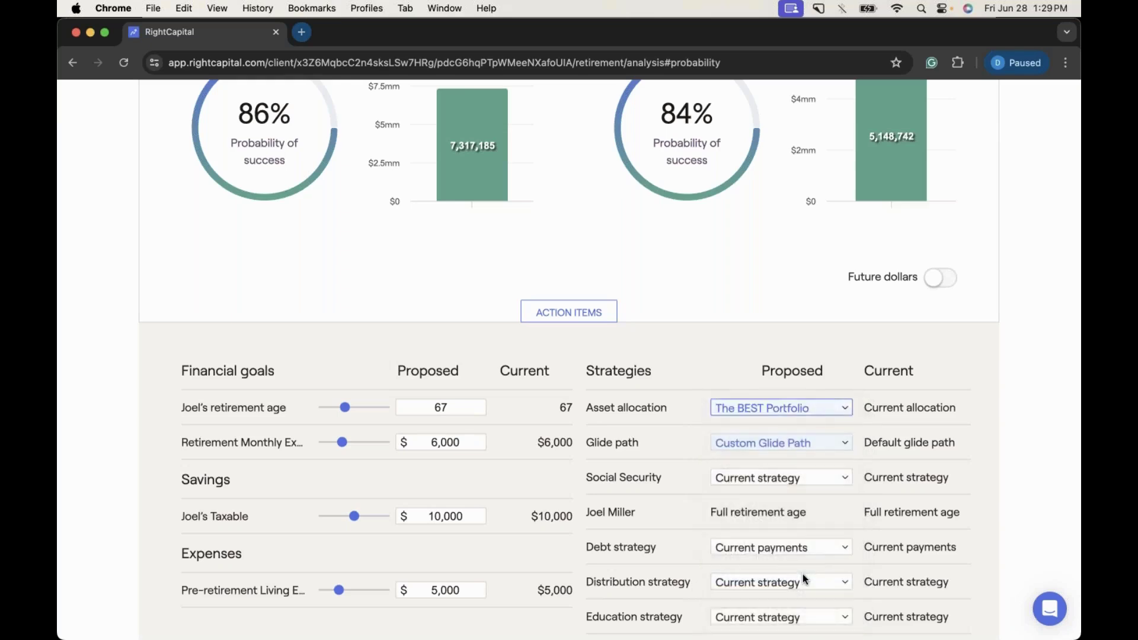
- Refresh the retirement analysis with The BEST Portfolio and Custom Glide Path as the proposed strategies
scroll(663, 423, "up", 1)
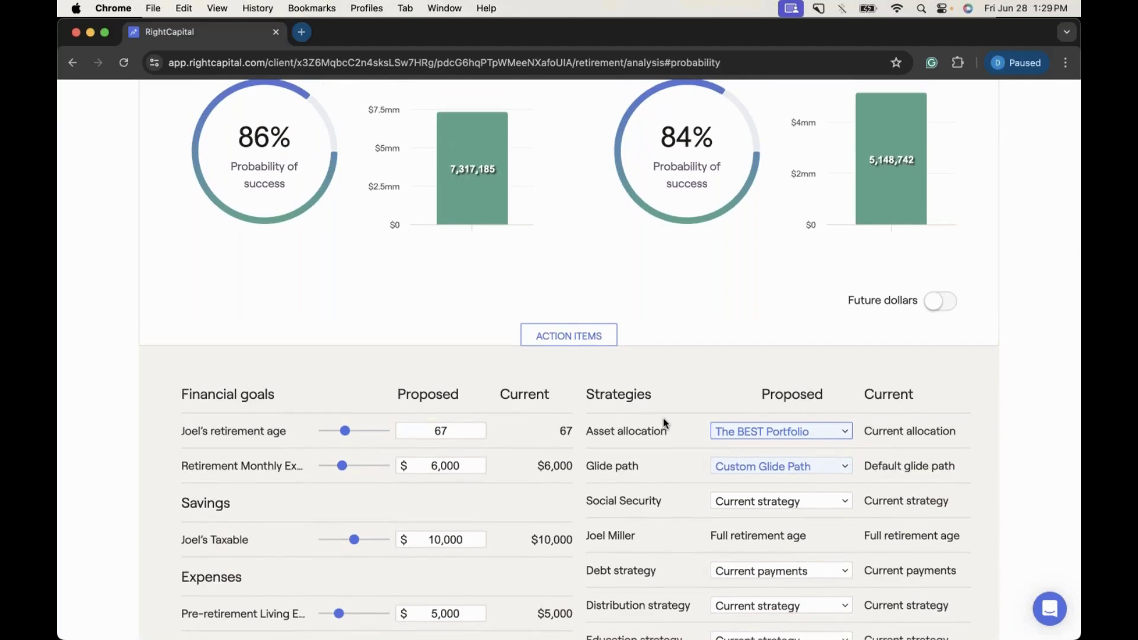
scroll(665, 423, "down", 1)
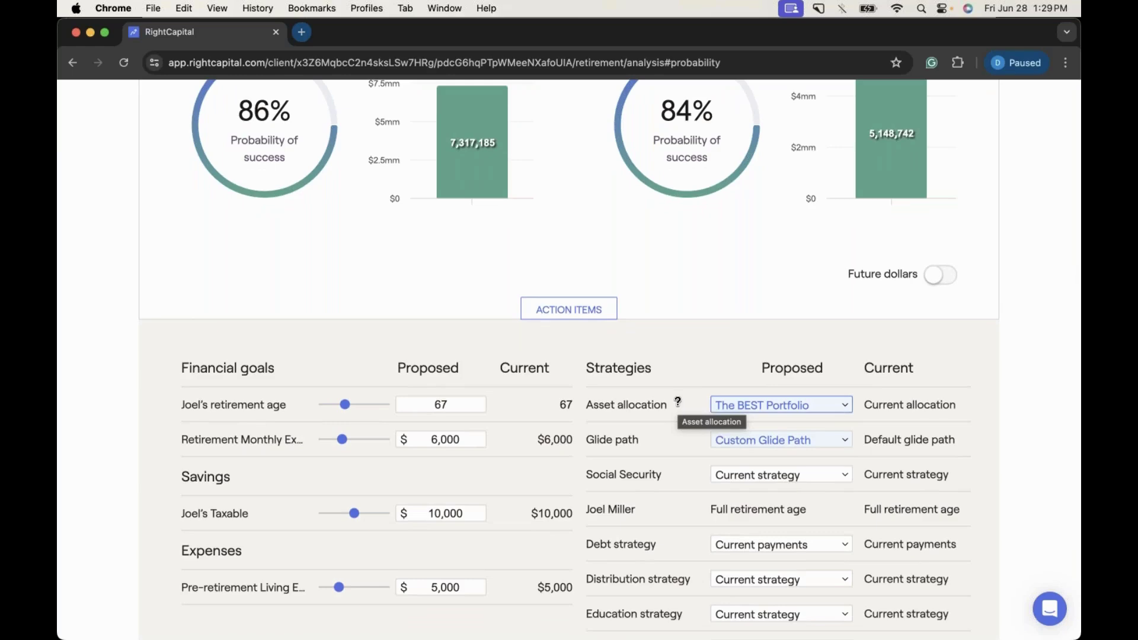
scroll(676, 427, "down", 1)
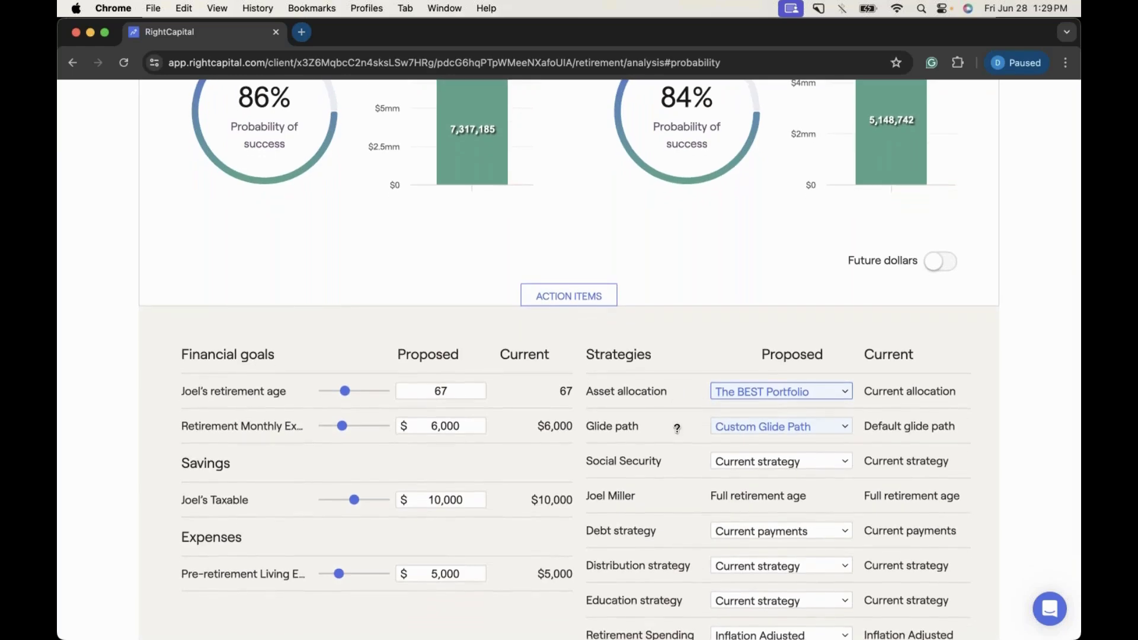
scroll(676, 427, "down", 3)
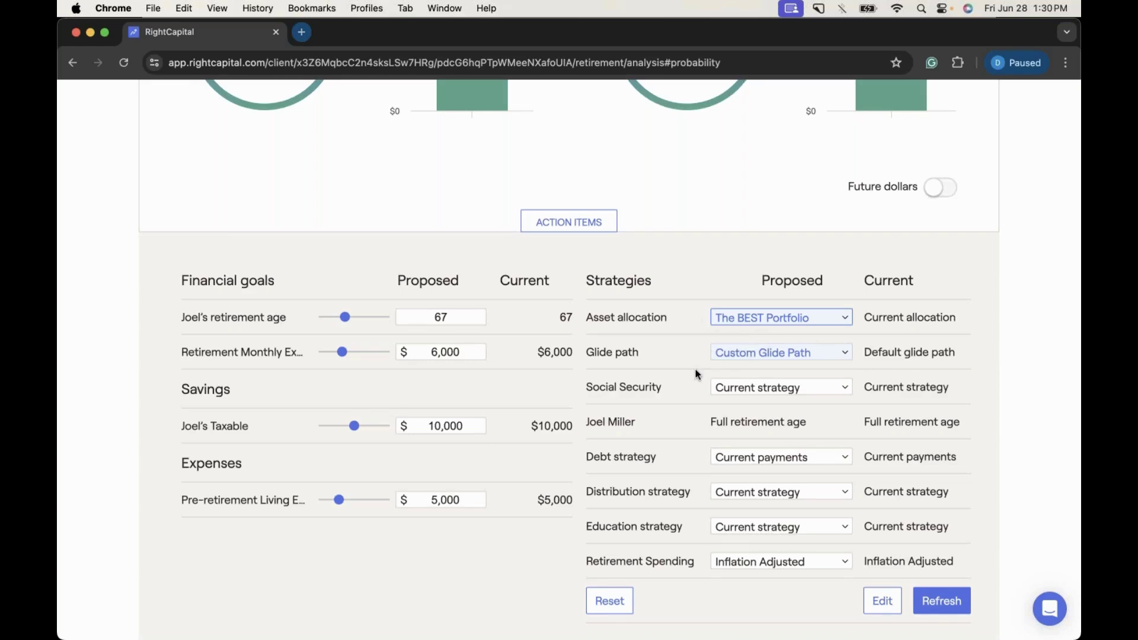
left_click(945, 589)
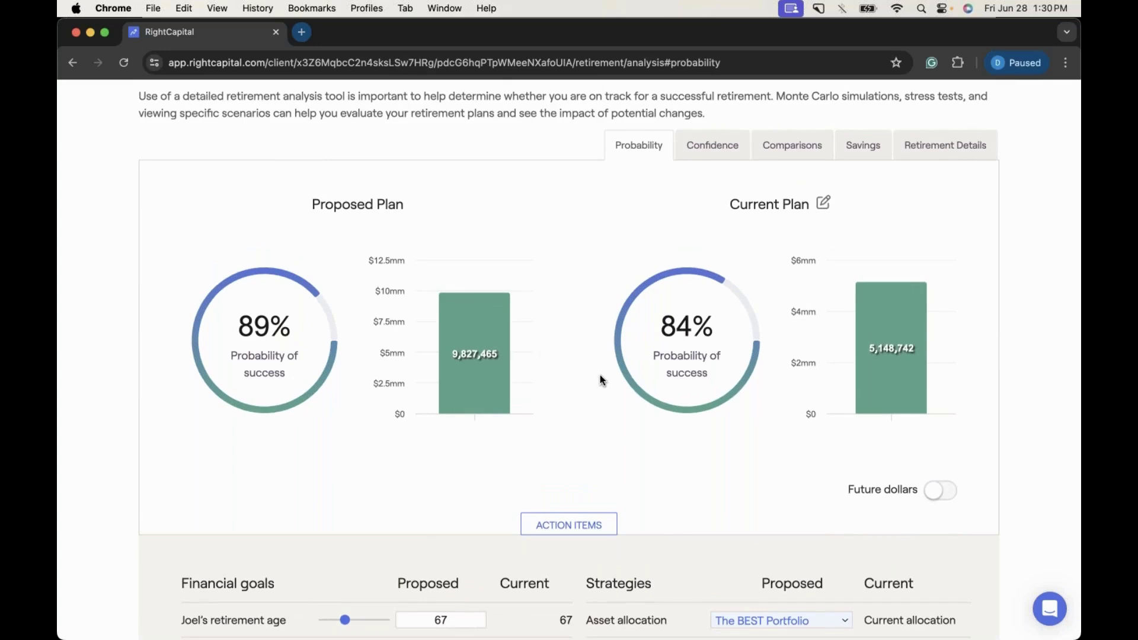
- Set the allocation method in the client's methodology settings to Pre- and post- retirement allocation
scroll(600, 380, "up", 3)
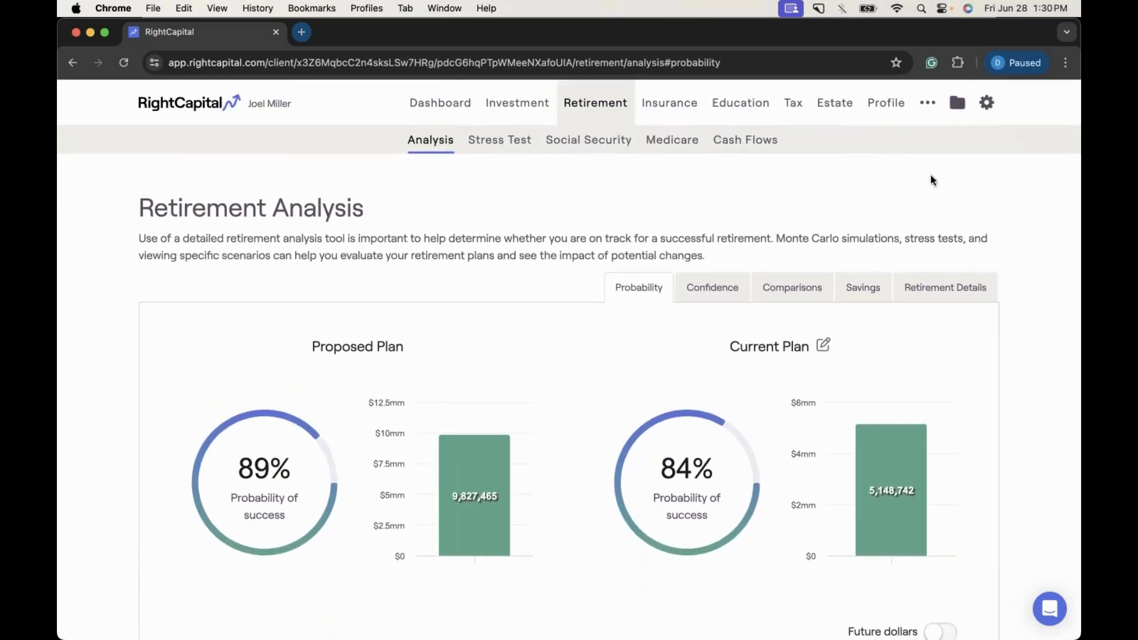
left_click(986, 104)
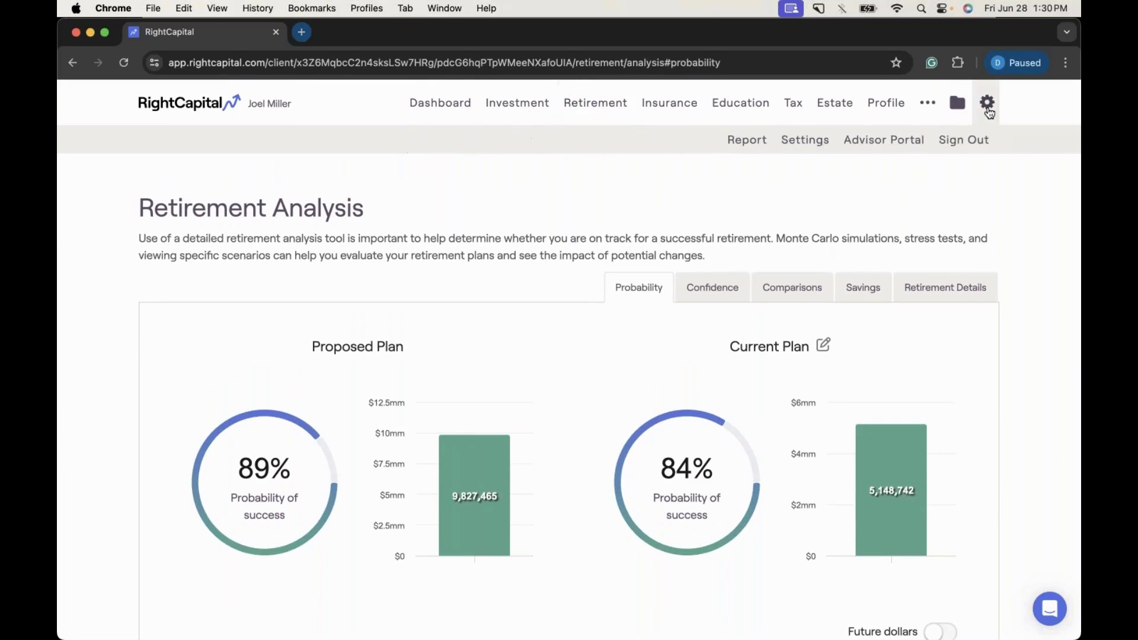
left_click(812, 147)
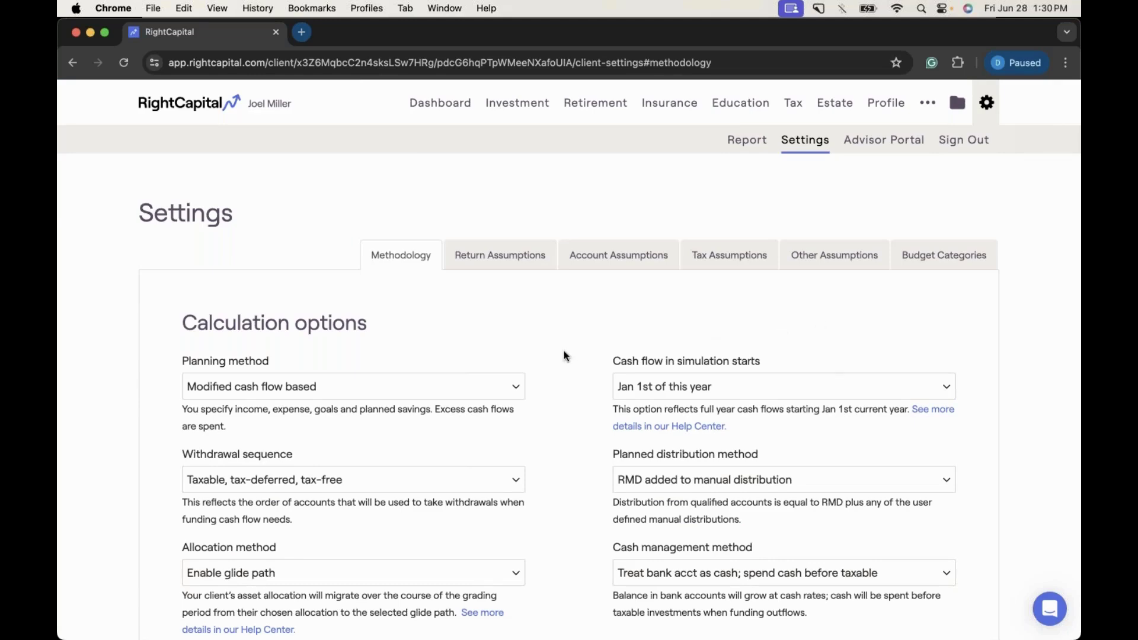
scroll(564, 355, "down", 3)
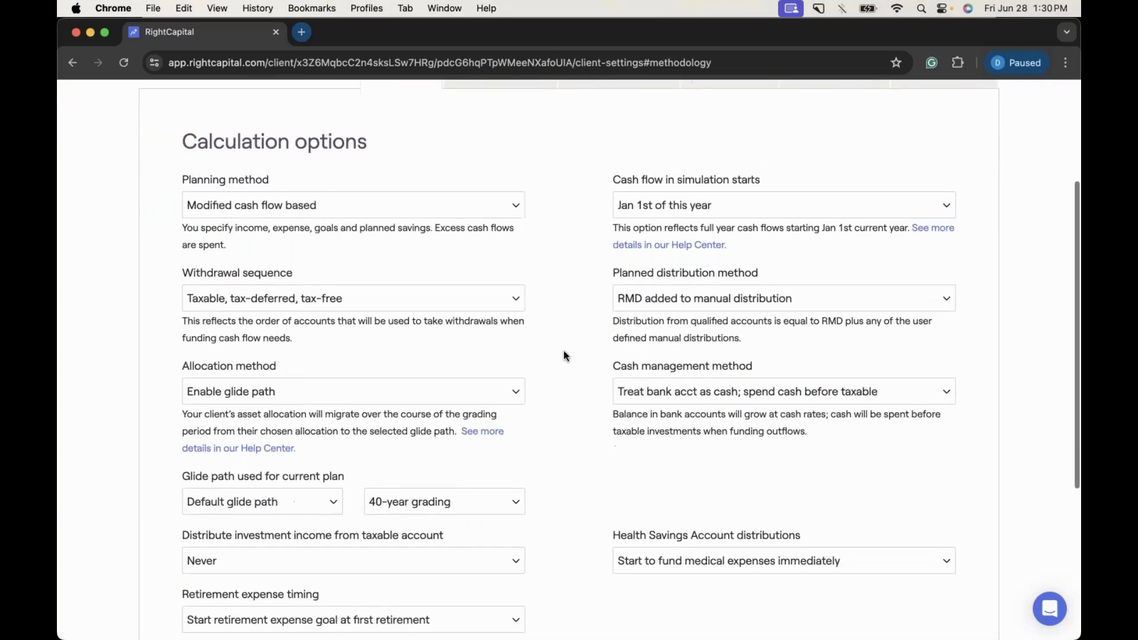
left_click(292, 391)
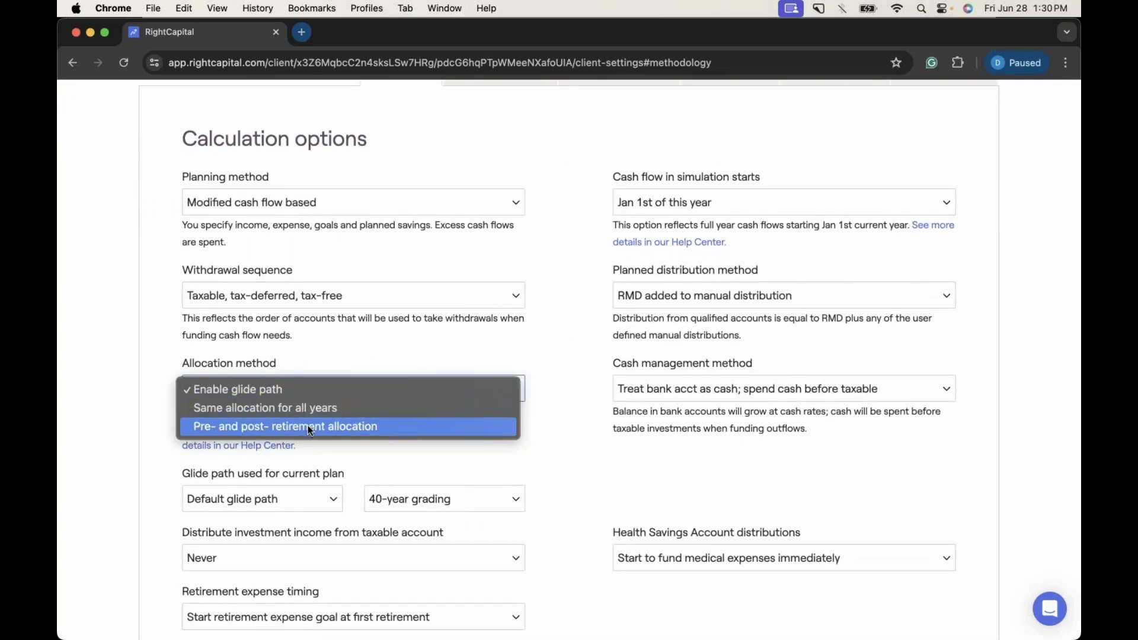
left_click(307, 425)
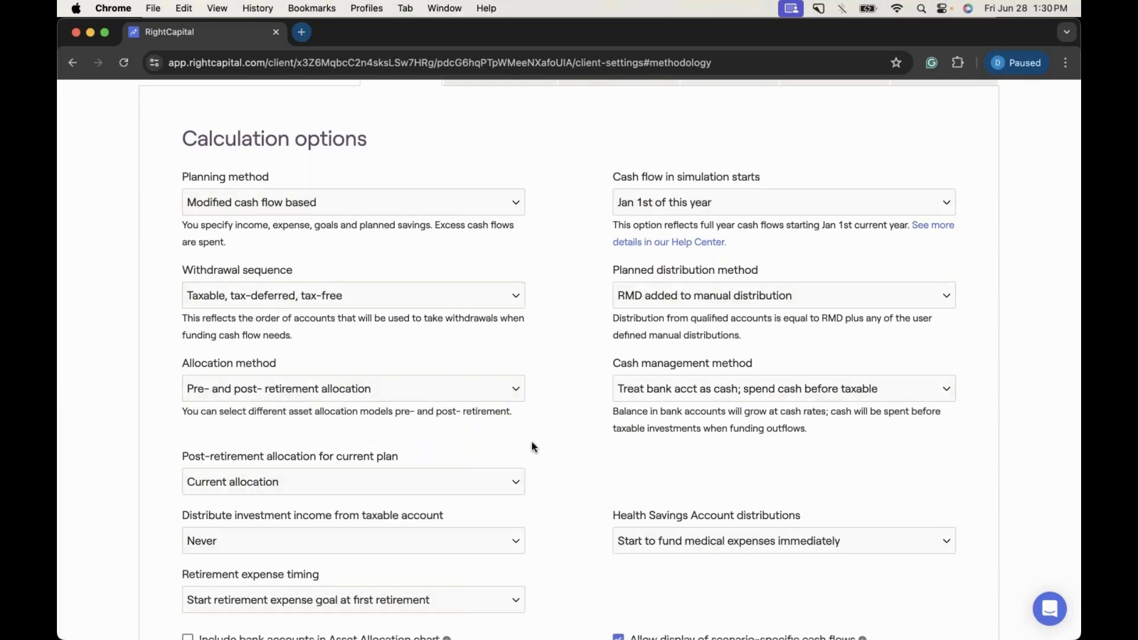
- Return to the client's Retirement Analysis and review the proposed asset allocation options, keeping The BEST Portfolio
scroll(532, 445, "up", 3)
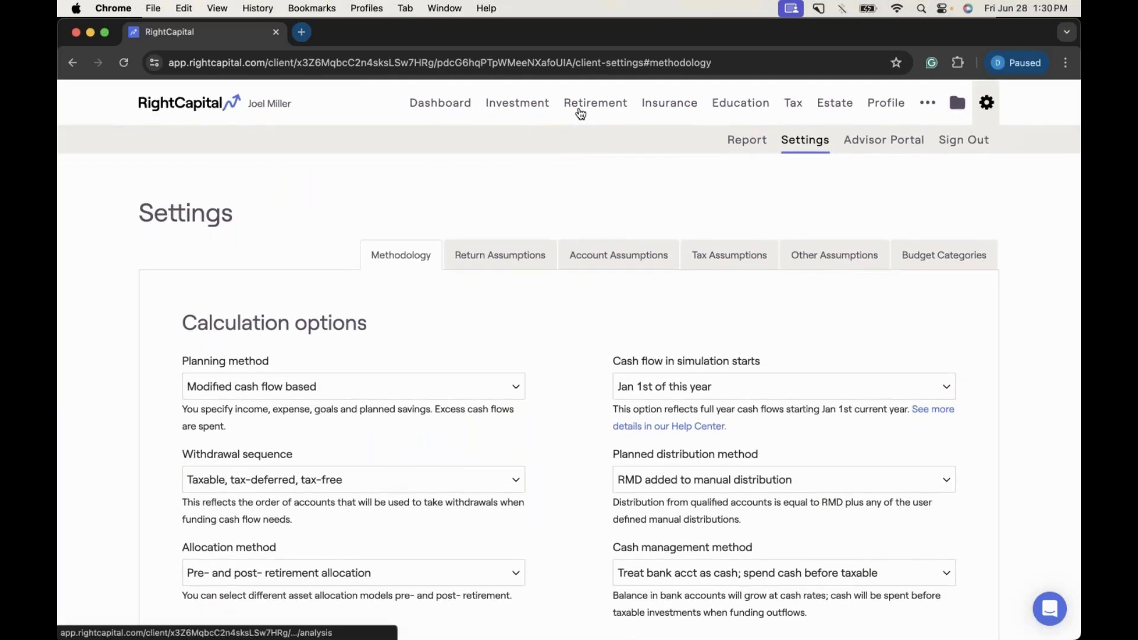
left_click(572, 107)
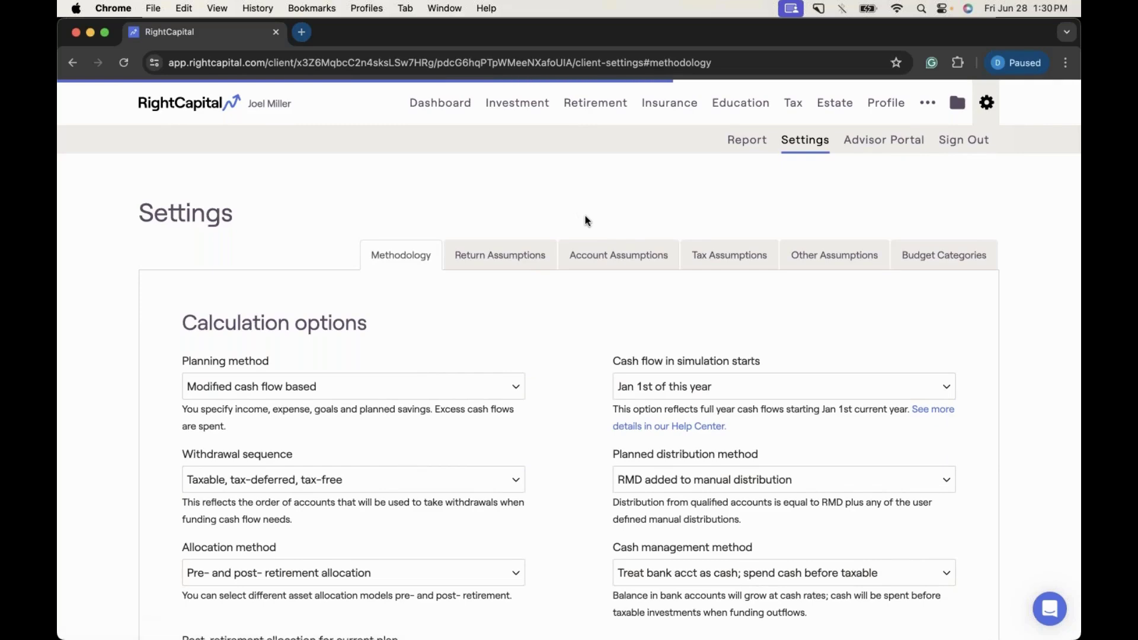
scroll(599, 415, "down", 5)
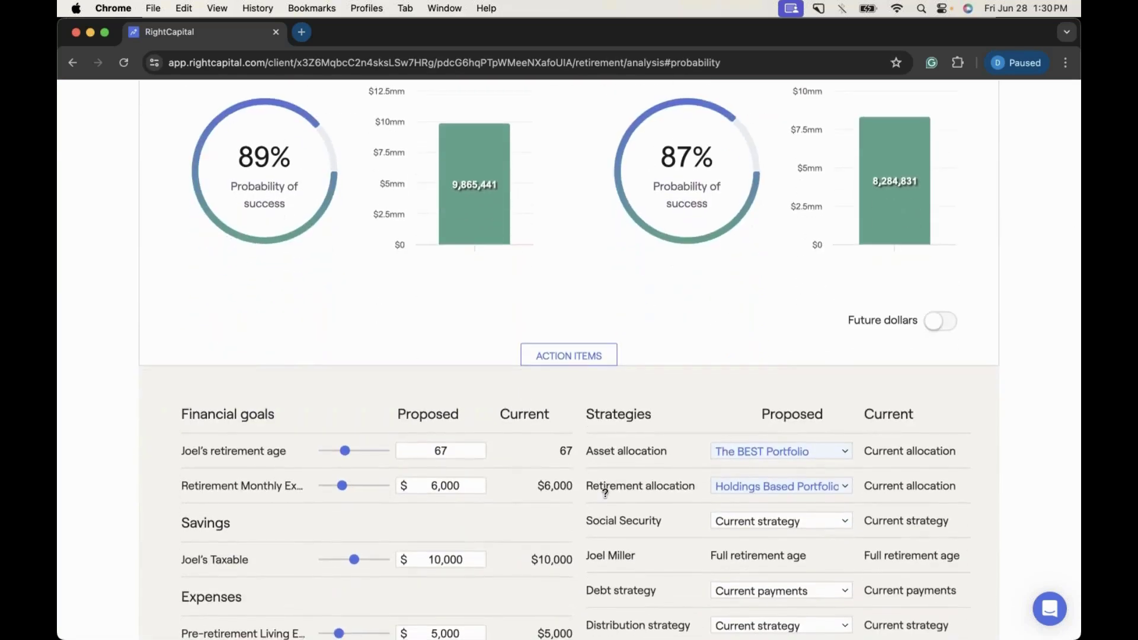
scroll(621, 353, "down", 1)
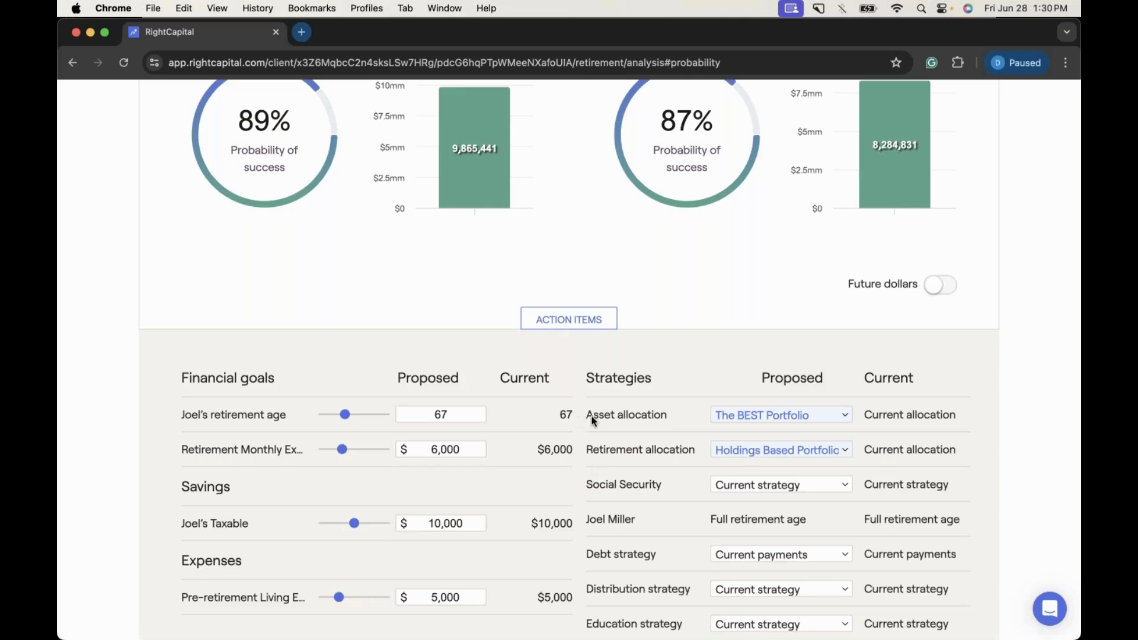
left_click(790, 415)
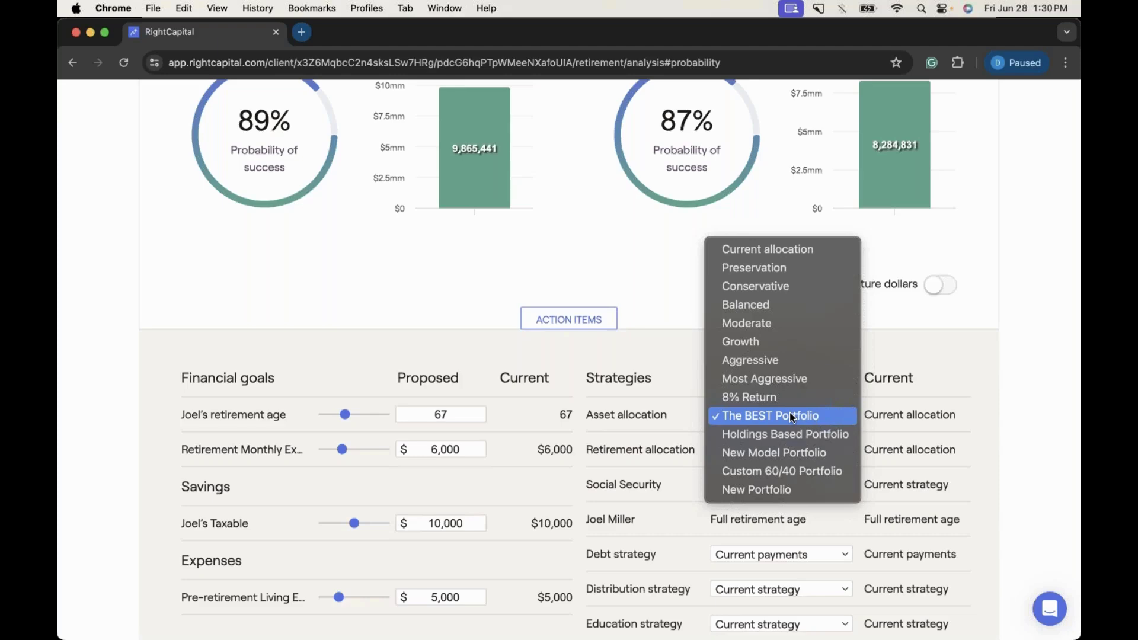
left_click(907, 372)
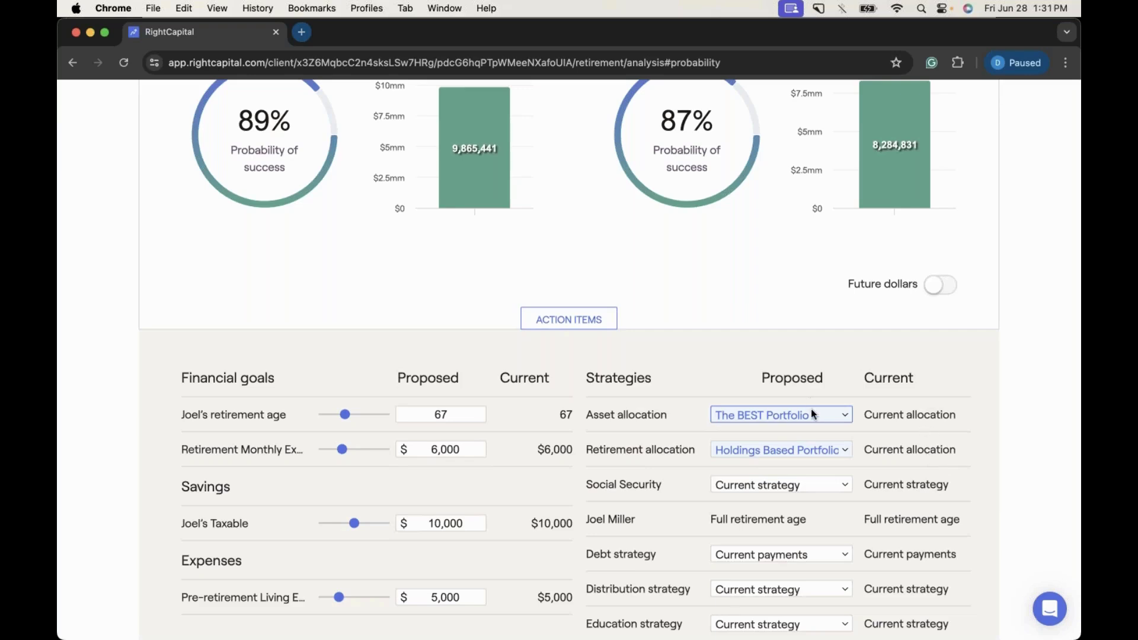
- Set the proposed retirement allocation to Moderate, refresh the analysis, and compare the proposed and current plans
left_click(815, 448)
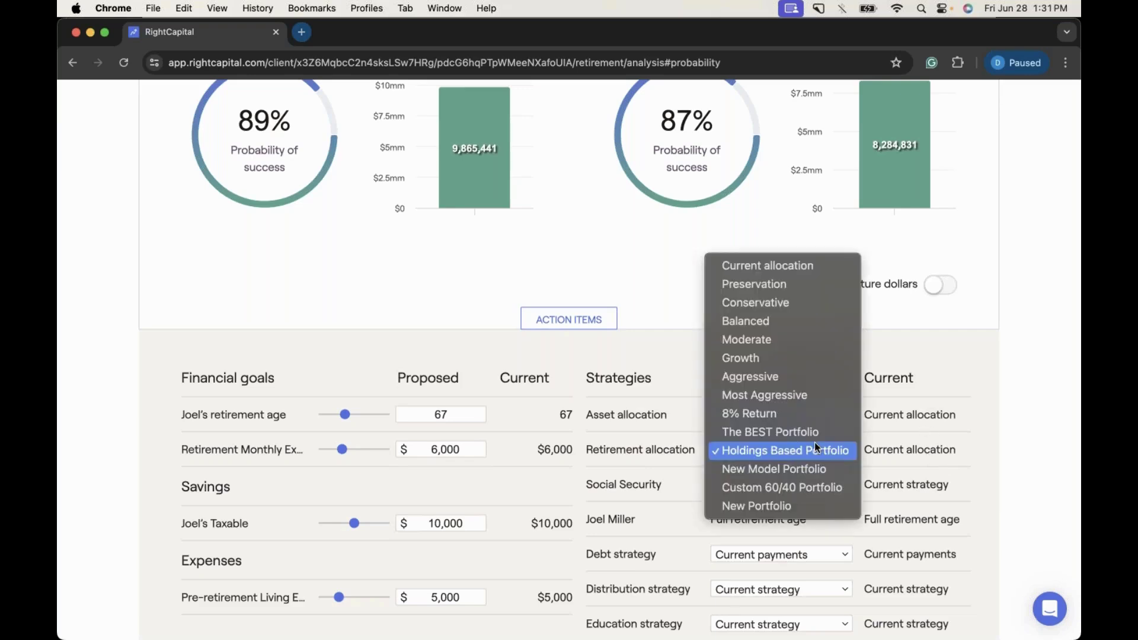
left_click(803, 342)
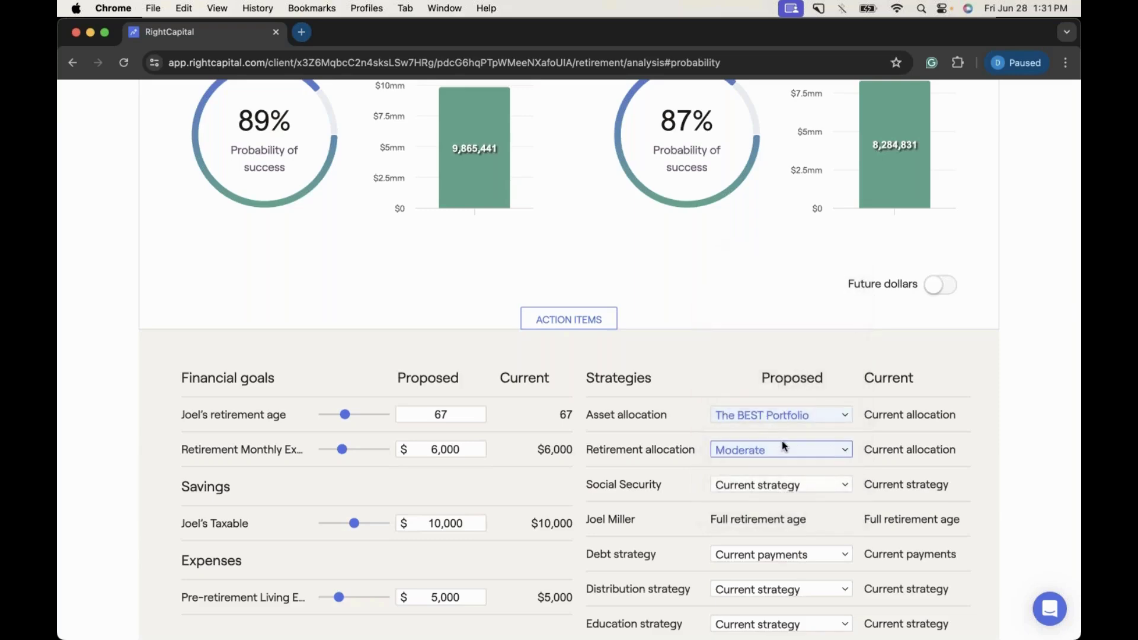
scroll(781, 440, "down", 3)
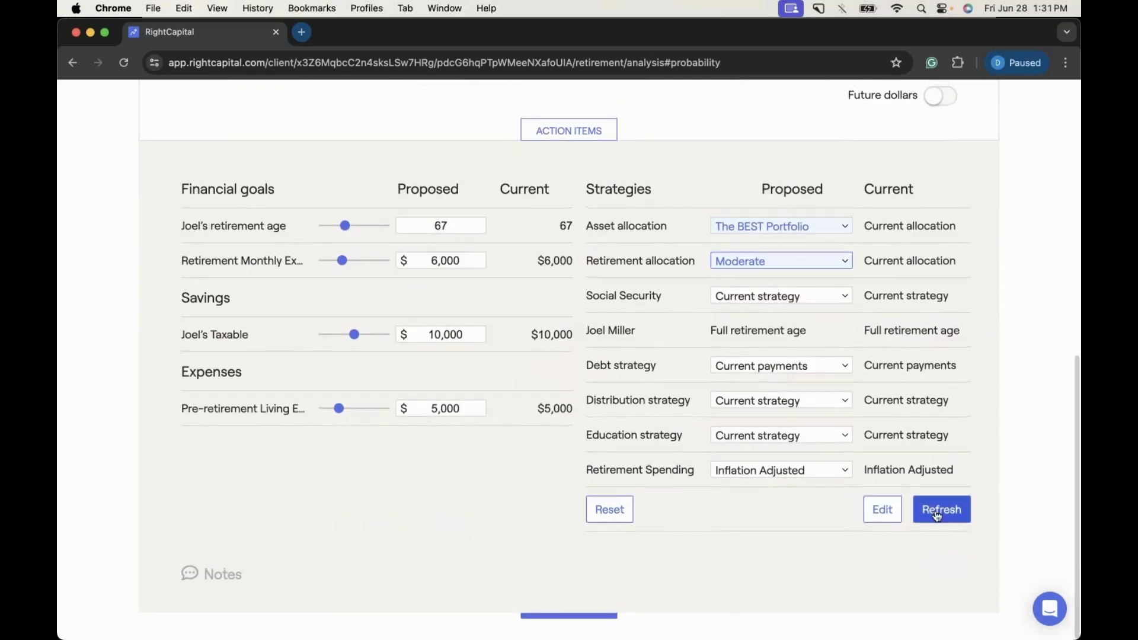
left_click(942, 509)
scroll(667, 430, "up", 6)
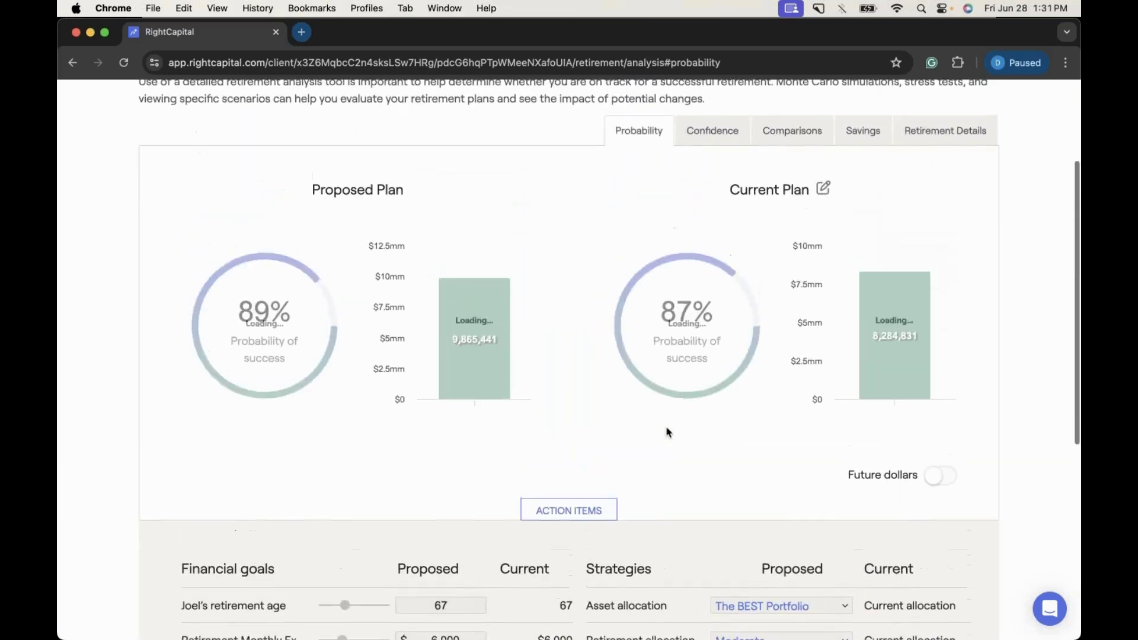
scroll(667, 432, "up", 1)
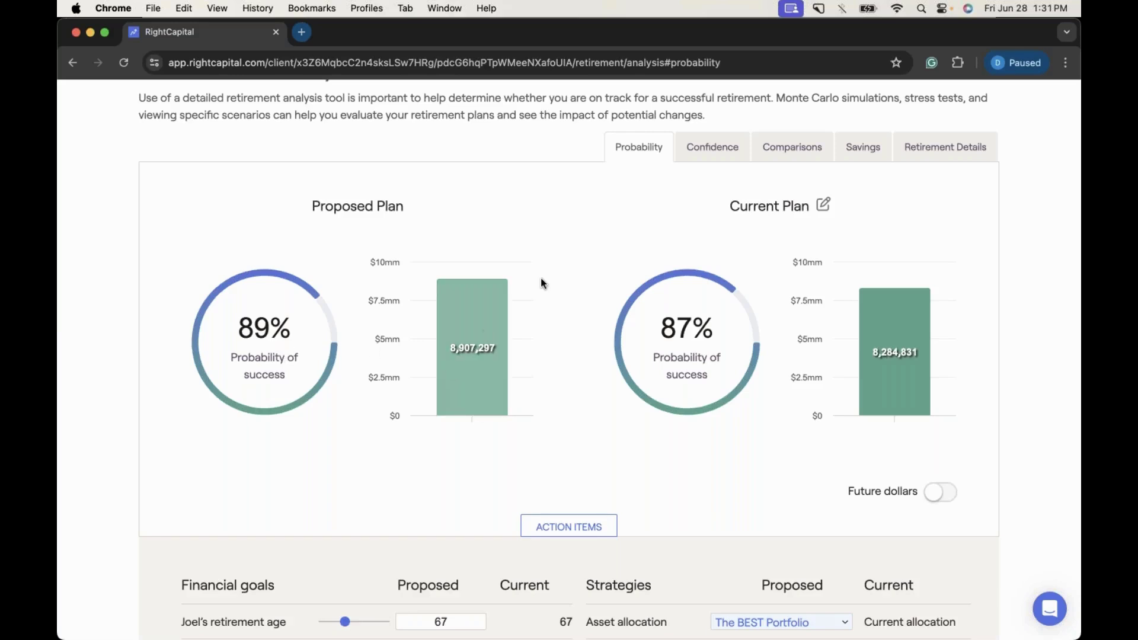
- Set the allocation method in the client's methodology settings to Same allocation for all years
scroll(541, 278, "up", 3)
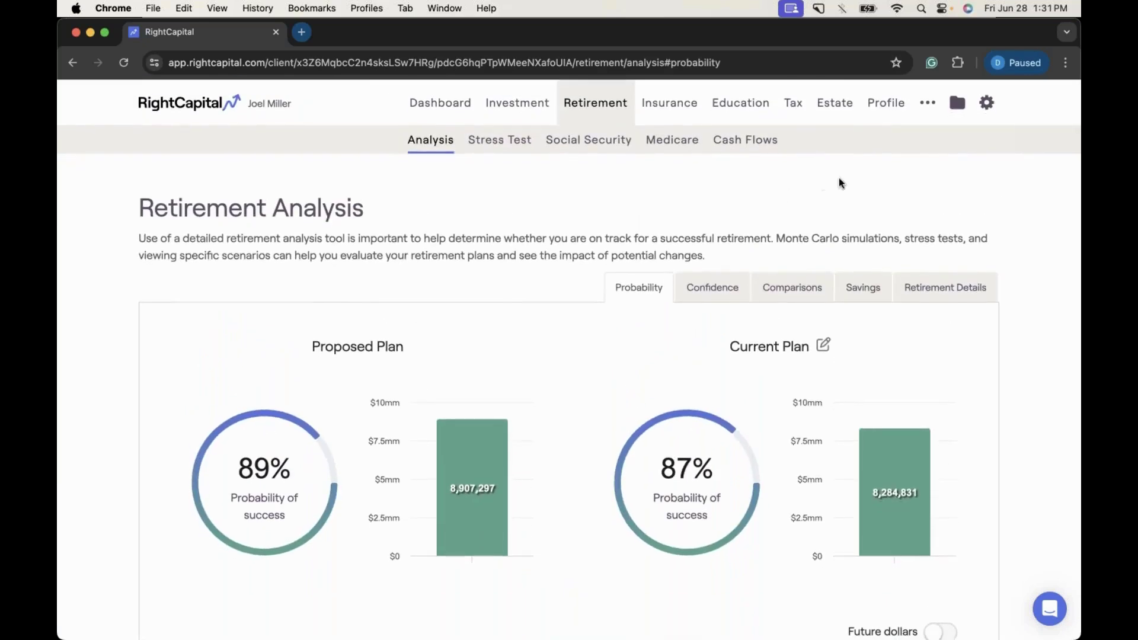
left_click(987, 106)
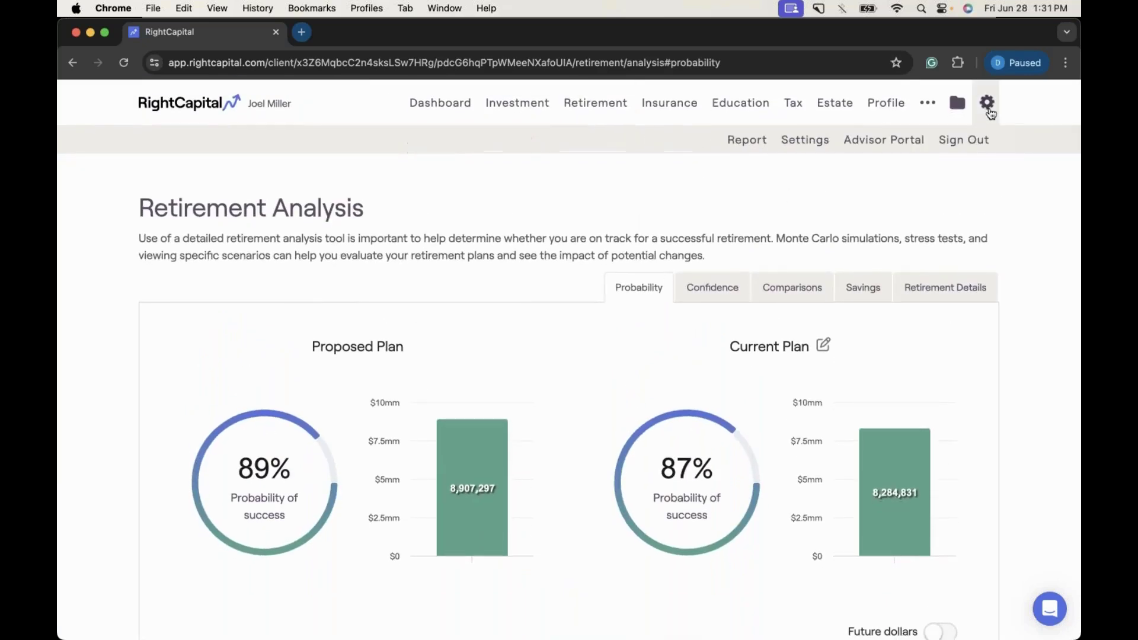
left_click(806, 144)
scroll(533, 385, "down", 3)
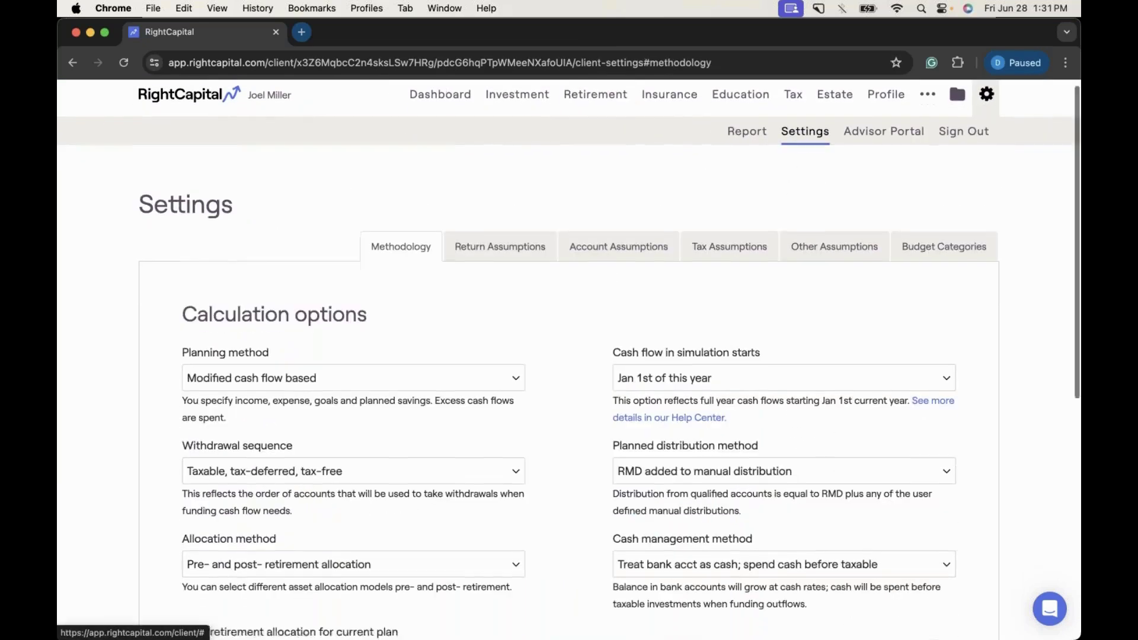
left_click(479, 488)
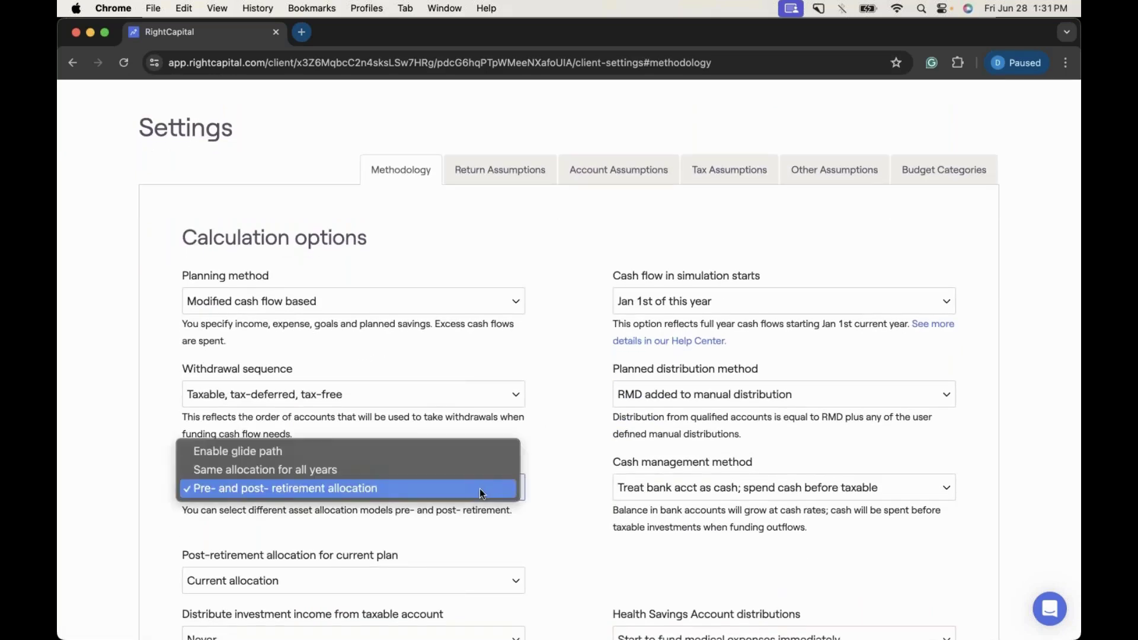
left_click(426, 470)
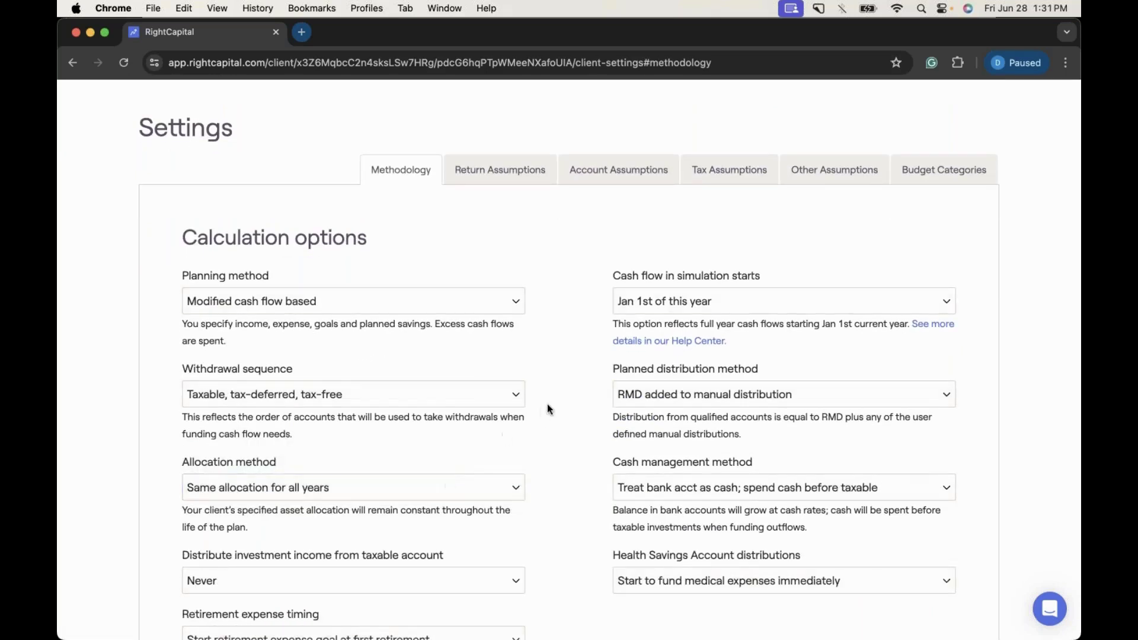
- Return to the client's Retirement Analysis and compare the proposed and current asset allocation strategies
scroll(546, 407, "up", 3)
left_click(573, 117)
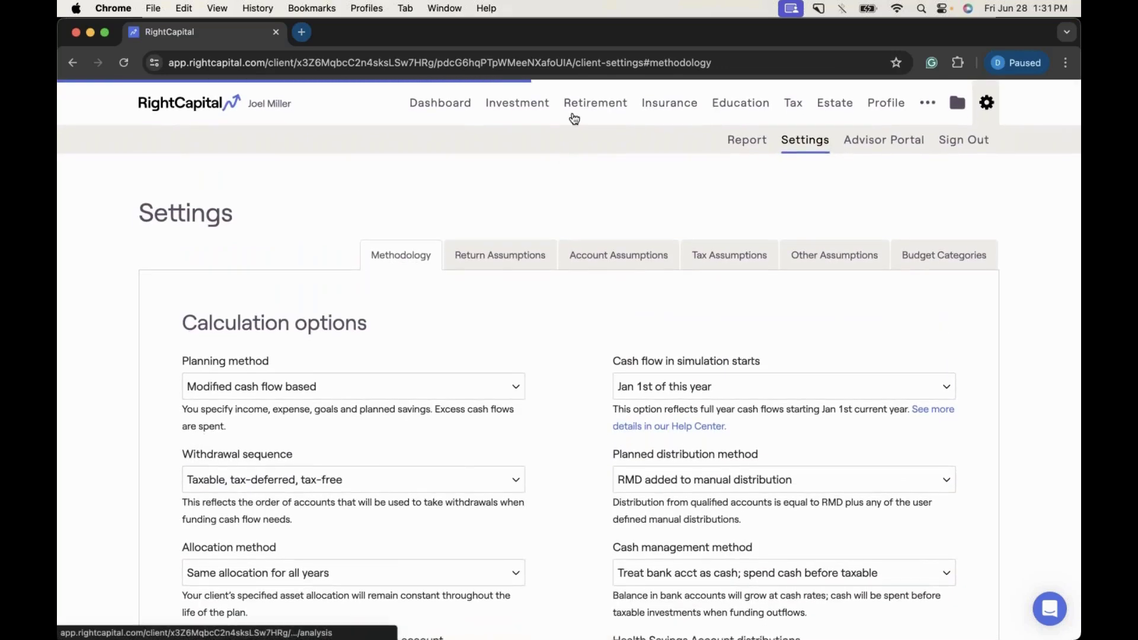
scroll(608, 409, "down", 5)
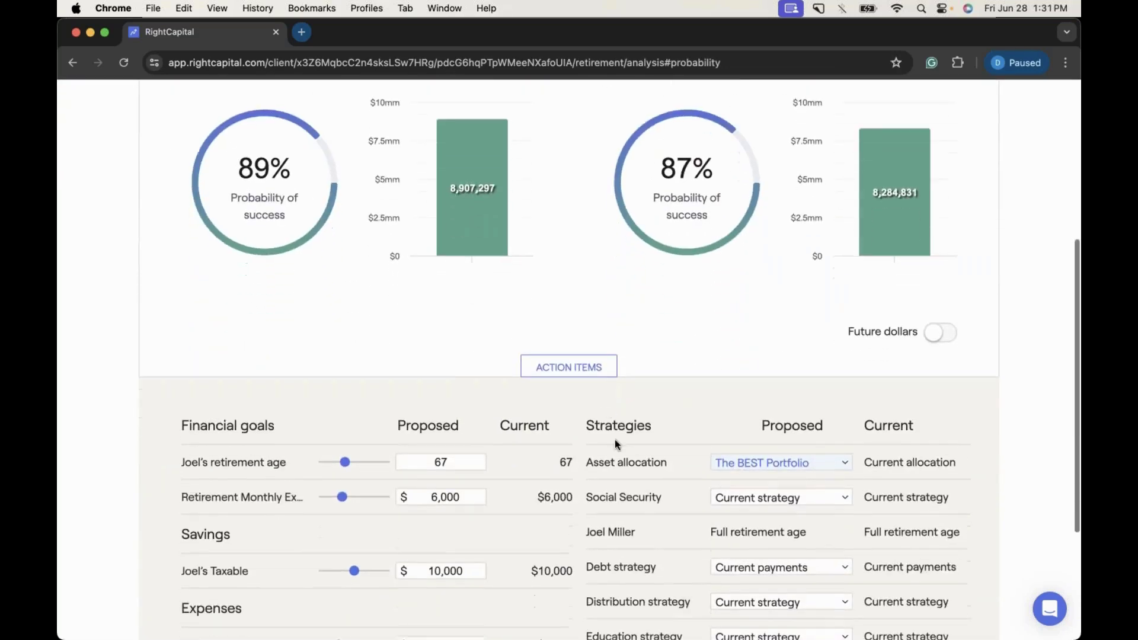
scroll(618, 449, "down", 2)
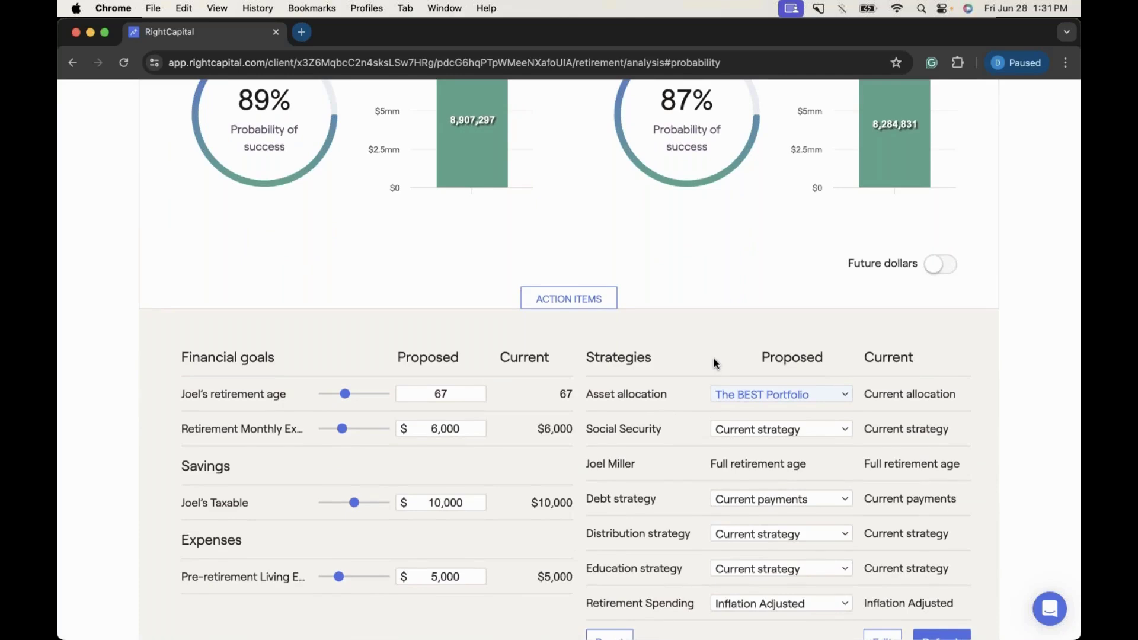
scroll(713, 359, "down", 1)
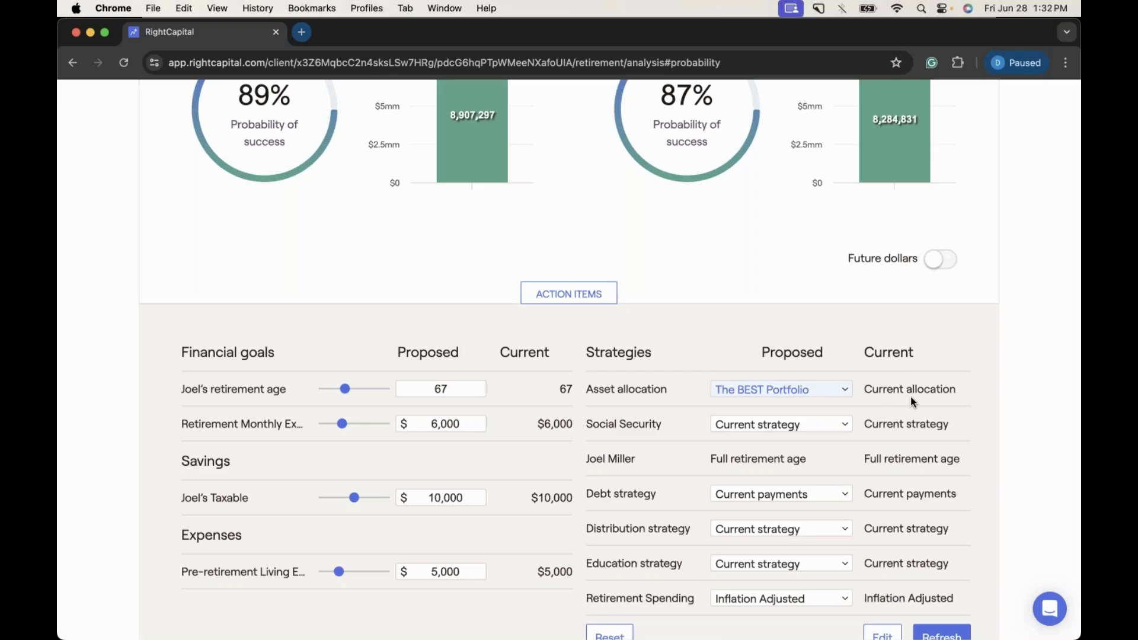
- Keep The BEST Portfolio as the proposed asset allocation, refresh the analysis, and compare both plans' probability of success
left_click(840, 394)
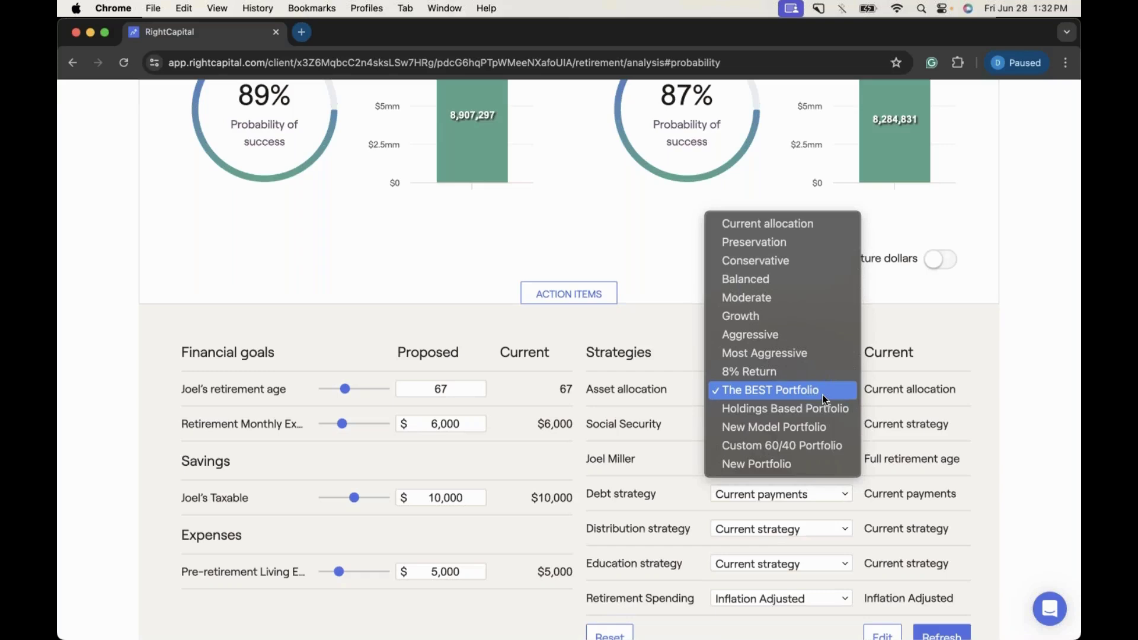
left_click(826, 399)
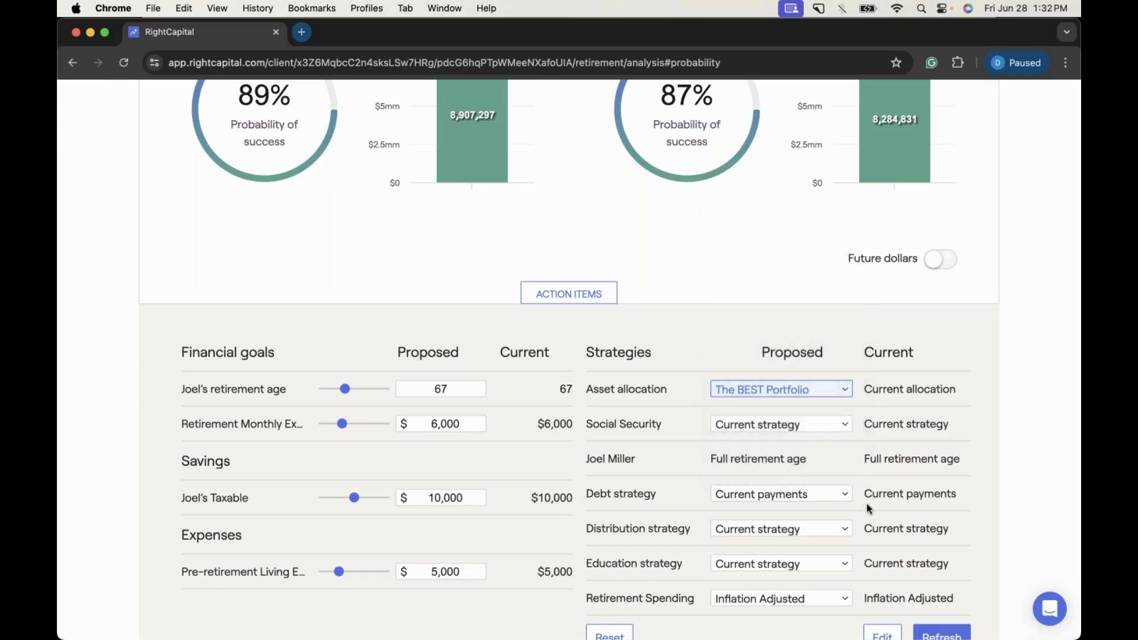
scroll(866, 503, "down", 2)
left_click(933, 590)
scroll(655, 457, "up", 3)
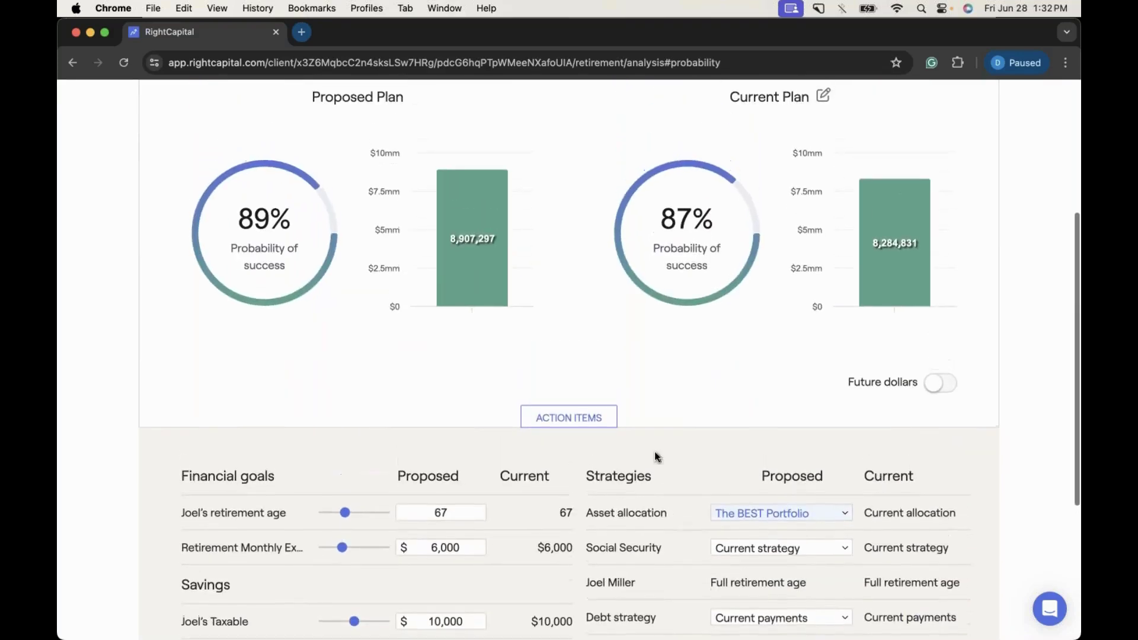
scroll(574, 333, "up", 2)
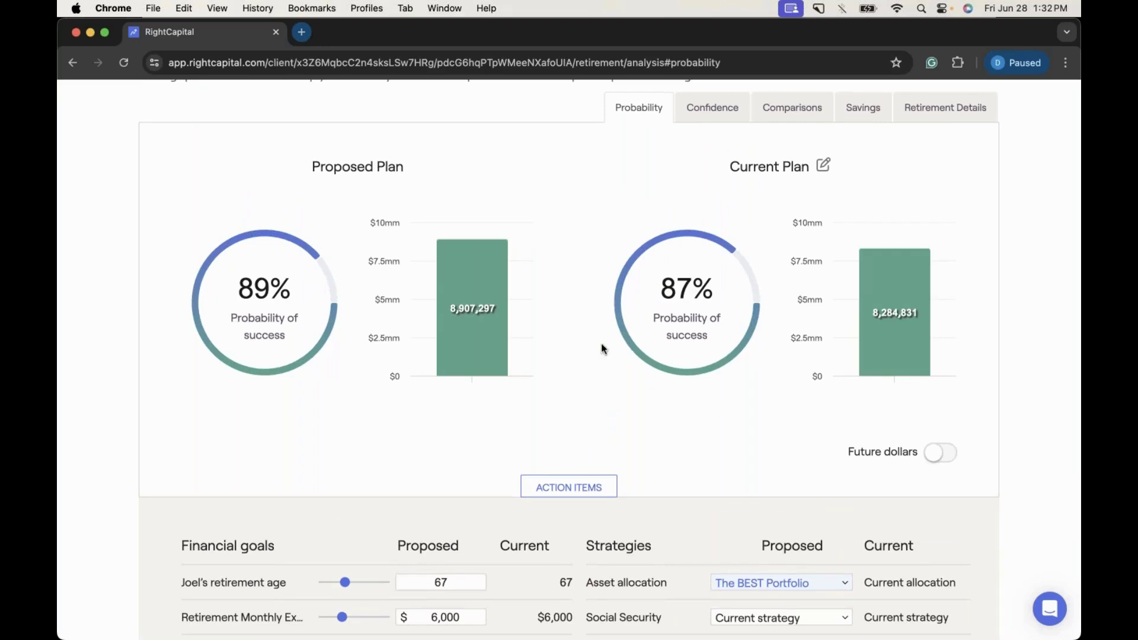
- Examine the proposed plan's asset simulation confidence ranges, and return to the probability of success comparison
scroll(601, 343, "up", 2)
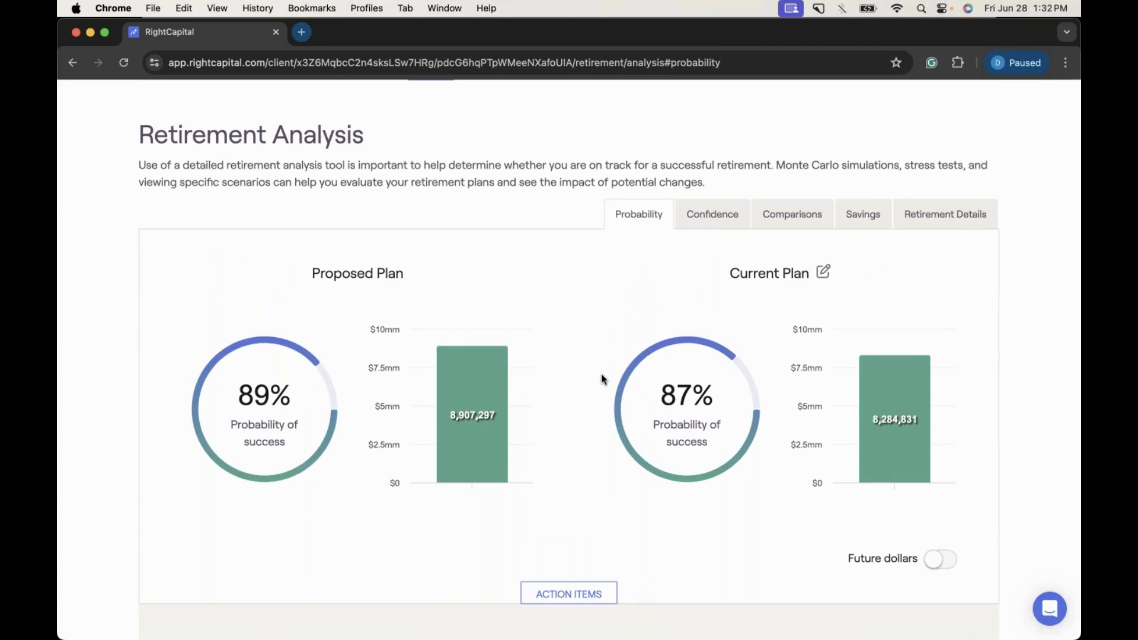
scroll(601, 380, "up", 1)
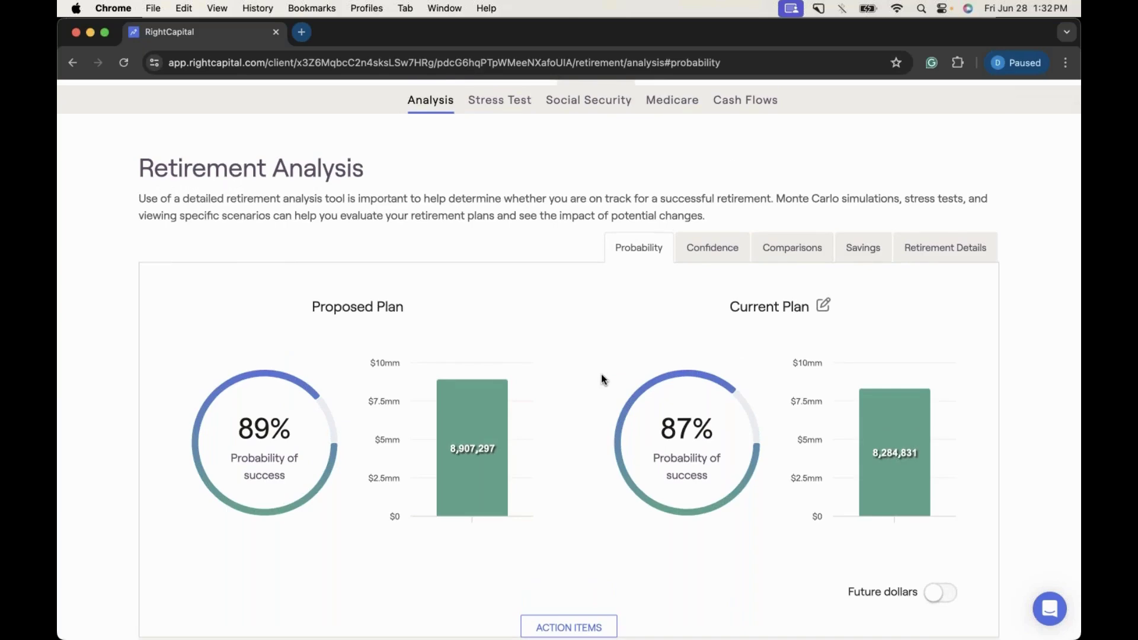
scroll(601, 379, "down", 5)
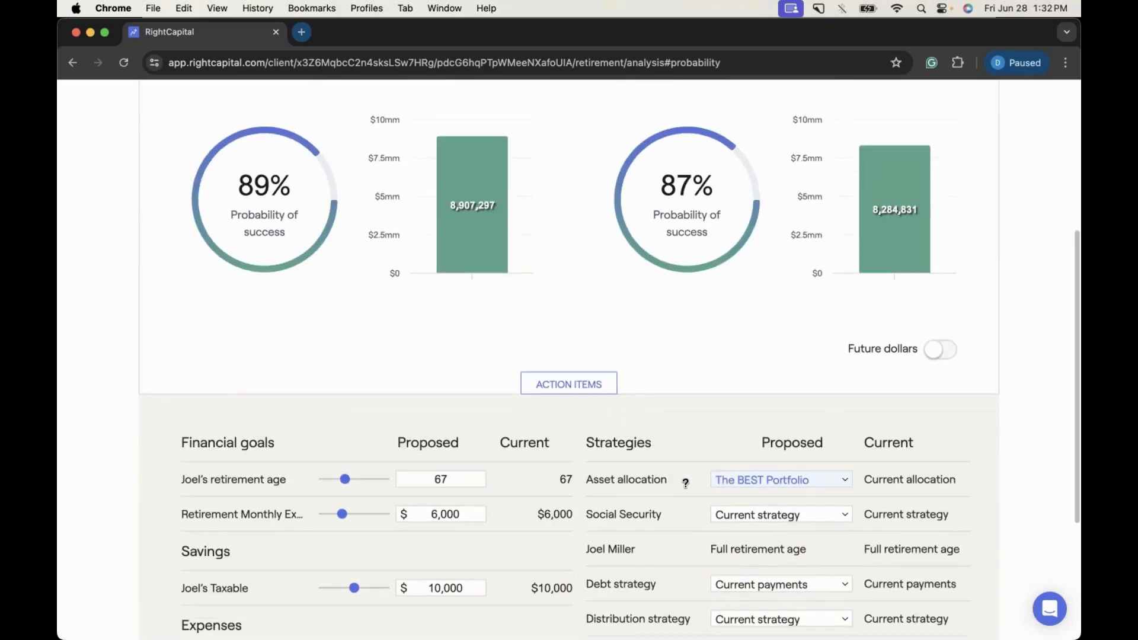
scroll(685, 483, "up", 1)
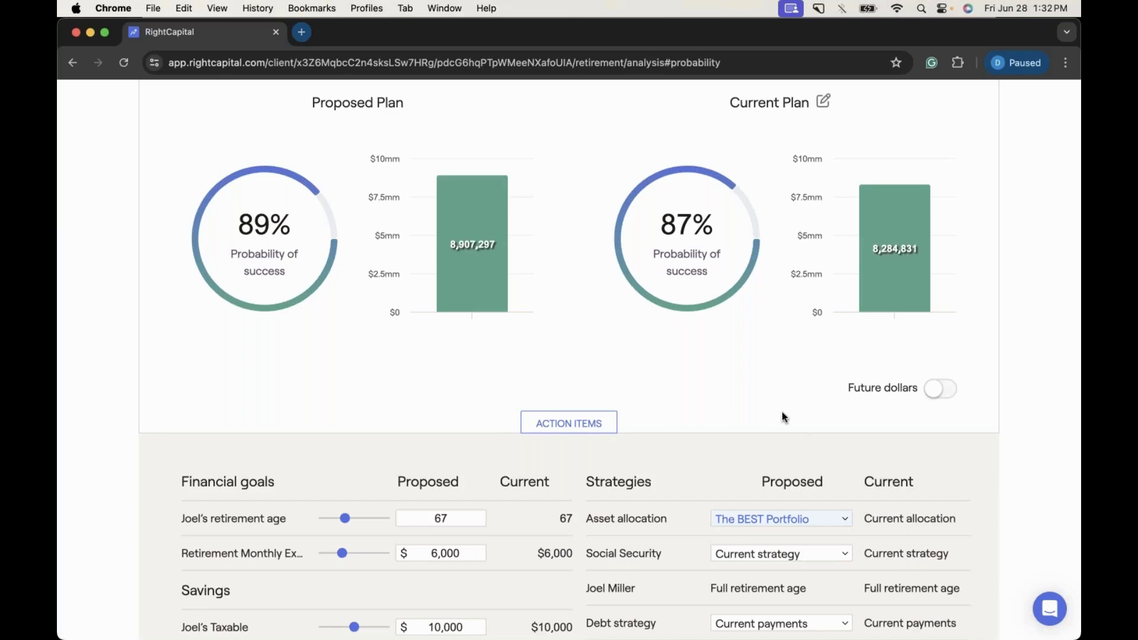
scroll(782, 416, "up", 2)
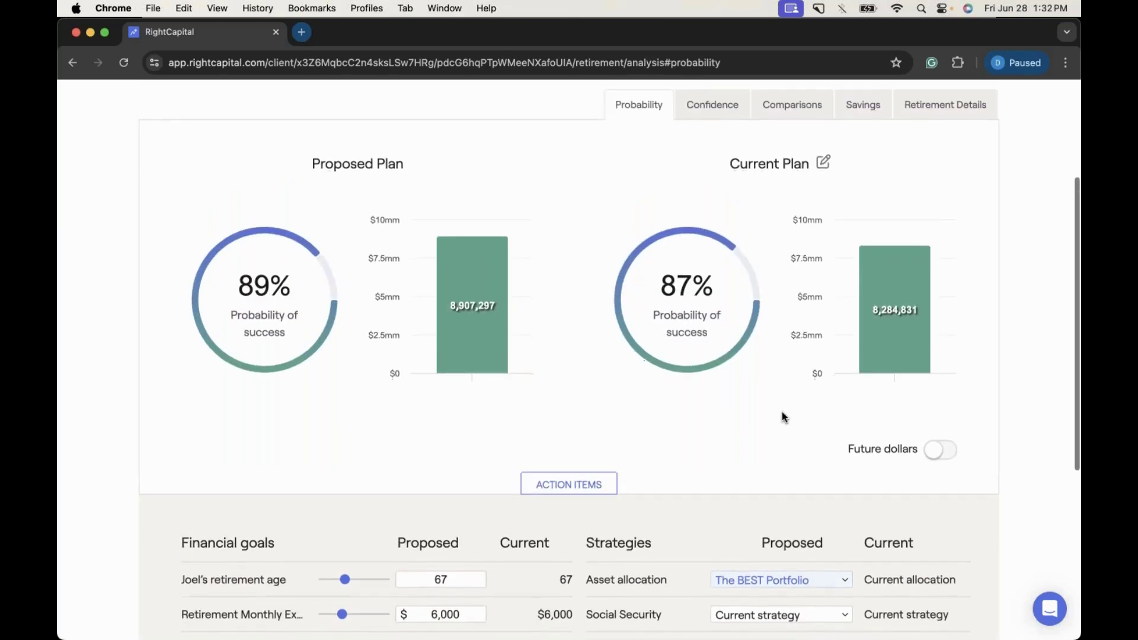
scroll(782, 417, "up", 2)
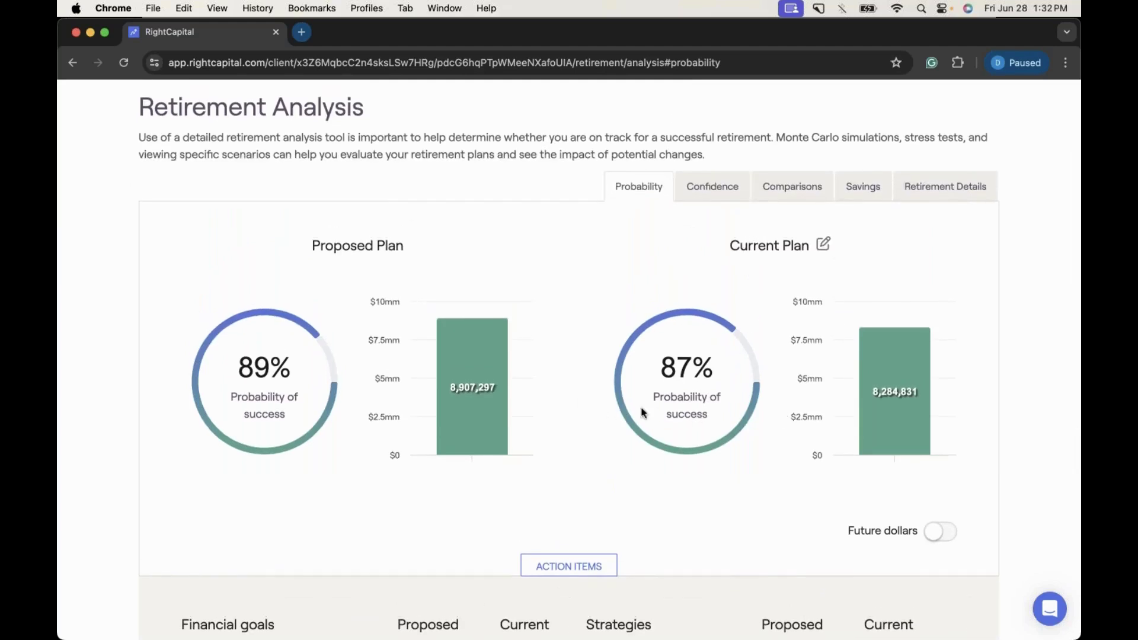
left_click(705, 189)
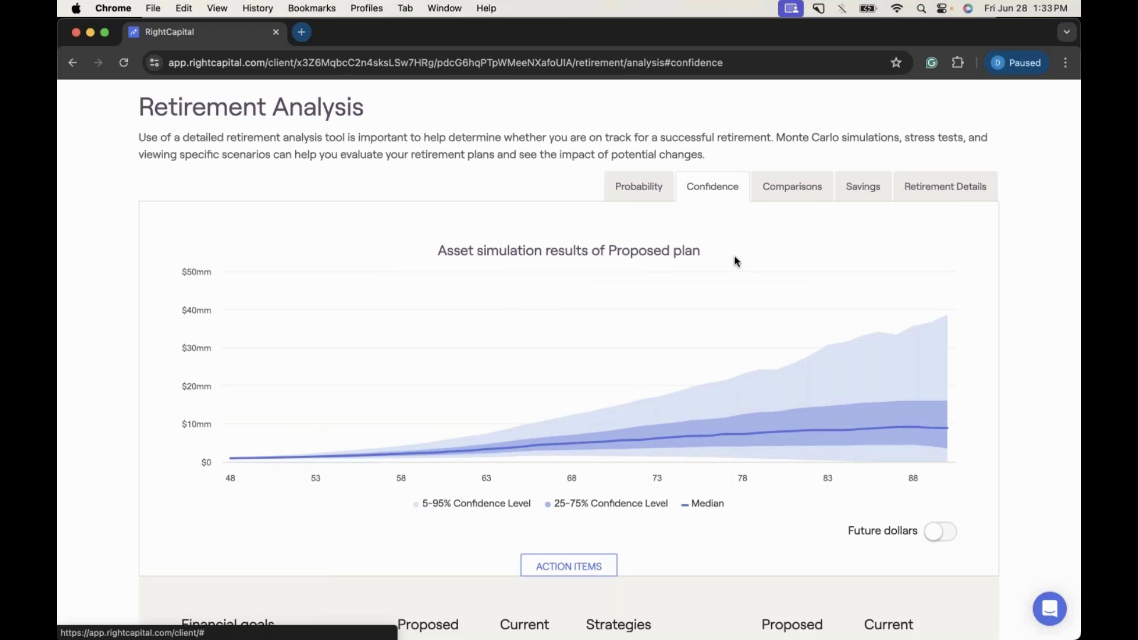
mouse_move(775, 346)
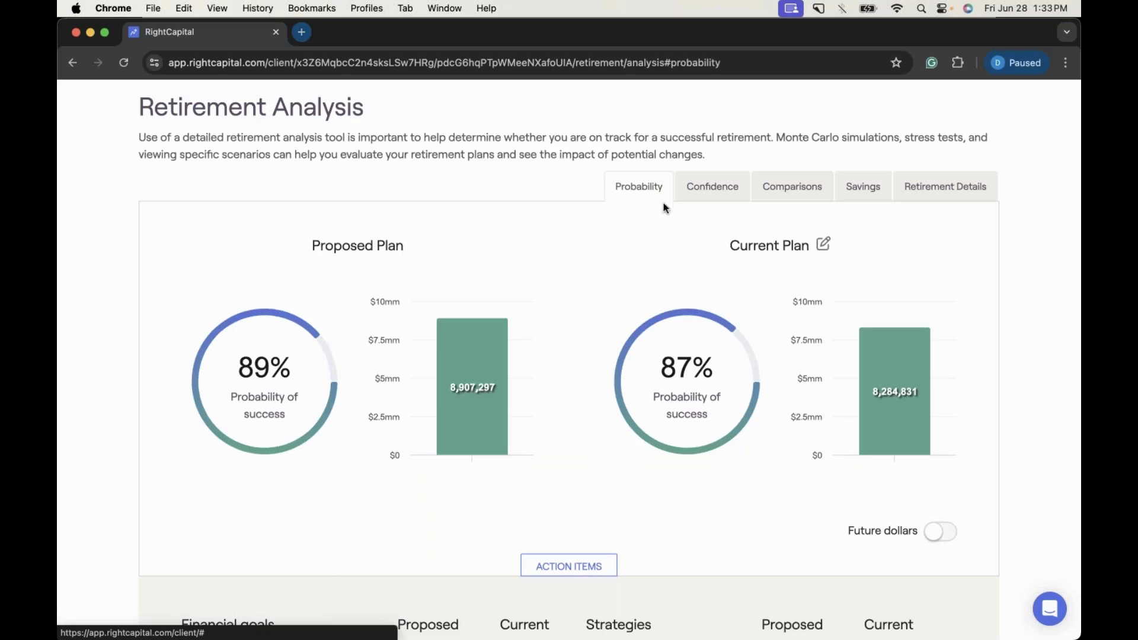
left_click(696, 194)
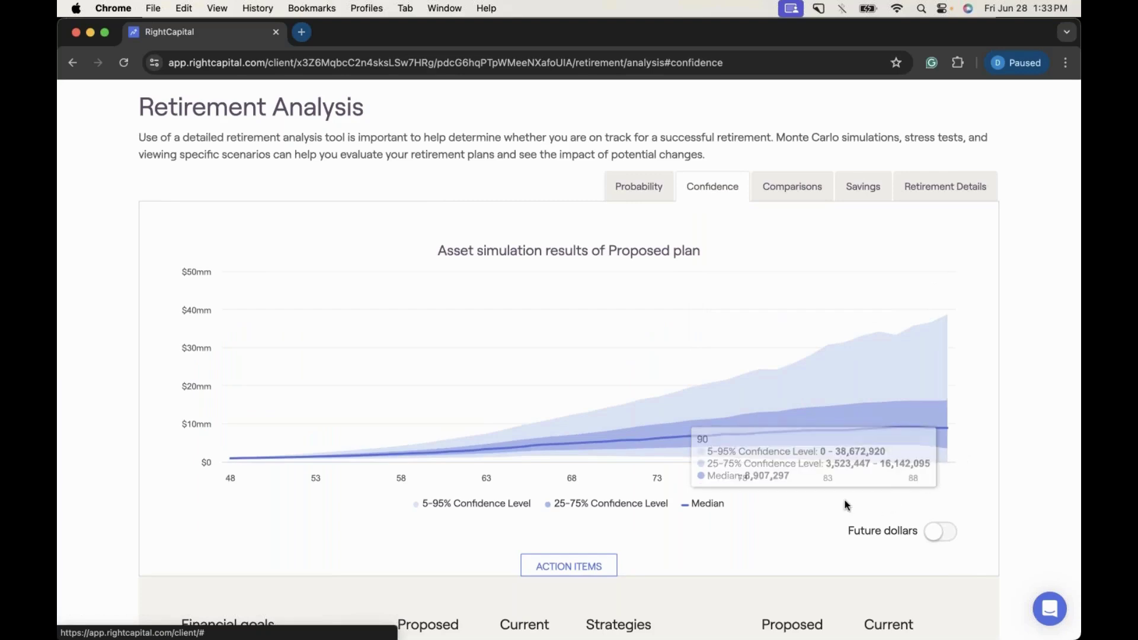
left_click(629, 188)
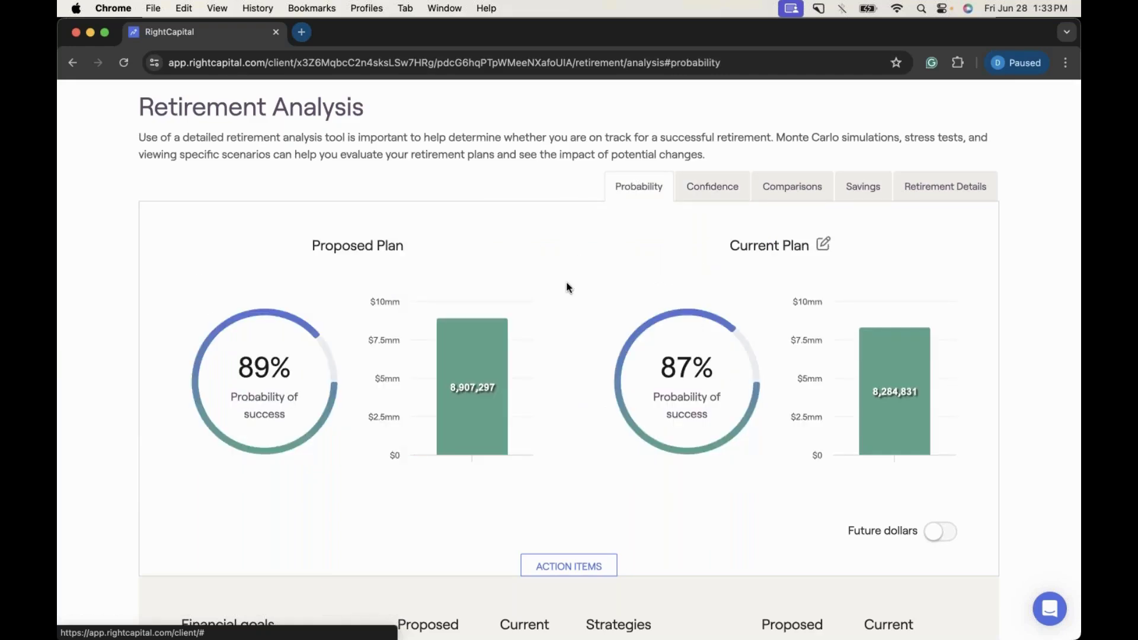
- Show the proposed plan's Invested Asset cash flow table and examine the portfolio returns for the earlier years
scroll(569, 287, "up", 3)
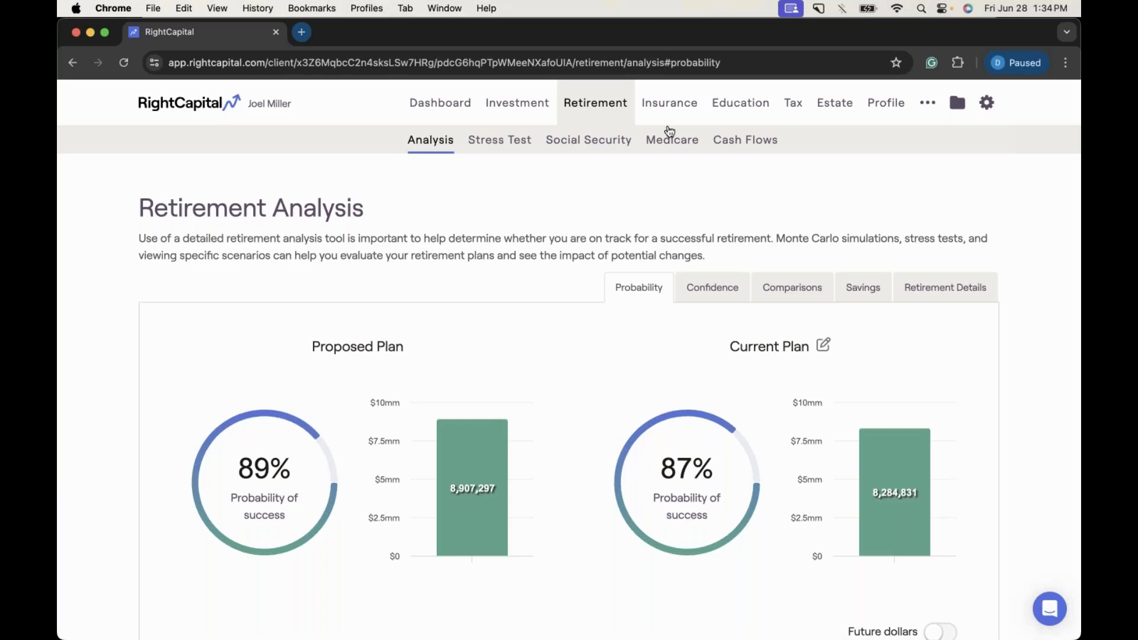
left_click(737, 146)
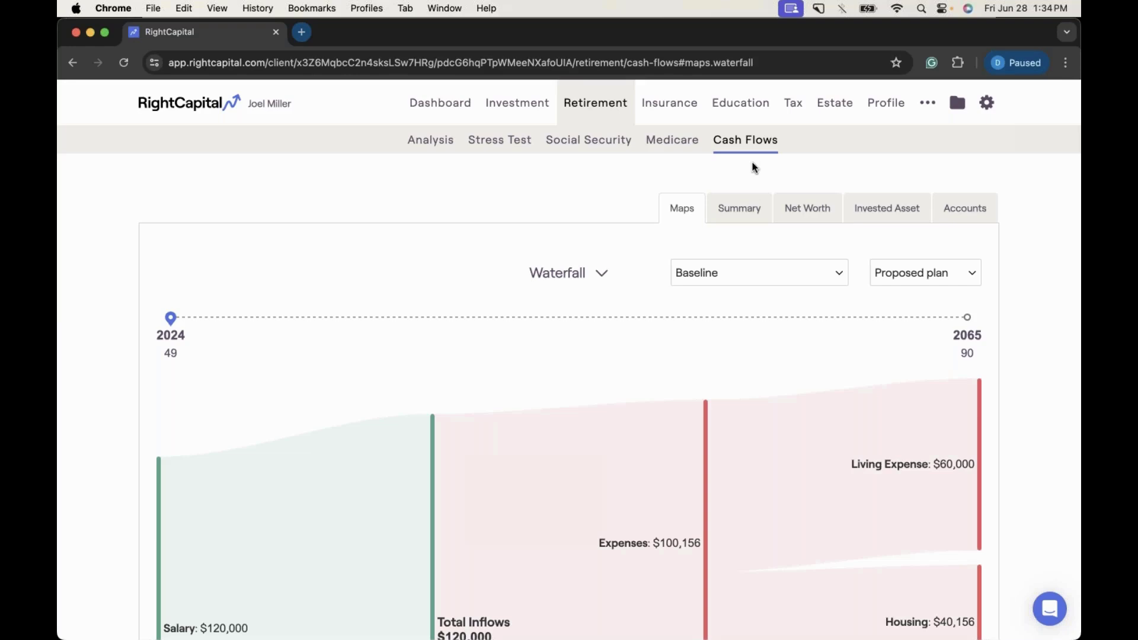
left_click(882, 214)
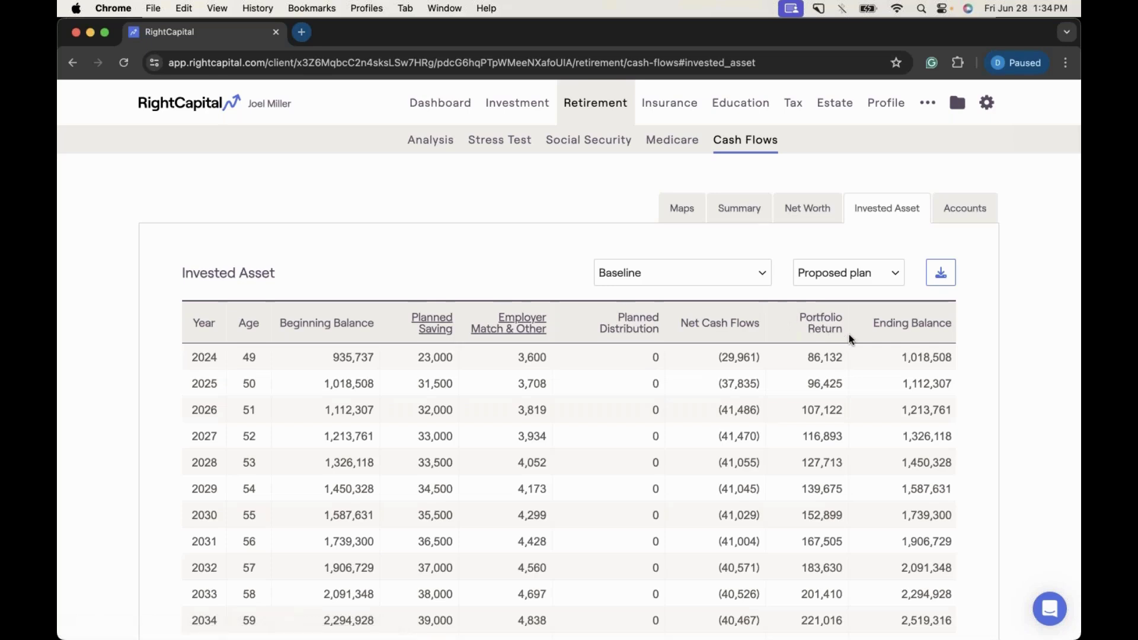
scroll(849, 336, "down", 3)
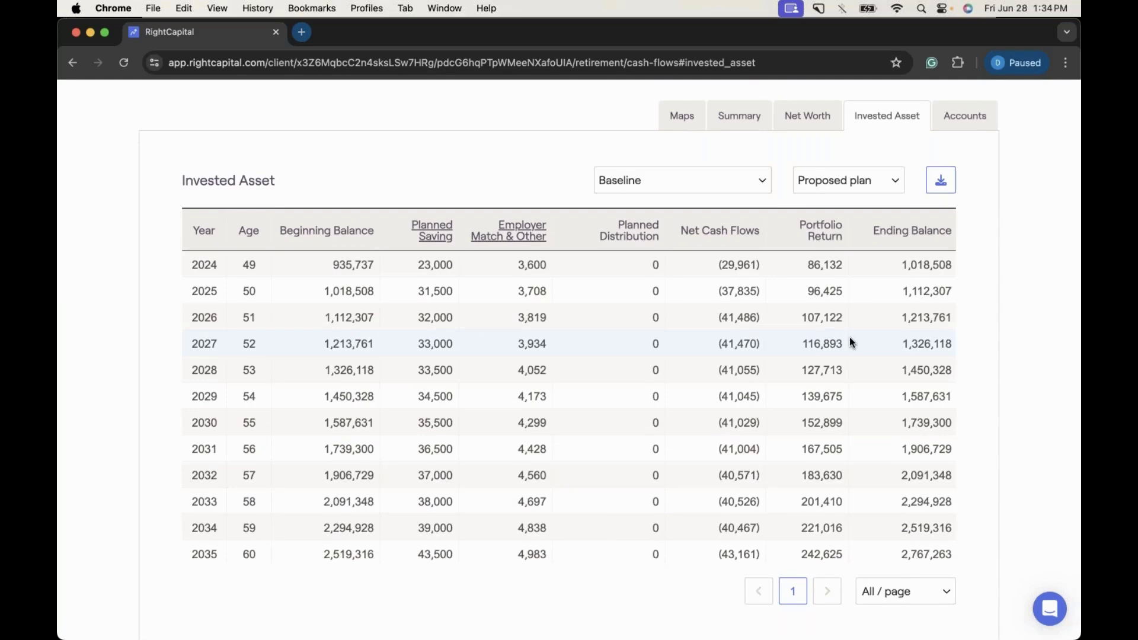
scroll(852, 343, "down", 1)
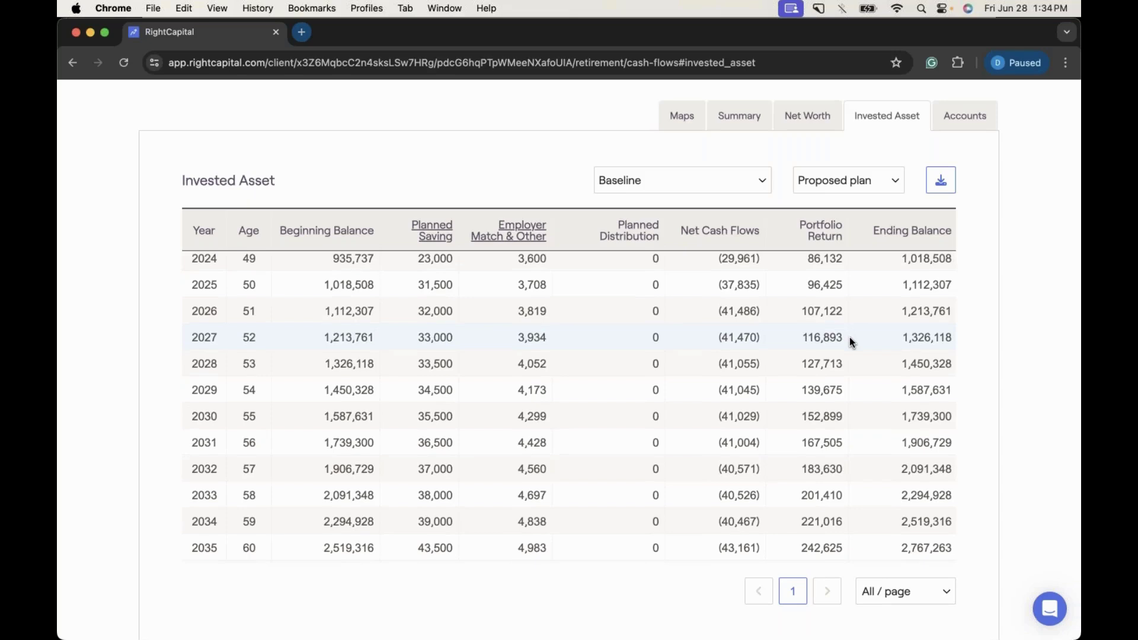
scroll(850, 341, "down", 3)
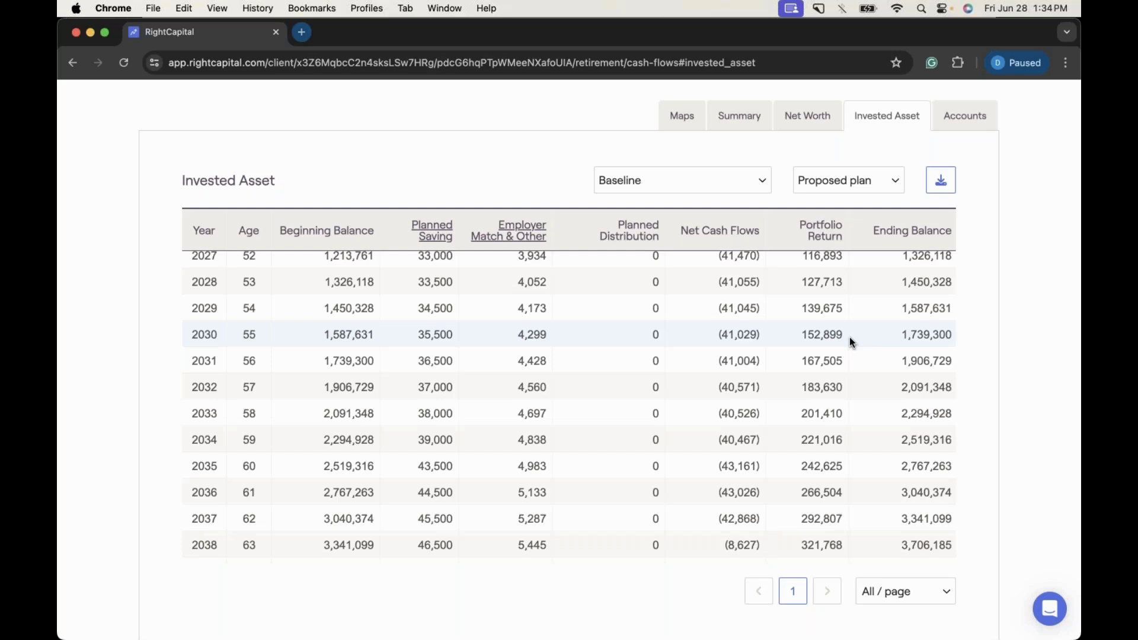
scroll(849, 337, "up", 3)
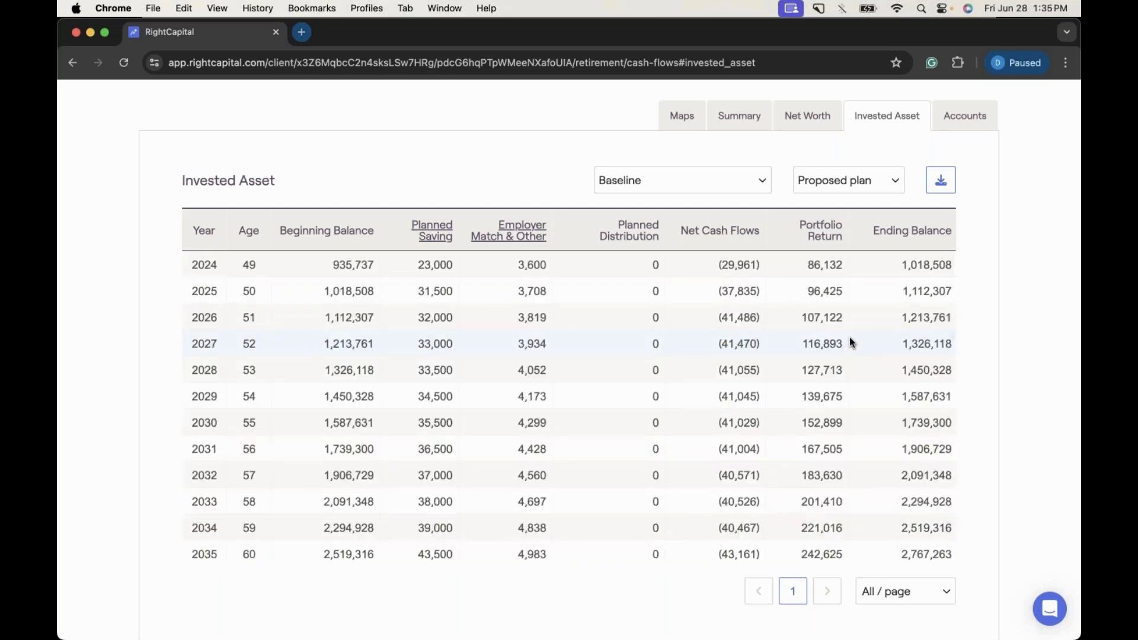
- Examine how the yearly portfolio return develops from 2024 through the first retirement years in the Invested Asset table
scroll(848, 336, "down", 4)
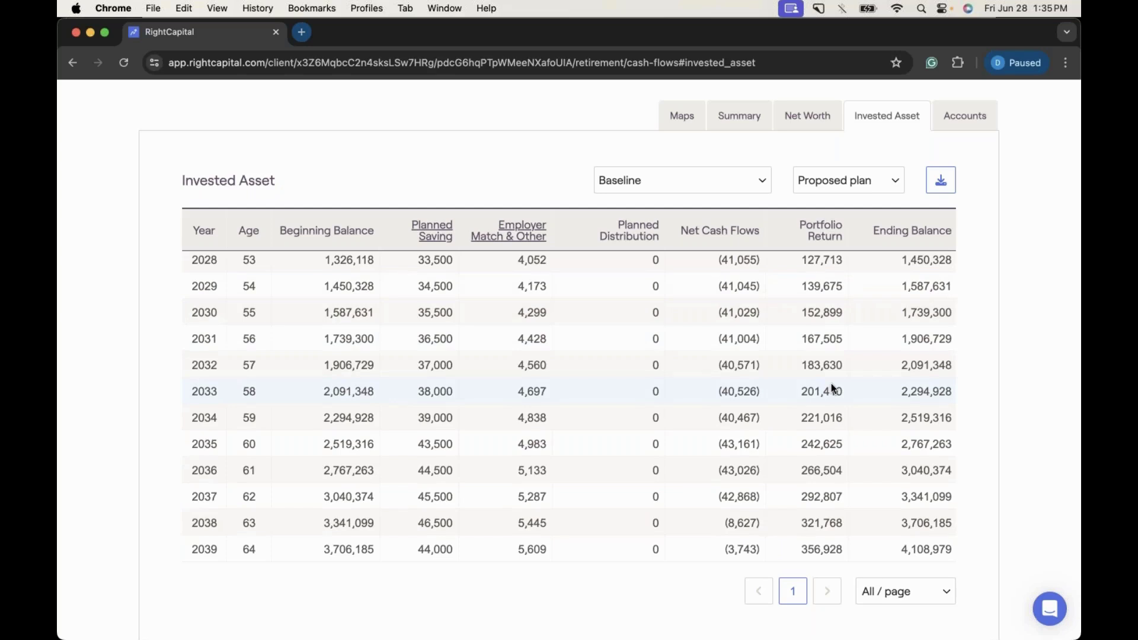
scroll(831, 388, "down", 1)
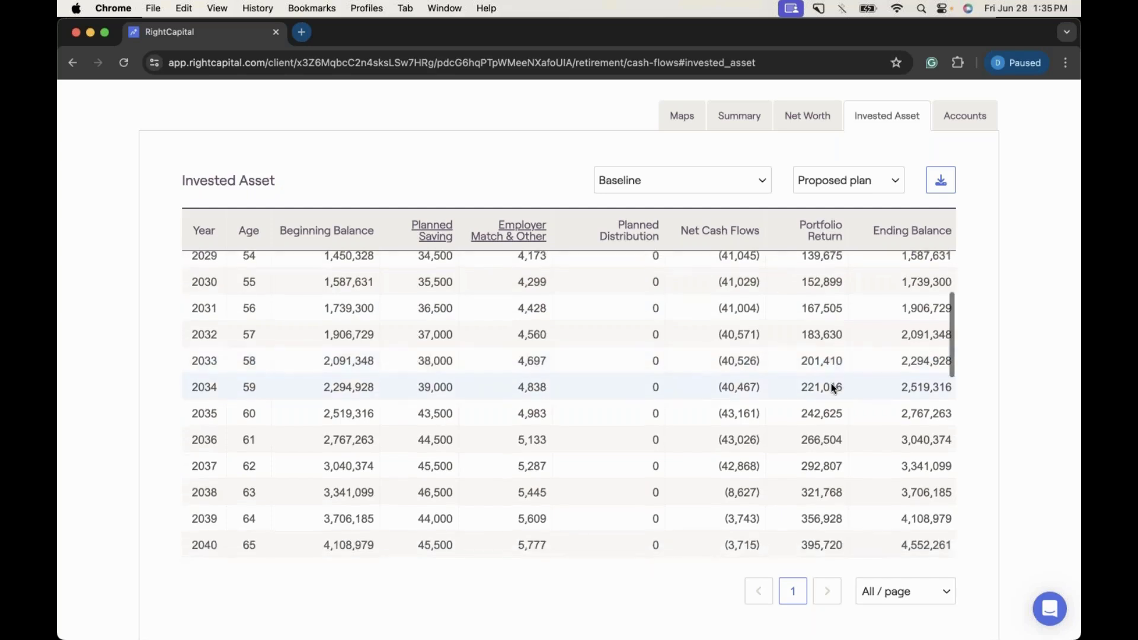
scroll(831, 383, "down", 4)
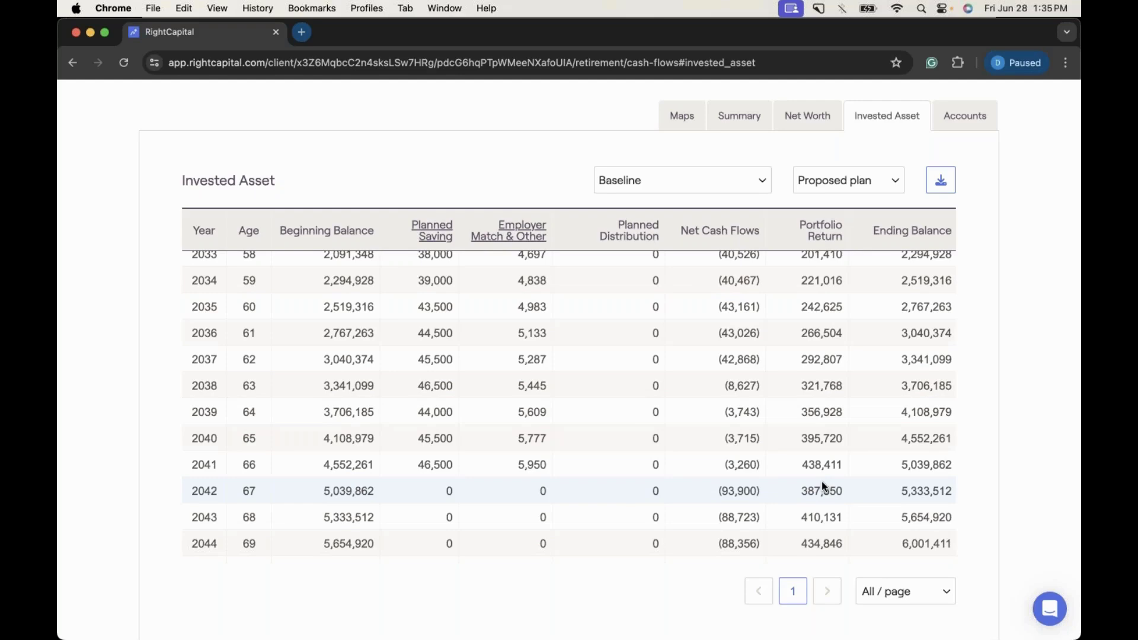
scroll(821, 486, "up", 5)
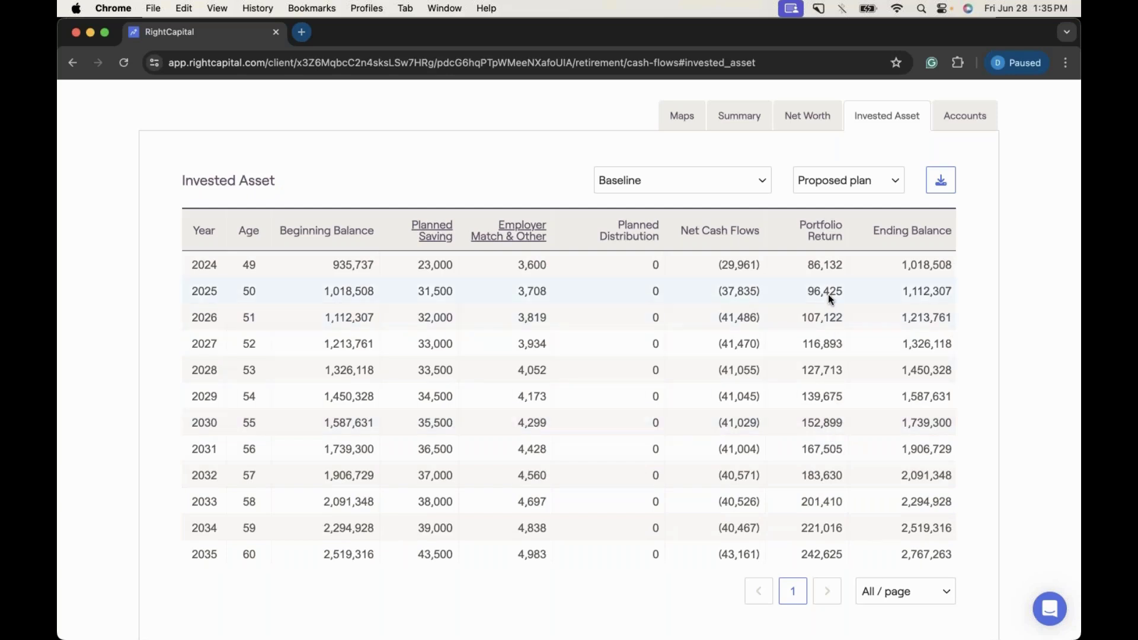
scroll(831, 297, "down", 1)
scroll(830, 298, "down", 3)
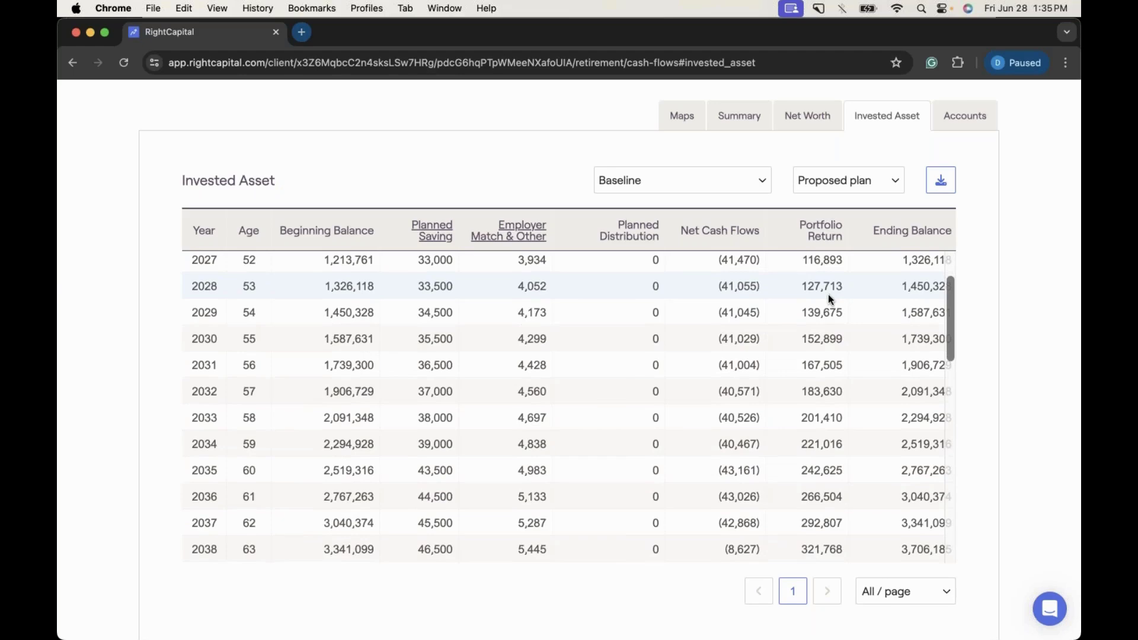
scroll(827, 298, "down", 8)
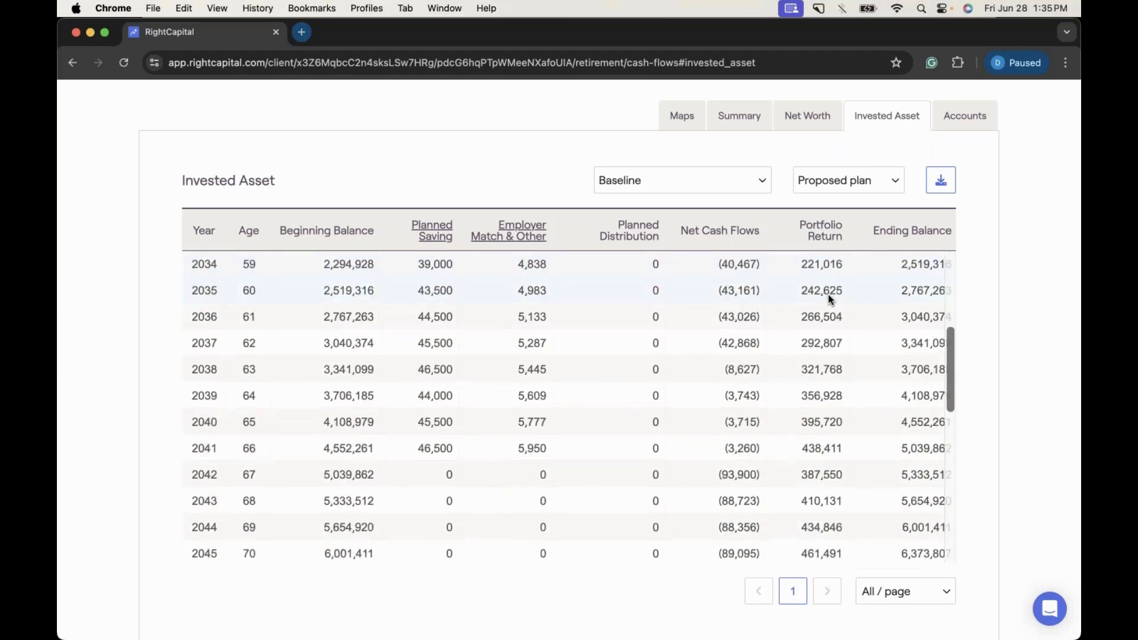
scroll(827, 294, "up", 14)
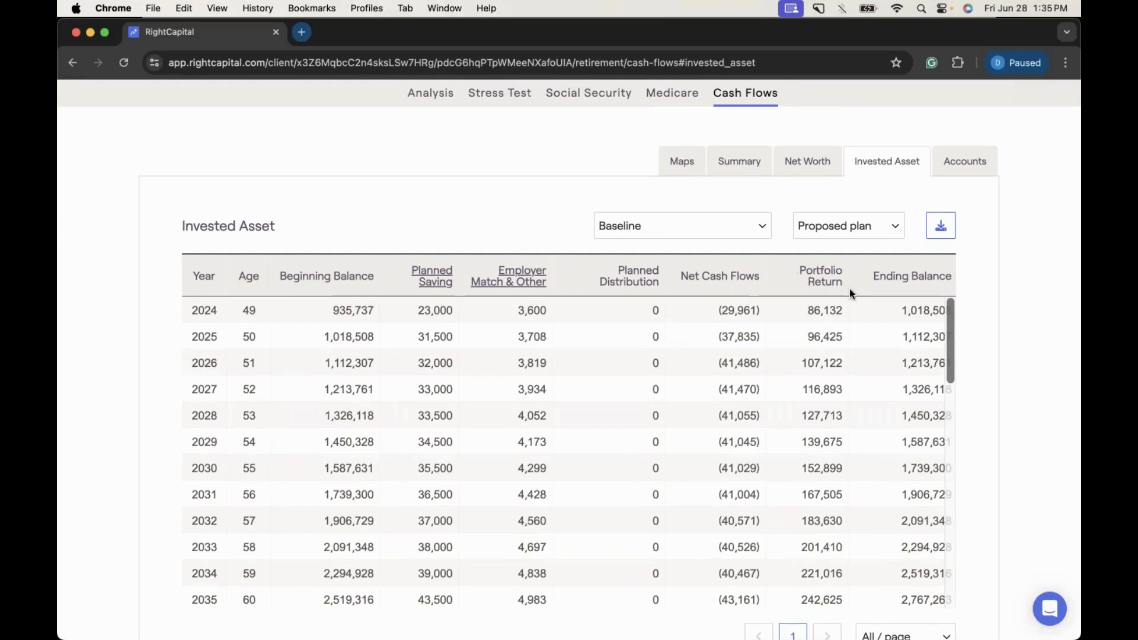
scroll(850, 294, "up", 2)
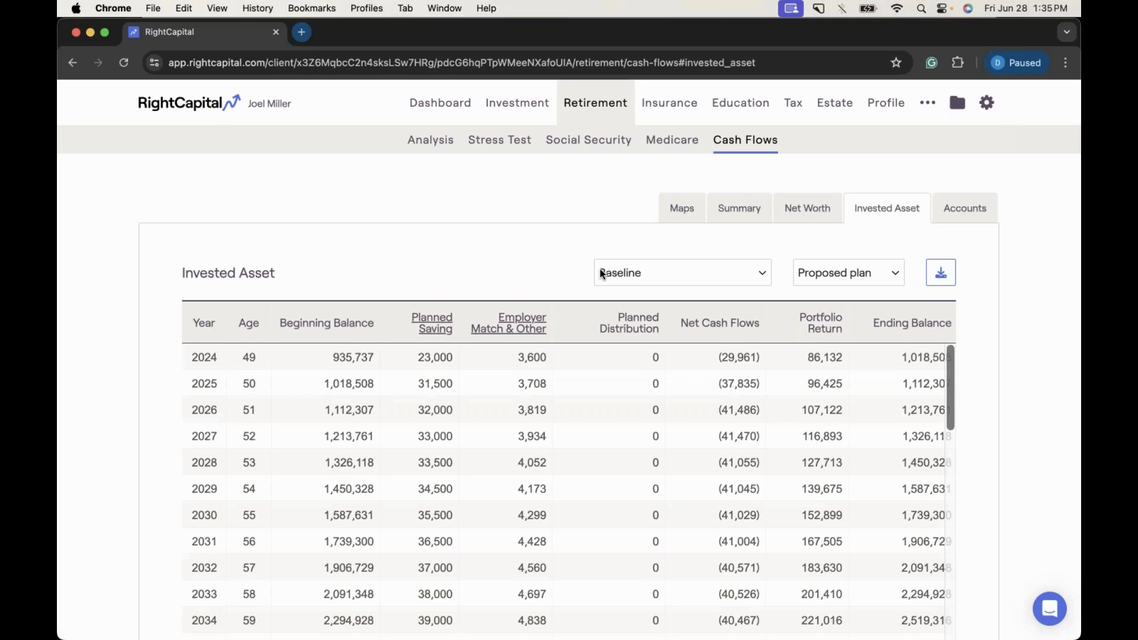
- Check the Retirement Analysis and the investment Asset Allocation, and return to the proposed and current plan comparison
left_click(449, 142)
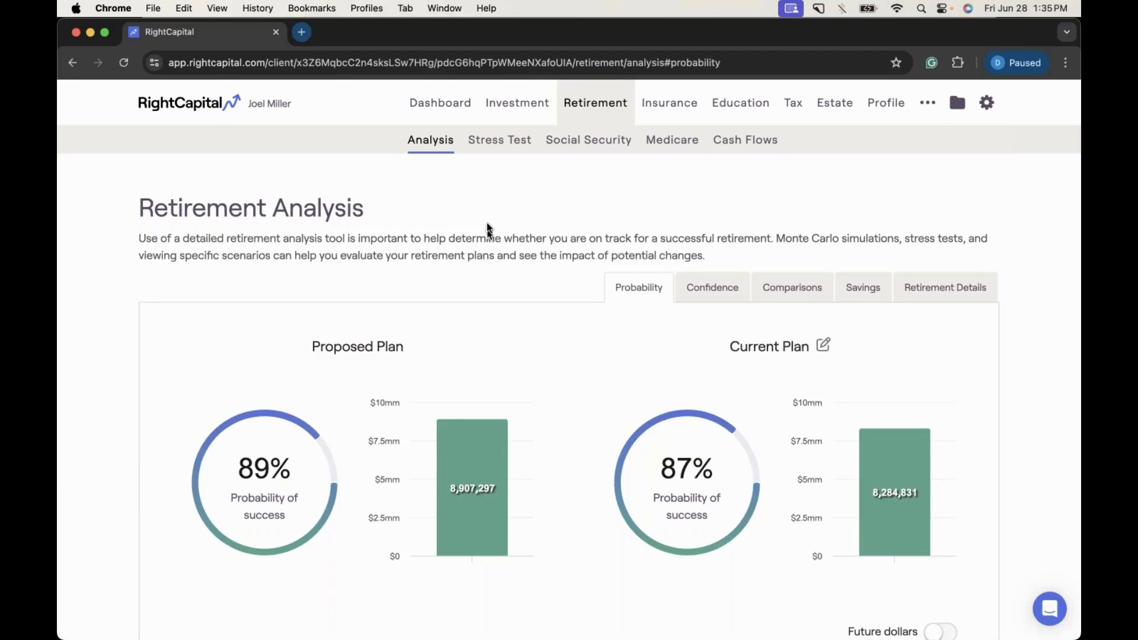
left_click(506, 110)
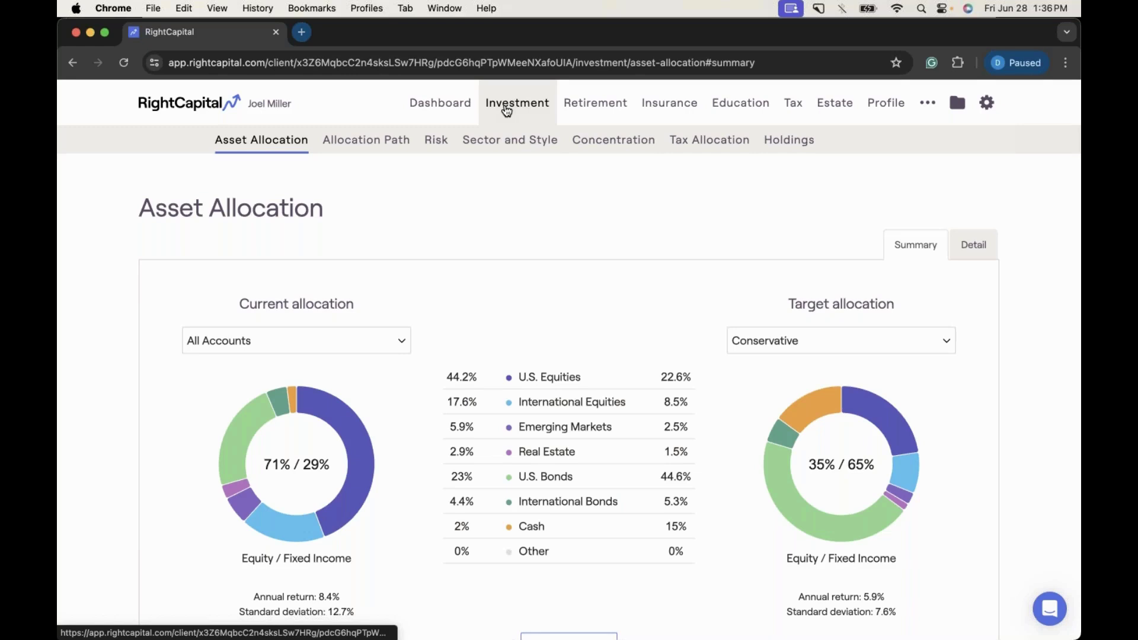
left_click(580, 153)
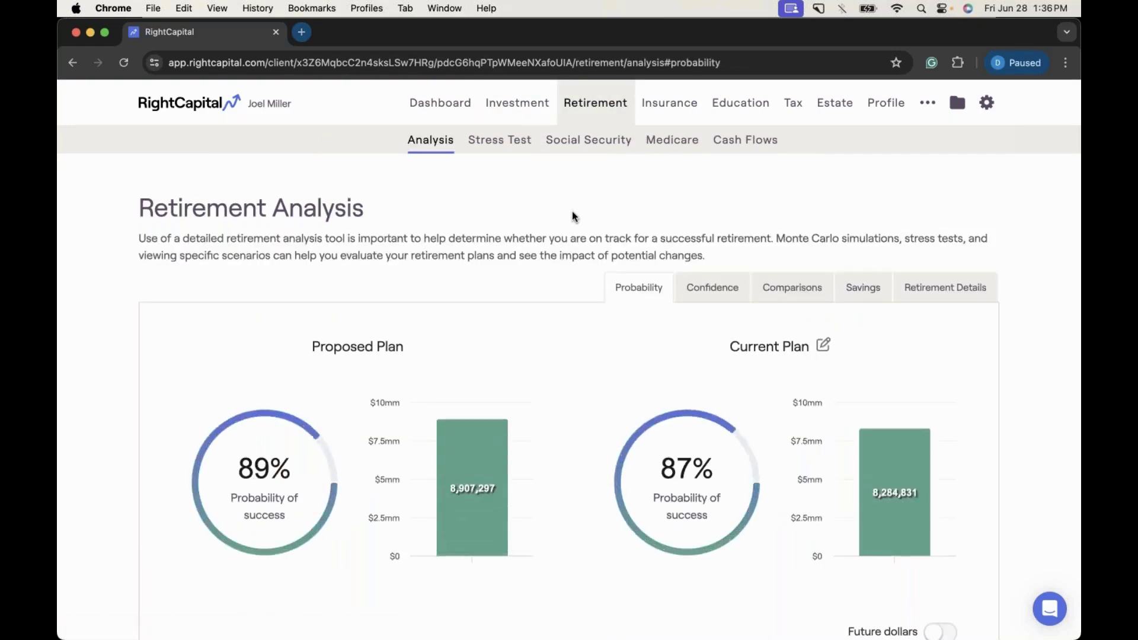
scroll(564, 428, "down", 3)
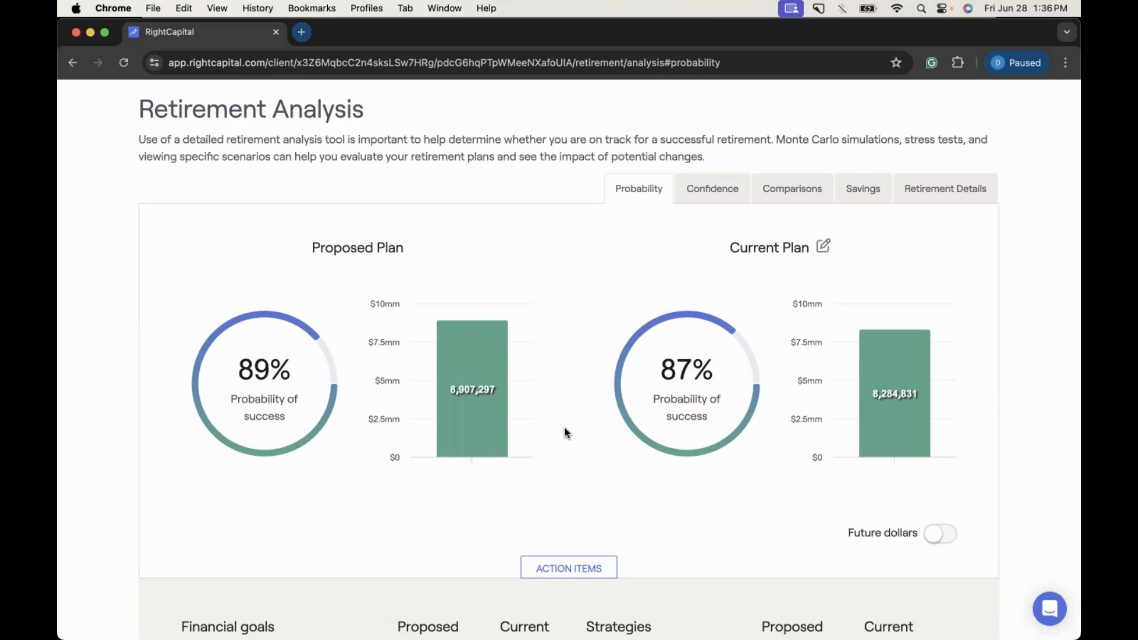
scroll(565, 428, "up", 3)
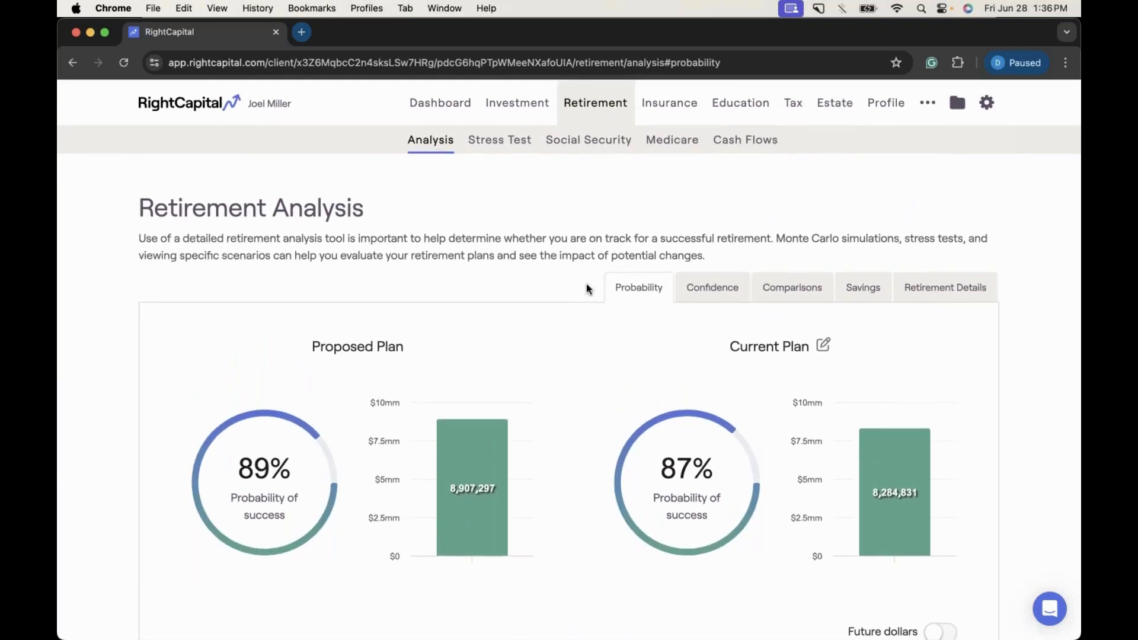
- Set the target allocation in the client's investment Asset Allocation to The BEST Portfolio and review the amounts needed to rebalance
left_click(527, 112)
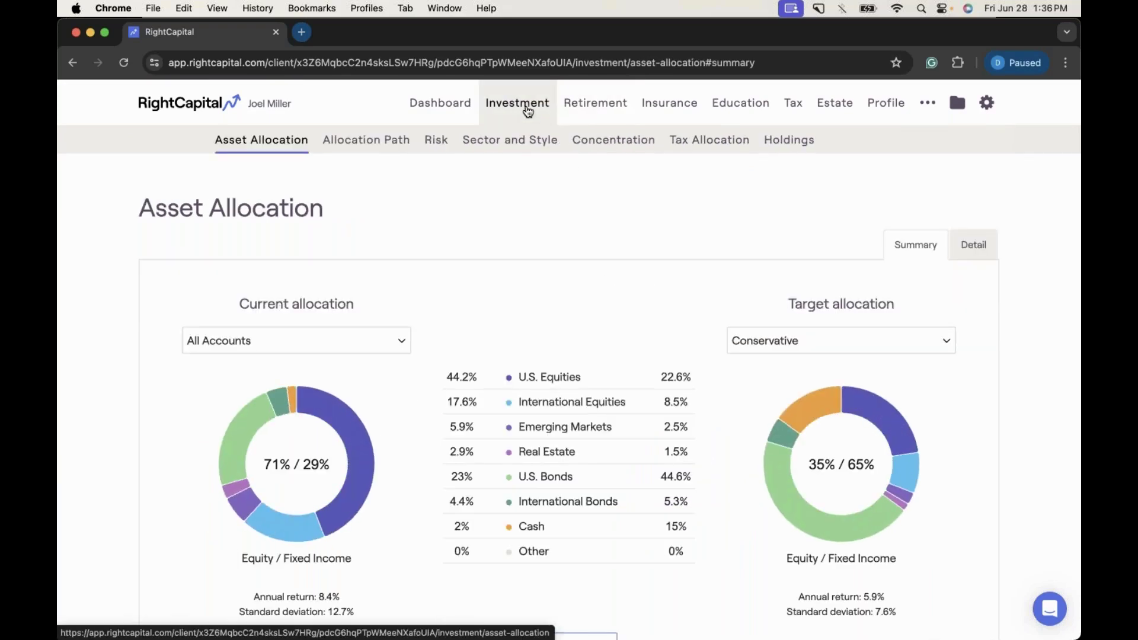
scroll(468, 269, "down", 2)
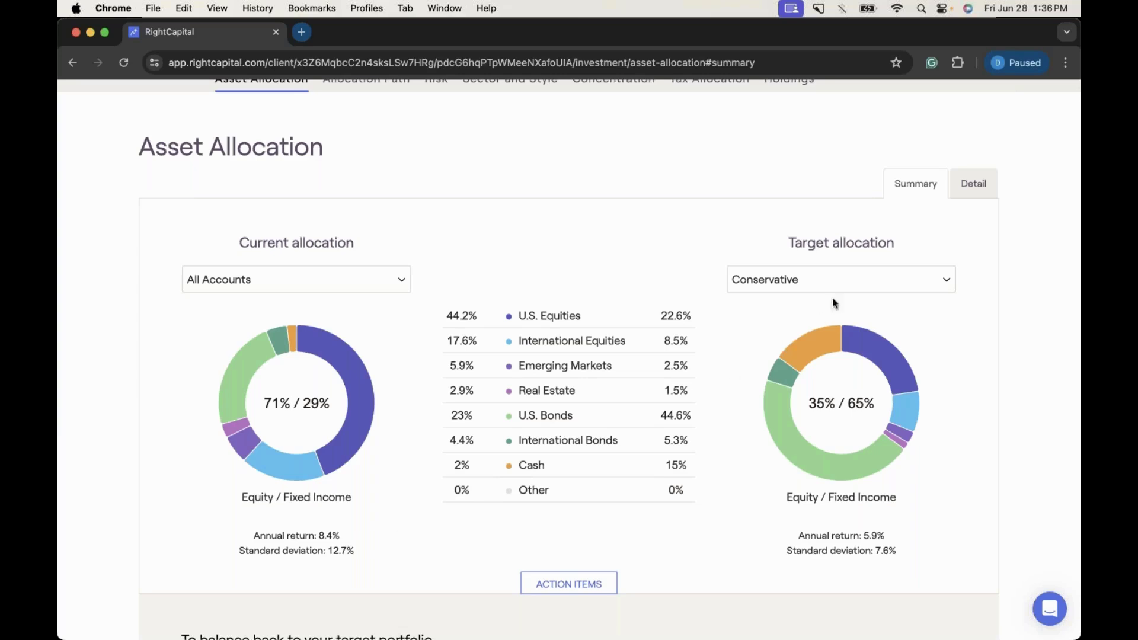
left_click(843, 280)
left_click(816, 414)
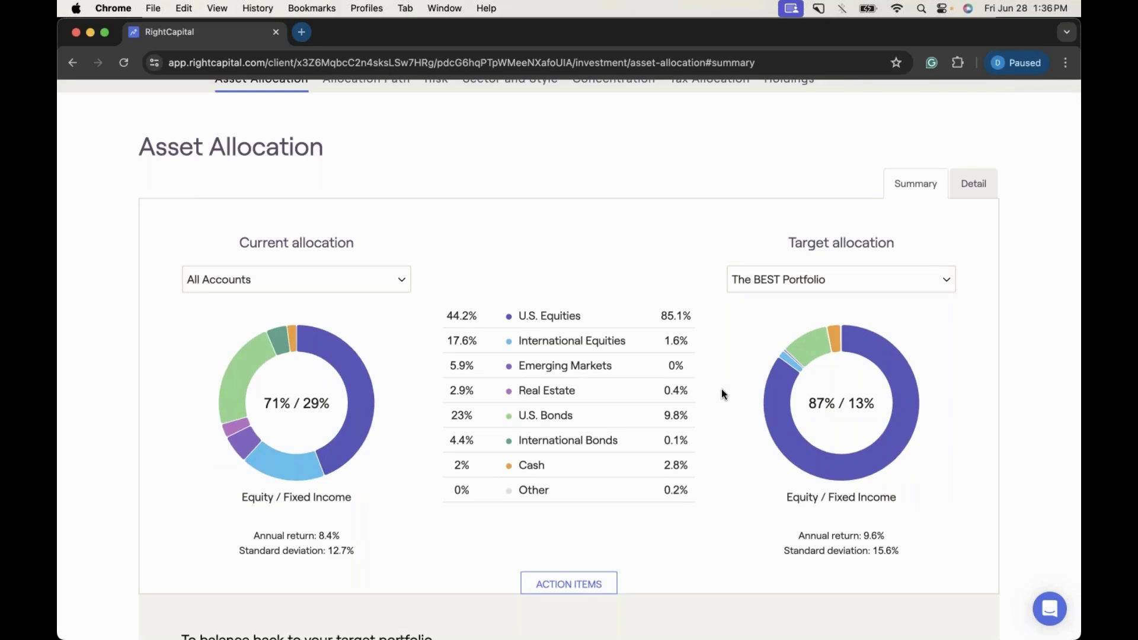
scroll(721, 390, "down", 2)
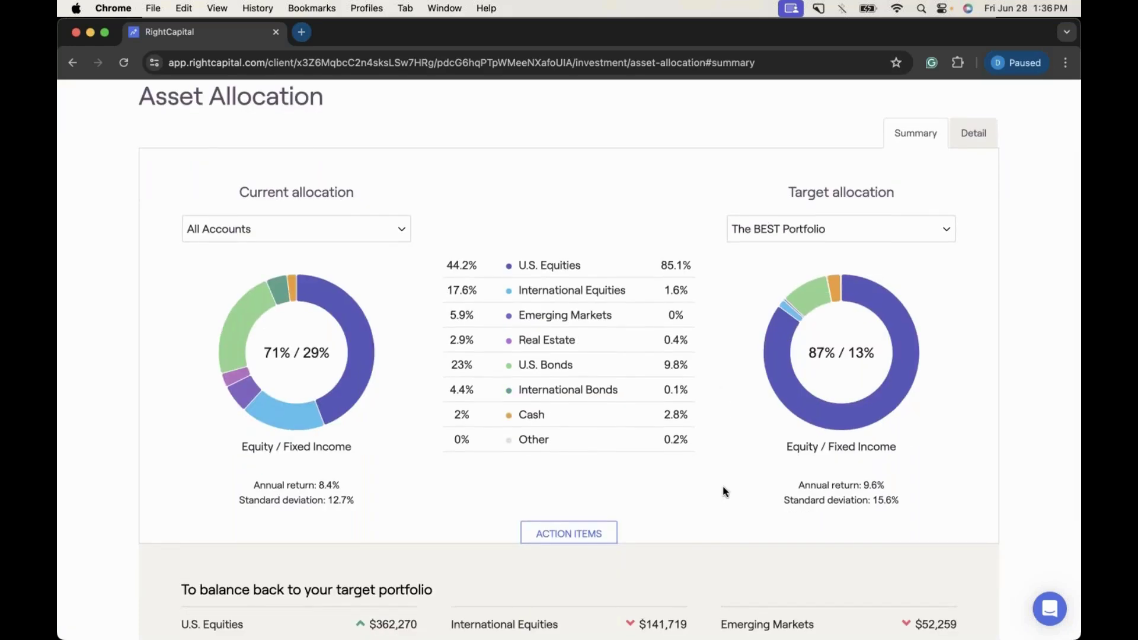
scroll(725, 490, "down", 4)
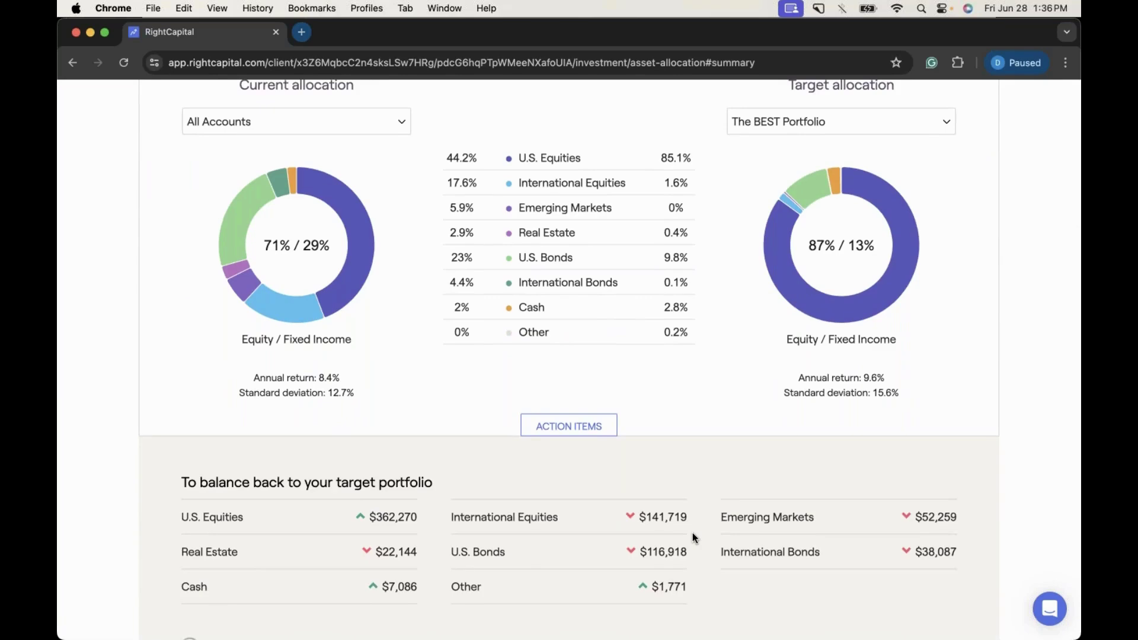
- Show the client's investment Allocation Path to examine how the asset allocation changes over time
scroll(692, 532, "up", 8)
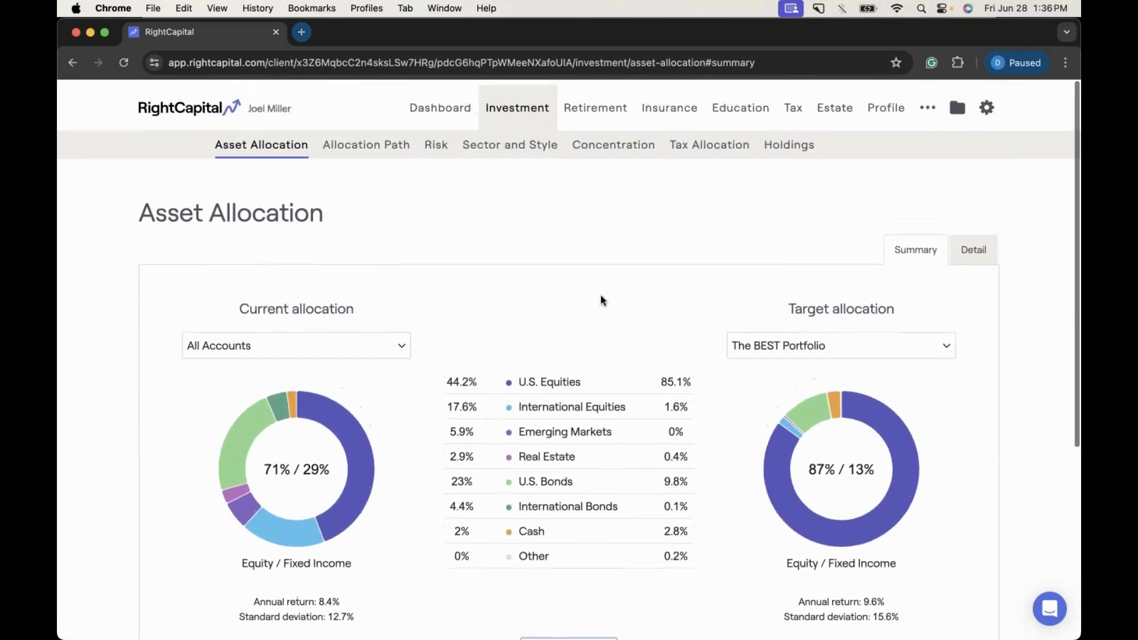
left_click(357, 146)
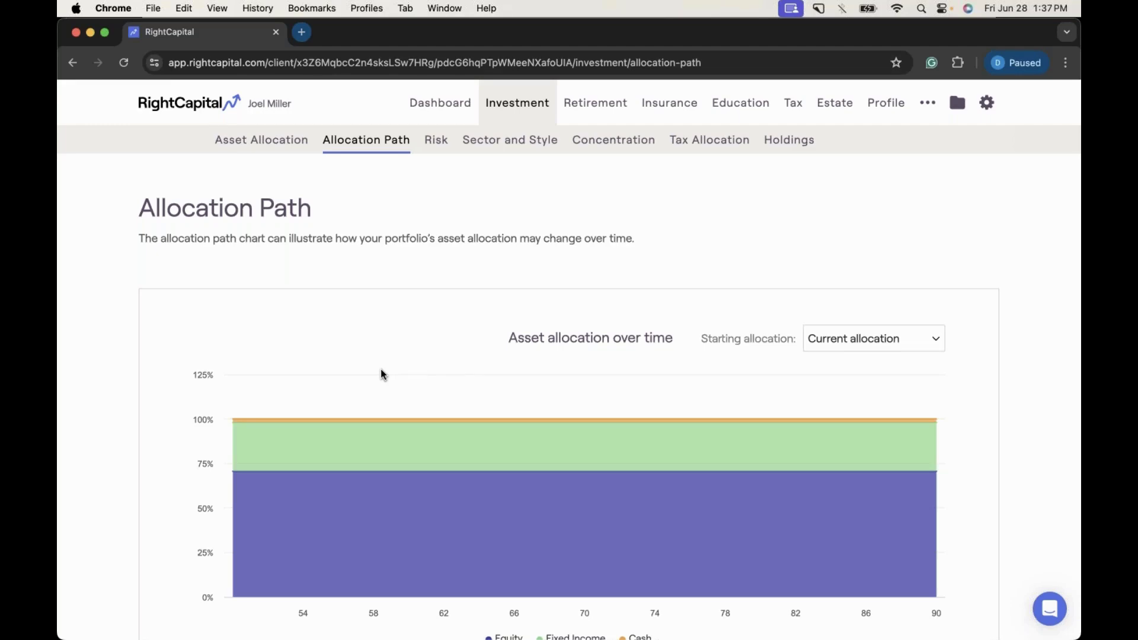
- Return to the Retirement Analysis and compare the proposed and current plans by probability of success and by invested assets over time
left_click(595, 103)
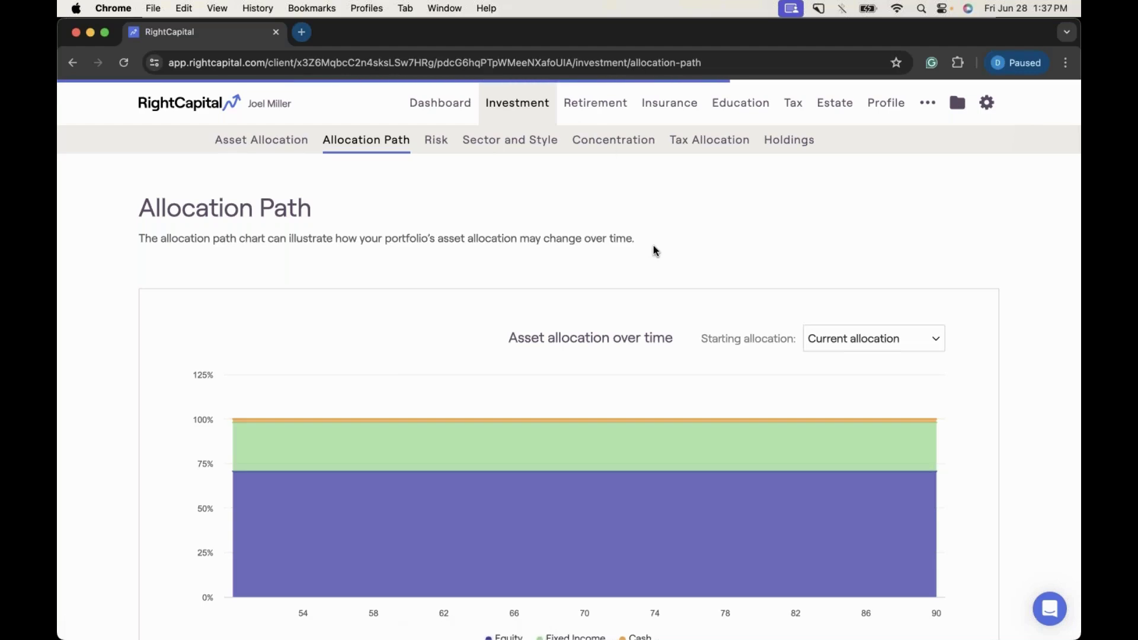
scroll(656, 252, "down", 1)
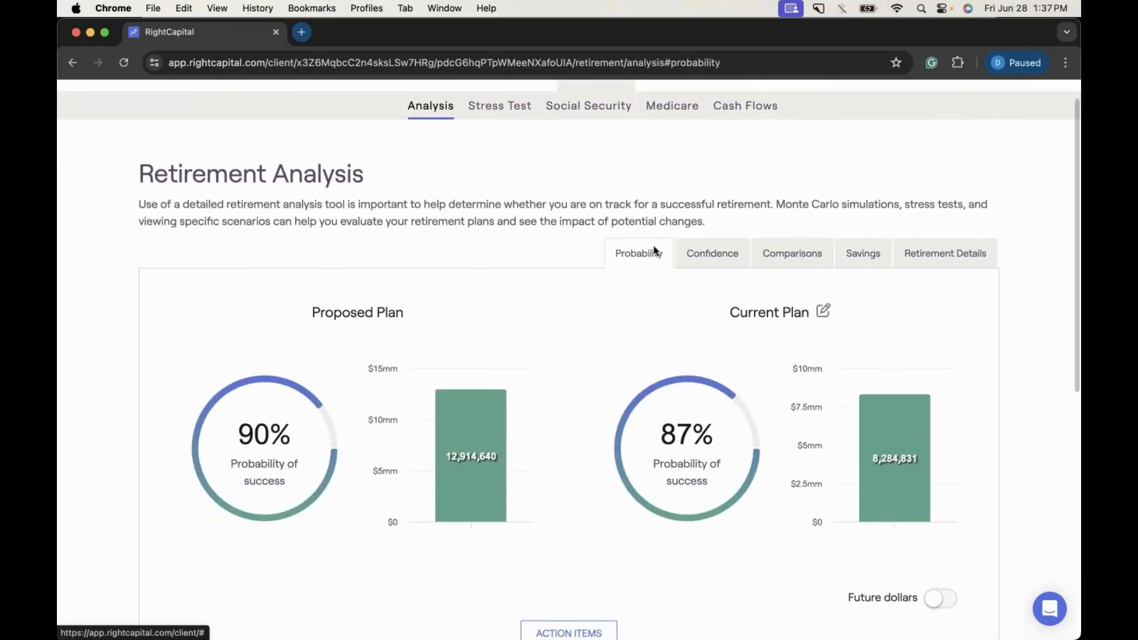
scroll(566, 457, "down", 2)
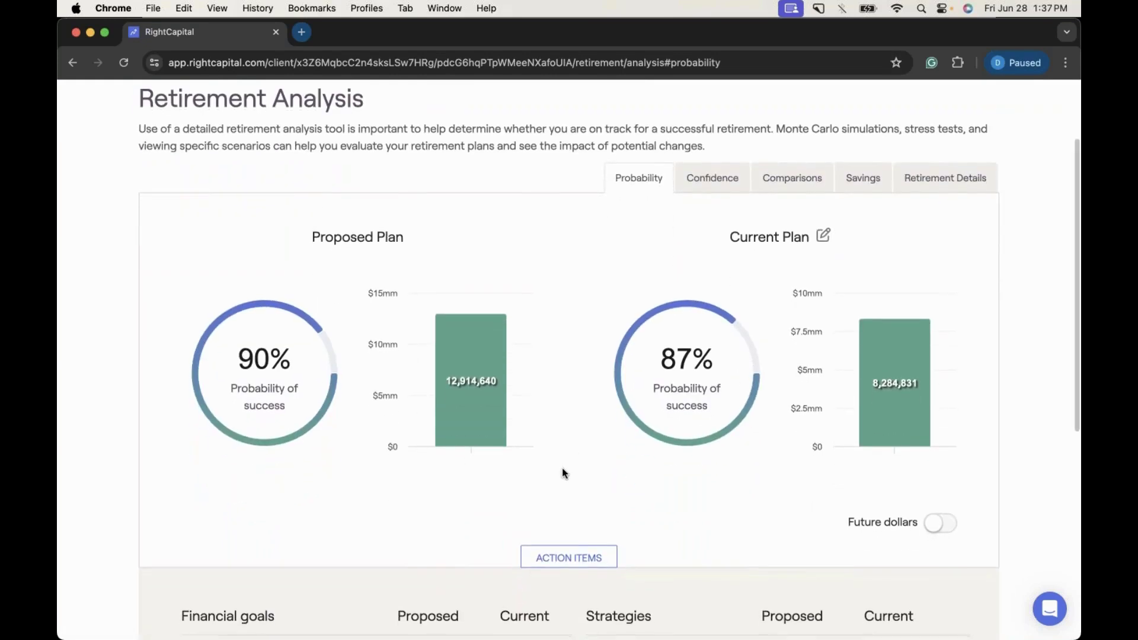
scroll(563, 472, "down", 2)
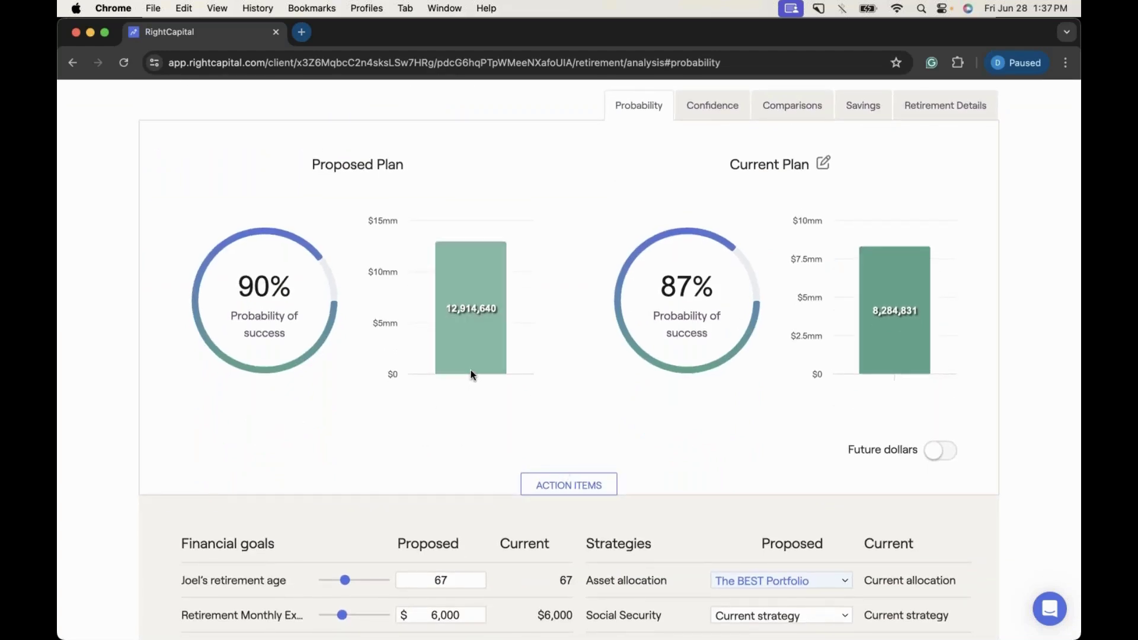
scroll(628, 203, "up", 2)
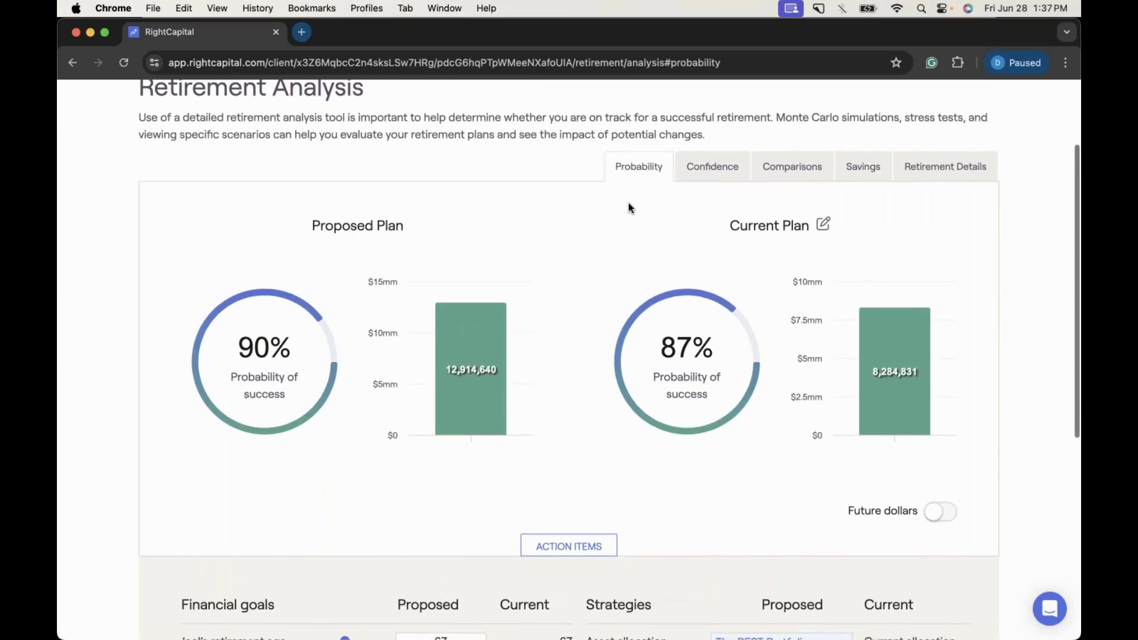
left_click(774, 177)
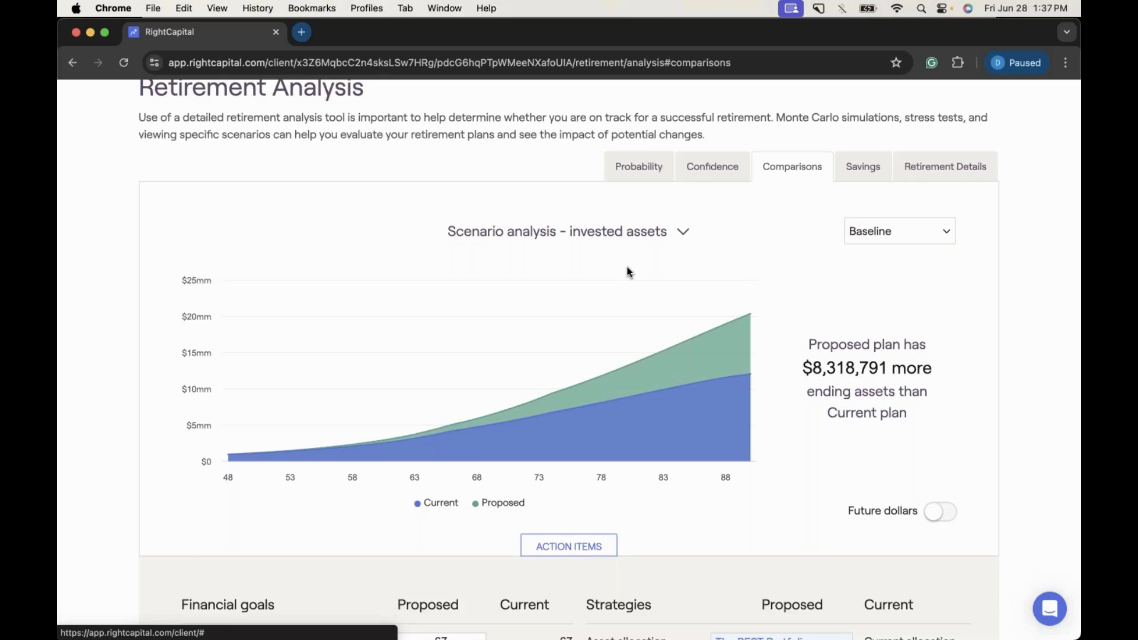
scroll(629, 272, "down", 4)
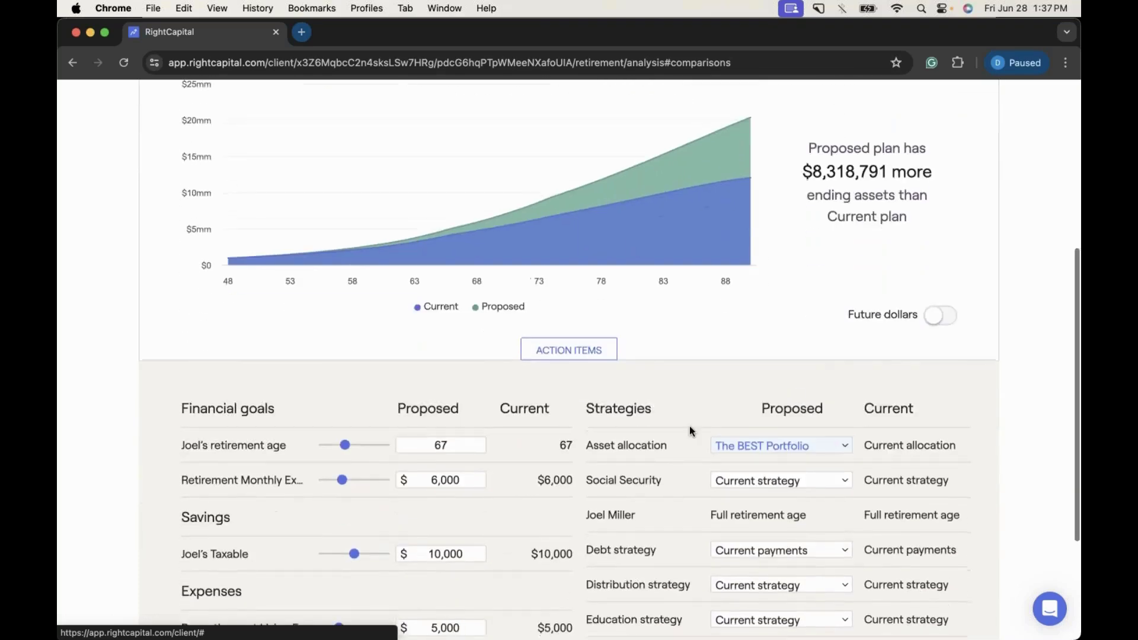